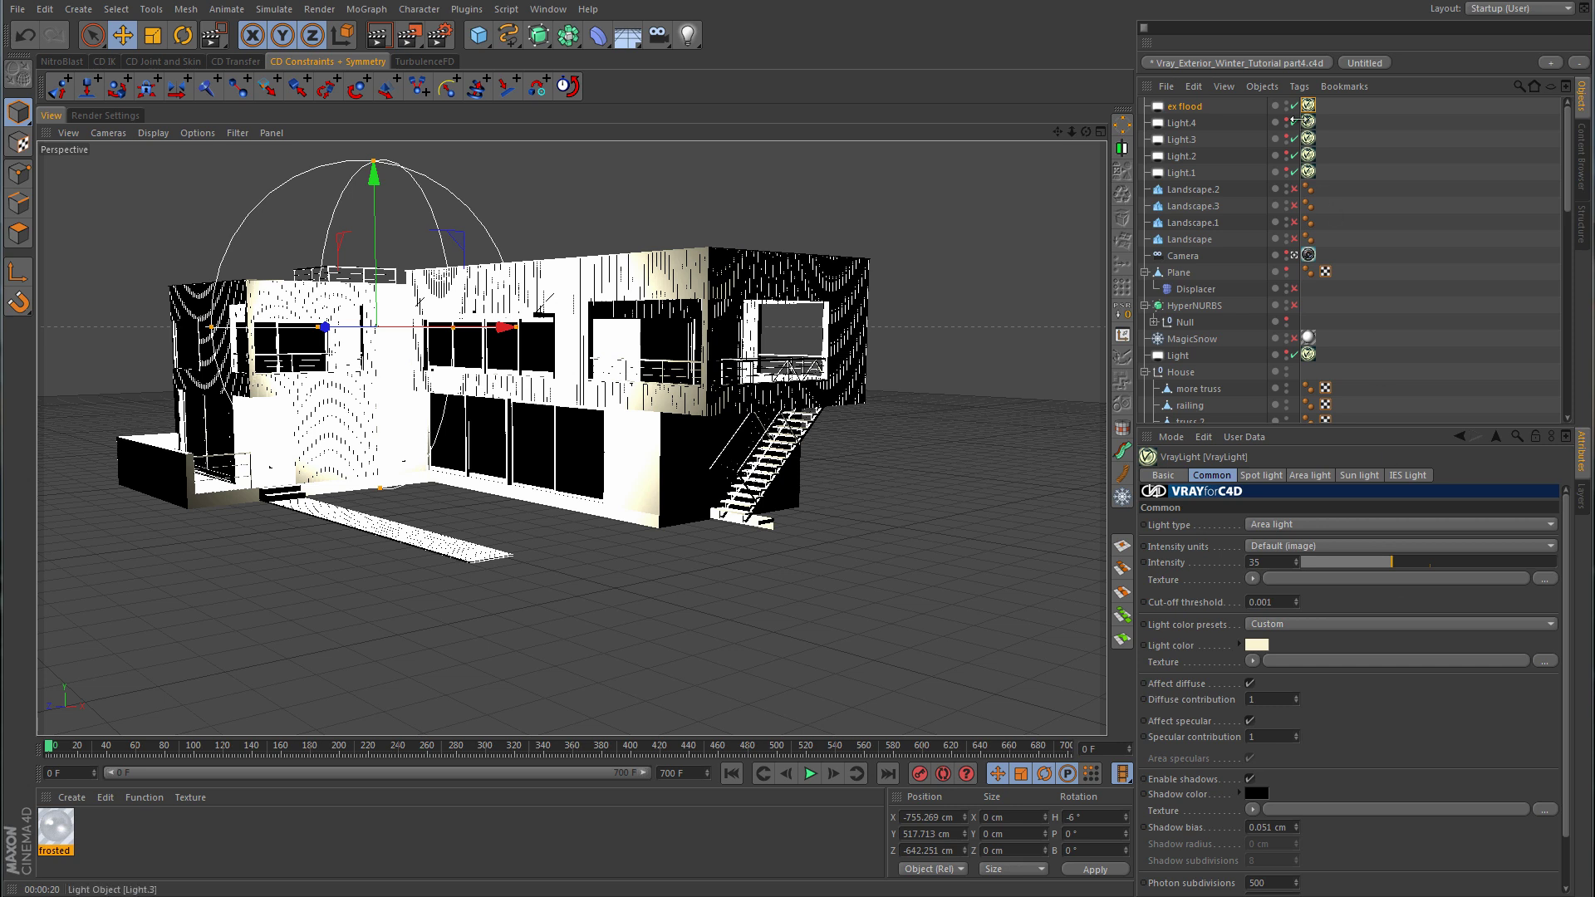
Disable rendering for Light.1 through Light.4 in the Object Manager.
drag(1293, 122, 1298, 165)
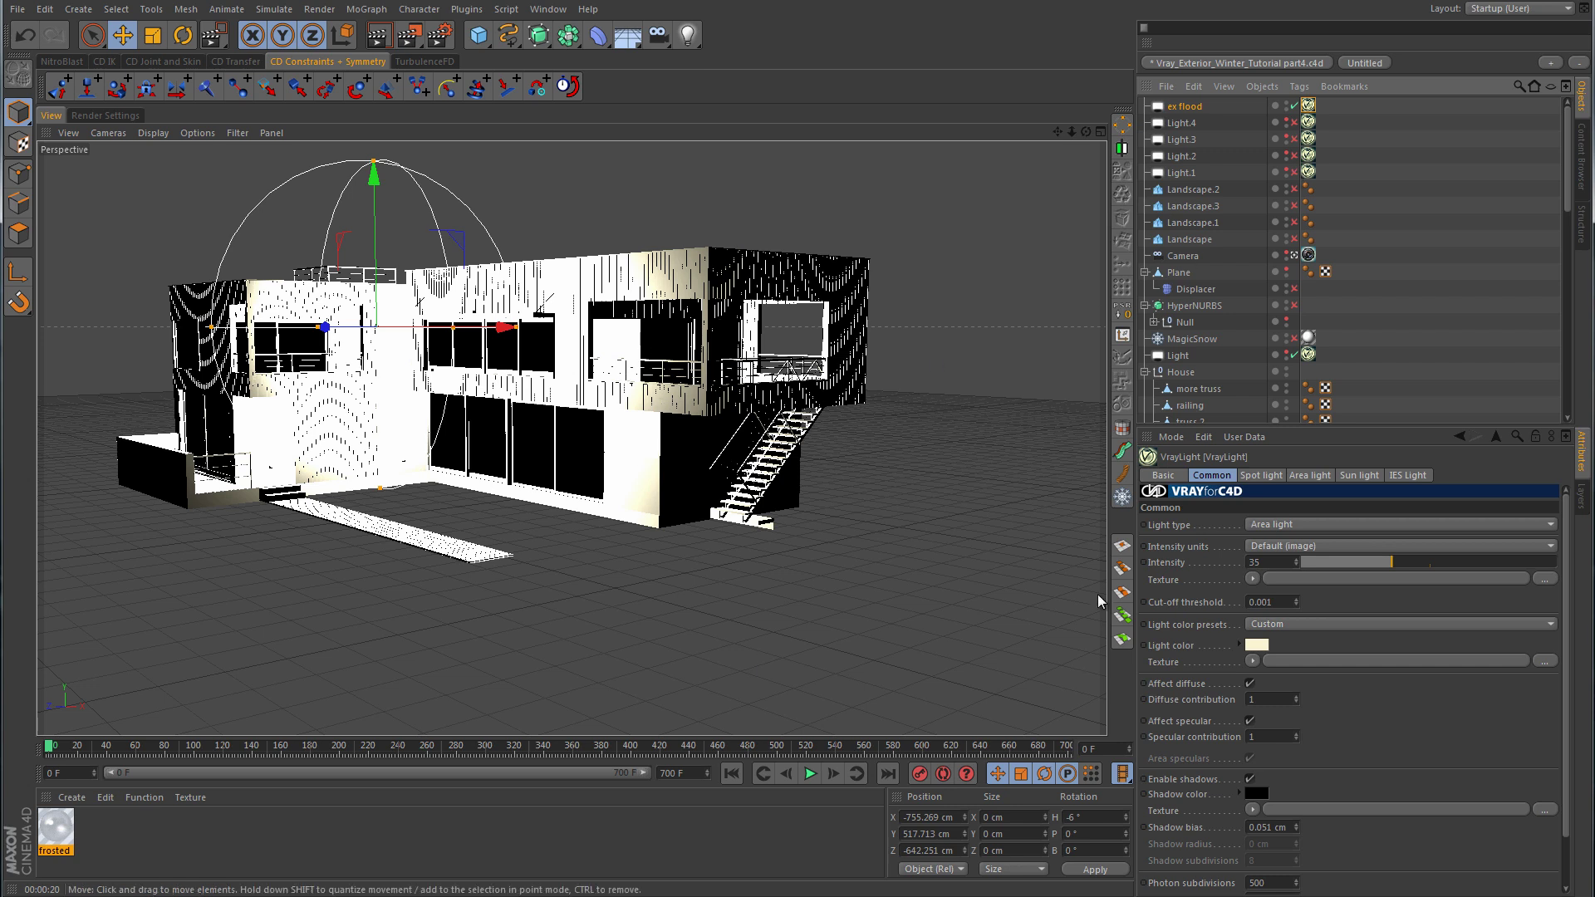
Start a Render Region preview of the scene.
click(419, 9)
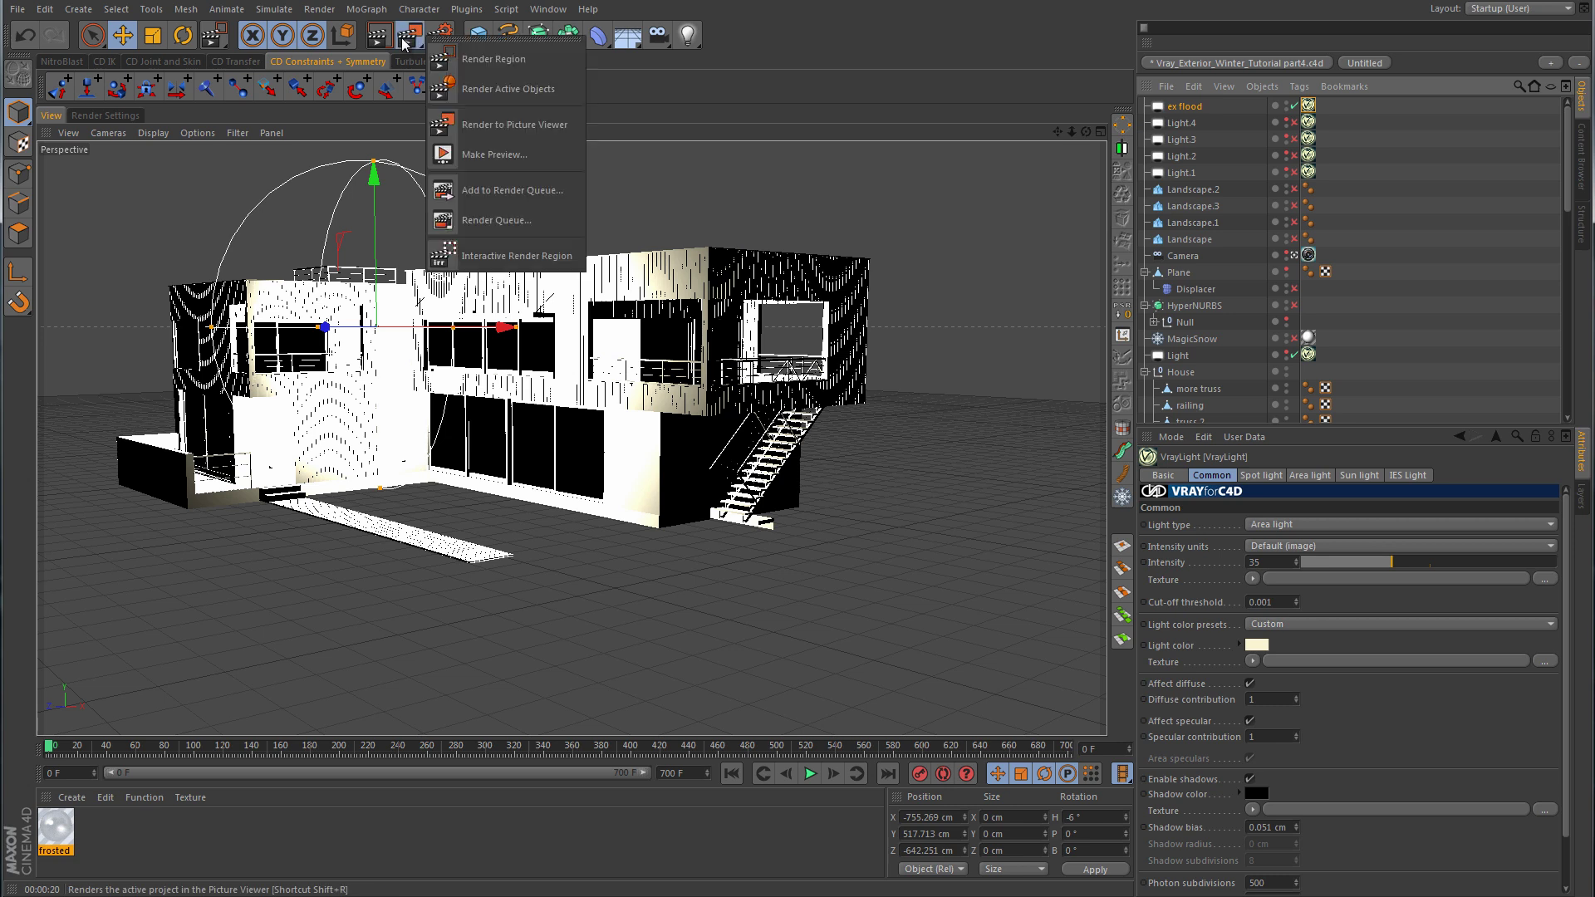
click(456, 242)
key(ctrl+r)
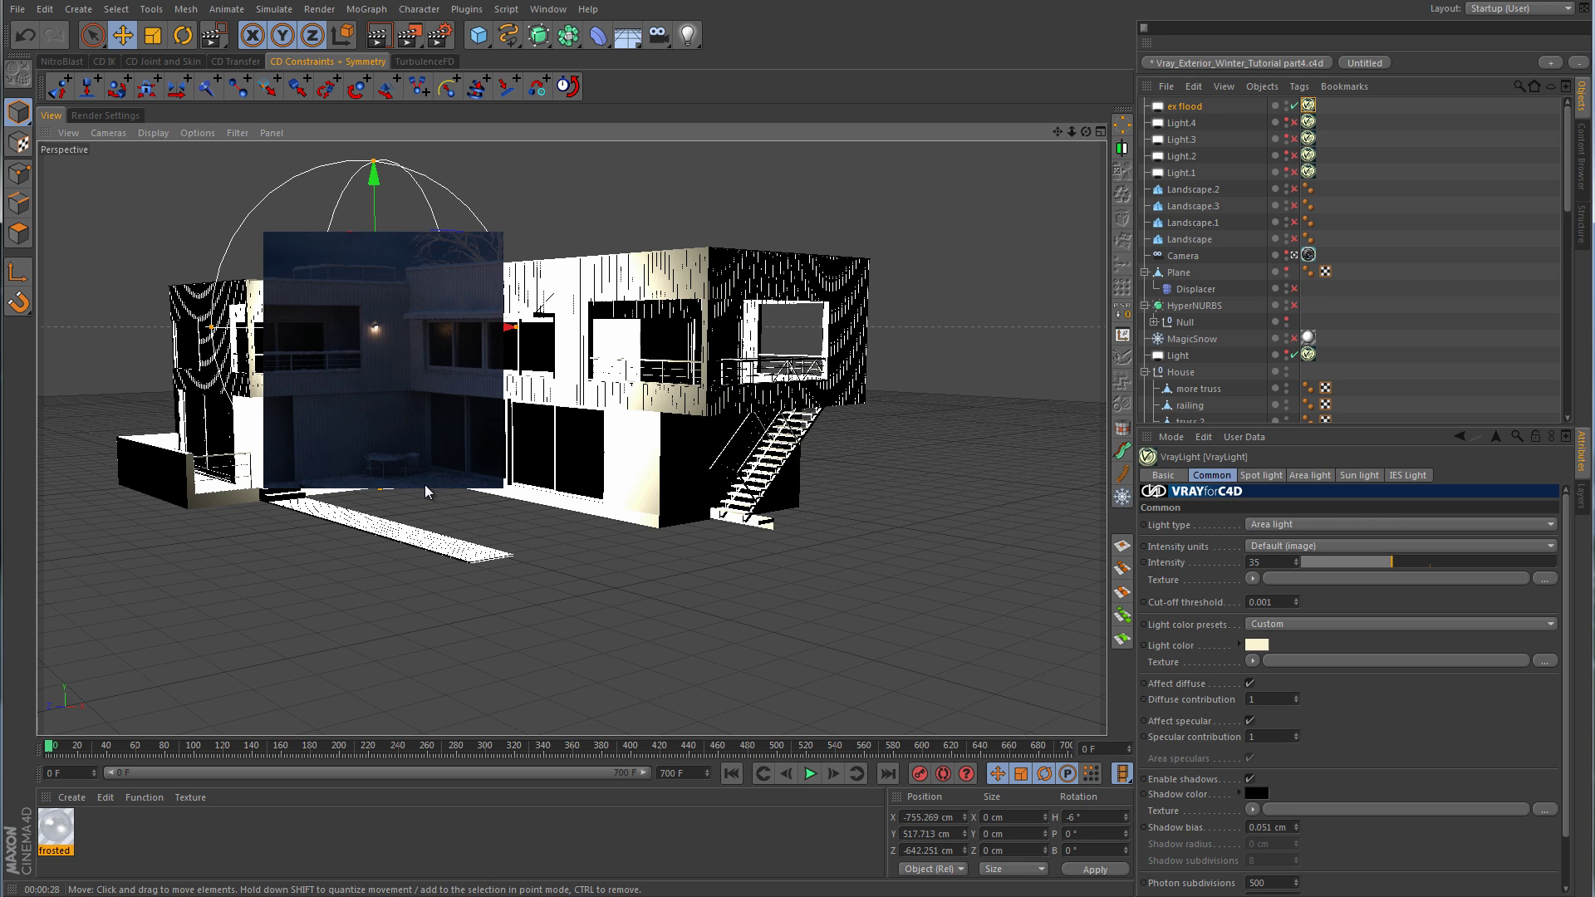
Set the VrayLight intensity to 125 and preview-render a region of the house.
click(1280, 561)
text(125)
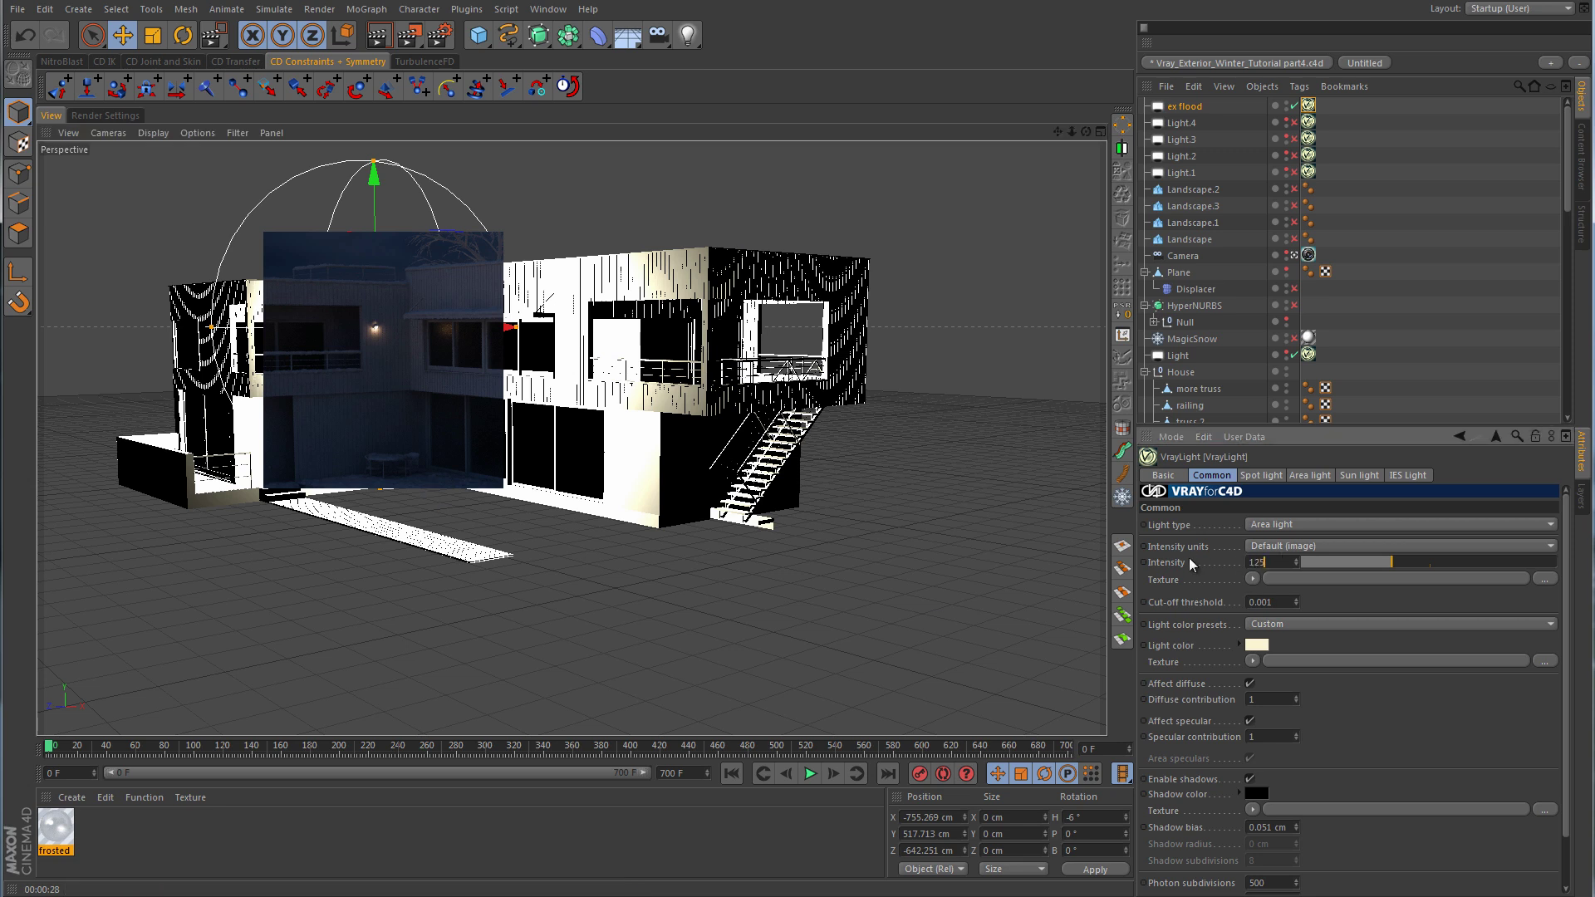
key(Return)
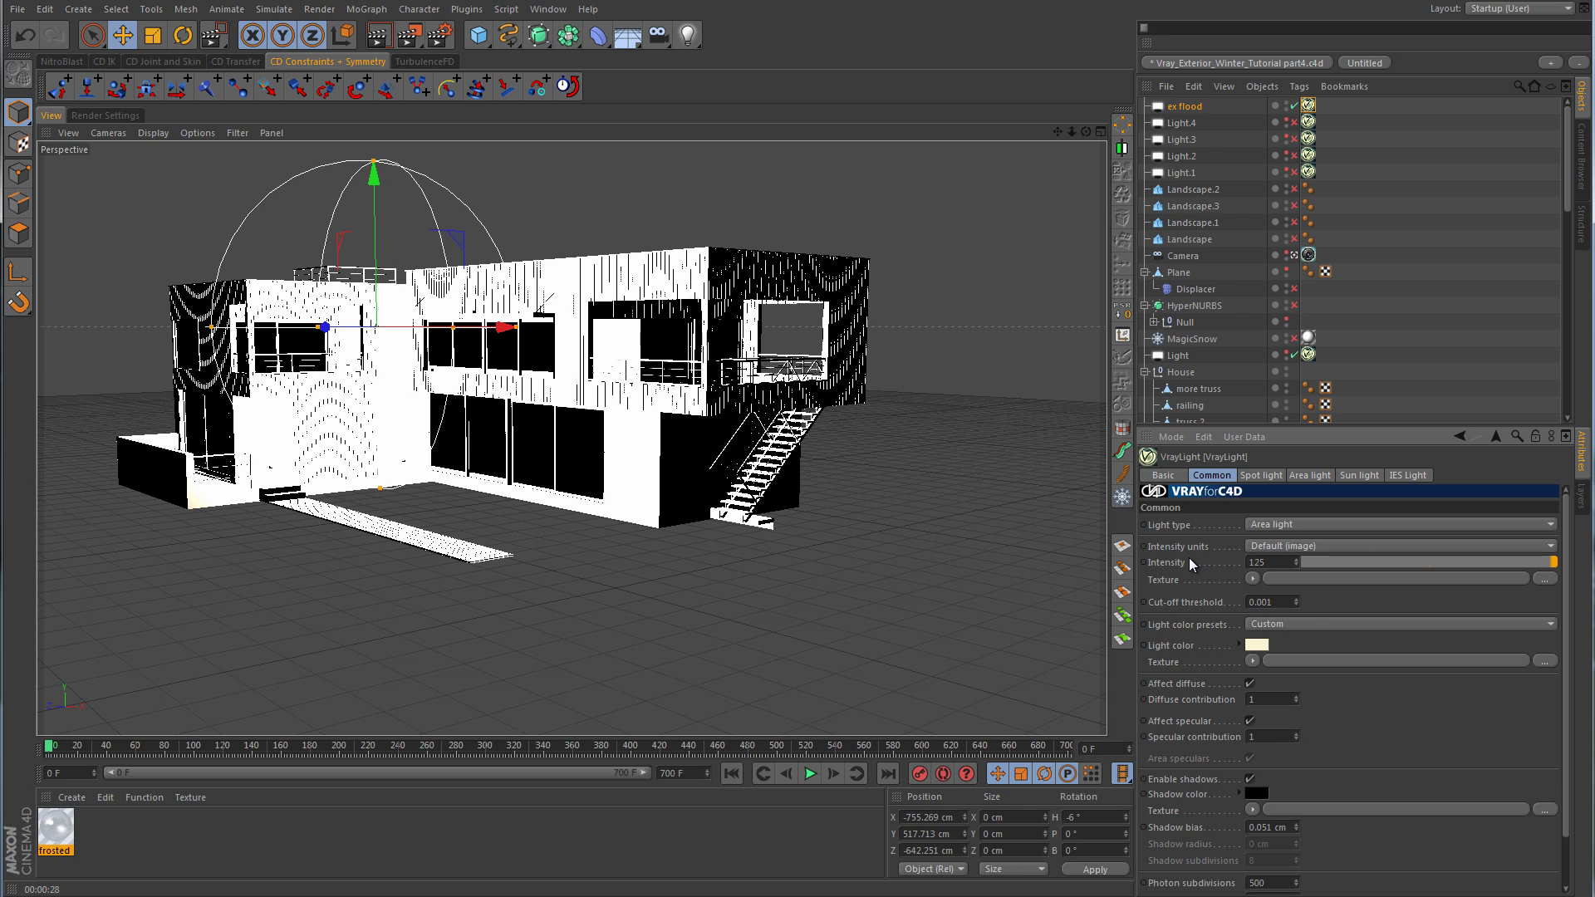
mouse_move(410, 35)
mouse_down()
mouse_move(499, 124)
mouse_move(542, 213)
mouse_move(267, 560)
mouse_up()
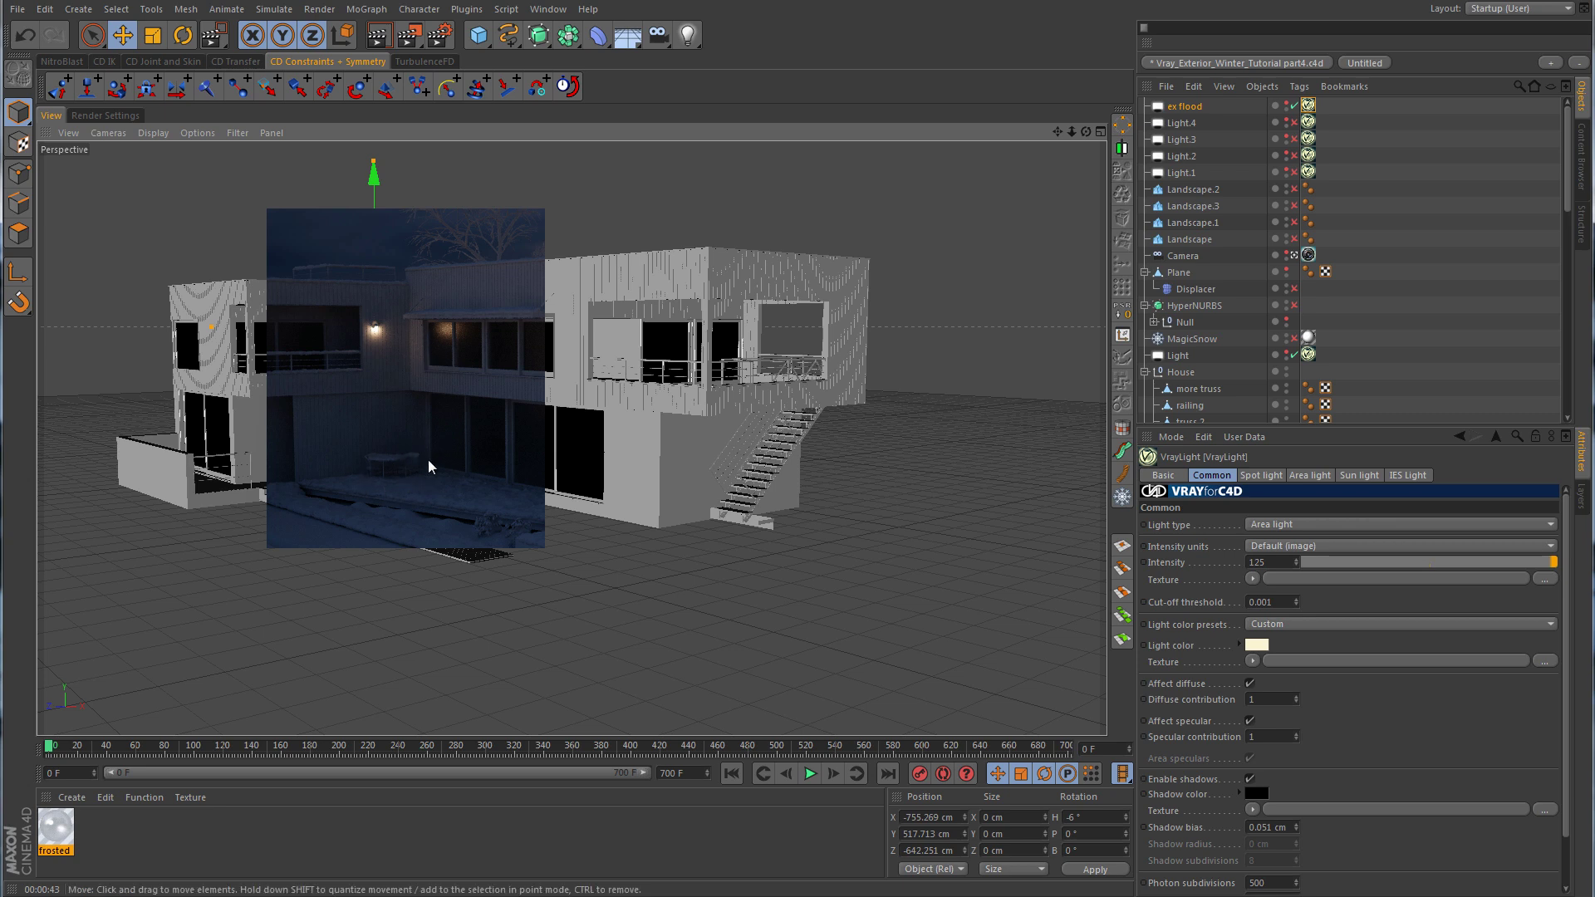
Set the VrayLight intensity to 225 and region-render the house's left half.
double_click(1278, 562)
text(1)
key(Return)
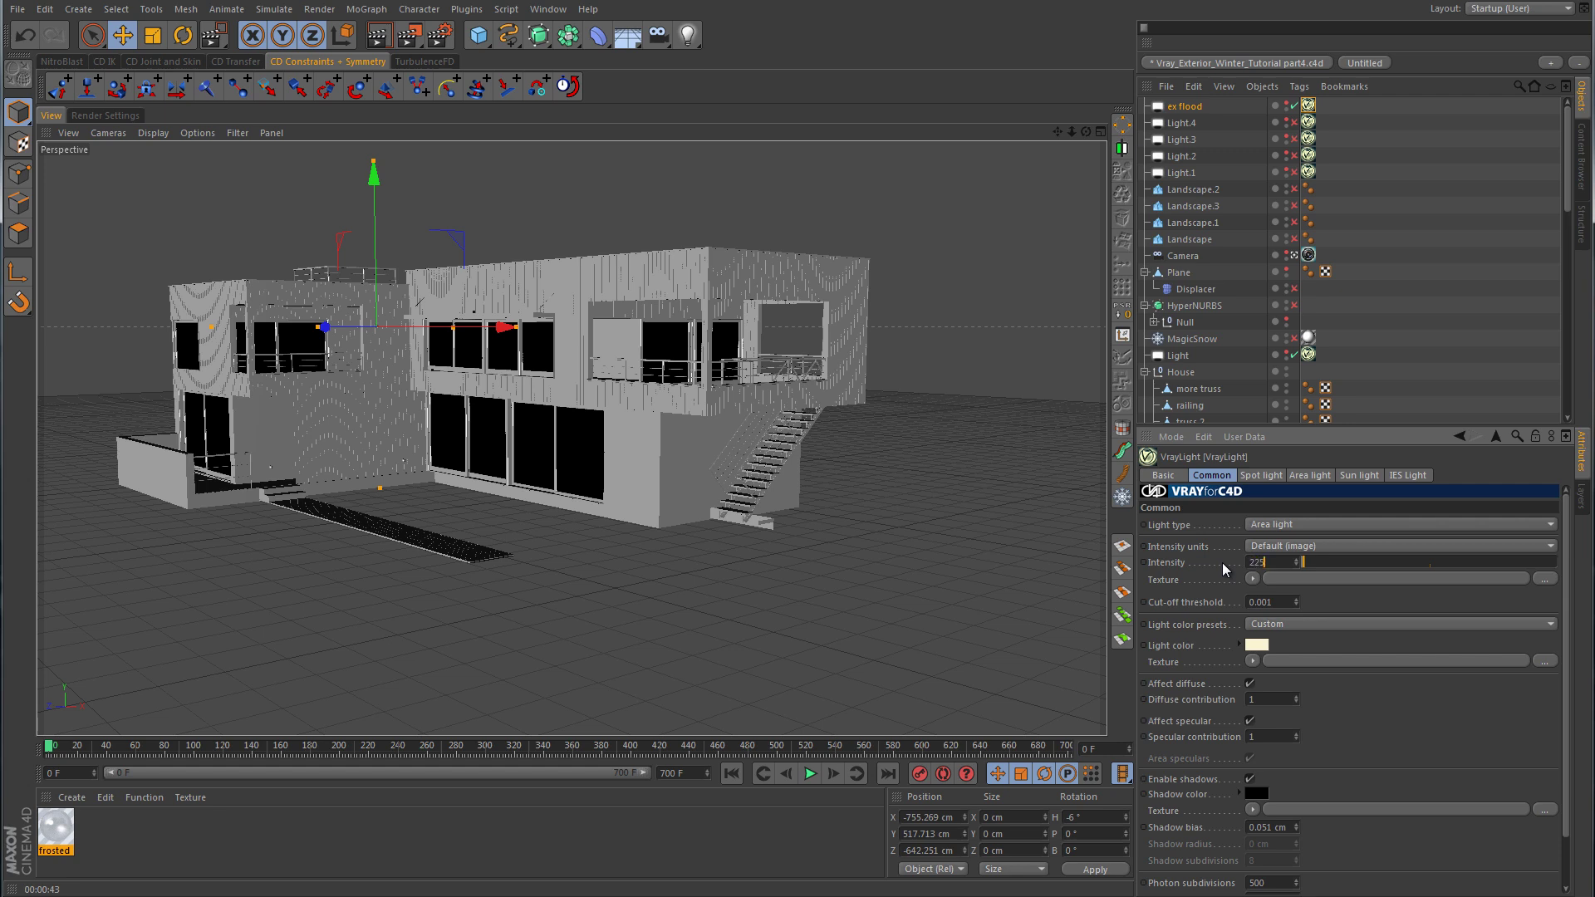
key(Return)
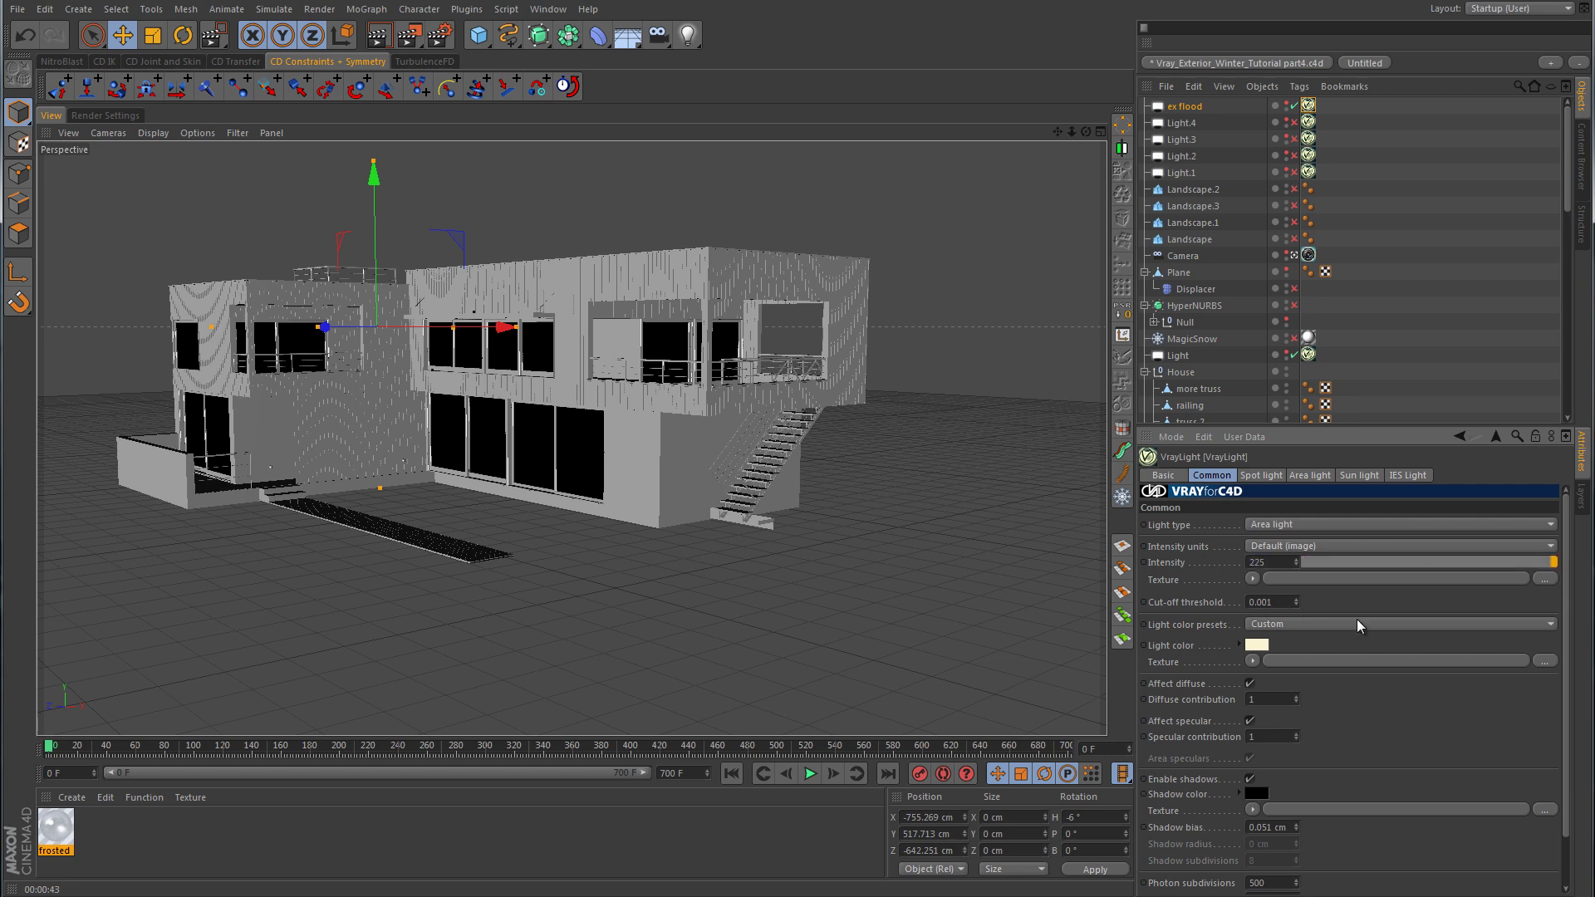
drag(409, 35, 375, 220)
drag(262, 297, 517, 581)
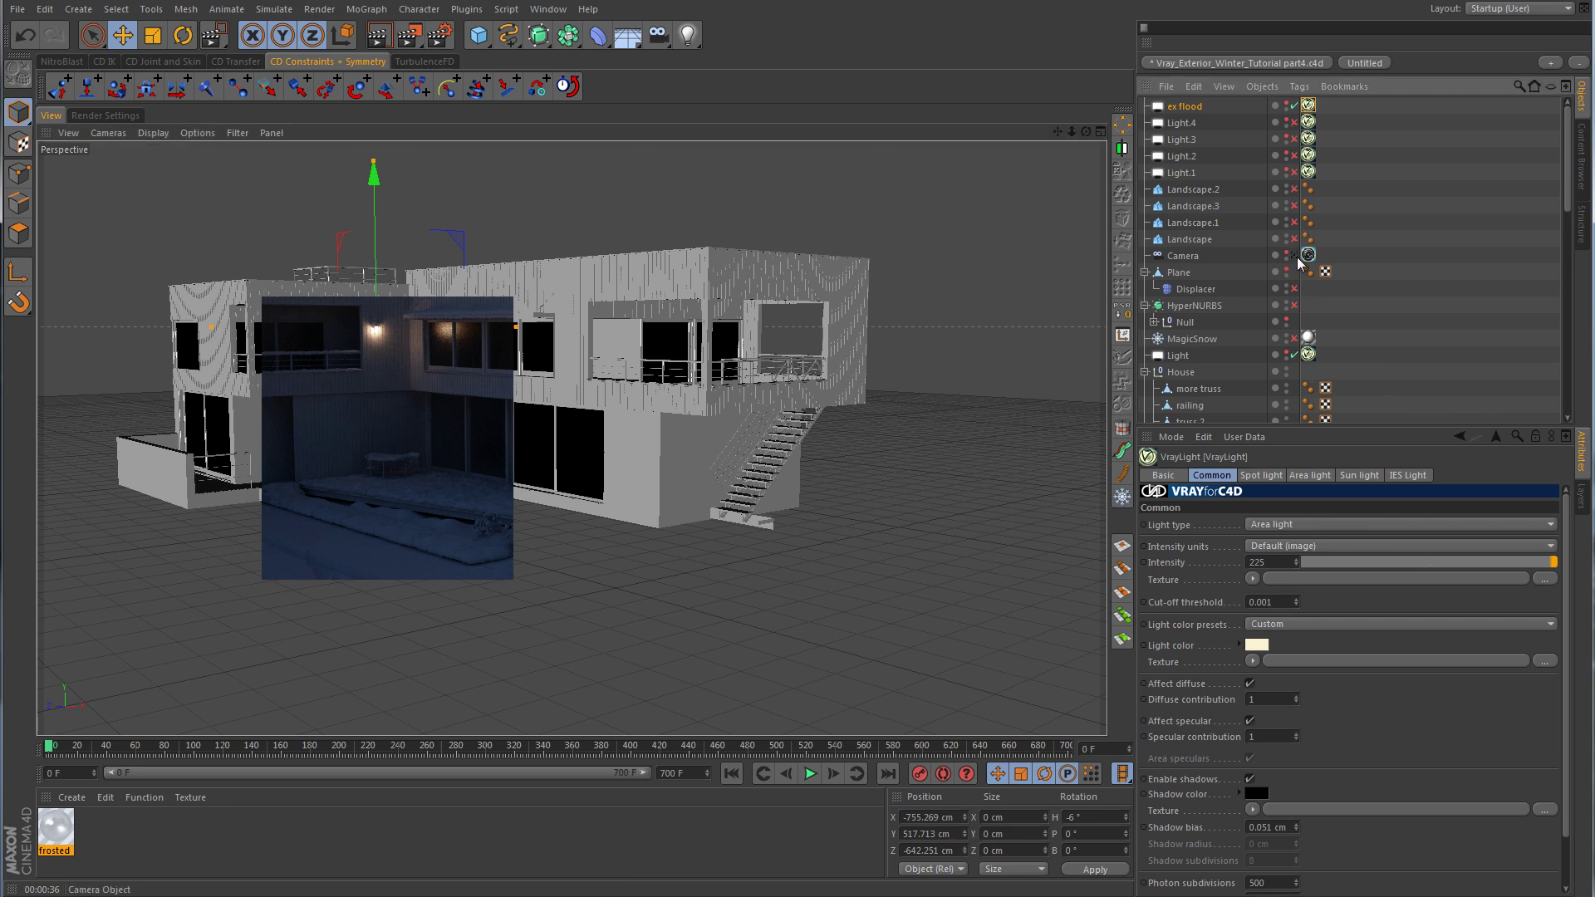
Close in on the balcony ceiling lamp, then select the ex flood light.
key(o)
alt+drag(819, 438, 812, 384)
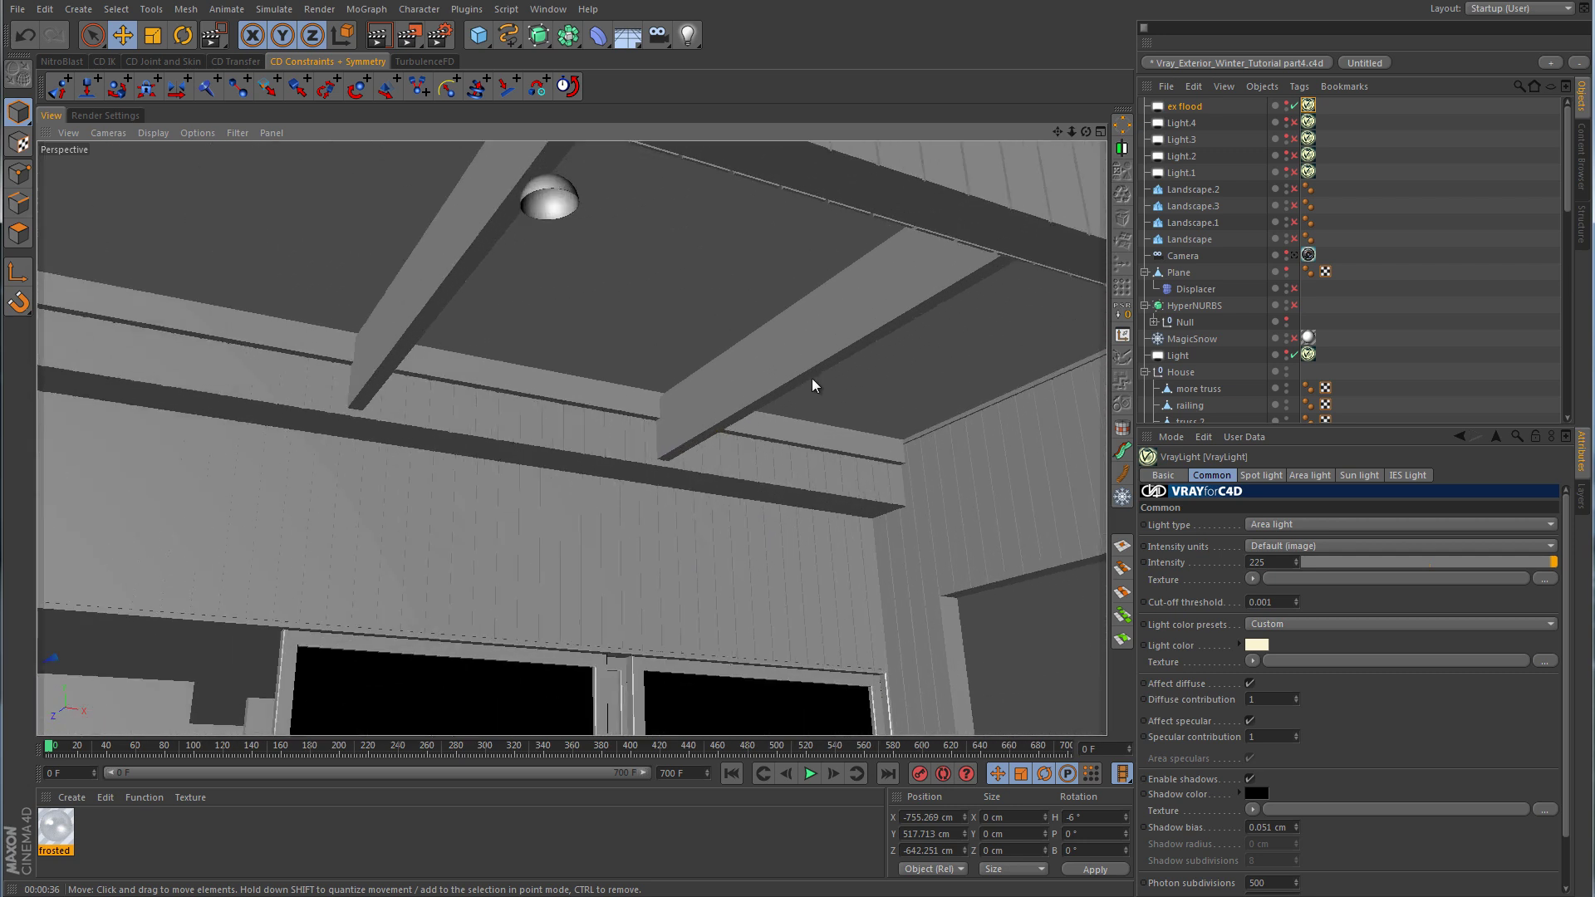
click(560, 202)
alt+drag(606, 217, 665, 369)
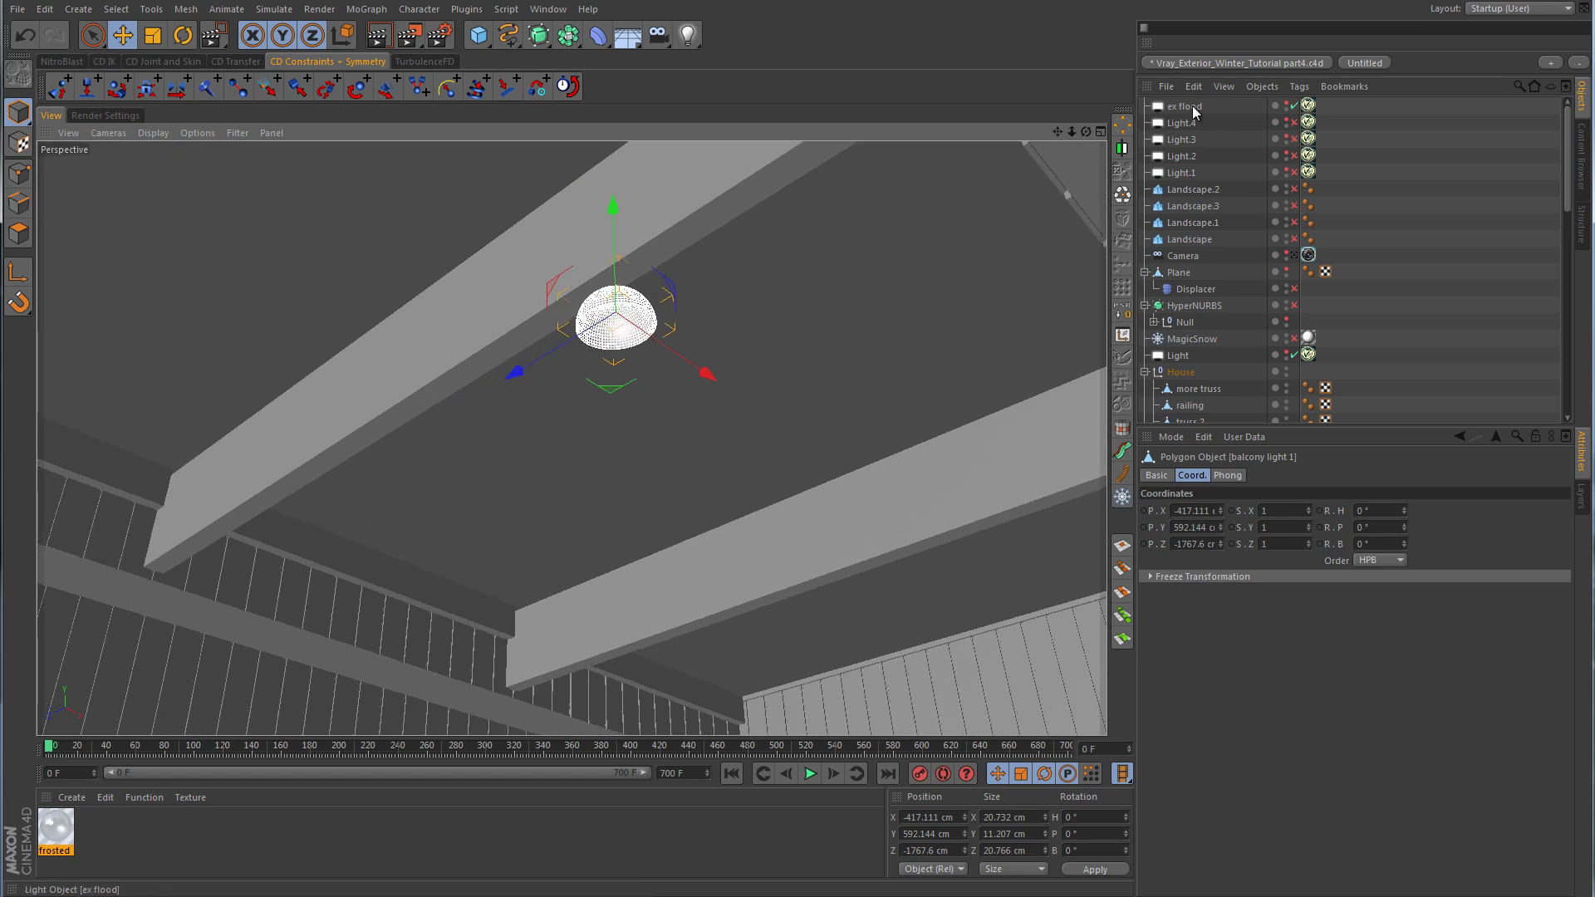
click(1188, 107)
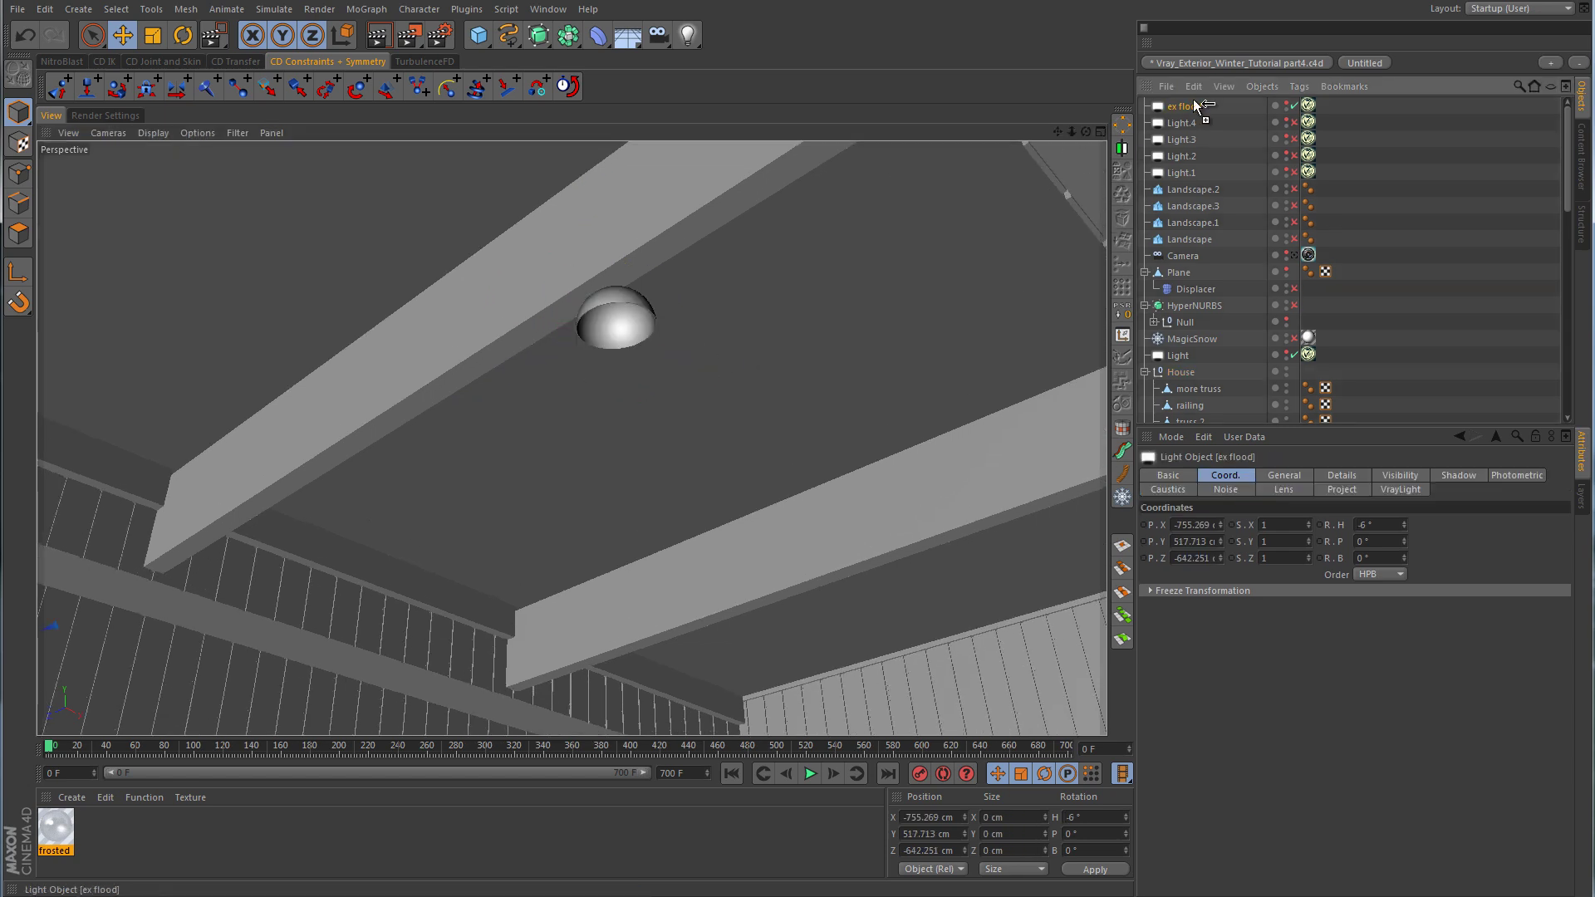
Duplicate ex flood as ex flood.1 and set its heading rotation to 0°.
key(ctrl+c)
key(ctrl+v)
middle_click(953, 245)
middle_click(890, 295)
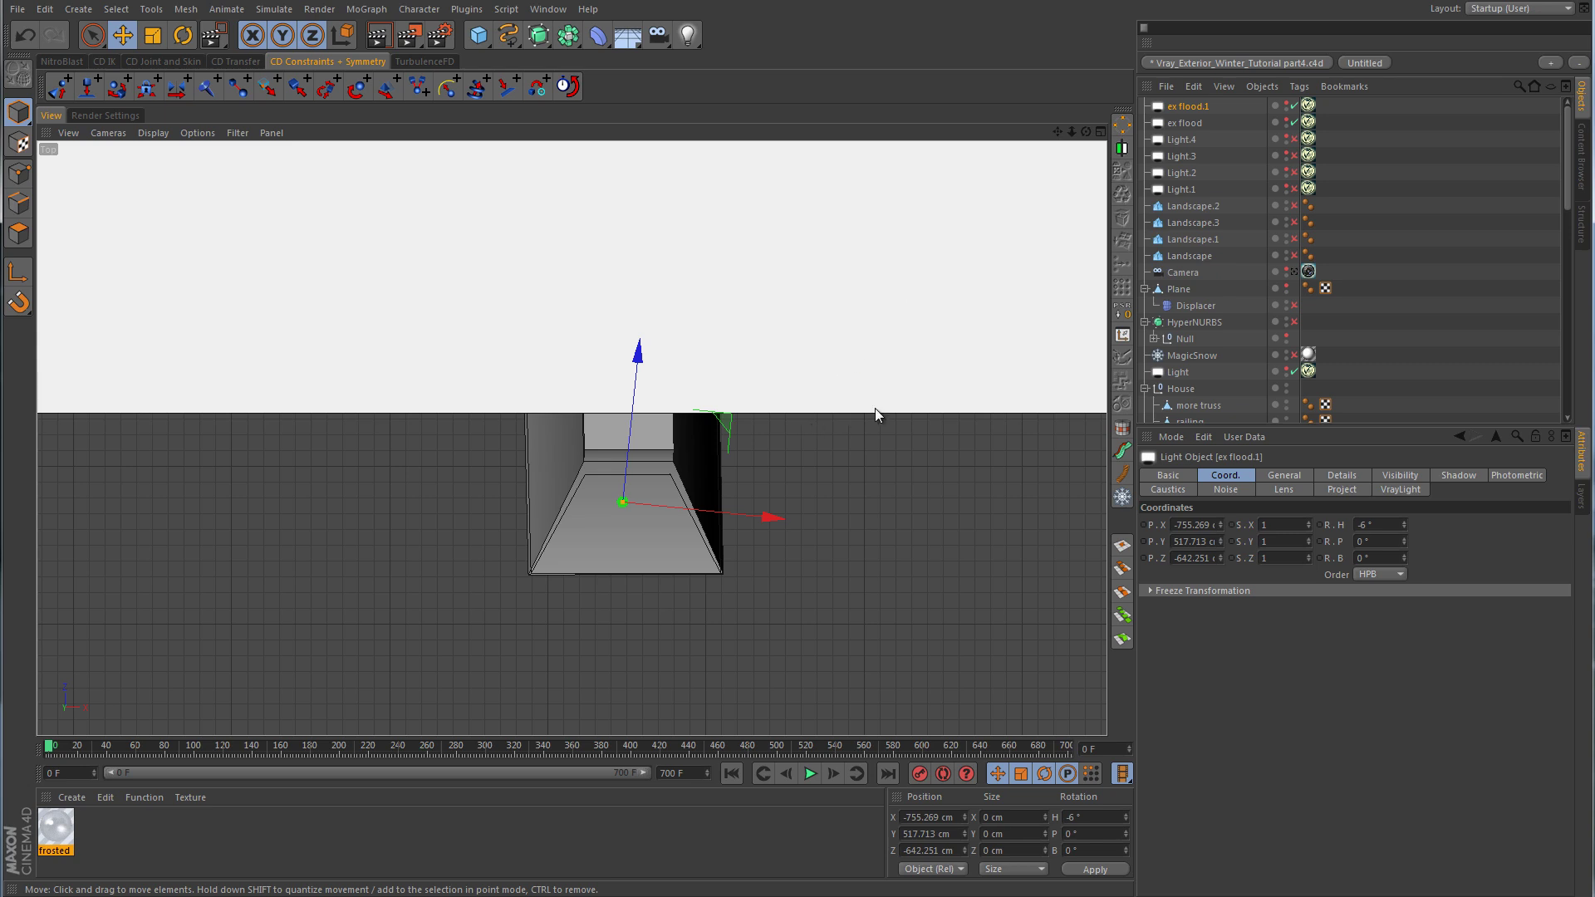
scroll(875, 407, down, 5)
click(1379, 524)
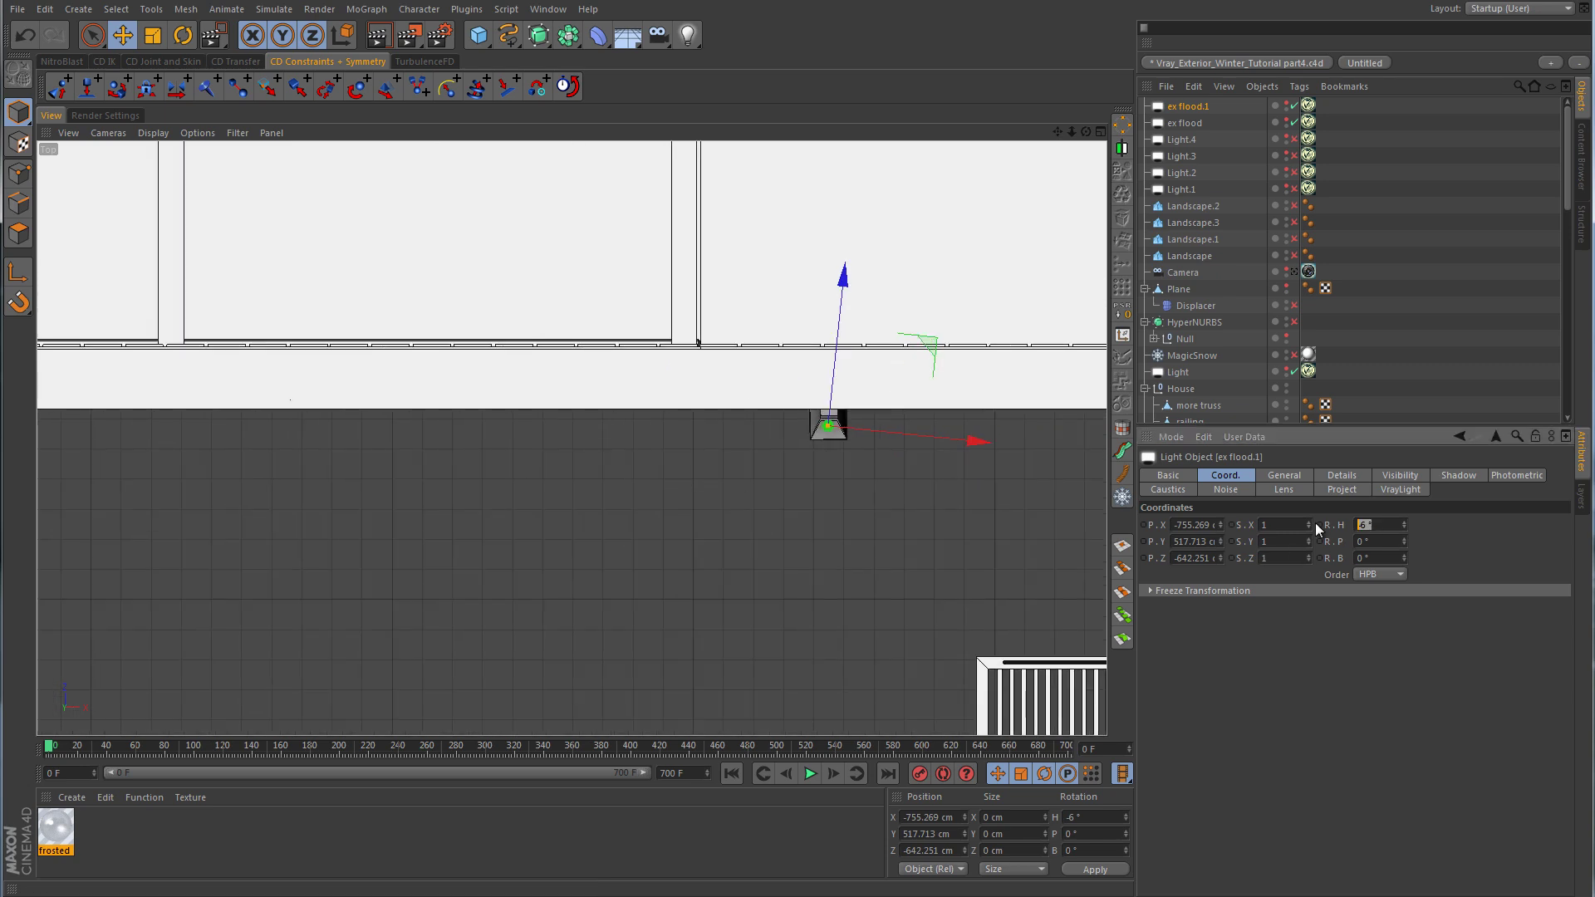
text(0)
key(Return)
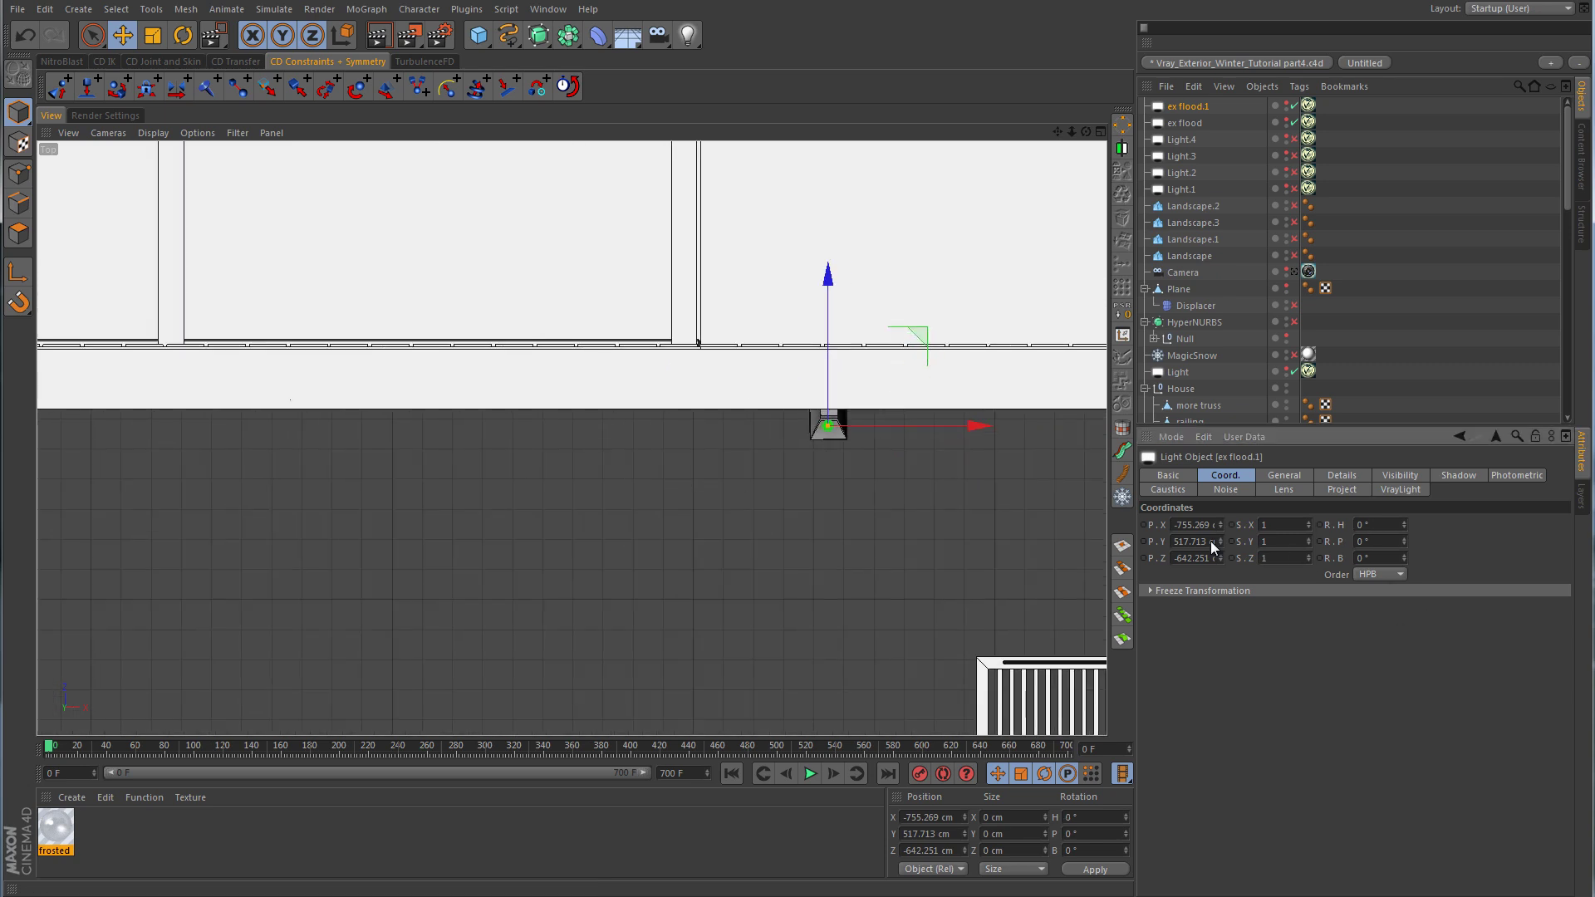
In Top view, move ex flood.1 under the balcony lamp's centre.
scroll(596, 595, down, 6)
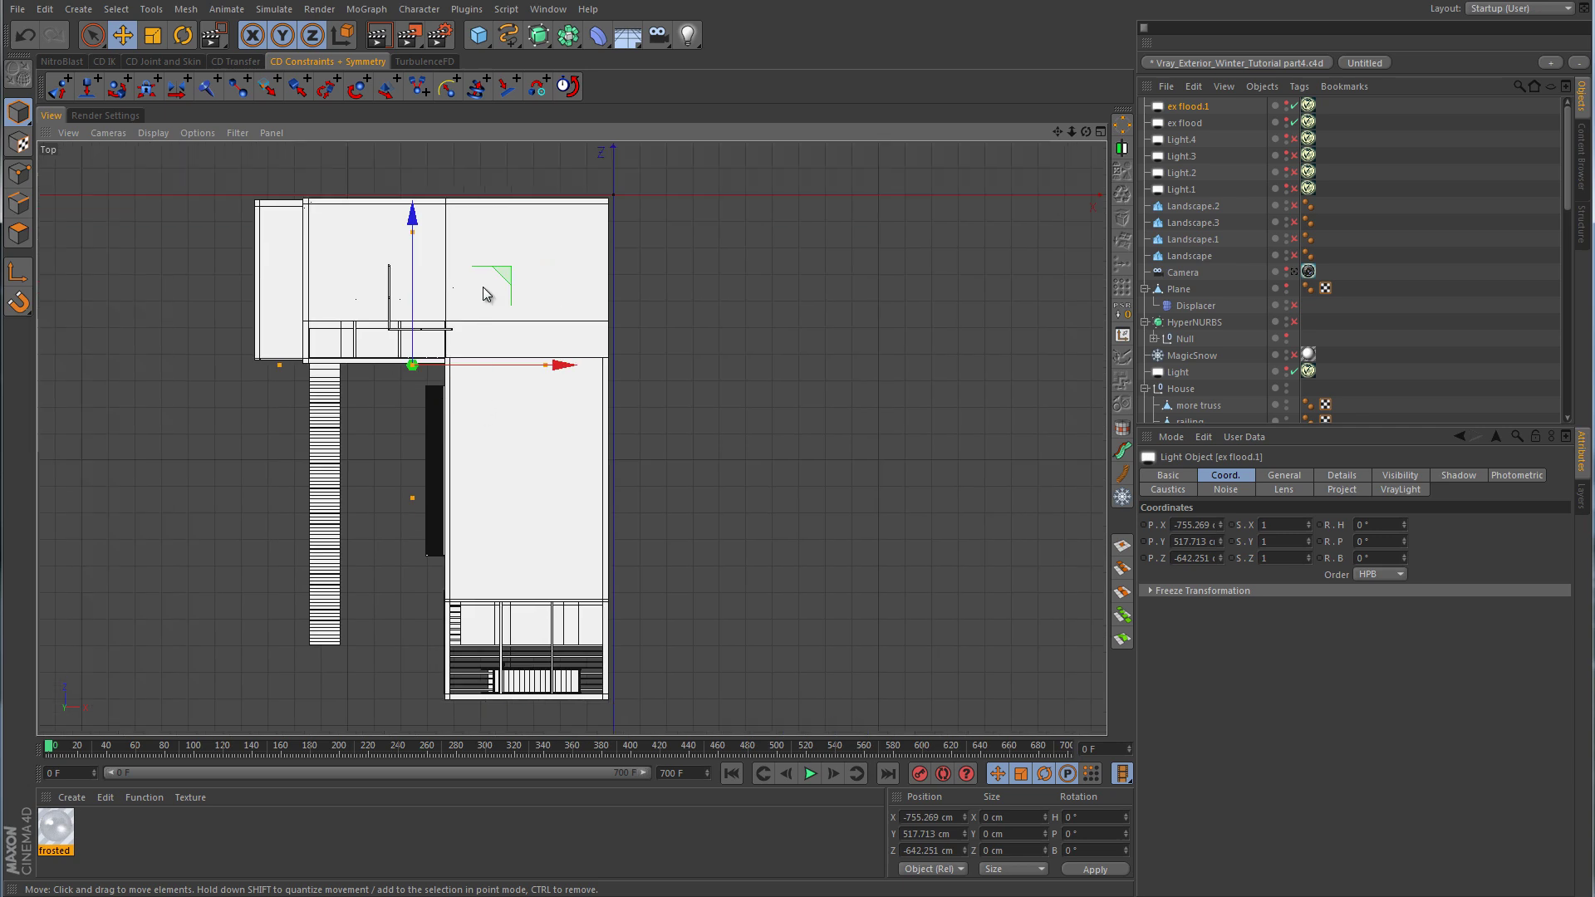
drag(505, 272, 636, 581)
alt+middle_drag(572, 680, 613, 508)
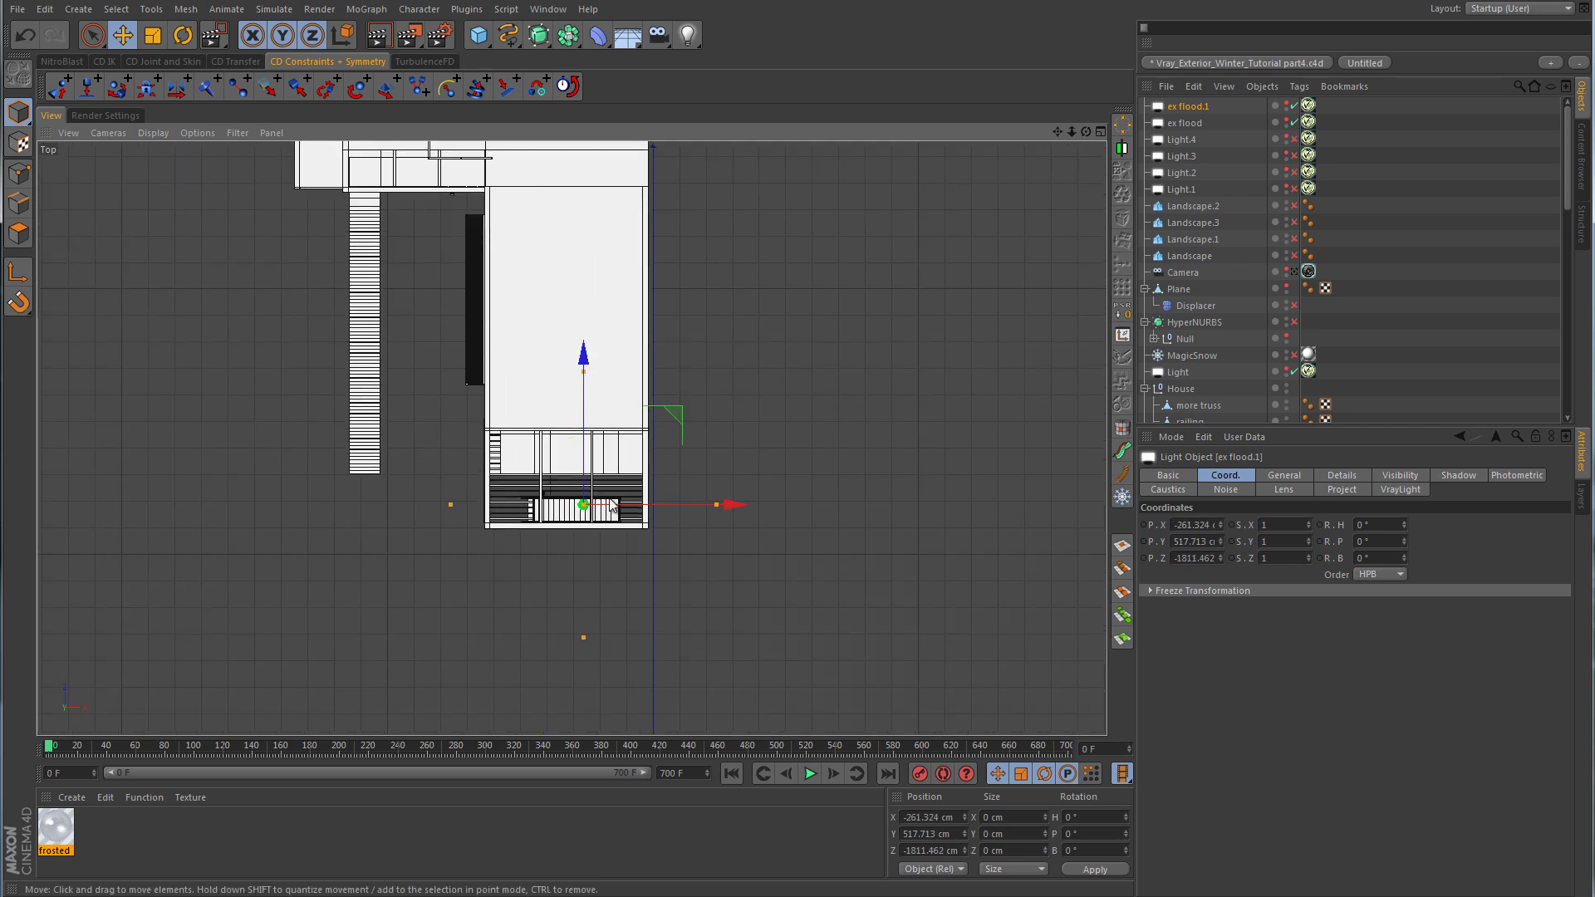
scroll(611, 508, up, 10)
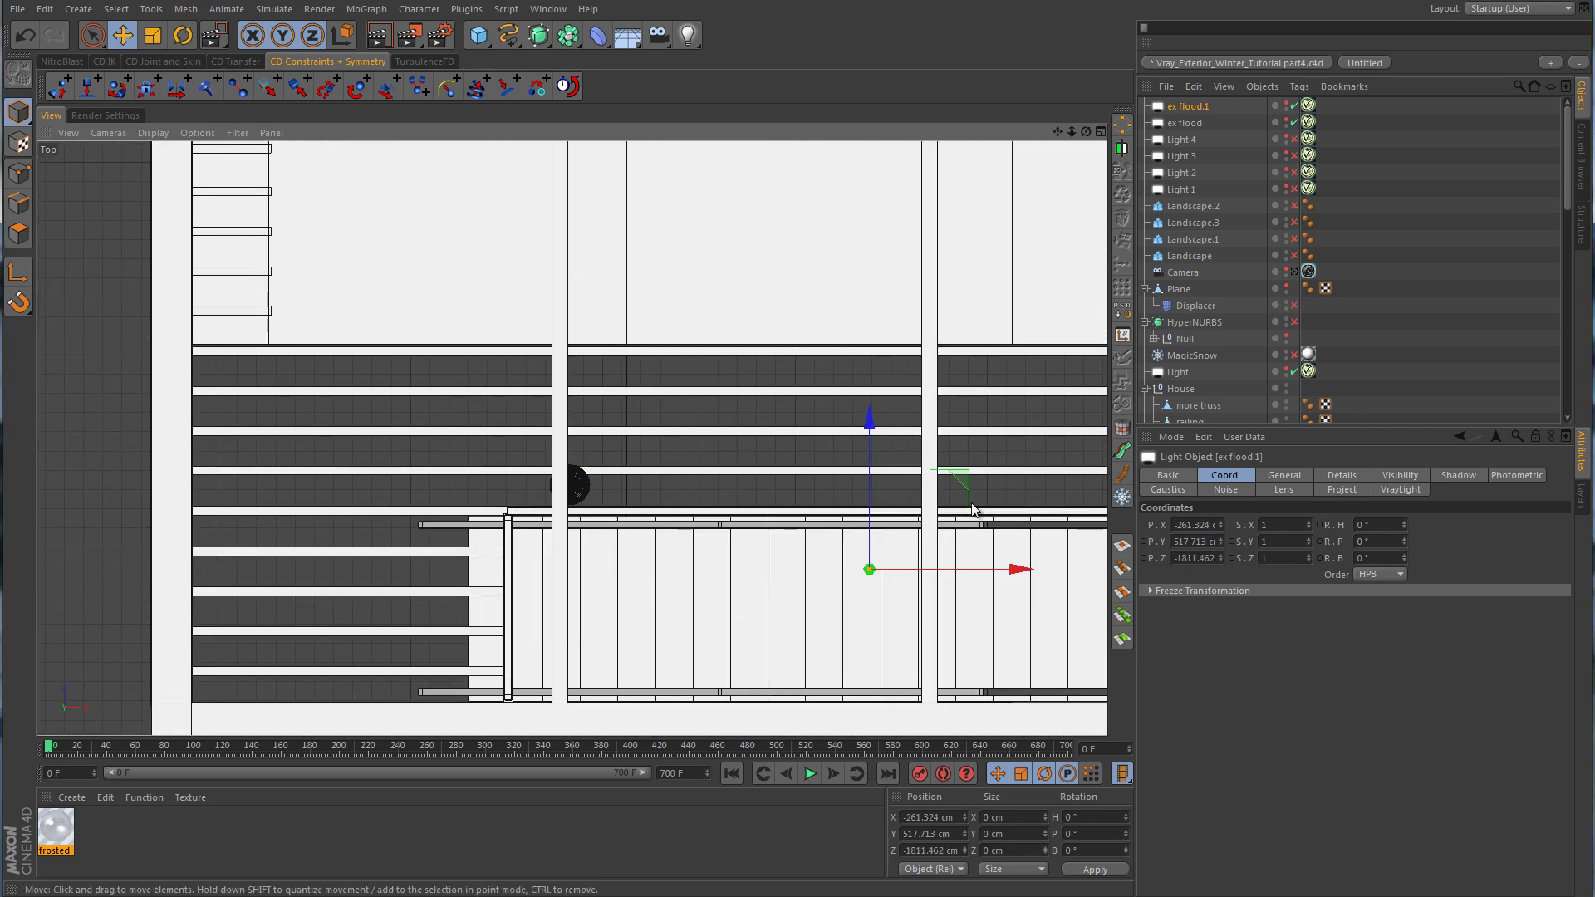
drag(899, 539, 597, 454)
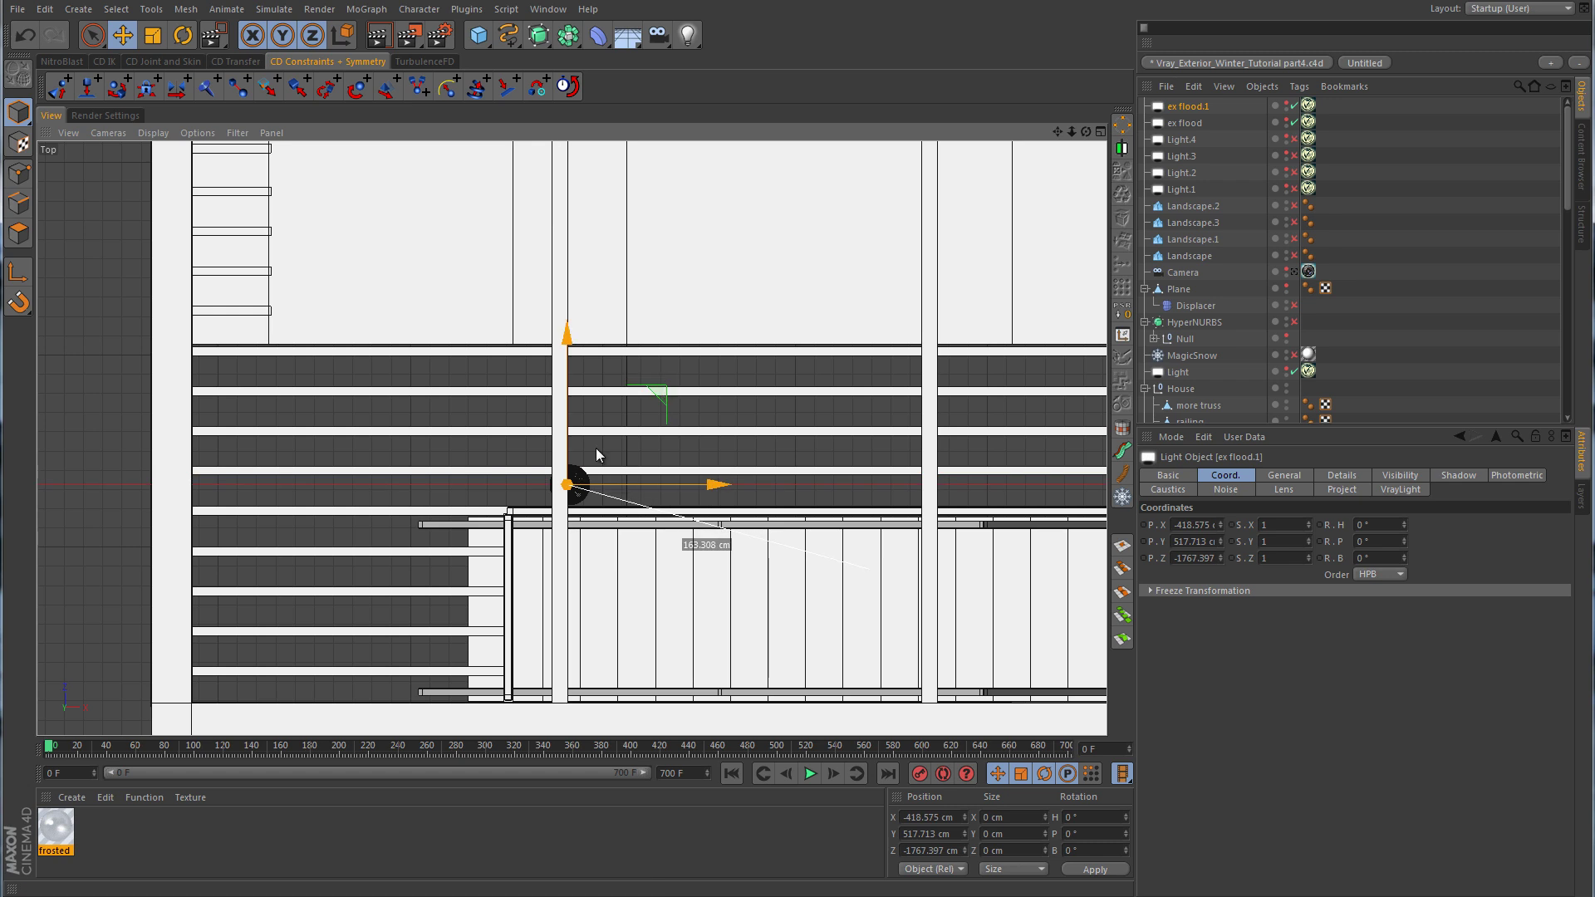
scroll(700, 460, up, 10)
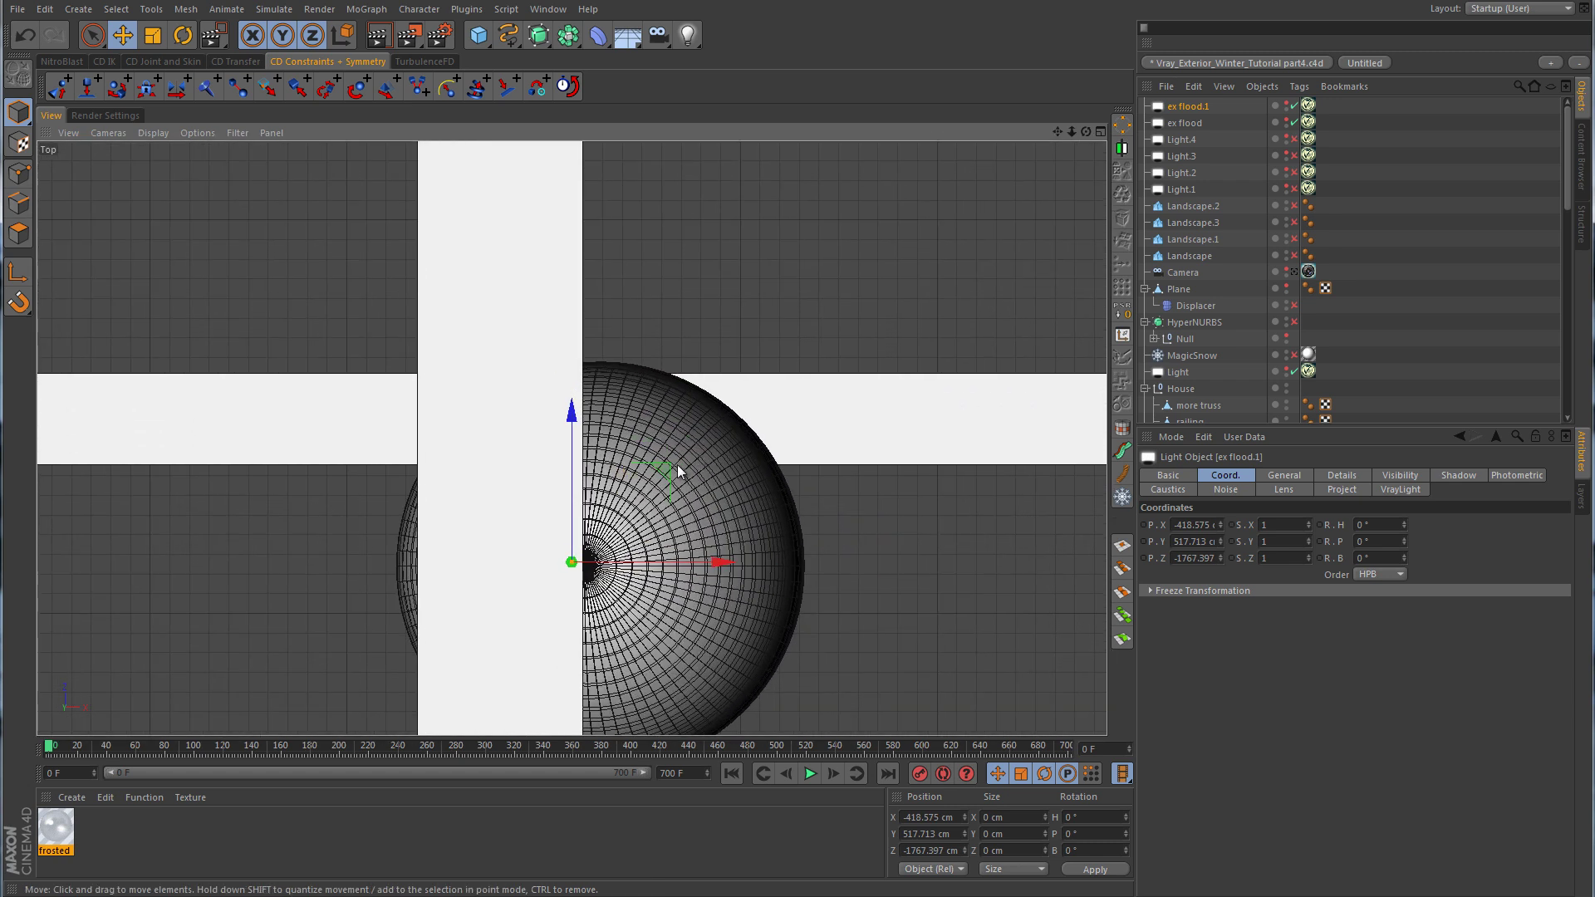
drag(663, 466, 671, 472)
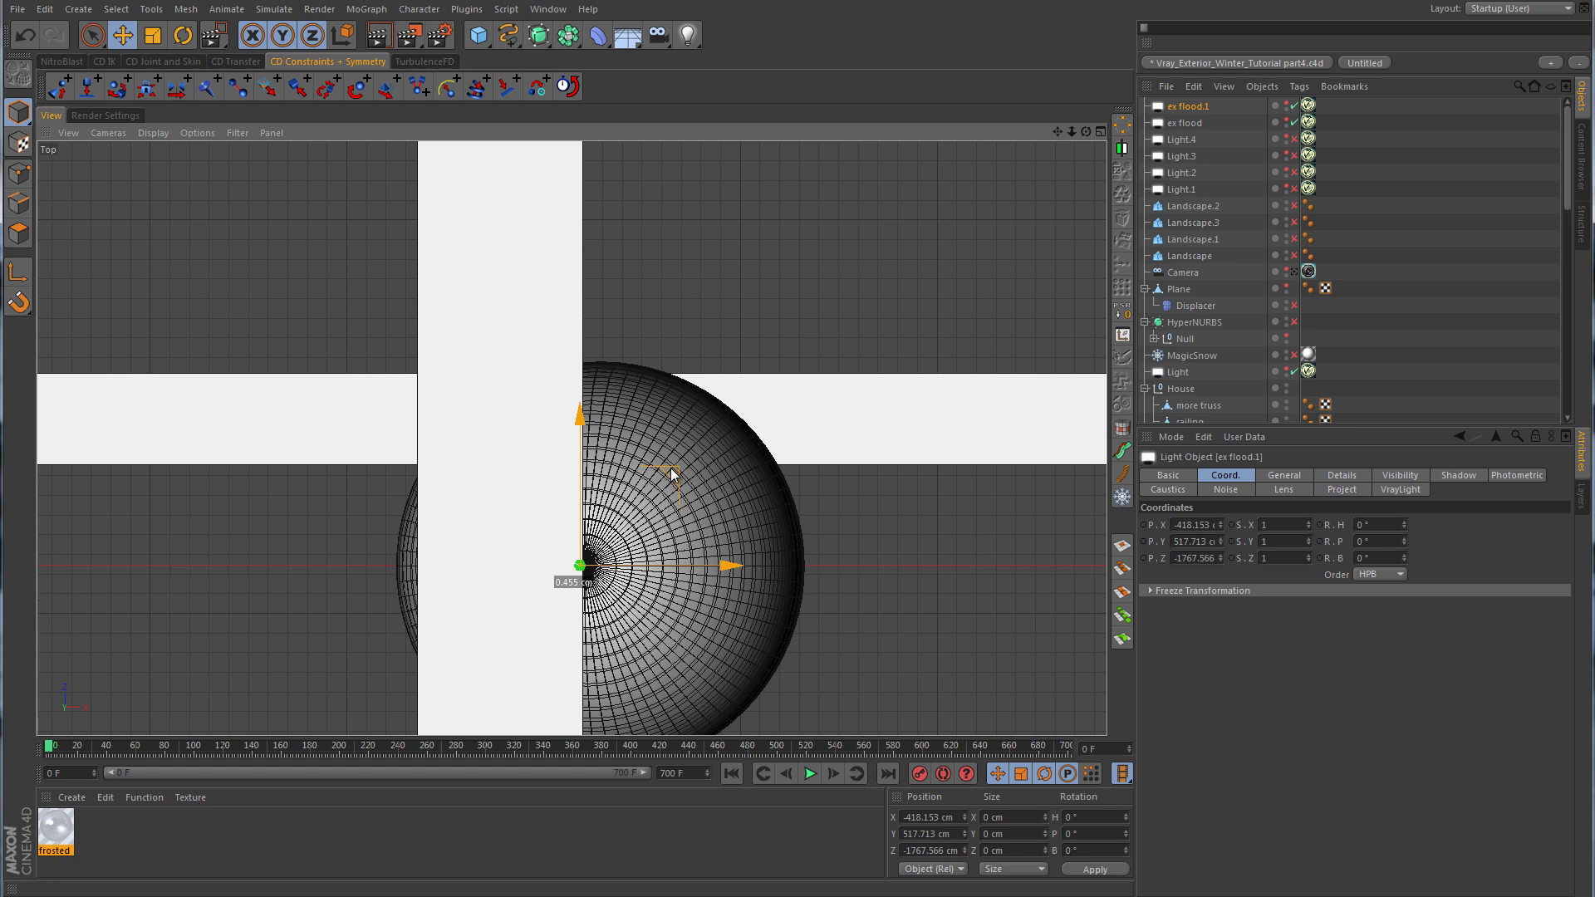
middle_click(671, 472)
middle_click(431, 337)
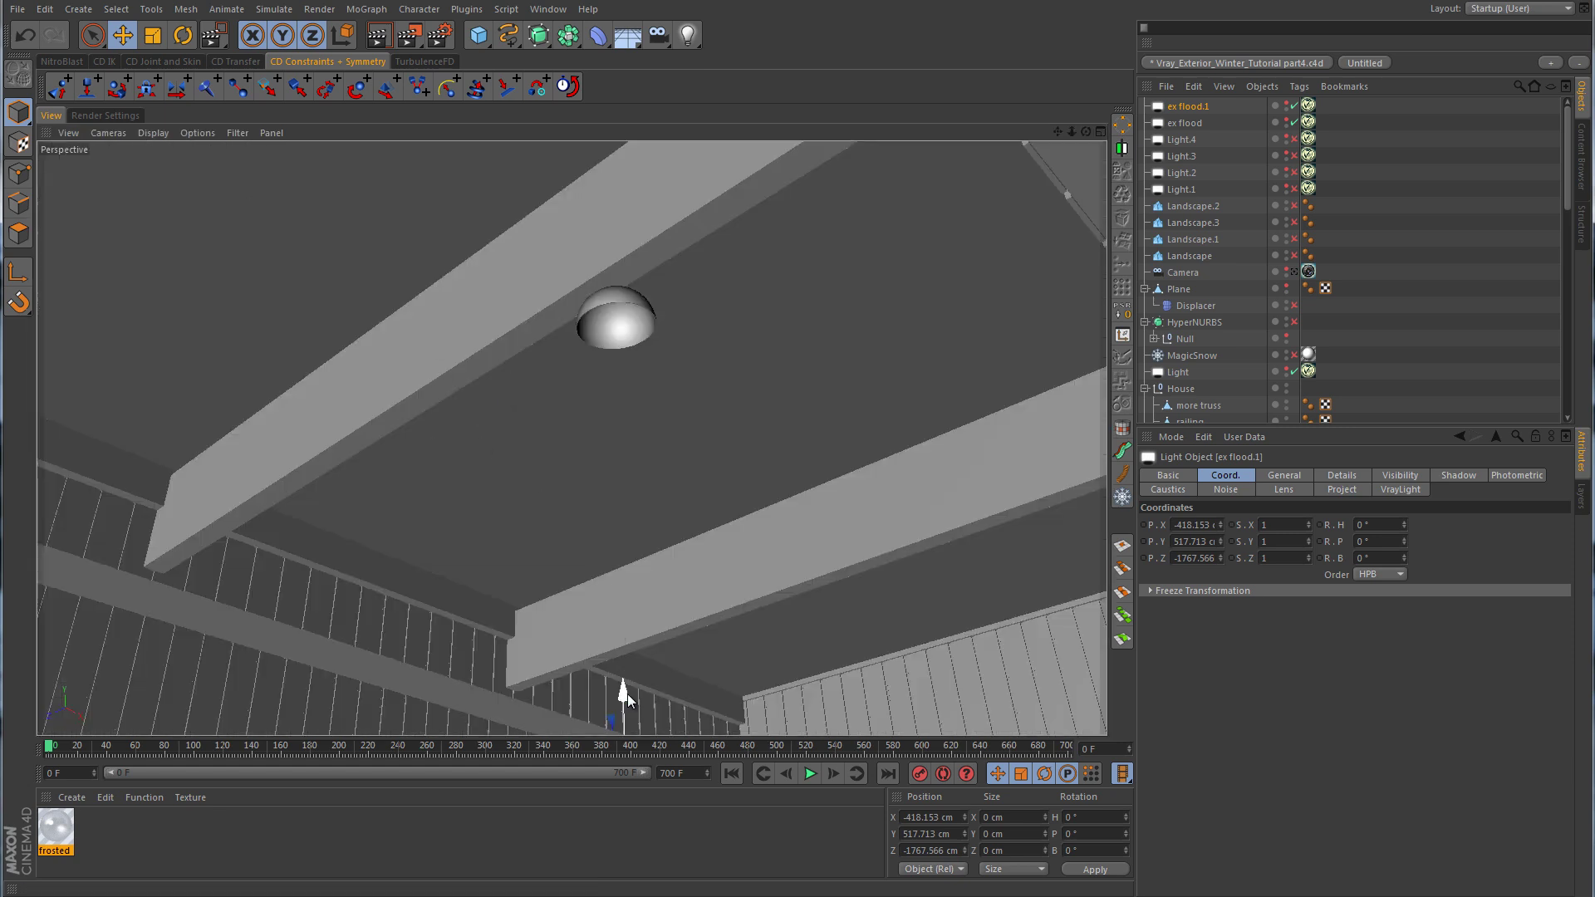
Raise ex flood.1 up to the balcony lamp's height and view it close up.
drag(627, 694, 612, 266)
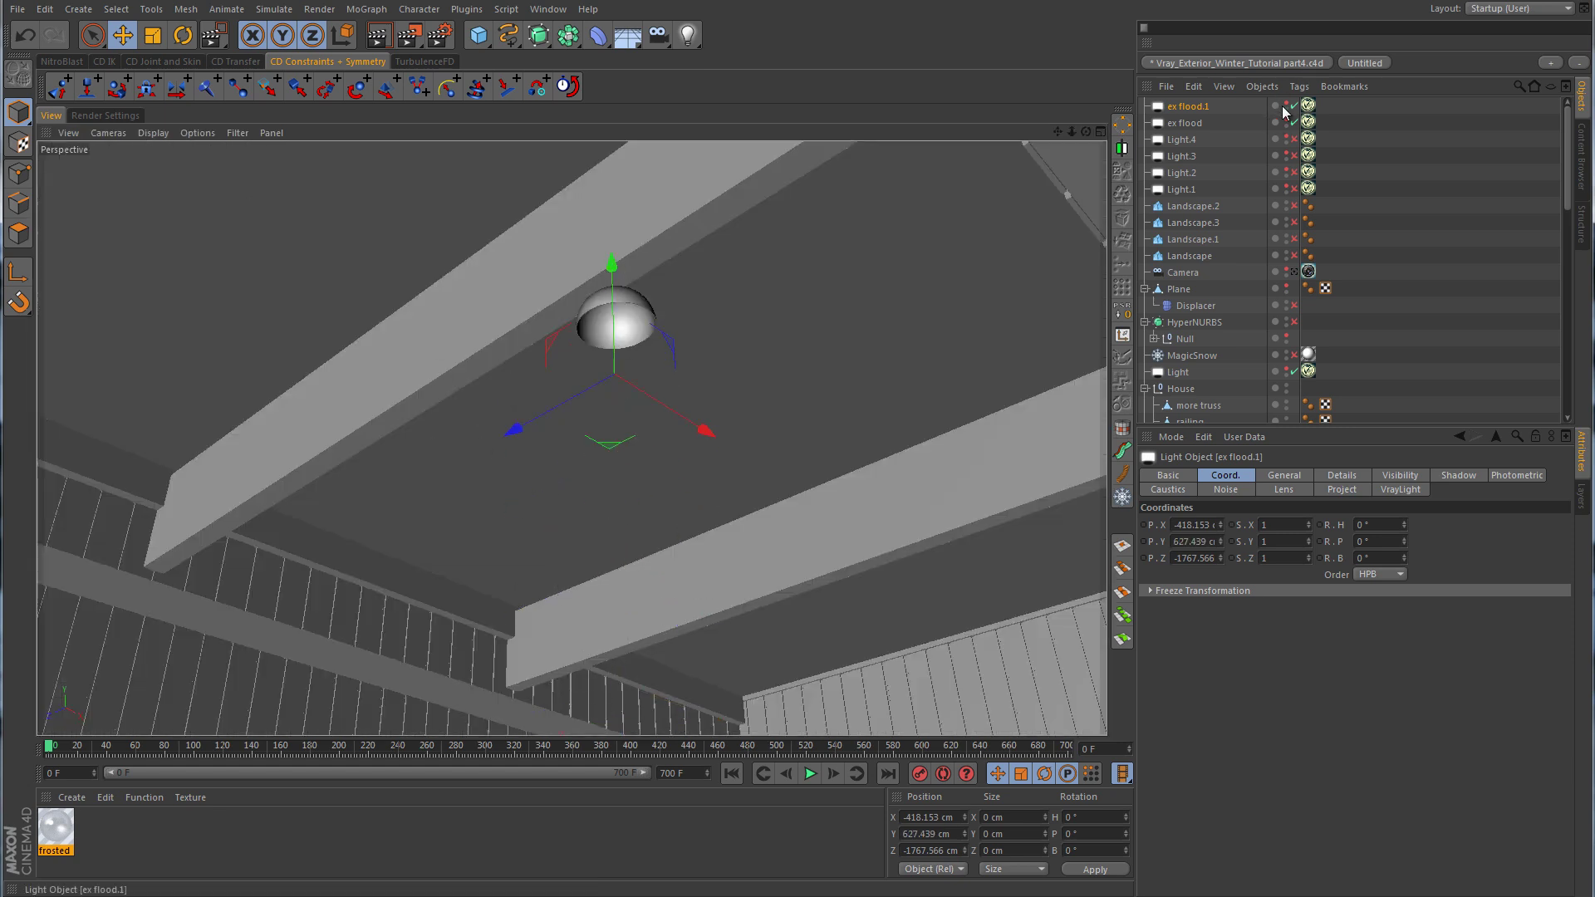
click(1284, 111)
alt+right_drag(734, 283, 965, 261)
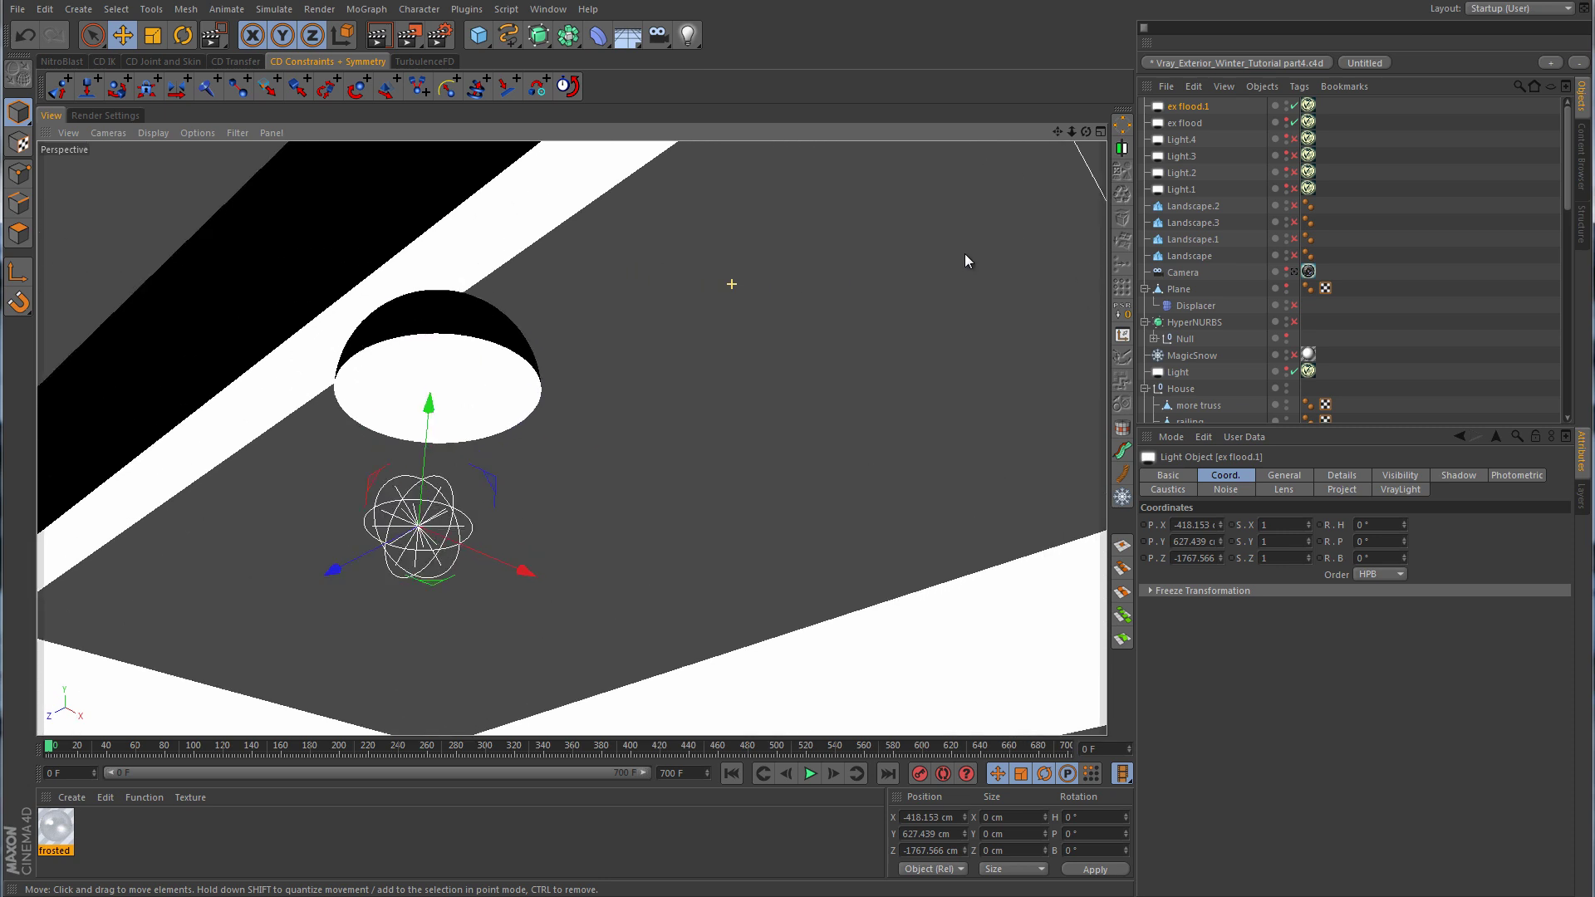
alt+drag(964, 254, 953, 371)
alt+drag(978, 319, 979, 337)
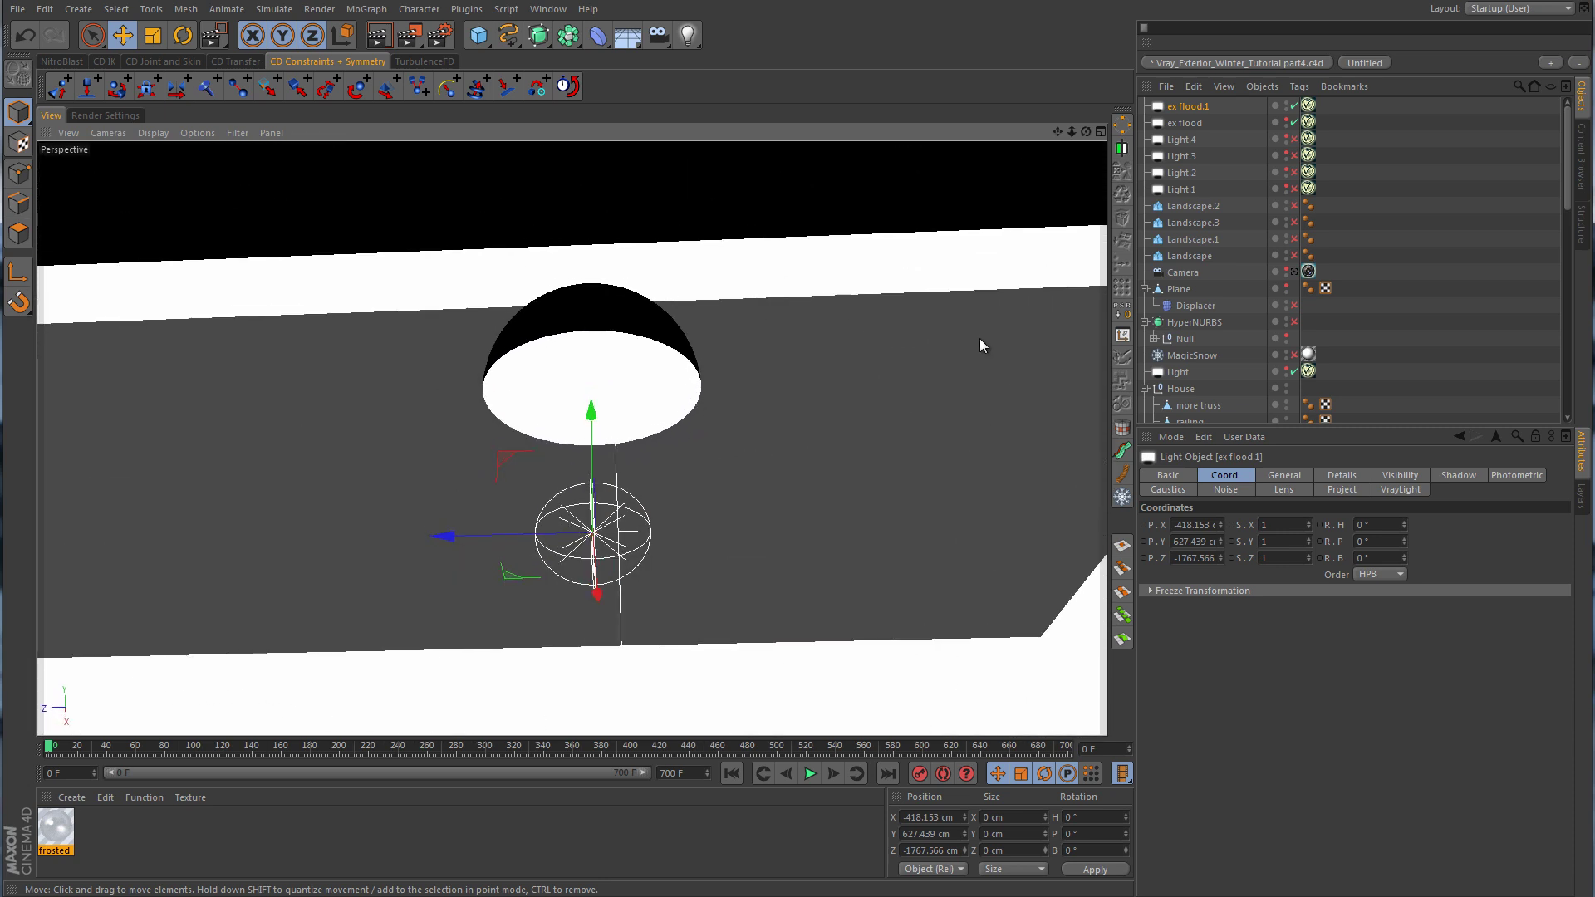
Give the sphere light an 8 cm radius and settle it inside the lamp dome.
click(1308, 105)
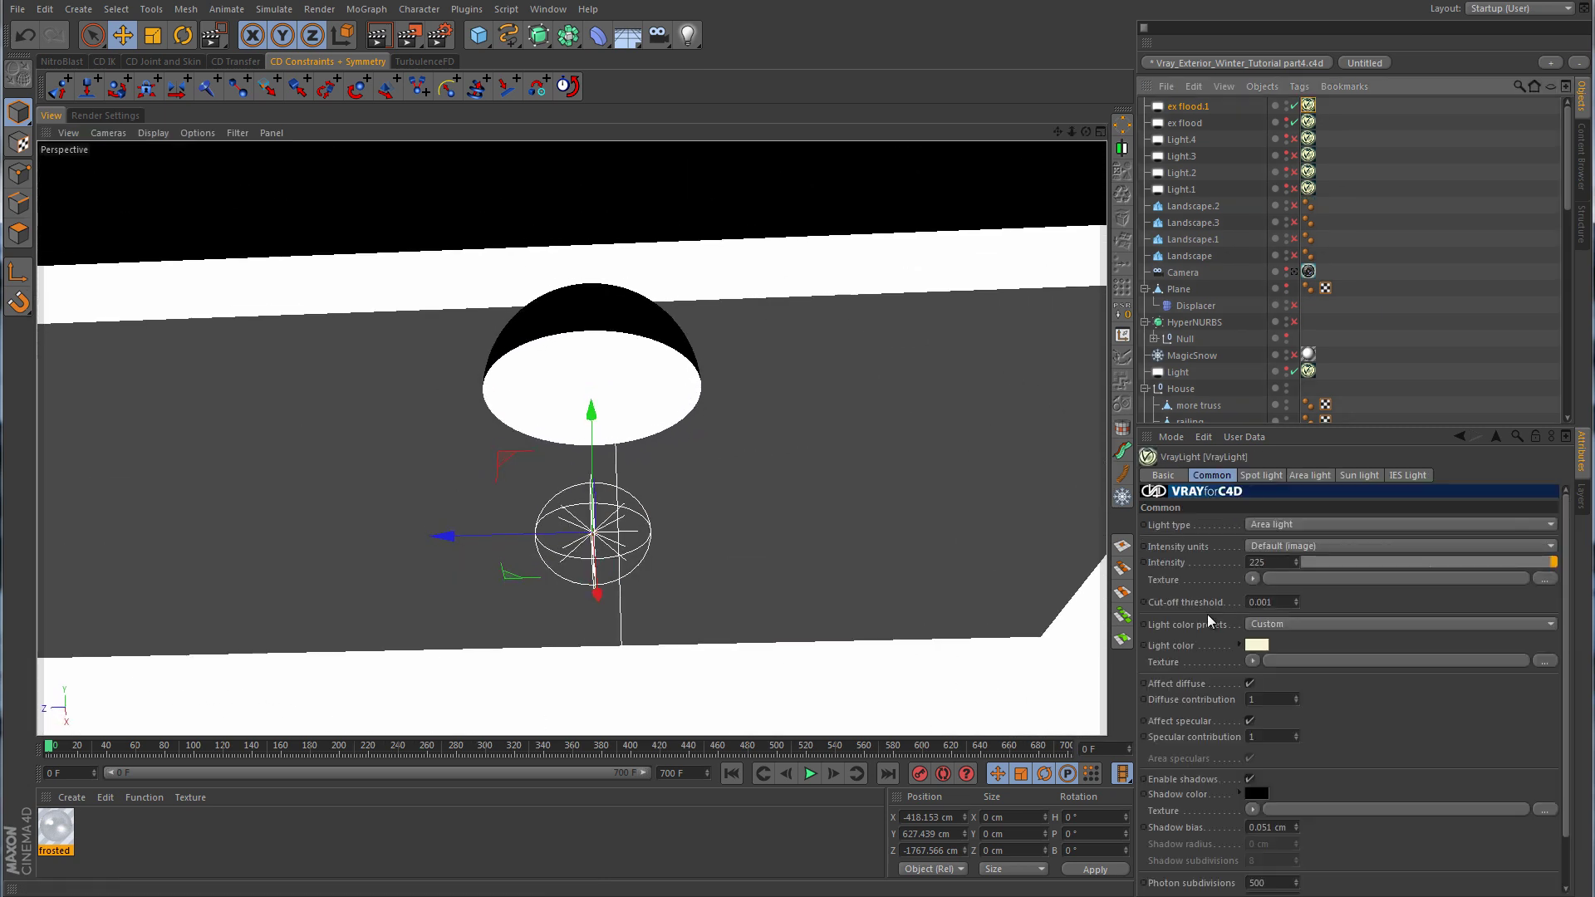
click(1318, 475)
drag(1312, 541, 1312, 550)
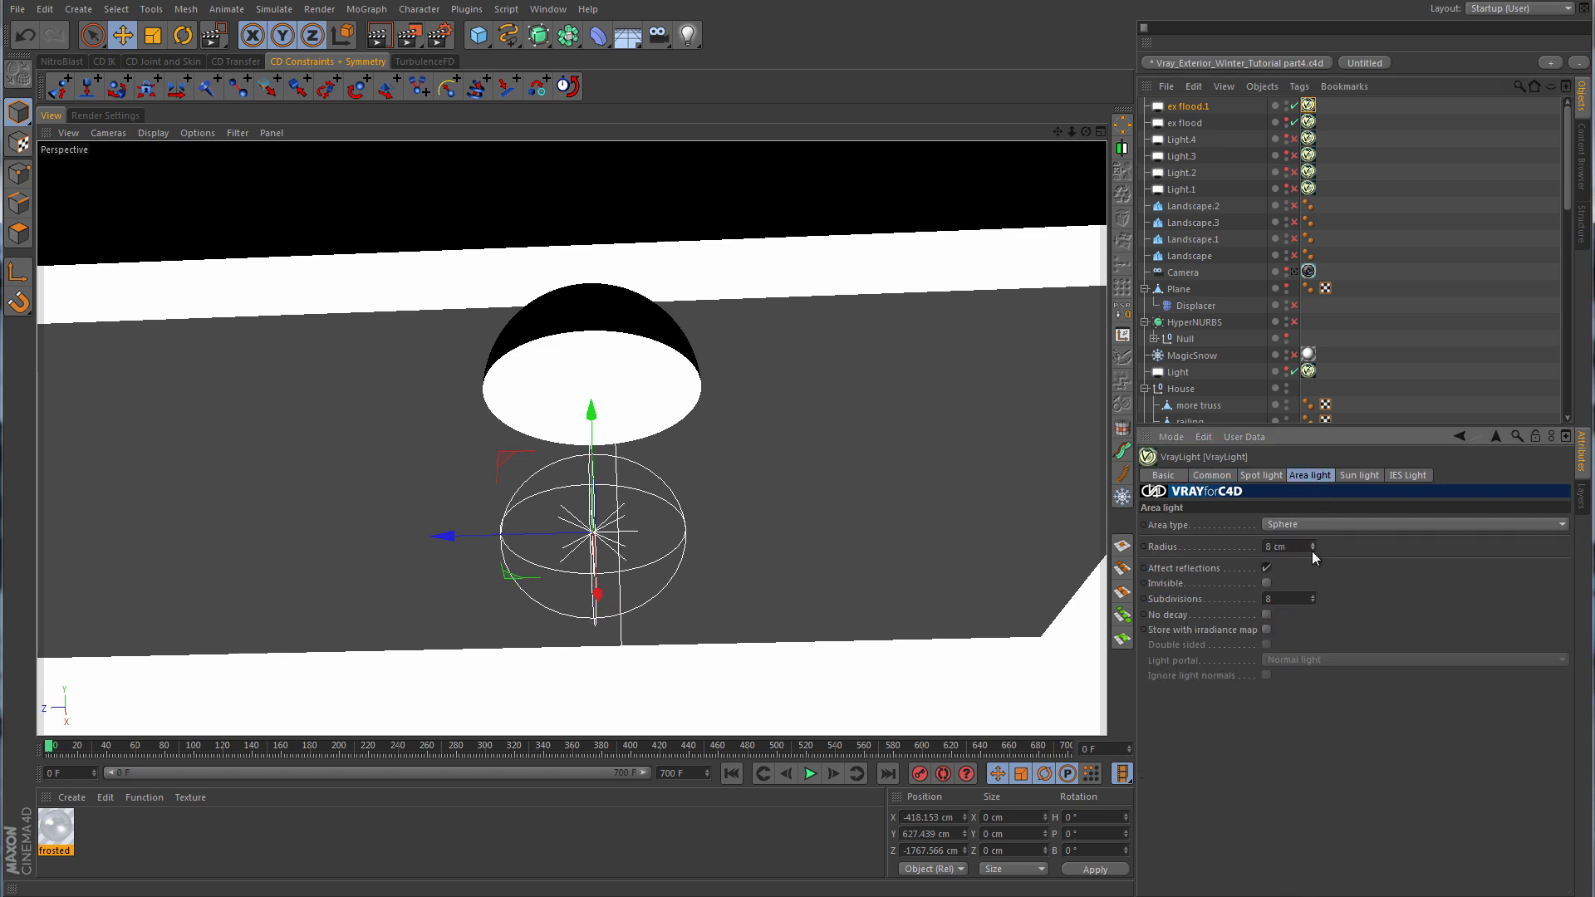
drag(594, 405, 615, 271)
alt+drag(799, 366, 523, 410)
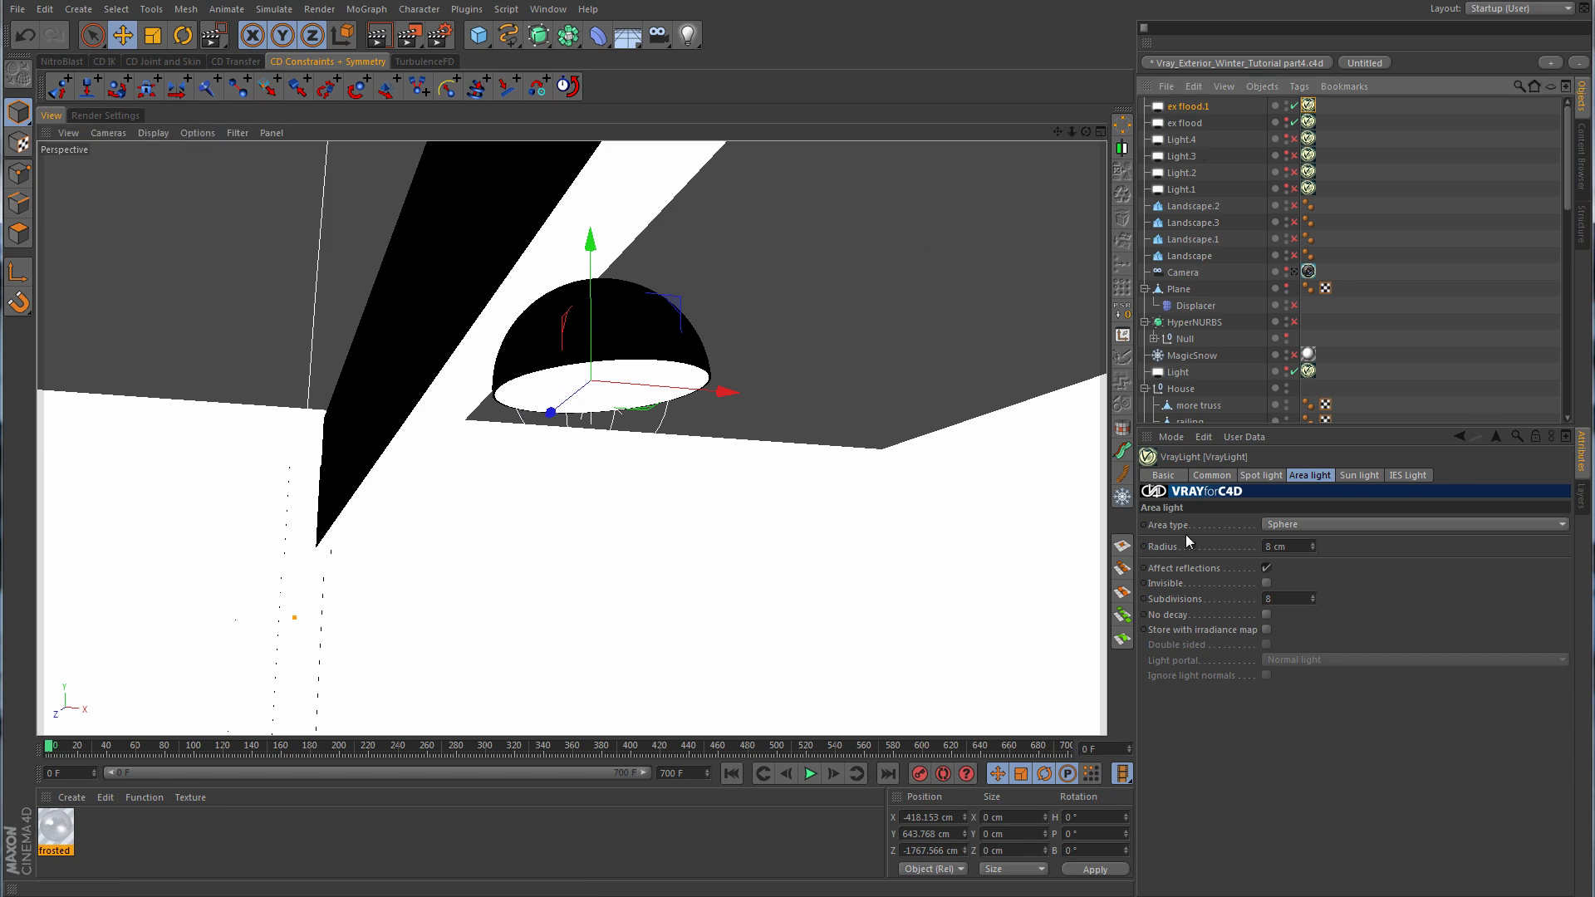
Check the light colour unchanged and switch to the scene camera view.
click(1211, 475)
click(1257, 645)
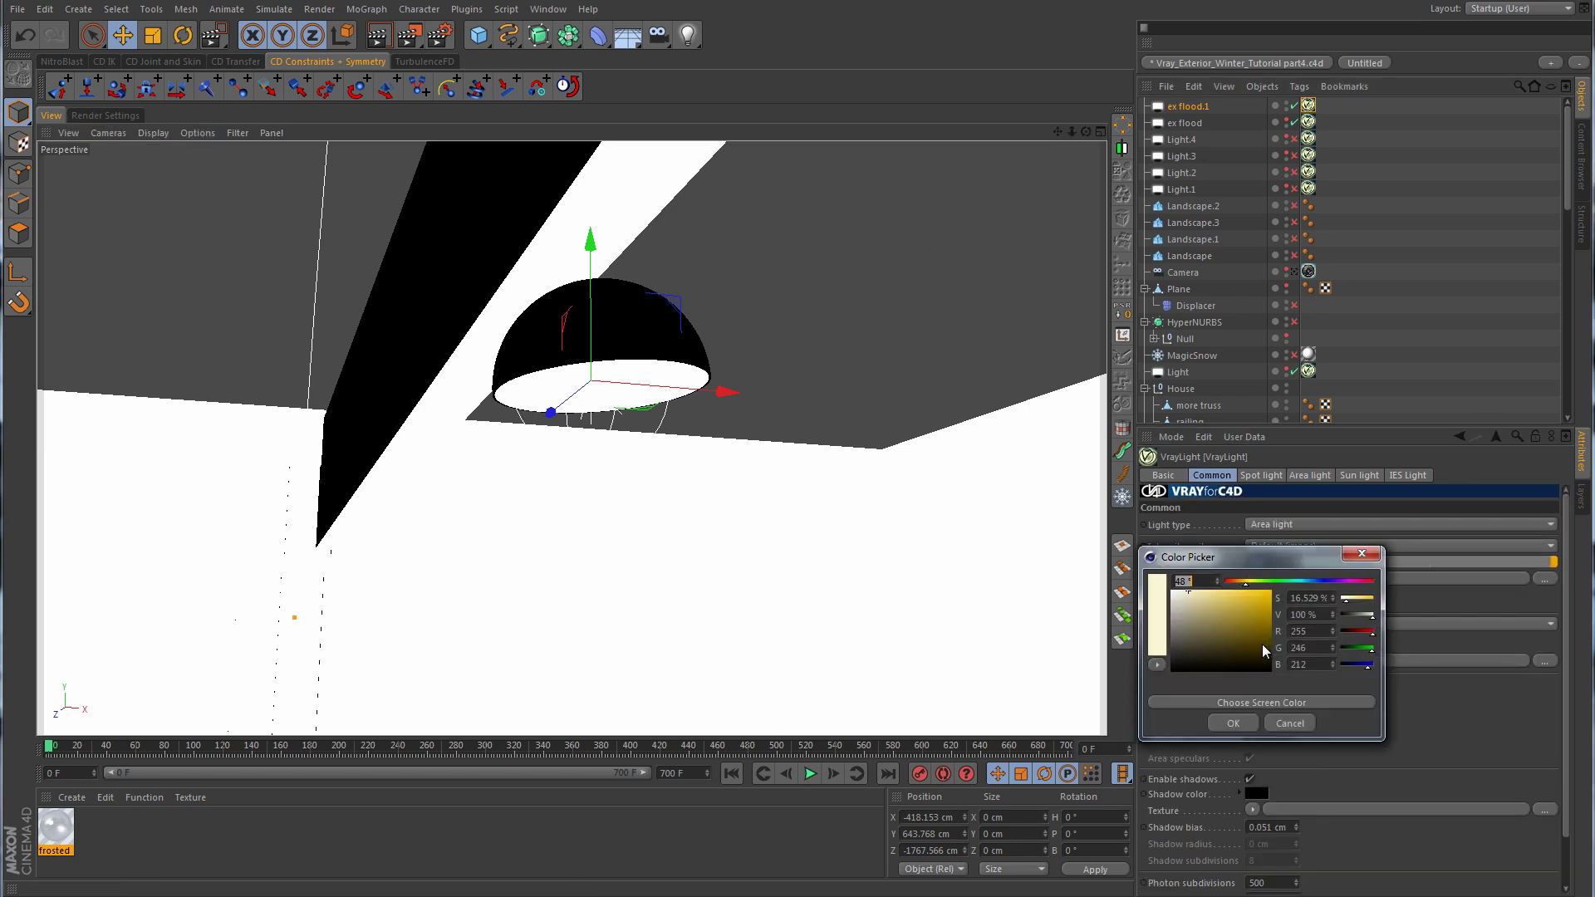
click(1299, 725)
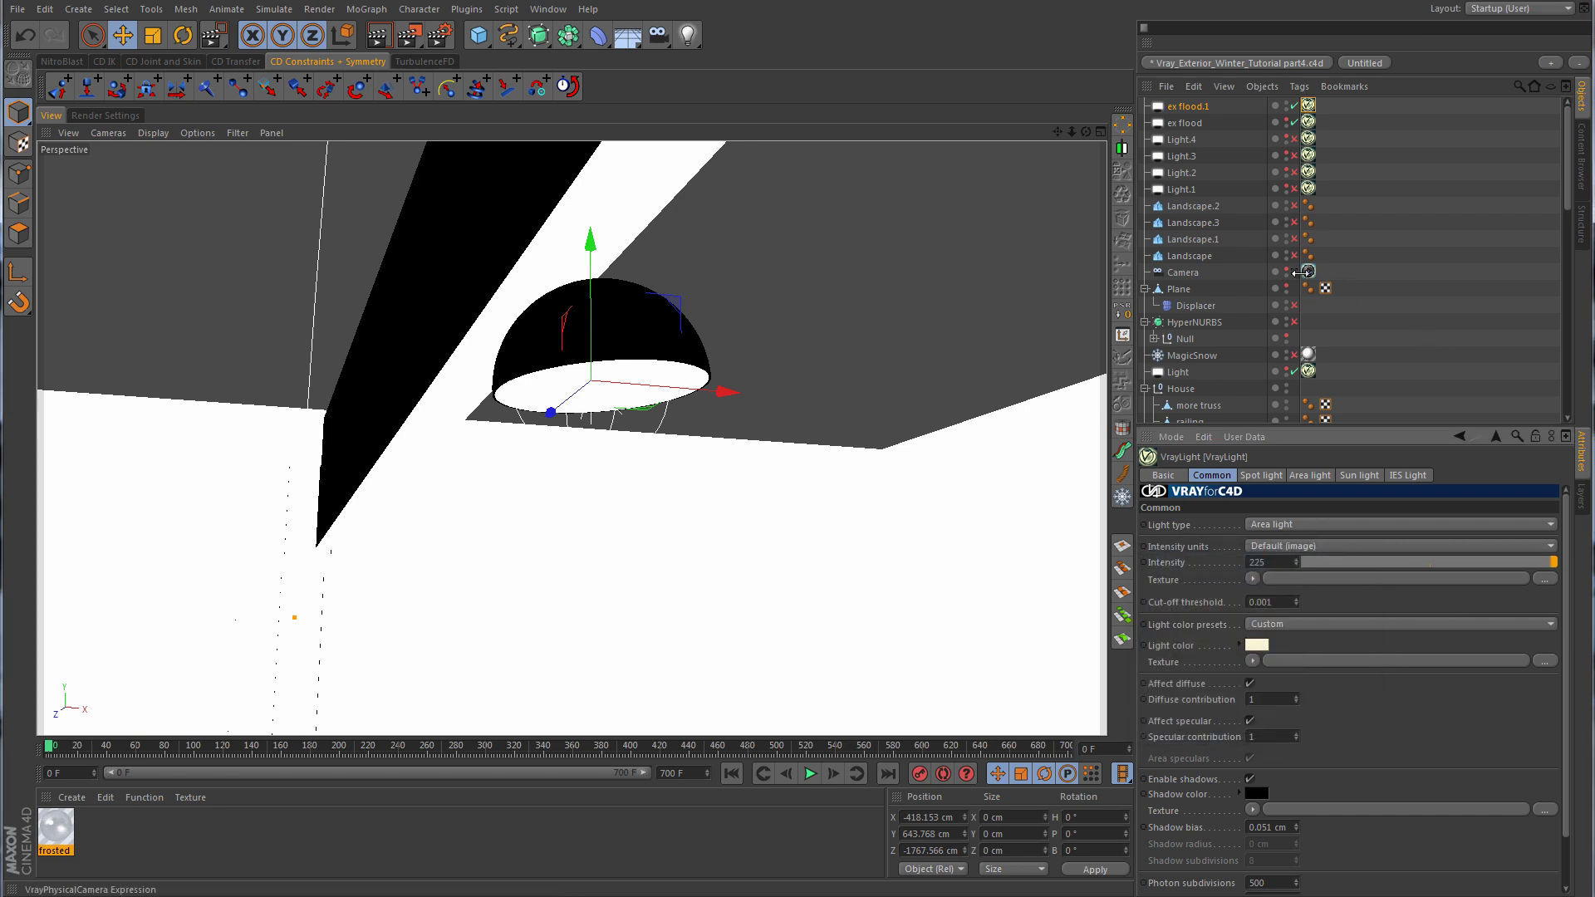
click(1294, 271)
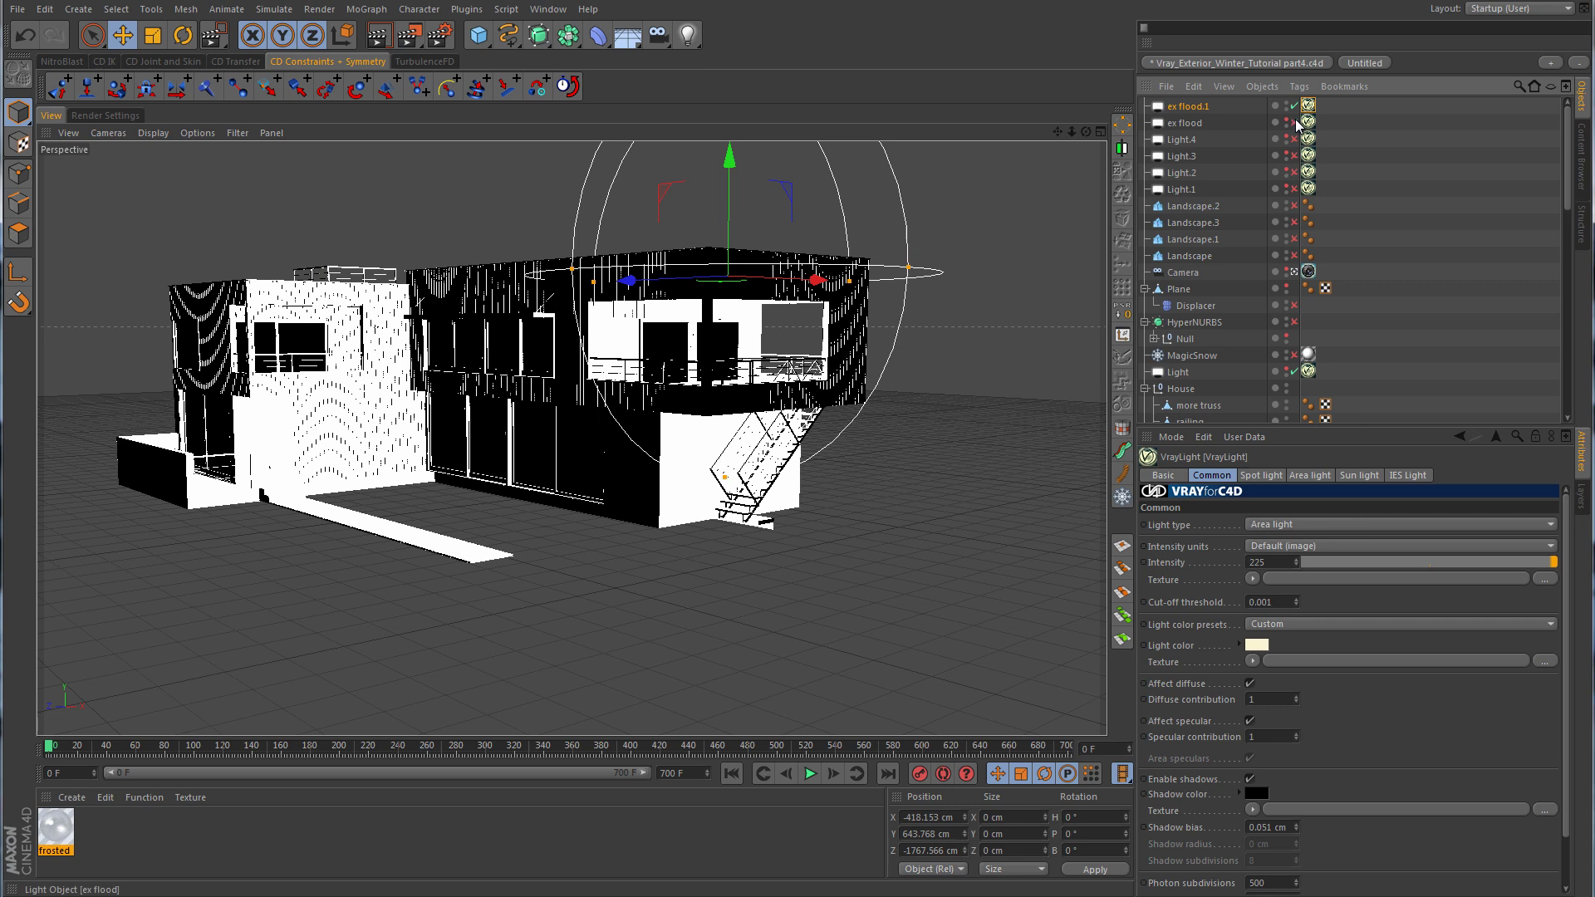
Region-render a preview of the house's right side.
click(410, 35)
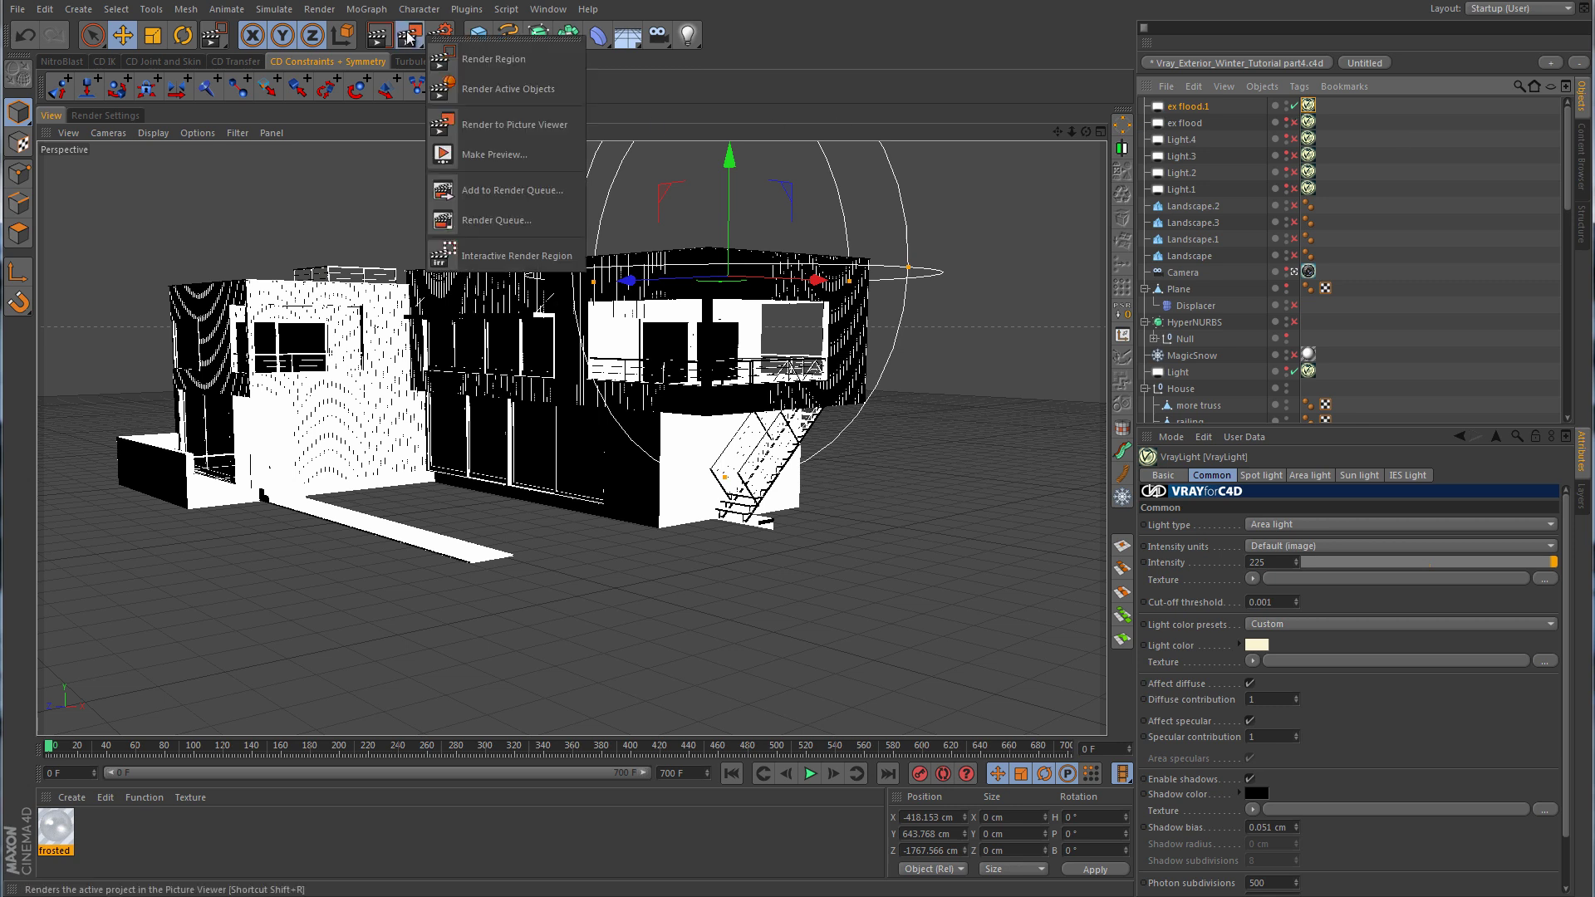
click(470, 60)
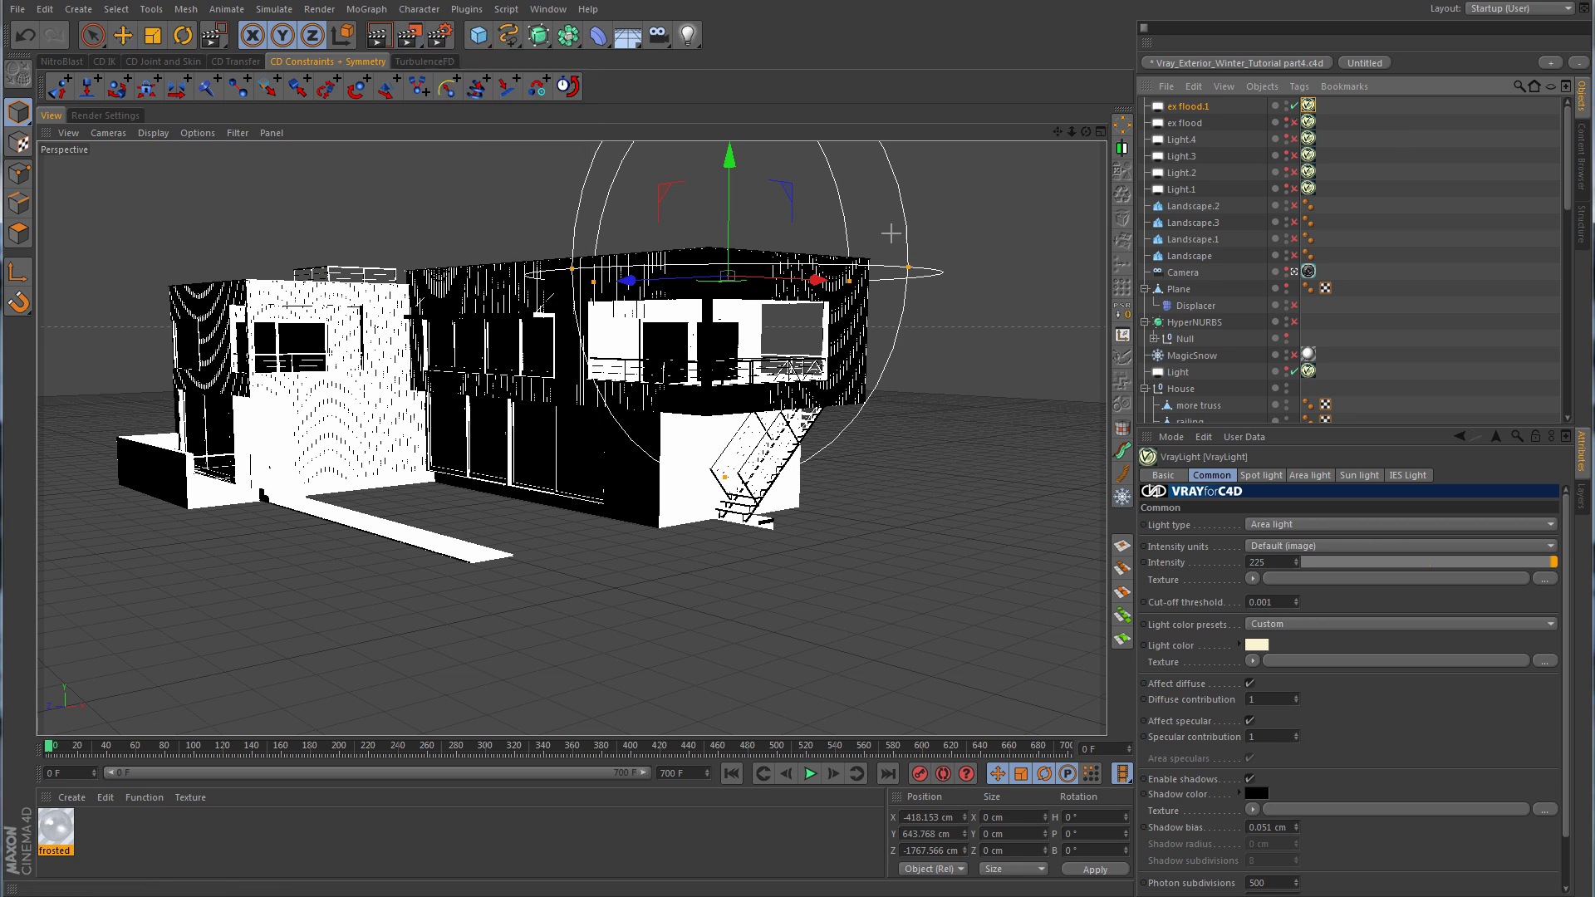
drag(881, 234, 576, 437)
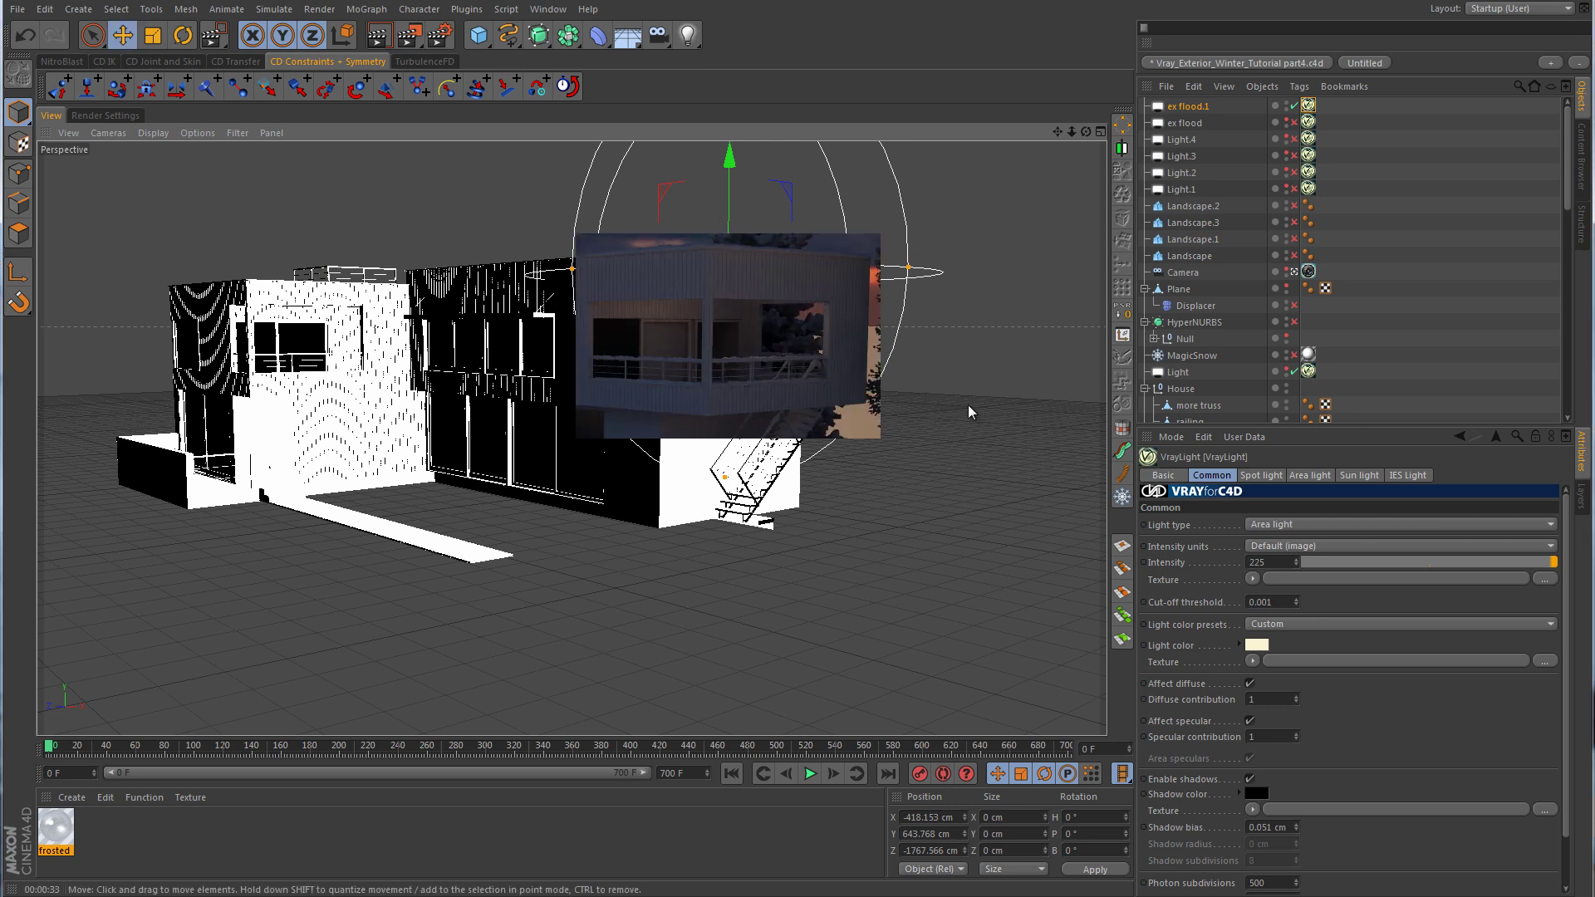
Set the light intensity to 400, region-render the balcony, and select diffuse contribution.
double_click(1285, 563)
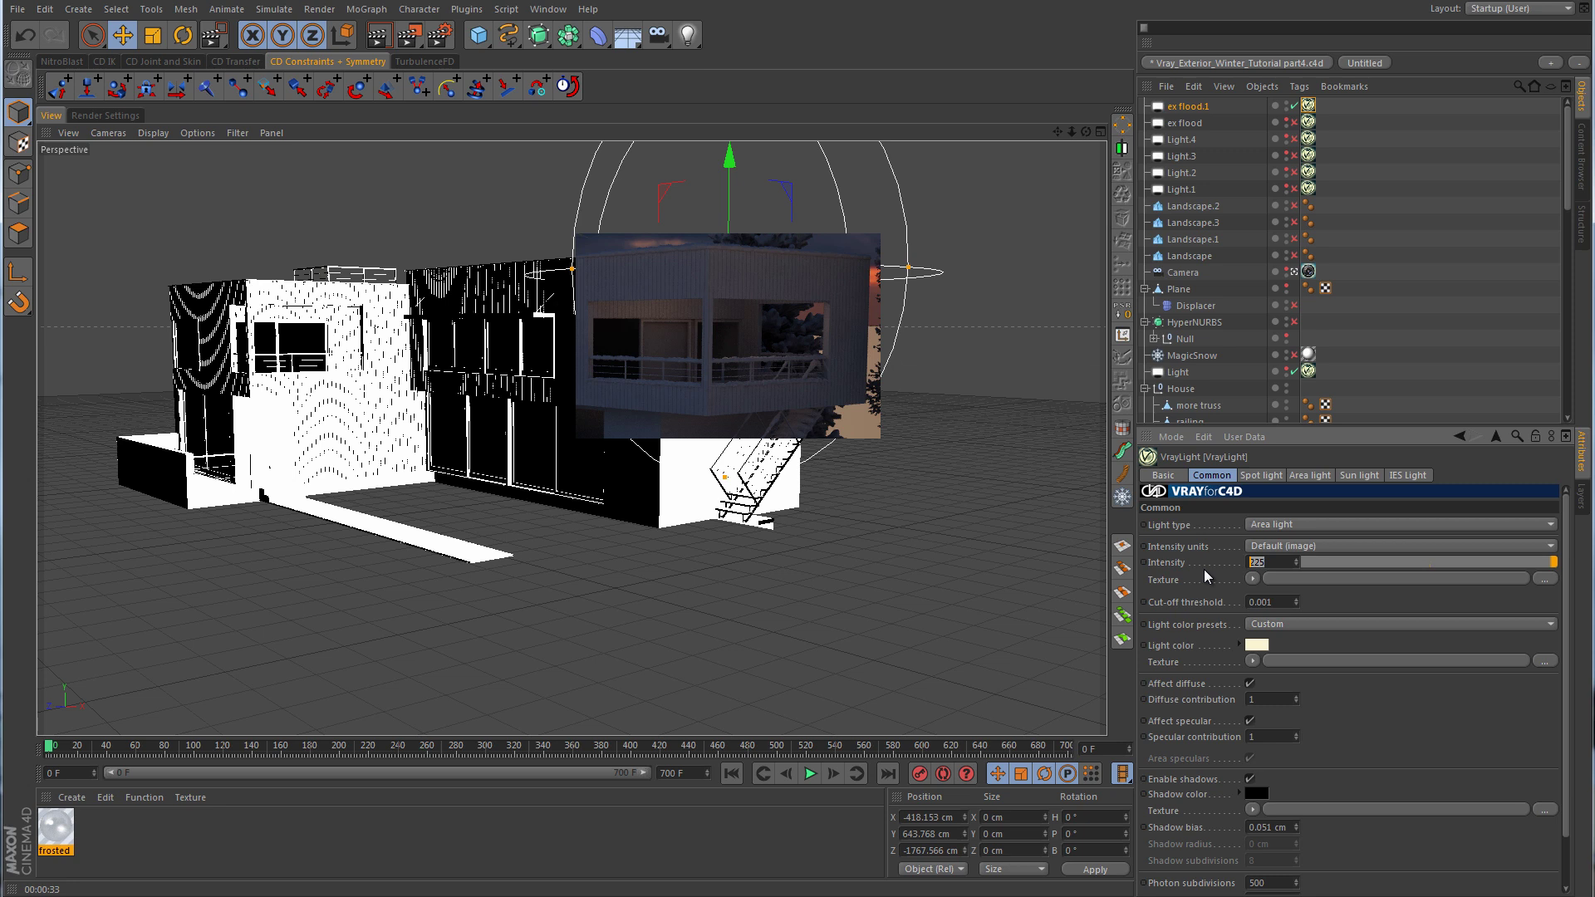
text(400)
key(Return)
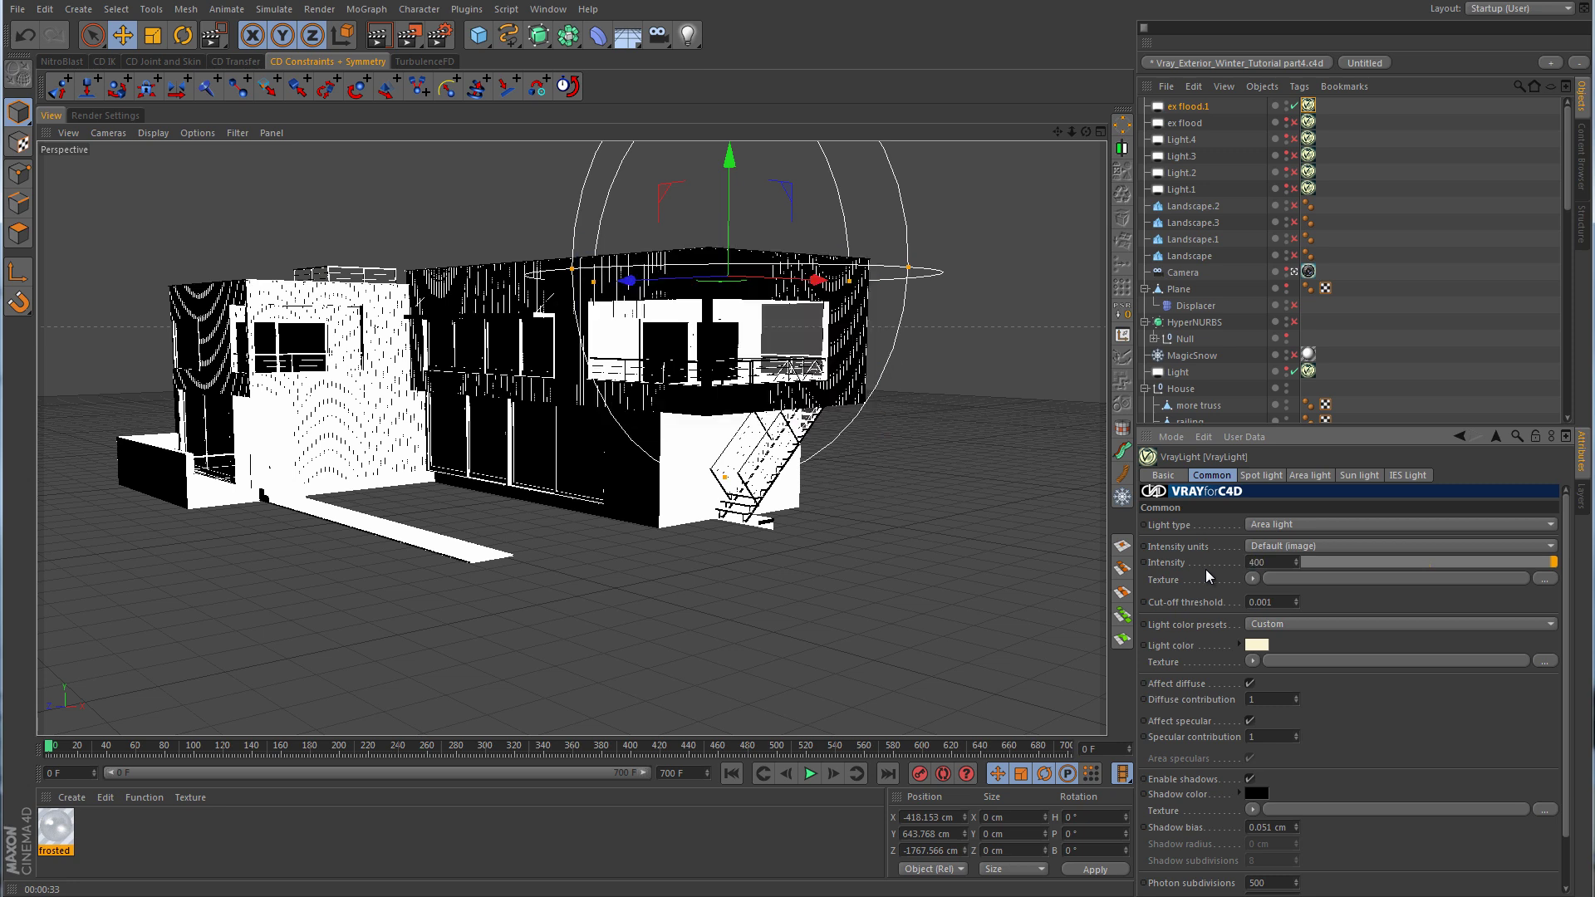
drag(406, 39, 471, 58)
drag(899, 223, 532, 453)
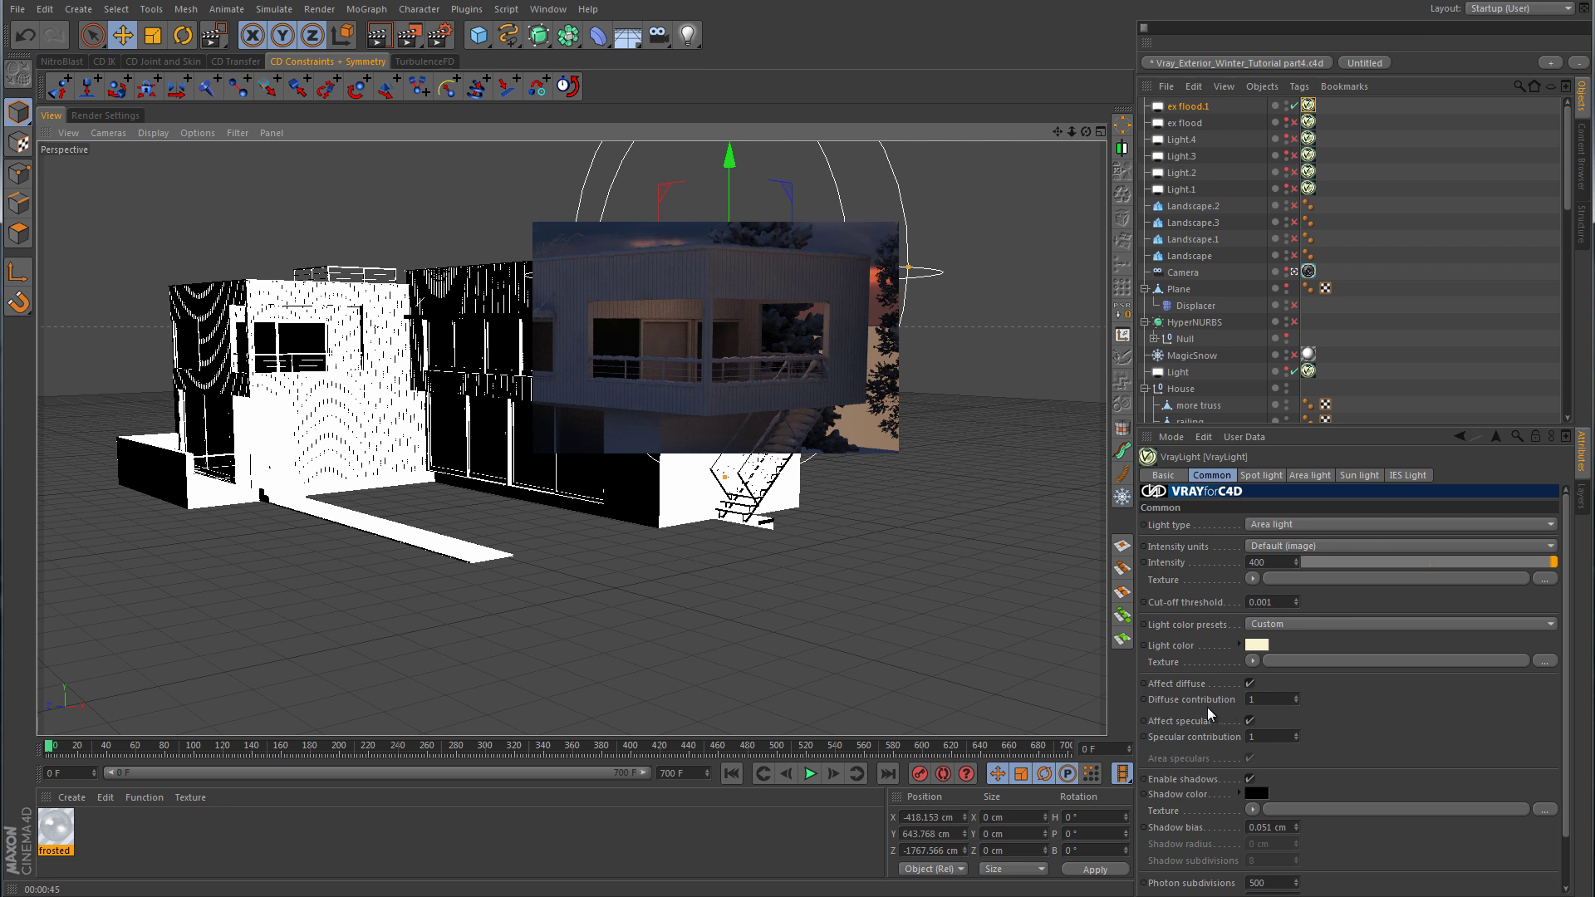
click(1277, 700)
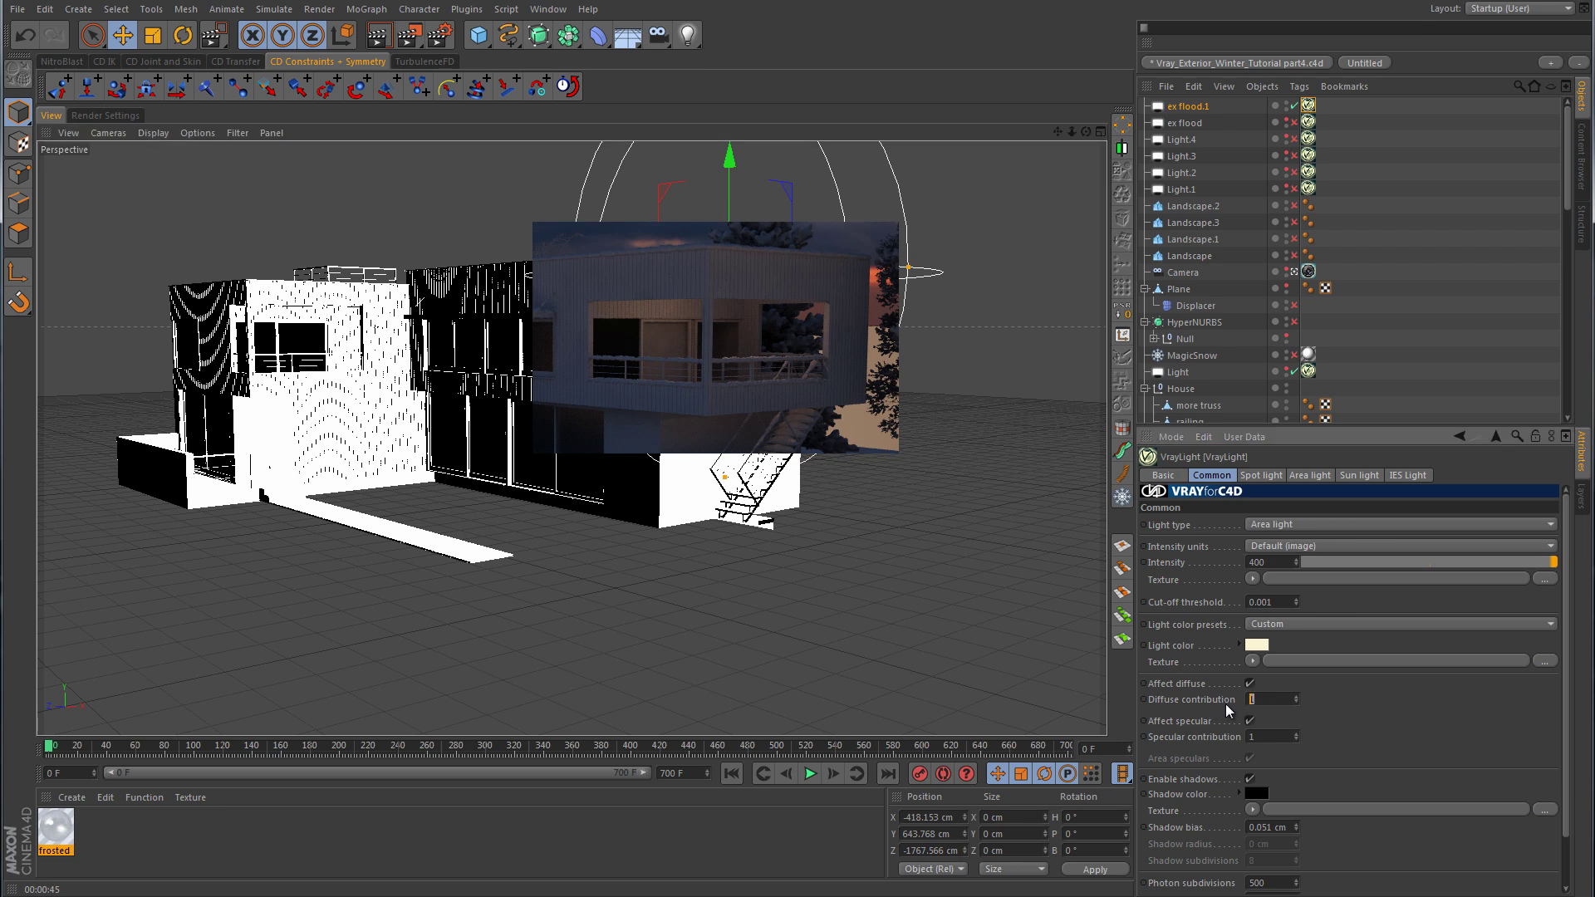
Set diffuse contribution to 2 and start an Interactive Render Region preview.
text(2)
key(Return)
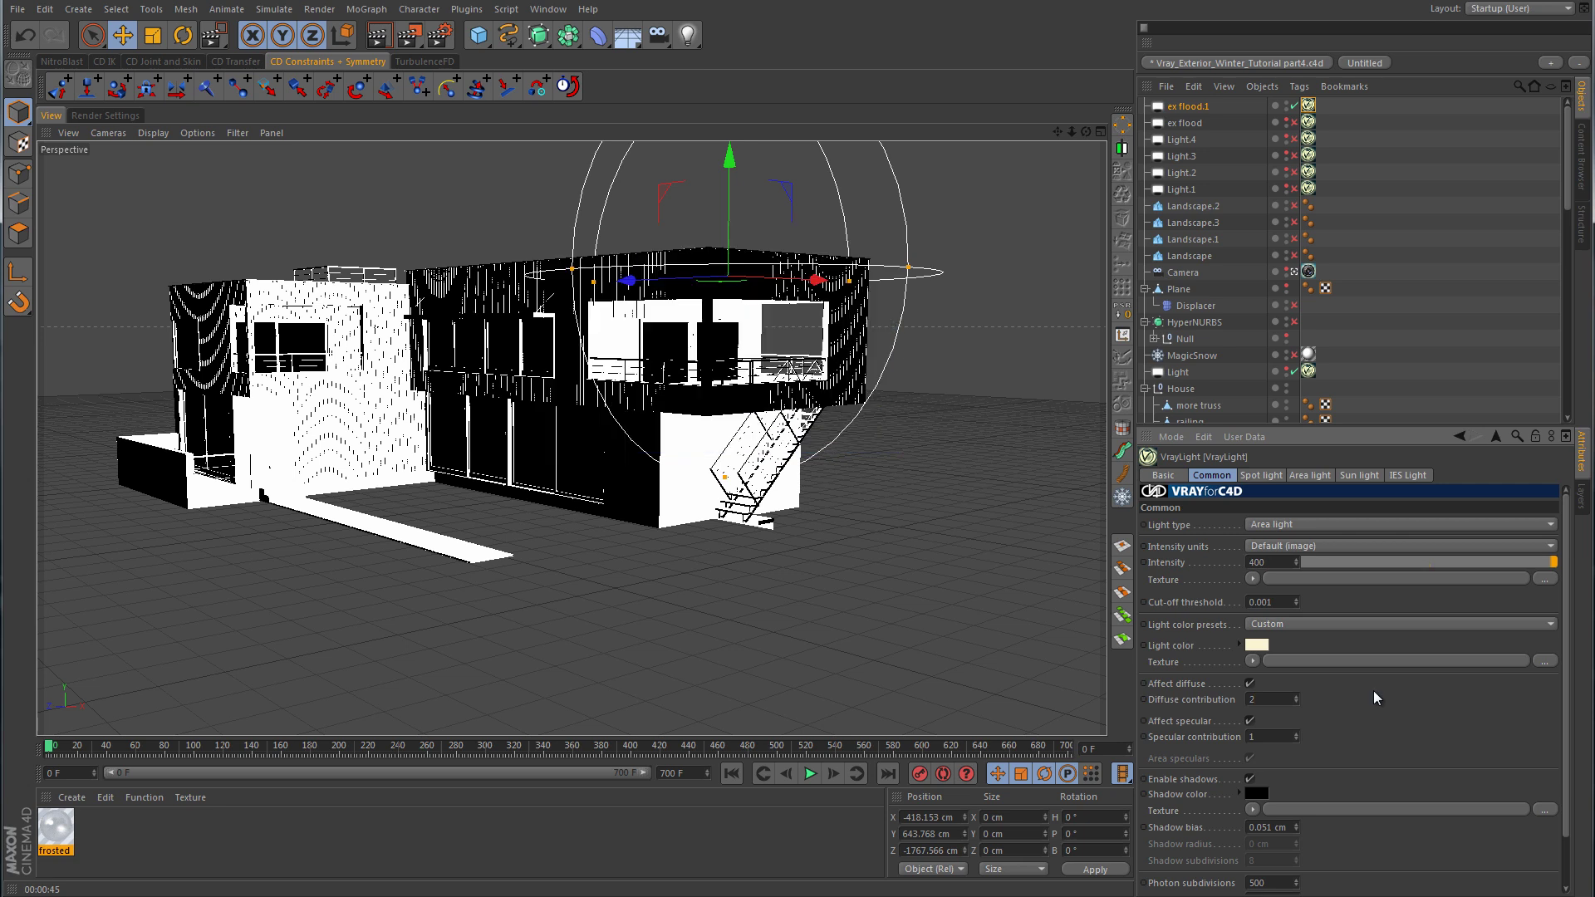
click(397, 52)
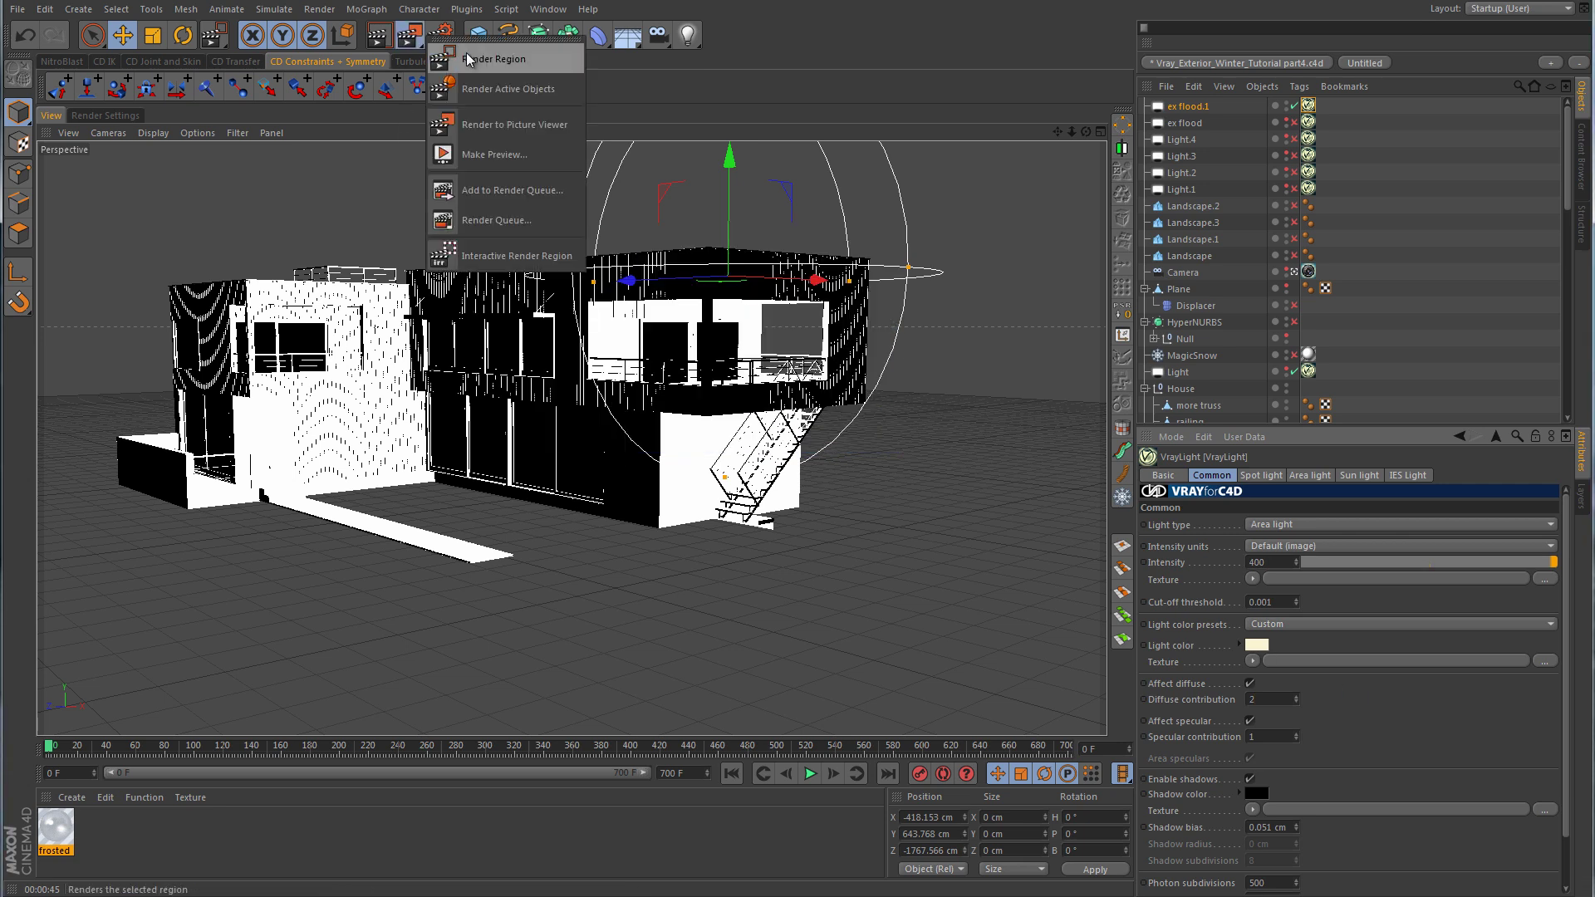
click(498, 56)
key(e)
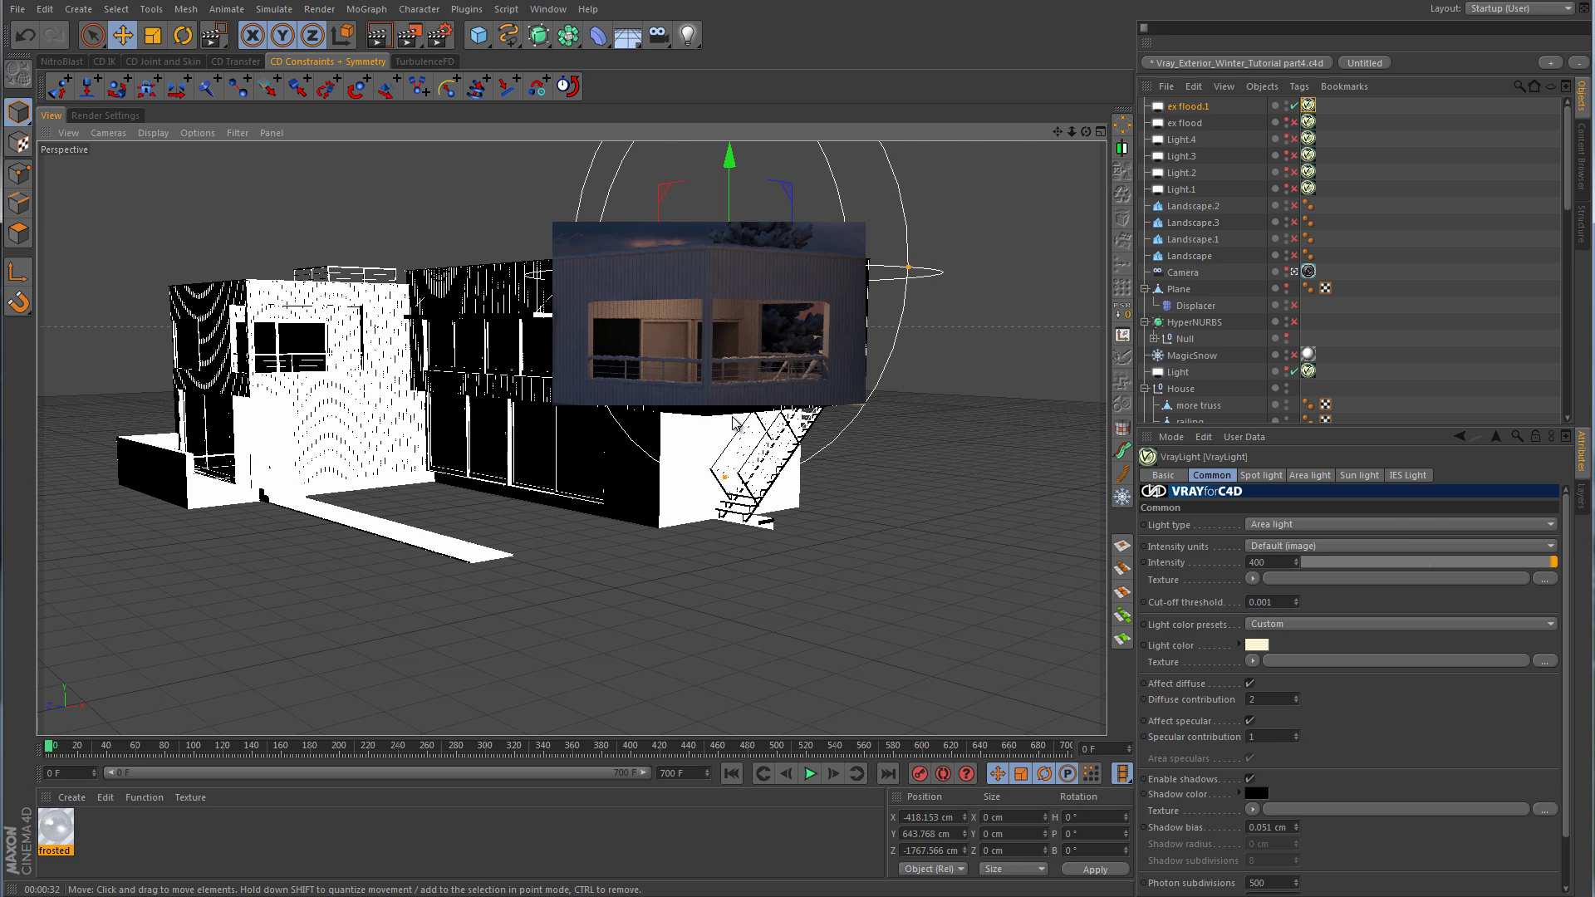
Set the diffuse contribution back to 1.
click(1279, 699)
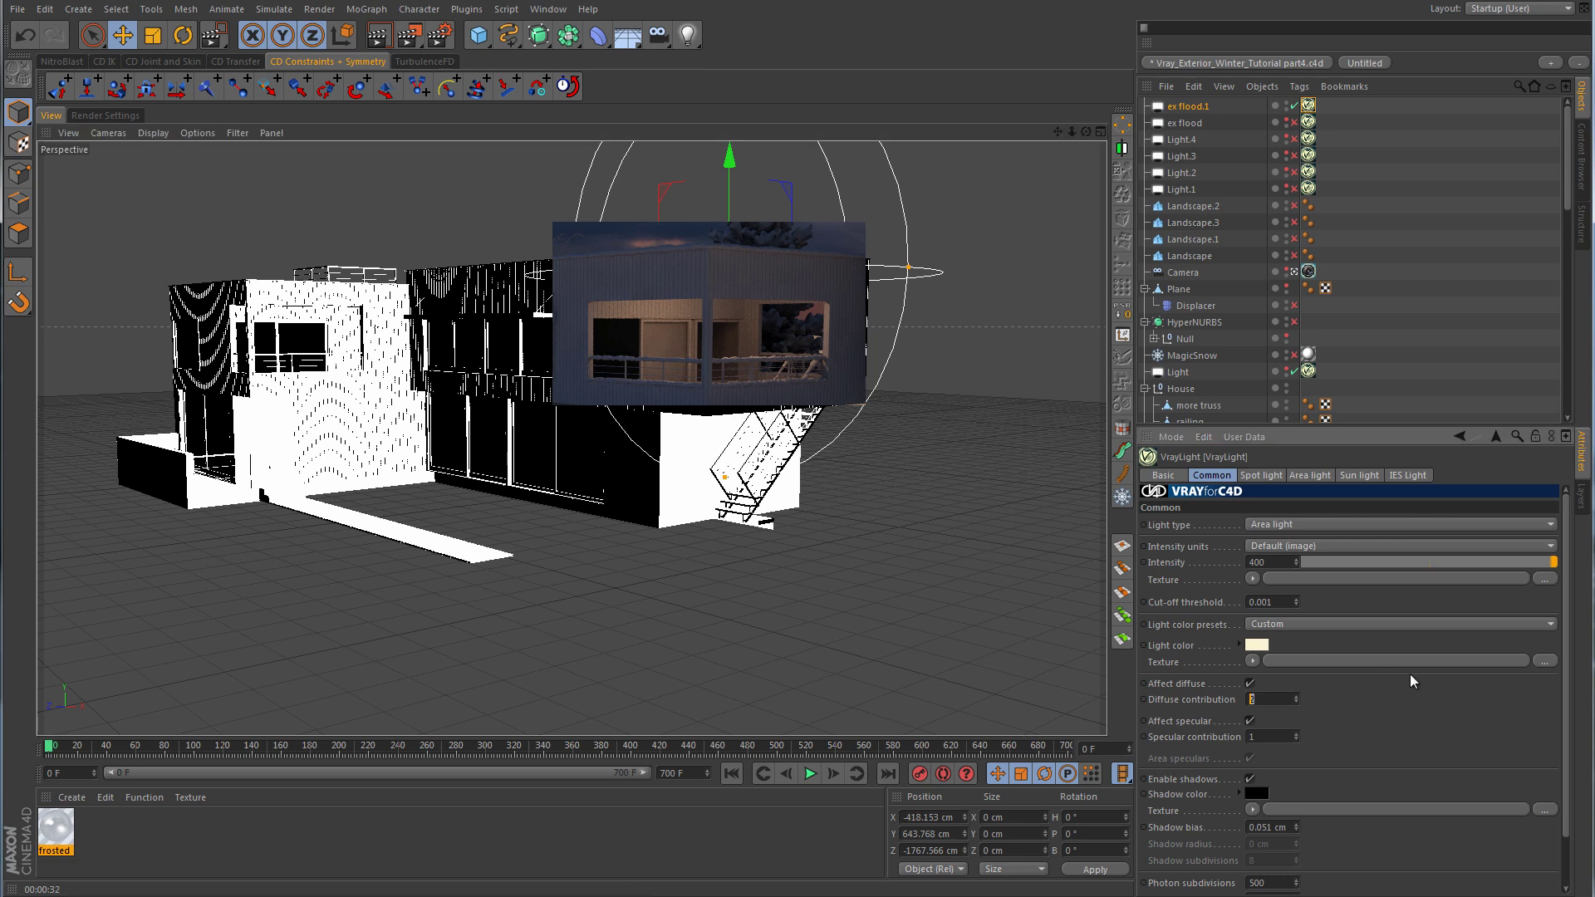
text(1)
key(Return)
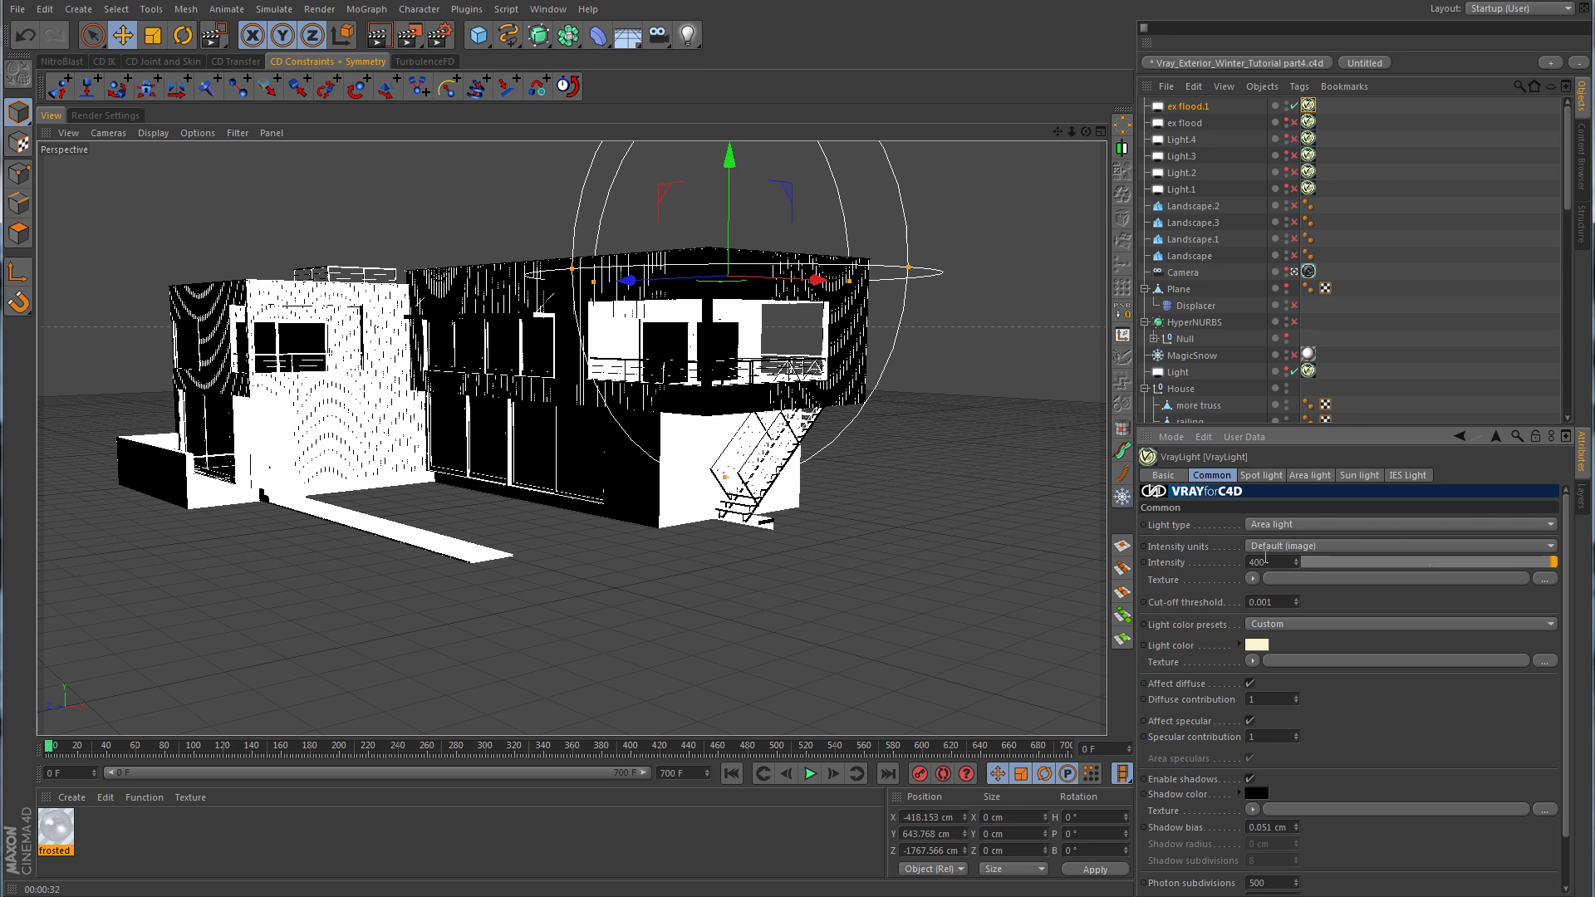
Switch off ex flood.1 and orbit in close to the house wall.
click(1292, 106)
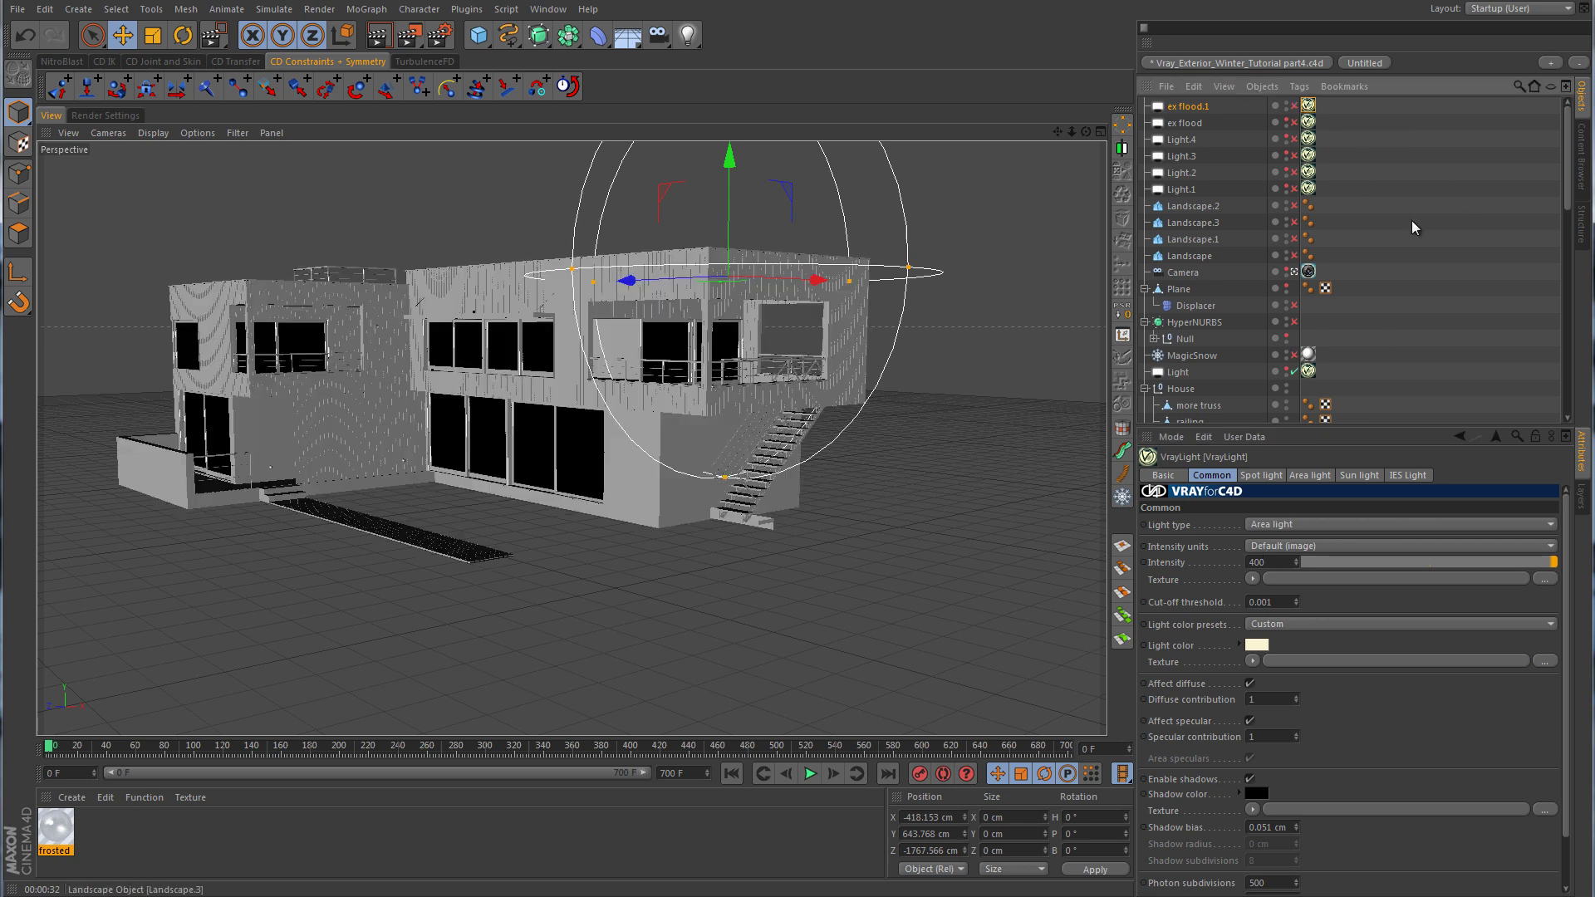
click(1295, 274)
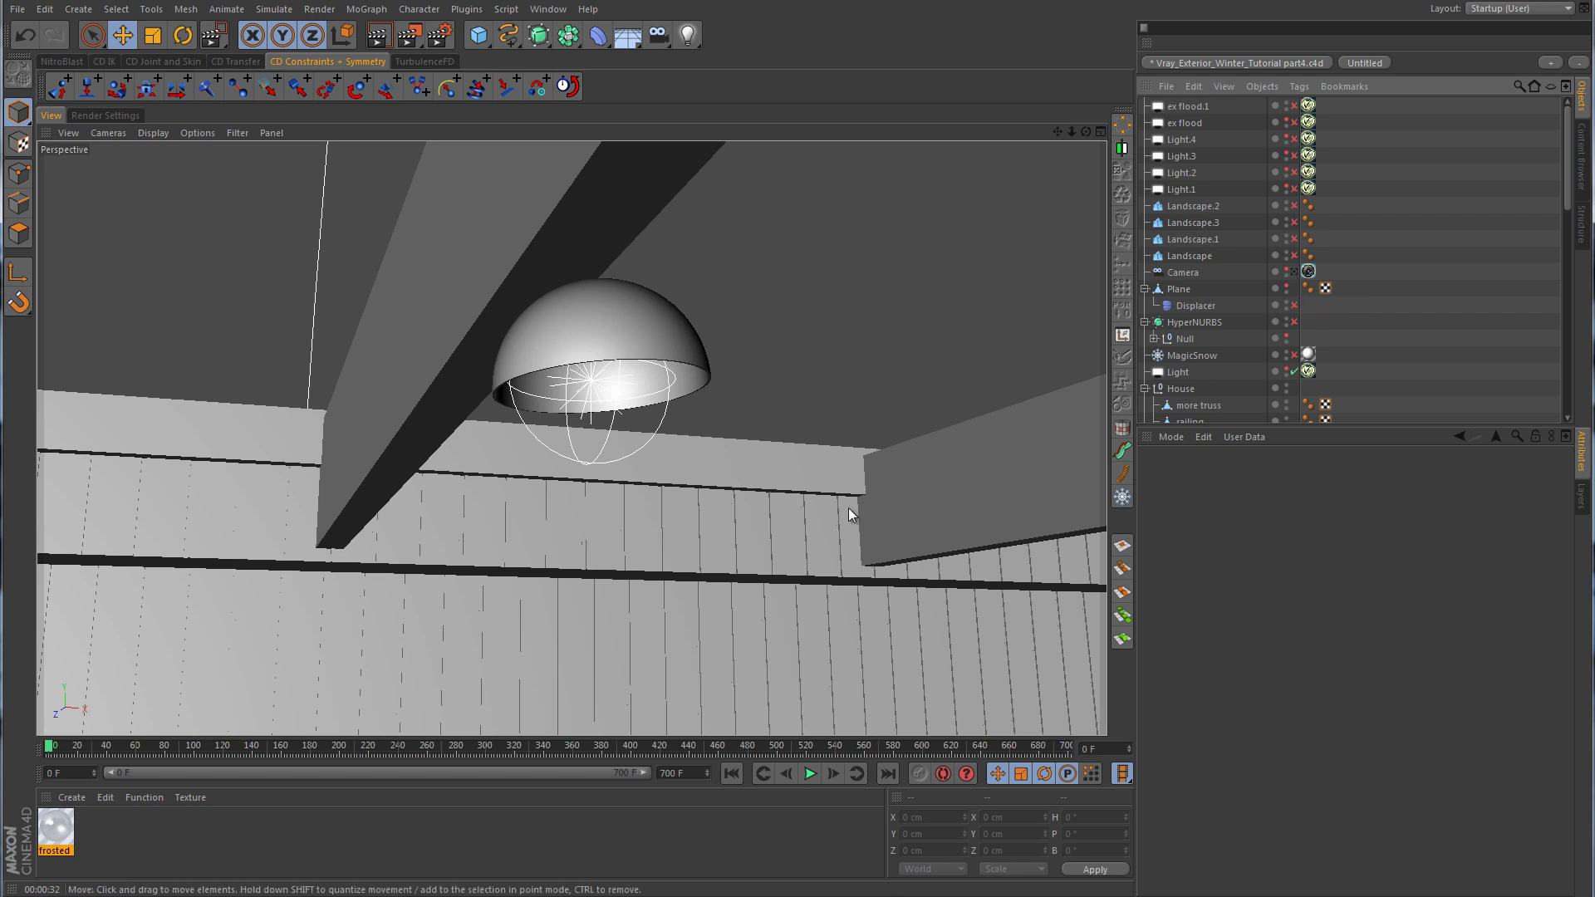
scroll(924, 541, down, 10)
alt+drag(810, 620, 980, 560)
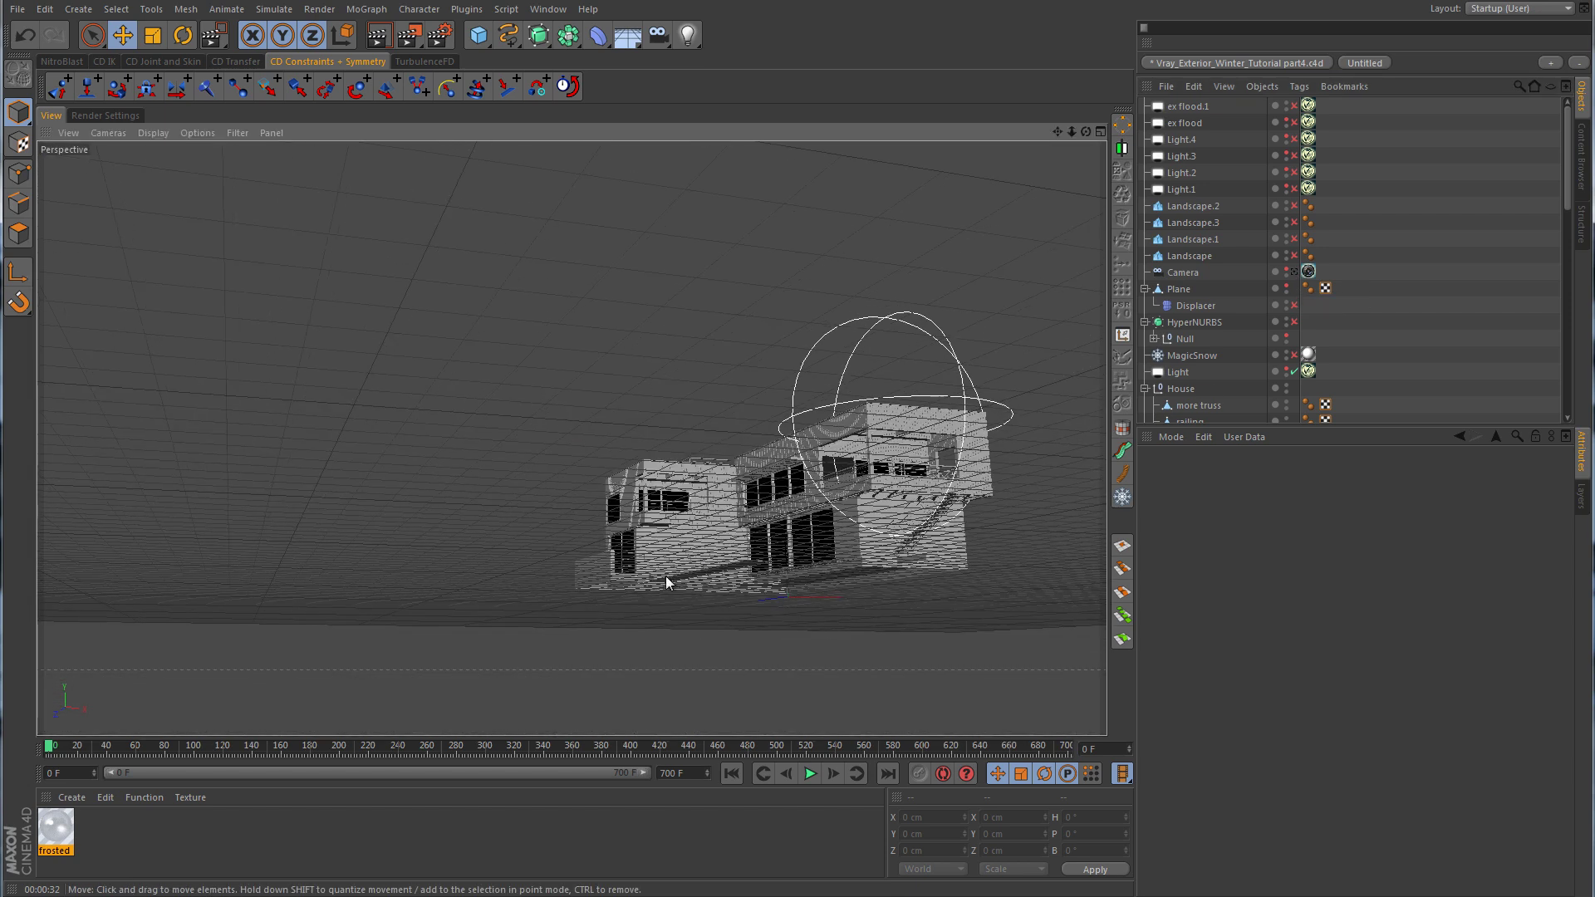
scroll(985, 576, down, 5)
scroll(970, 417, up, 5)
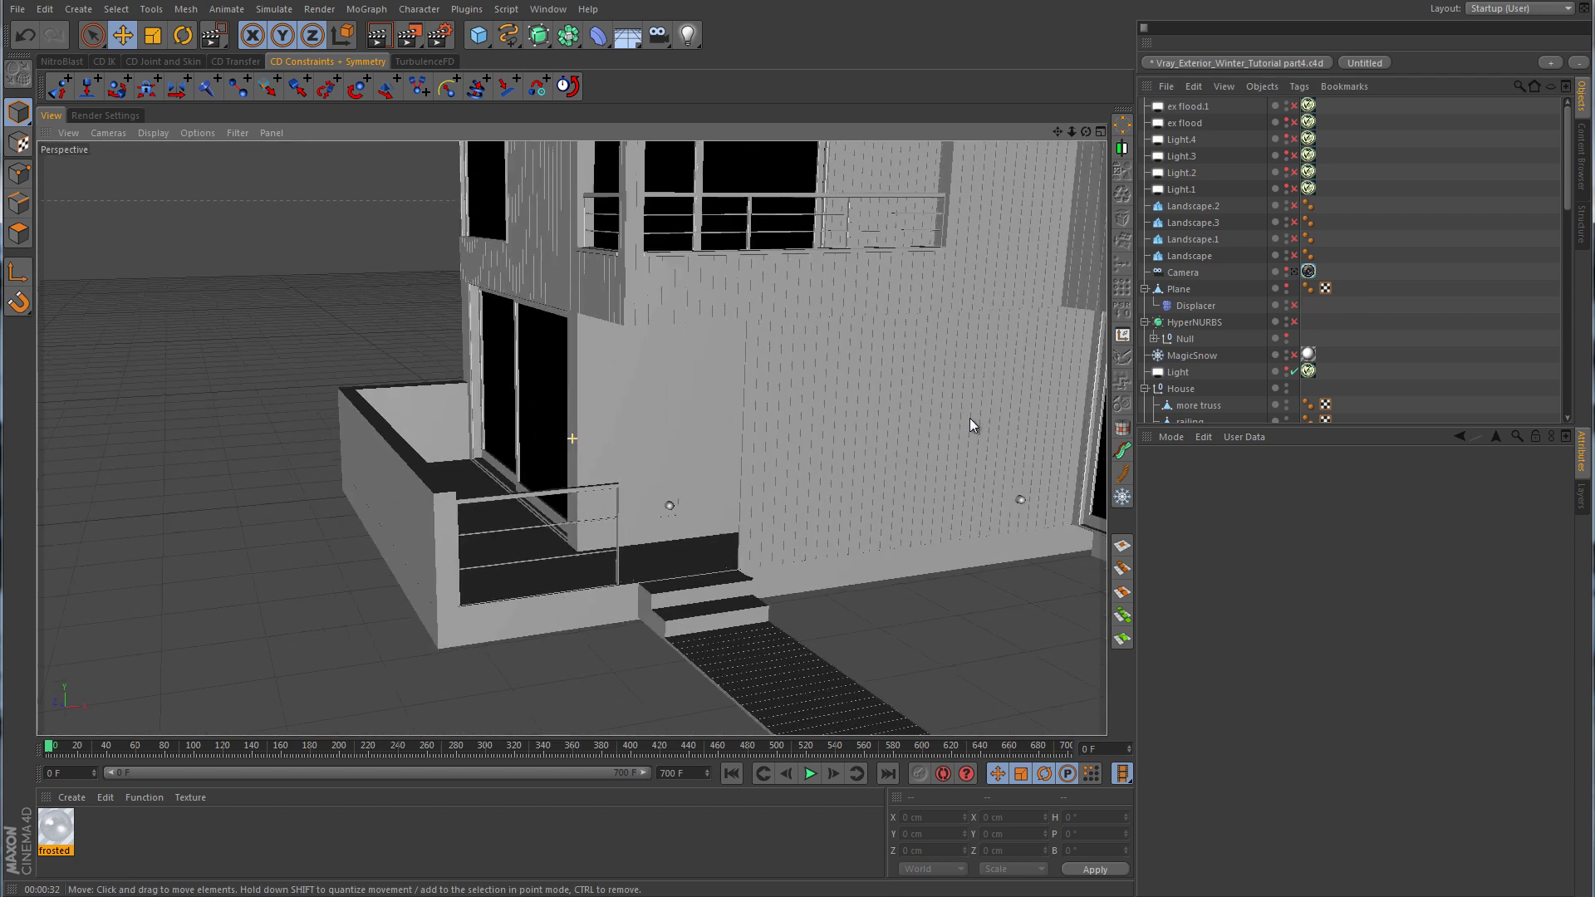
scroll(696, 536, up, 10)
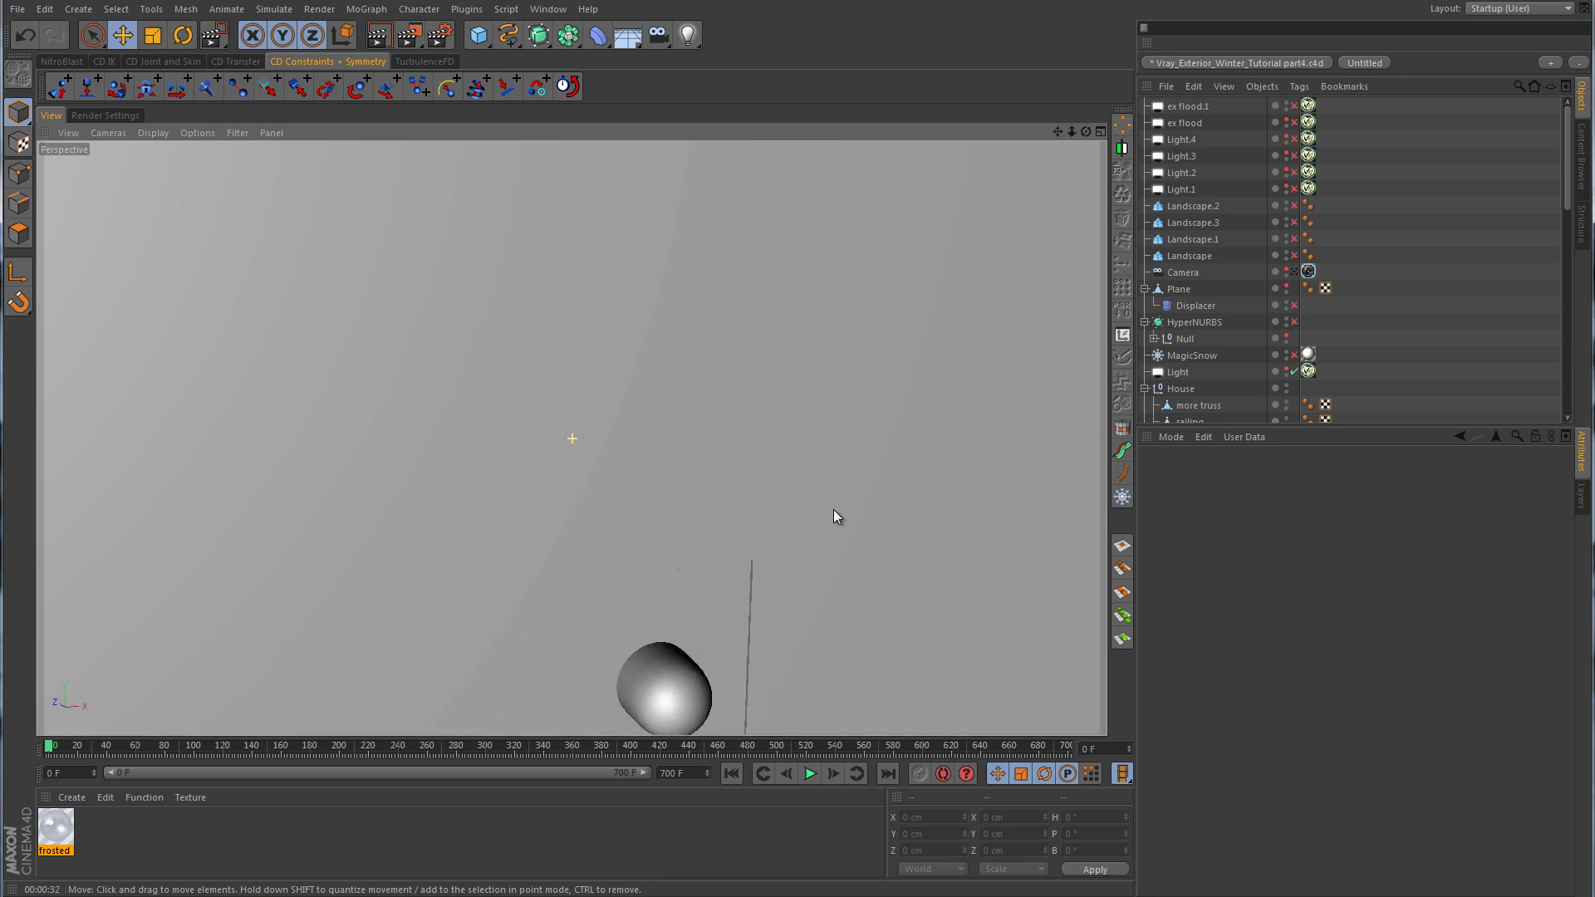
scroll(795, 509, down, 5)
Select the wall lamp bulbs and zoom in closely on the odd light lamp.
click(564, 278)
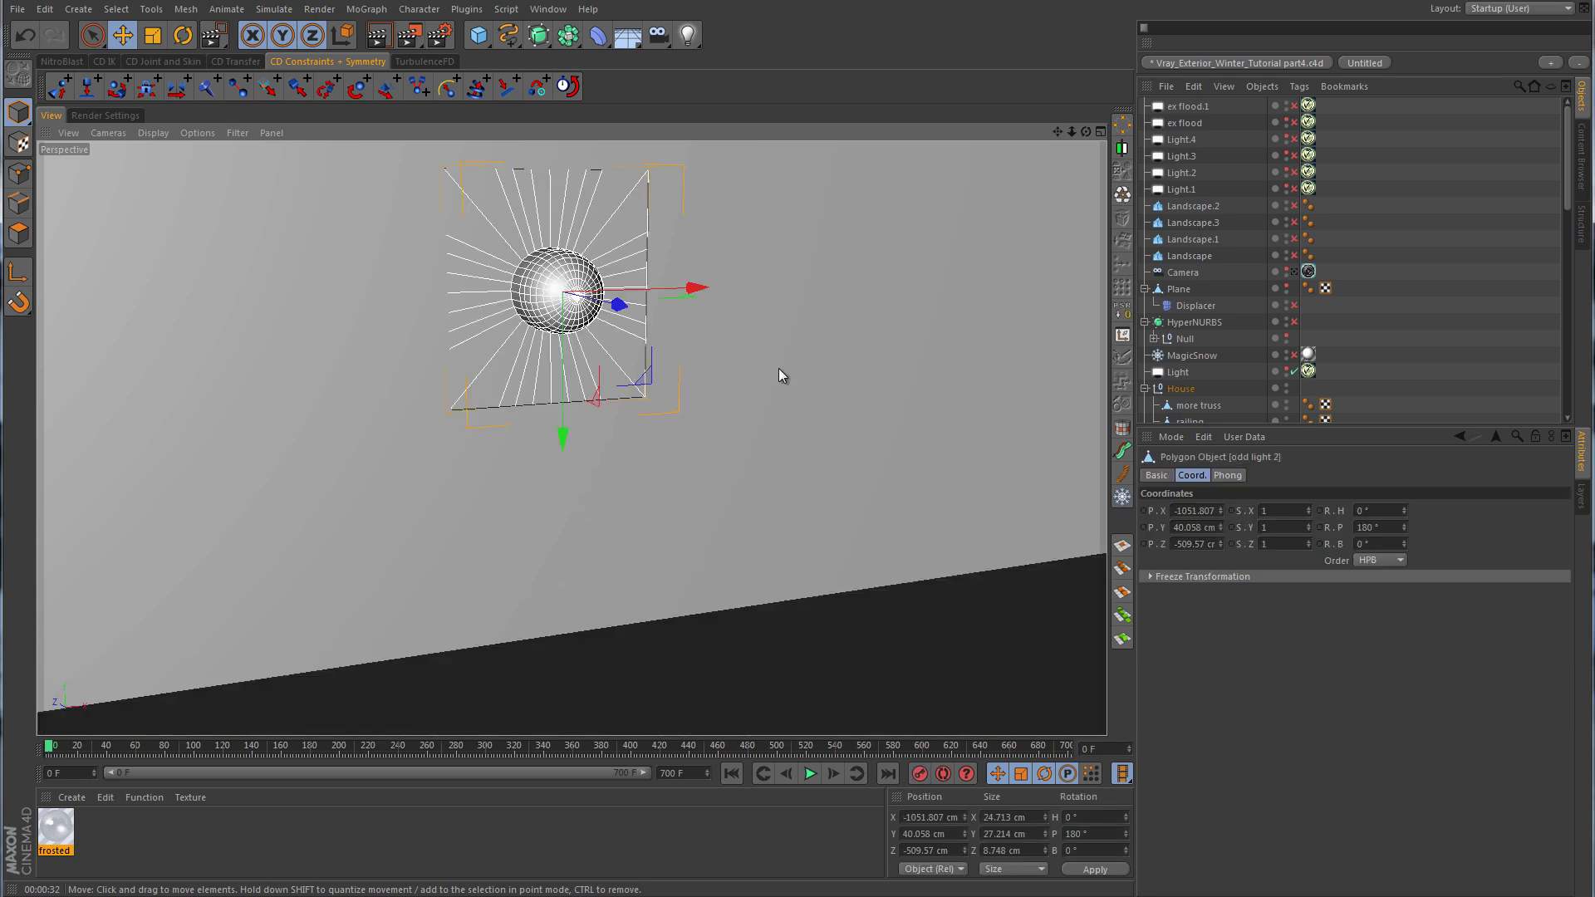
alt+drag(779, 367, 668, 473)
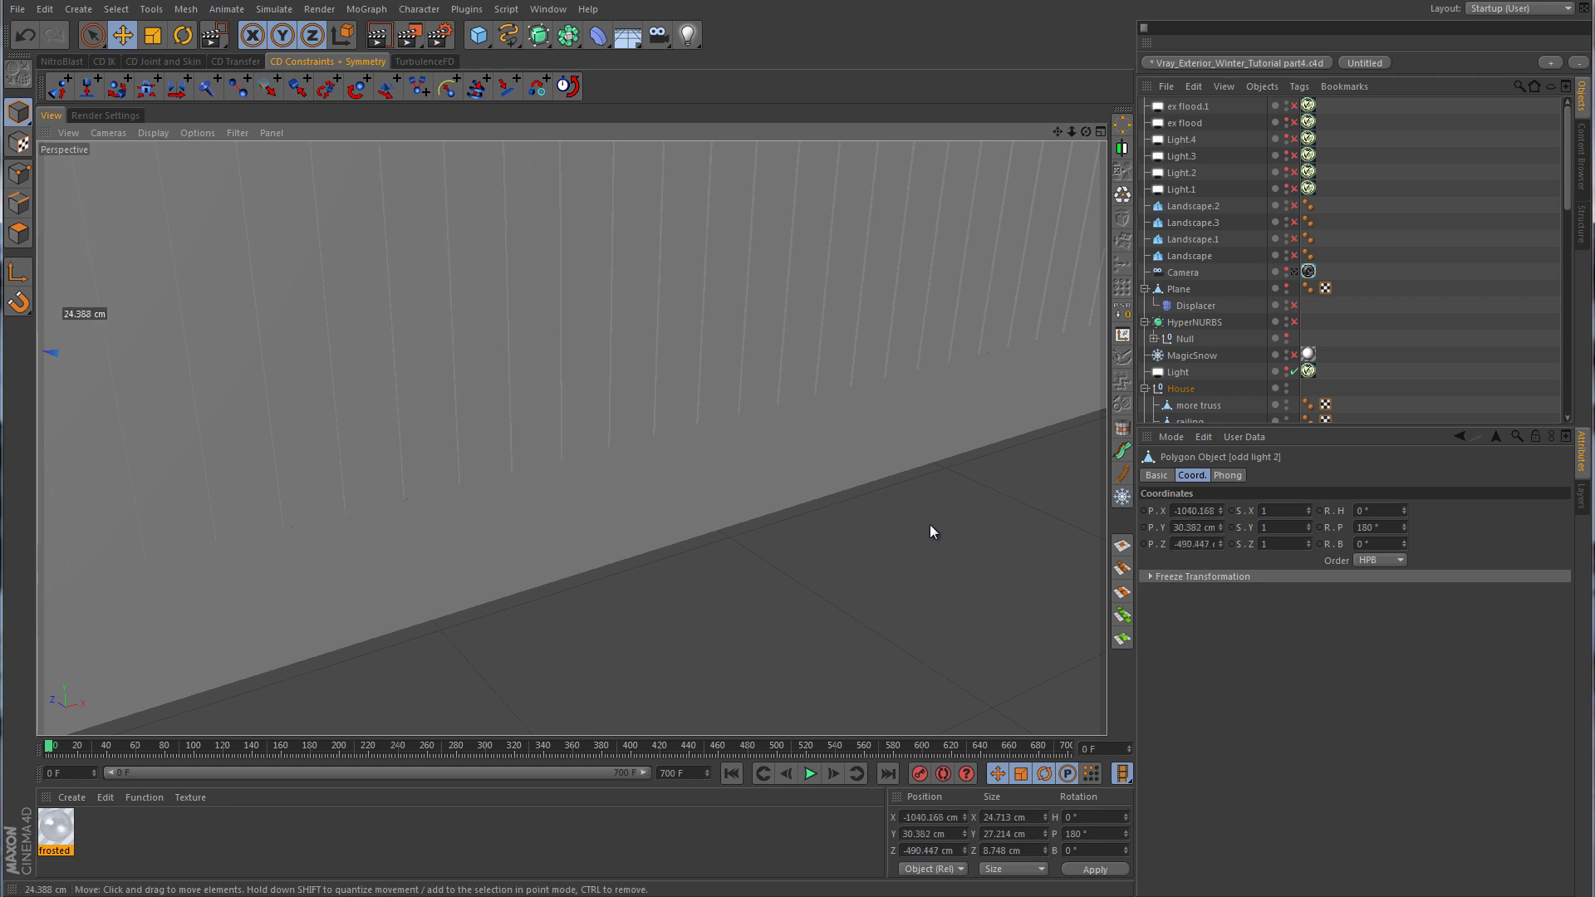
scroll(736, 555, down, 3)
alt+drag(731, 520, 641, 437)
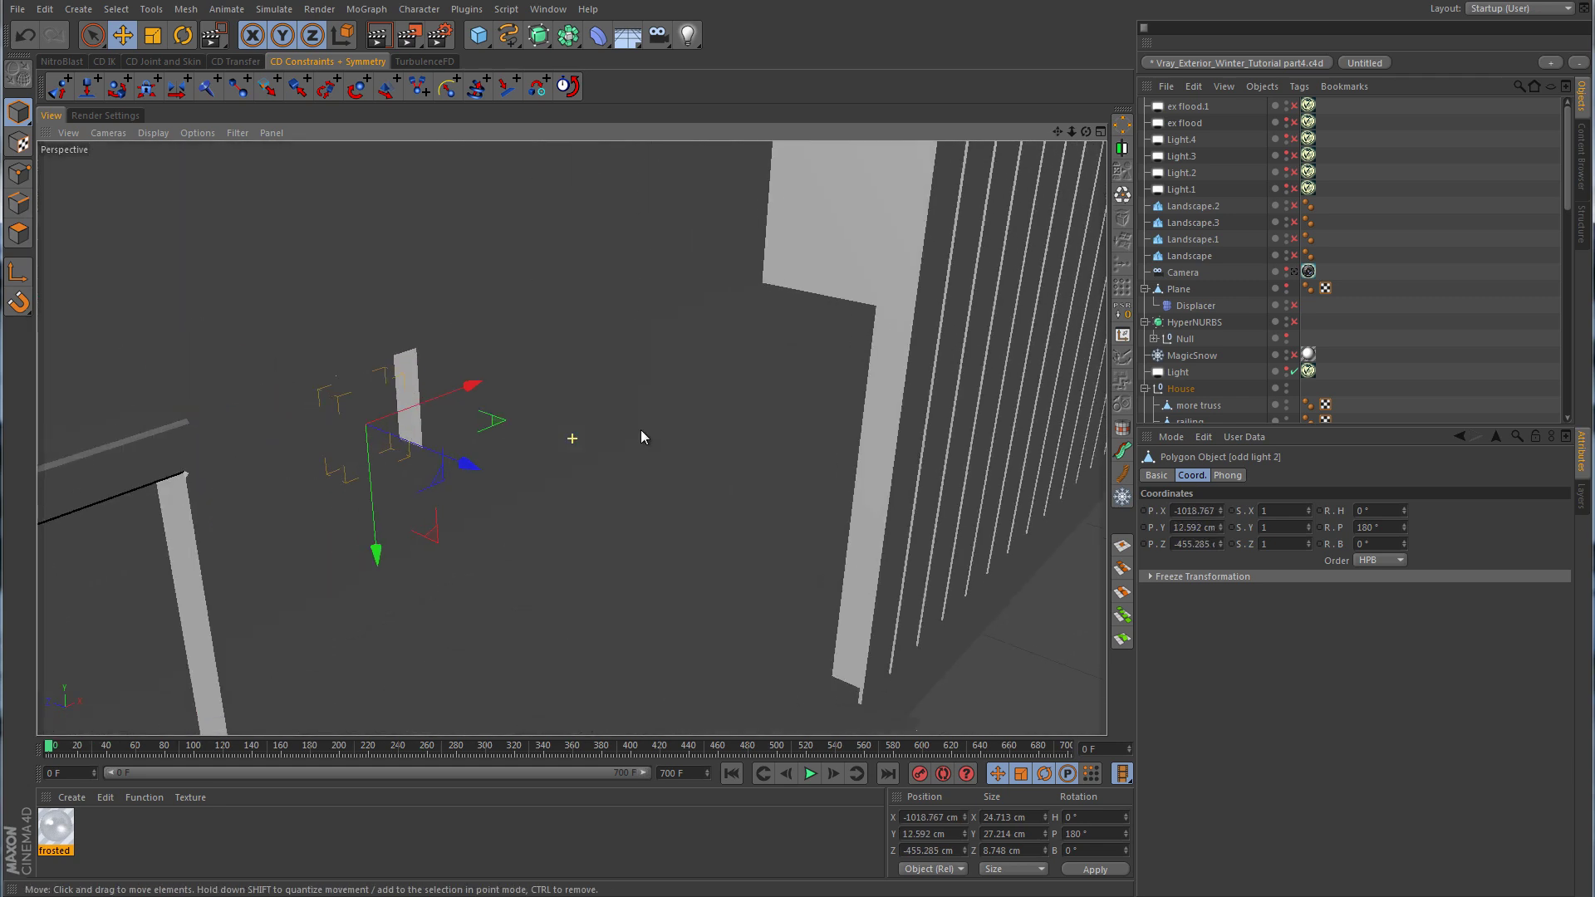
key(ctrl+z)
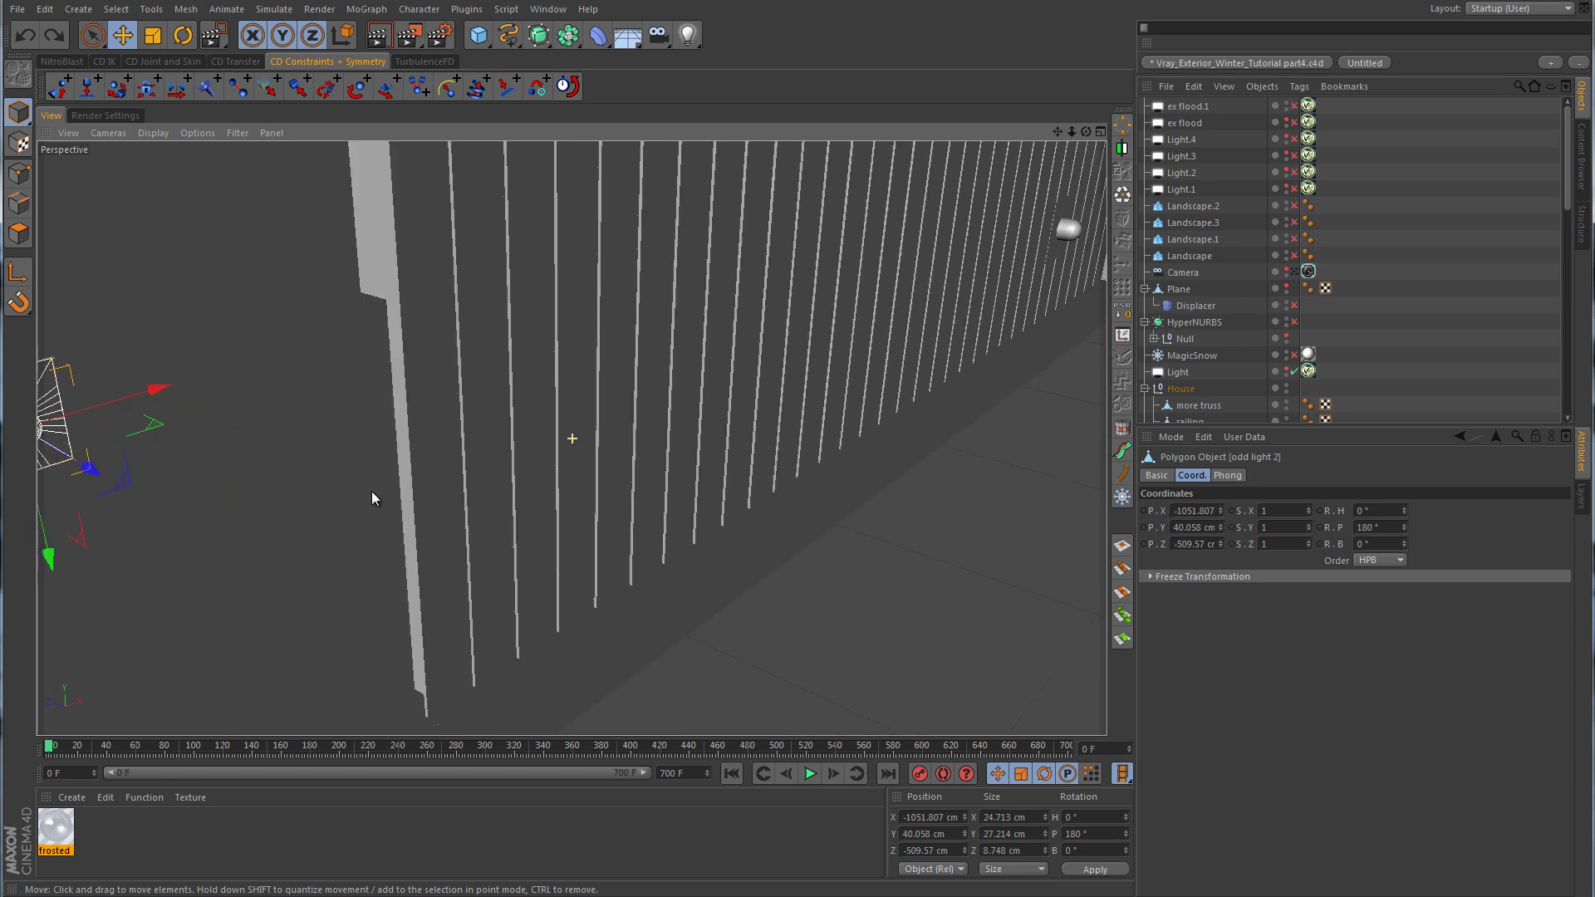
alt+drag(372, 492, 517, 374)
click(900, 254)
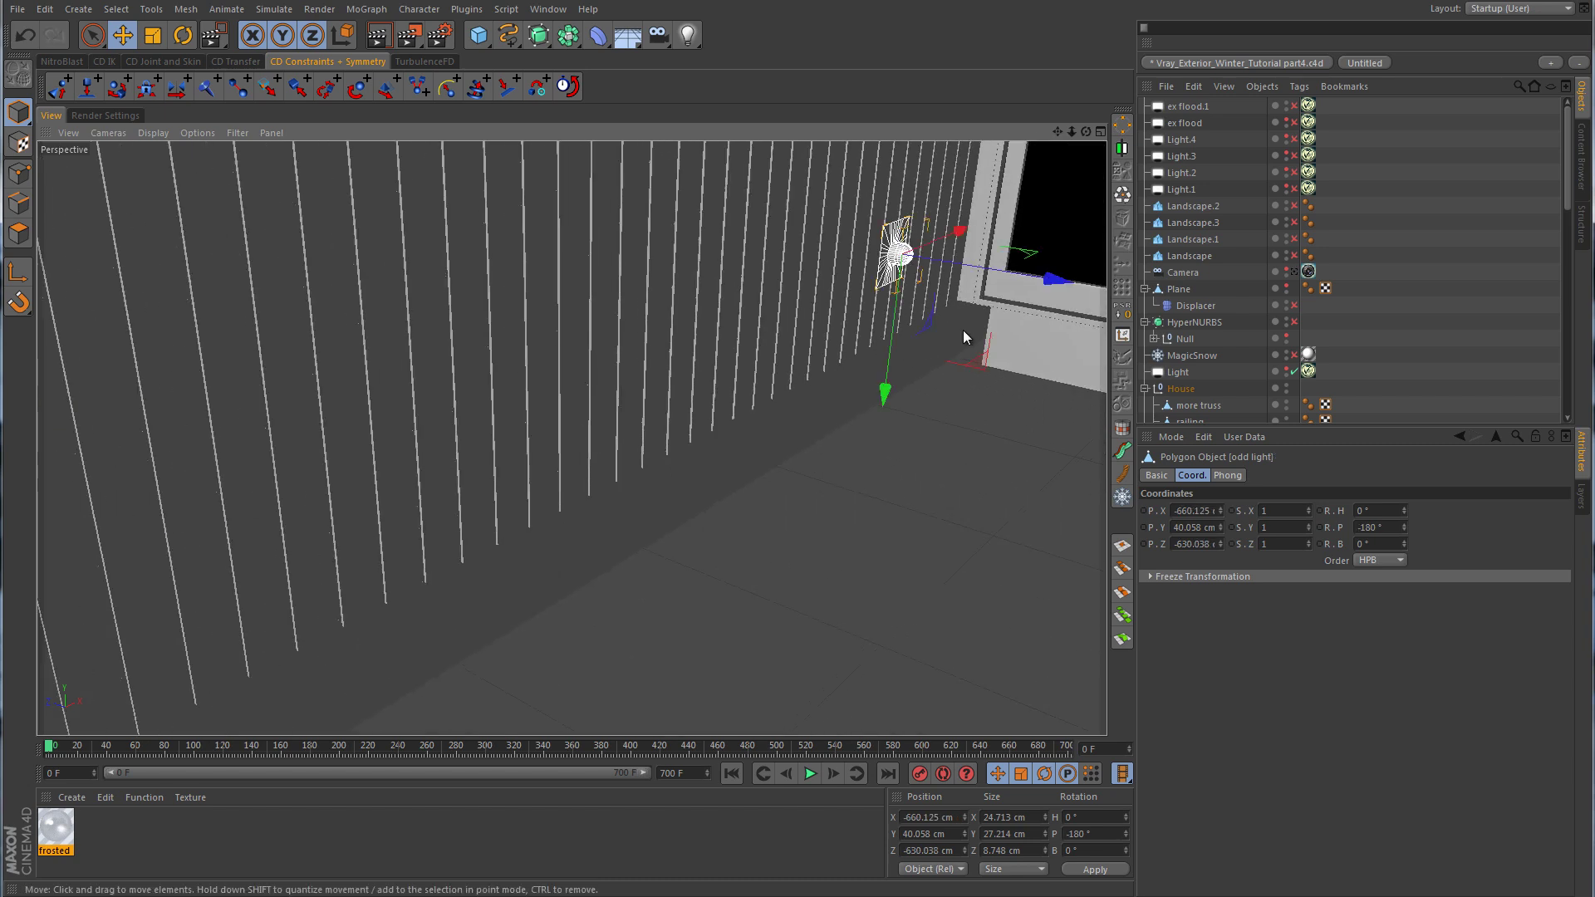
alt+drag(850, 360, 832, 468)
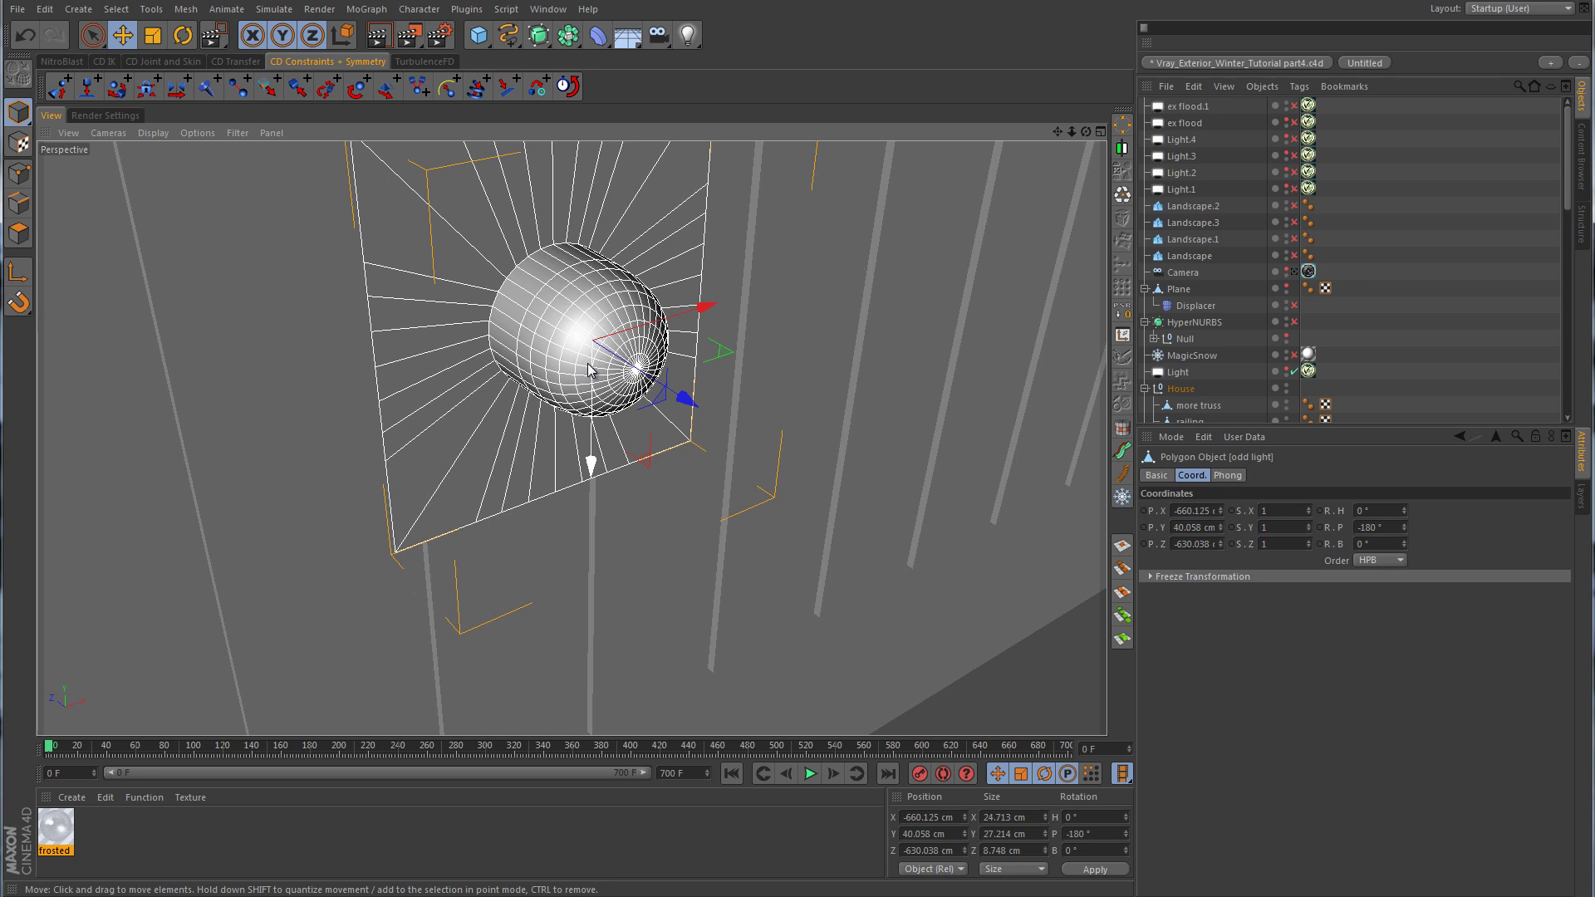
alt+right_drag(586, 362, 800, 458)
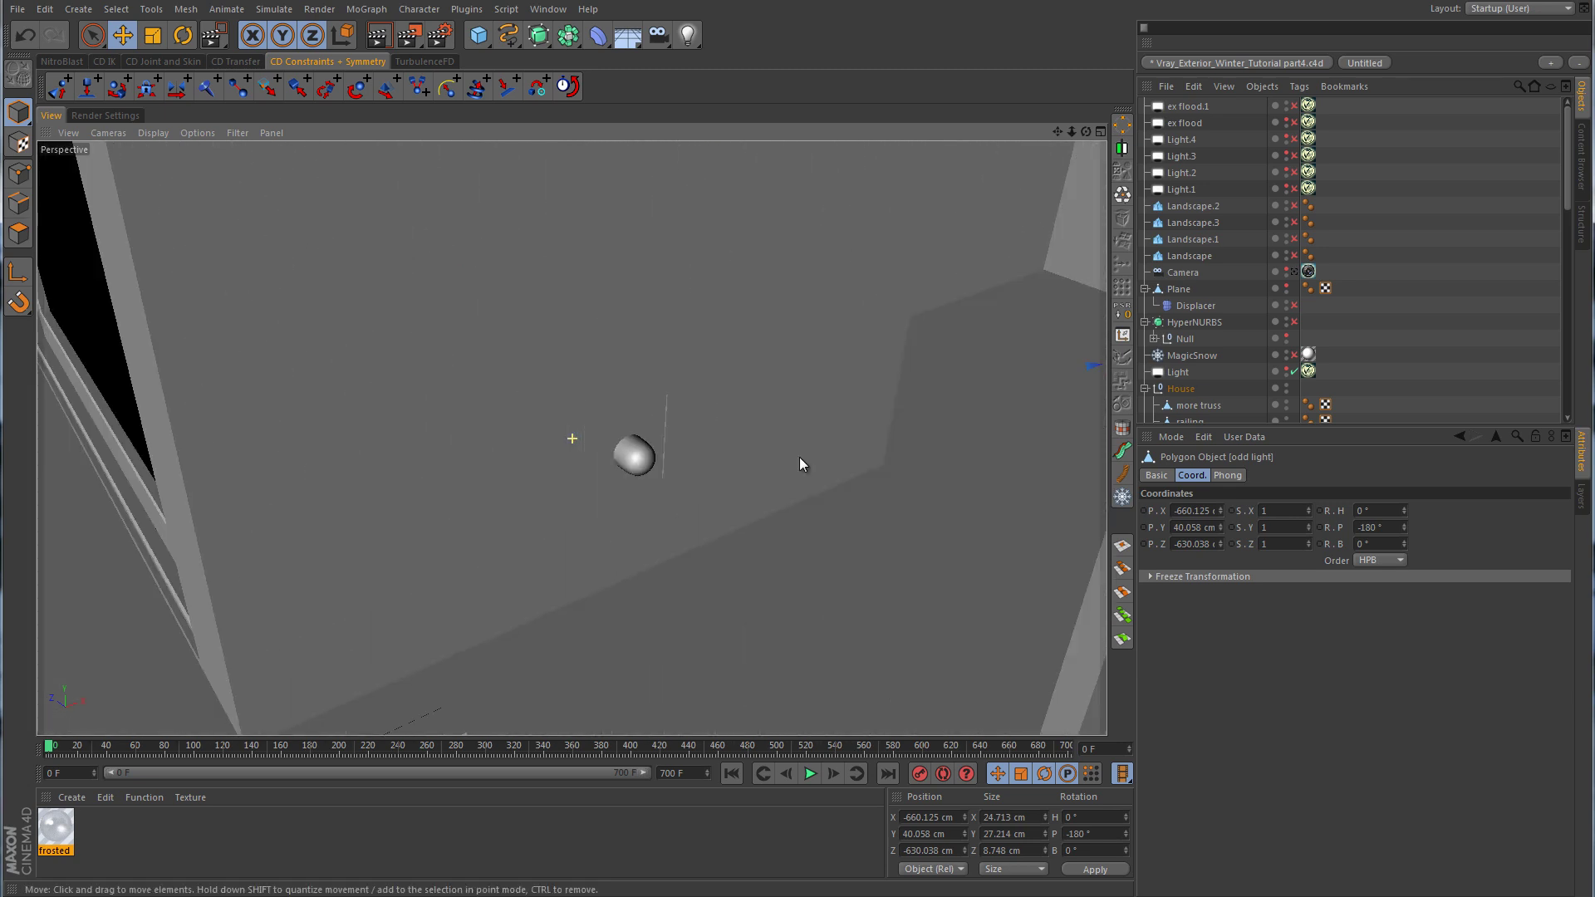
In Polygon mode, loop-select the rear ring of the odd light 2 bulb, boundary loop off.
click(647, 467)
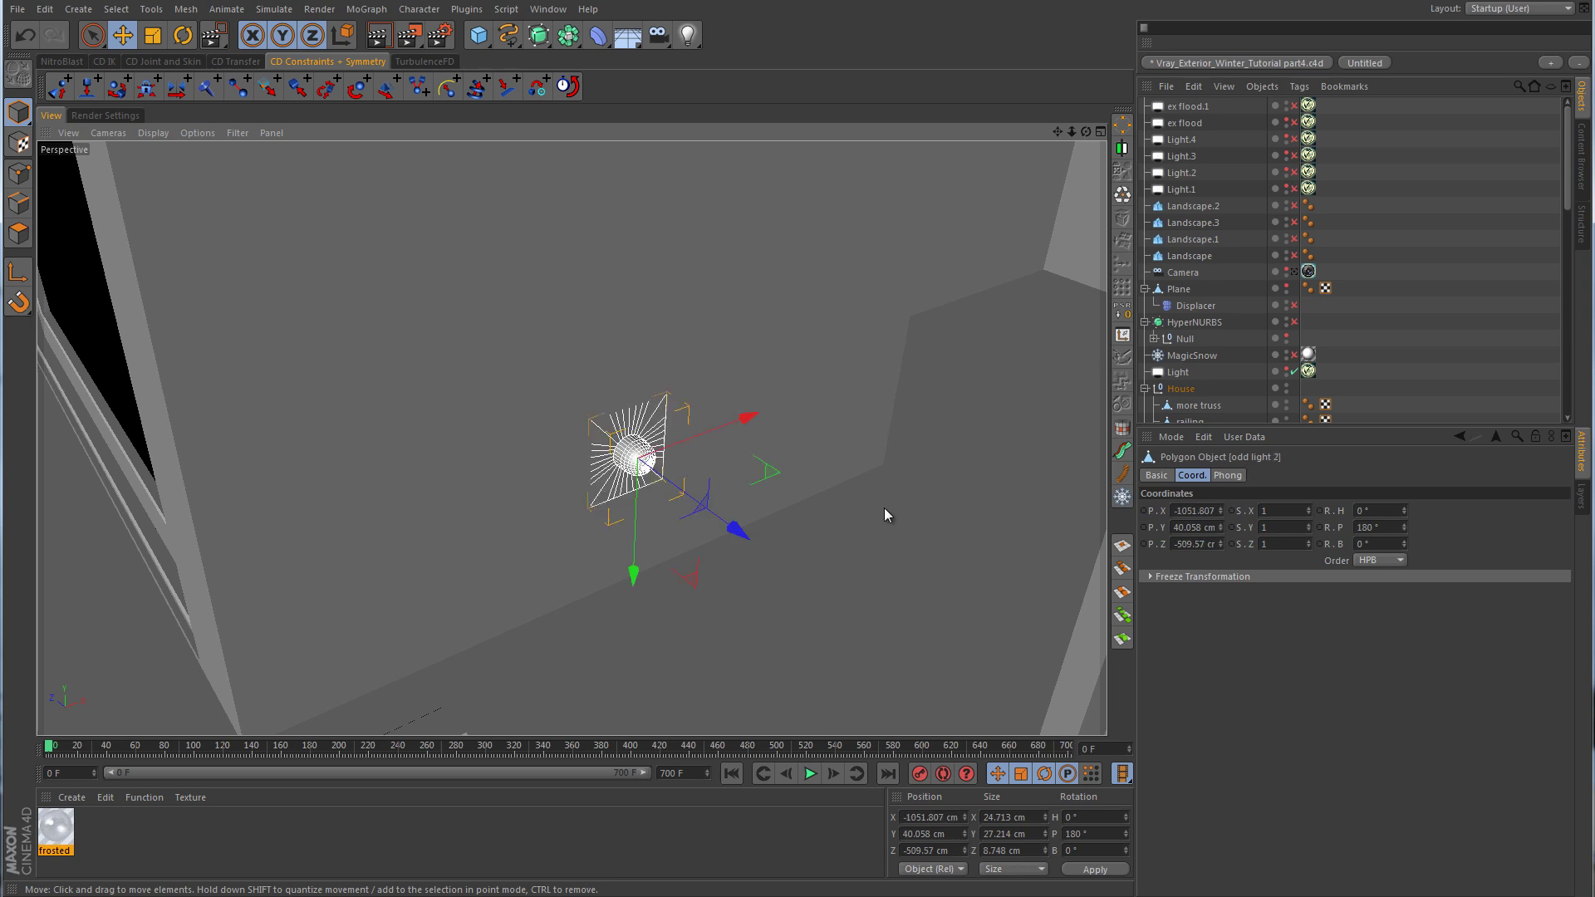
click(19, 233)
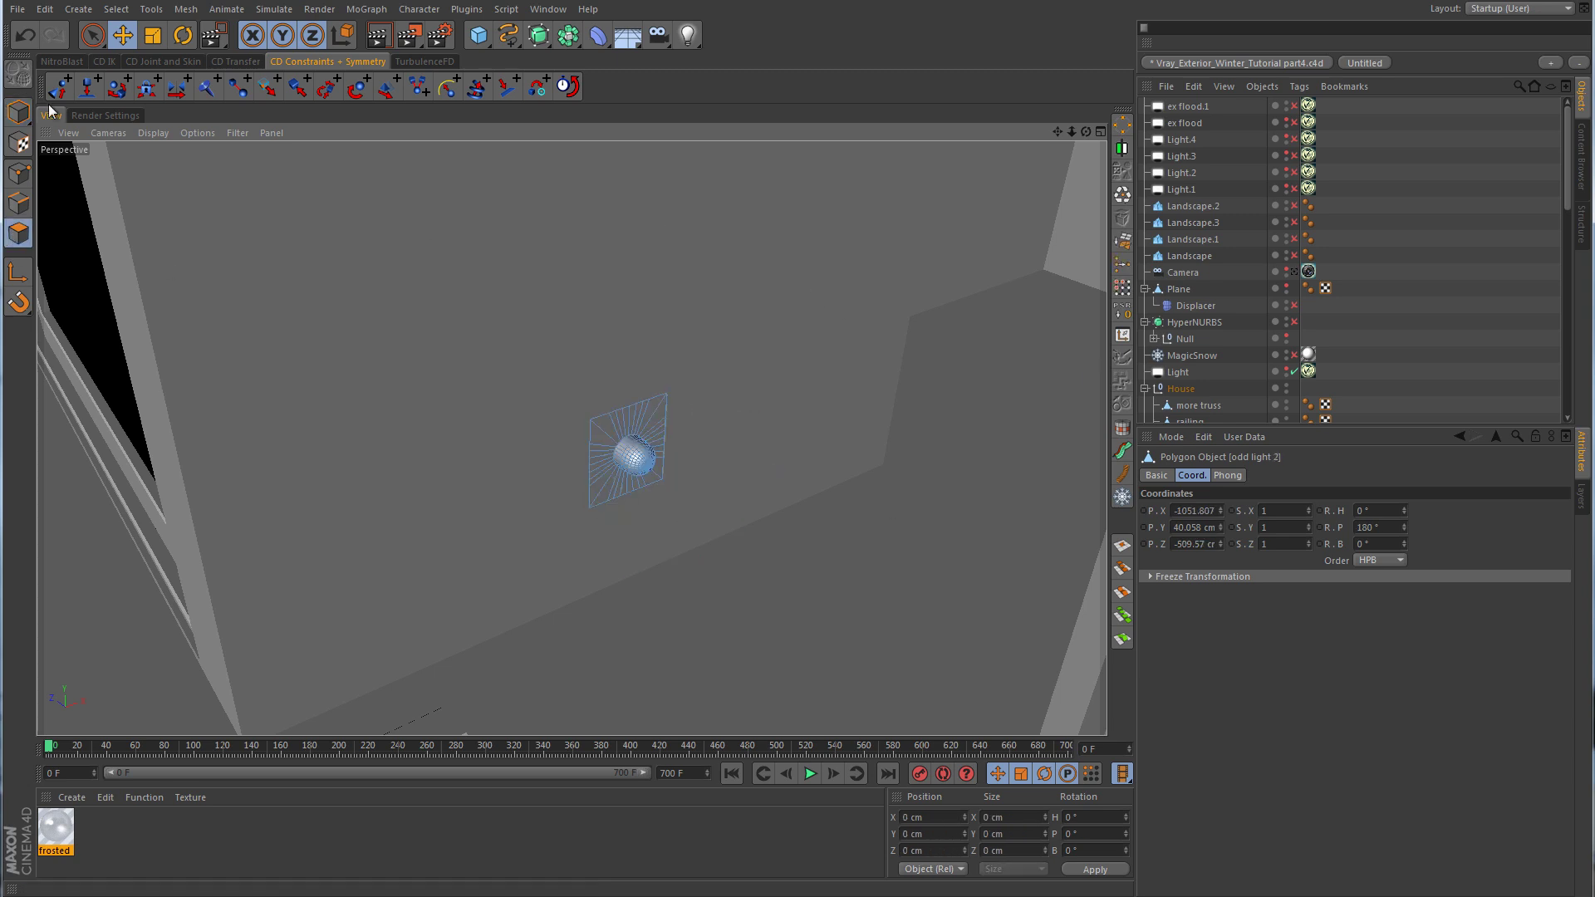
click(93, 36)
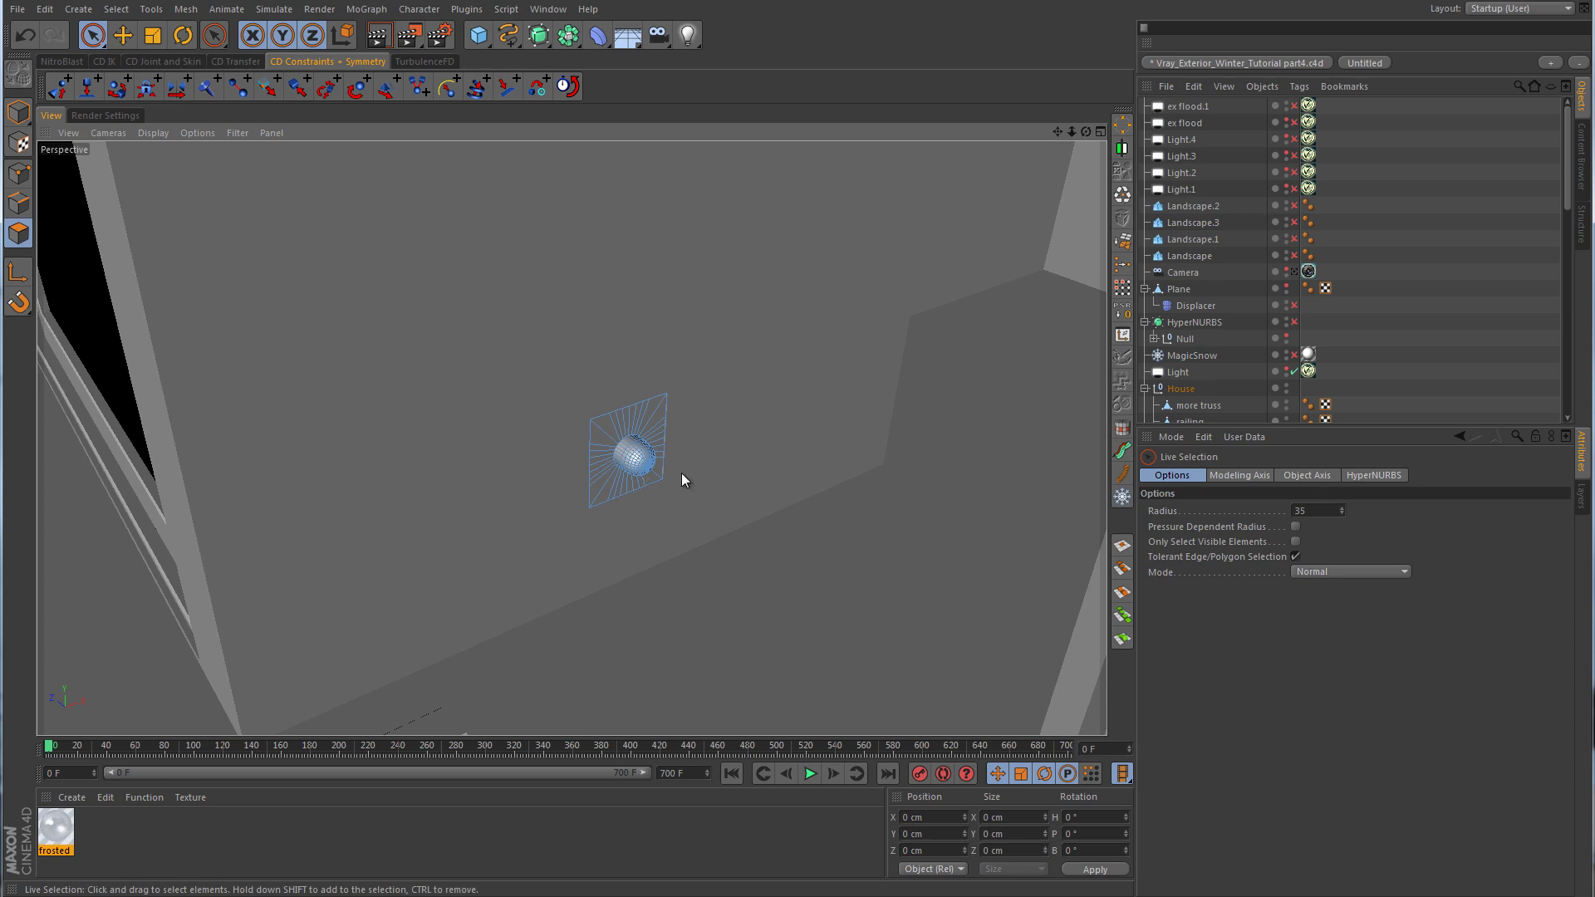
alt+right_drag(668, 474, 1032, 456)
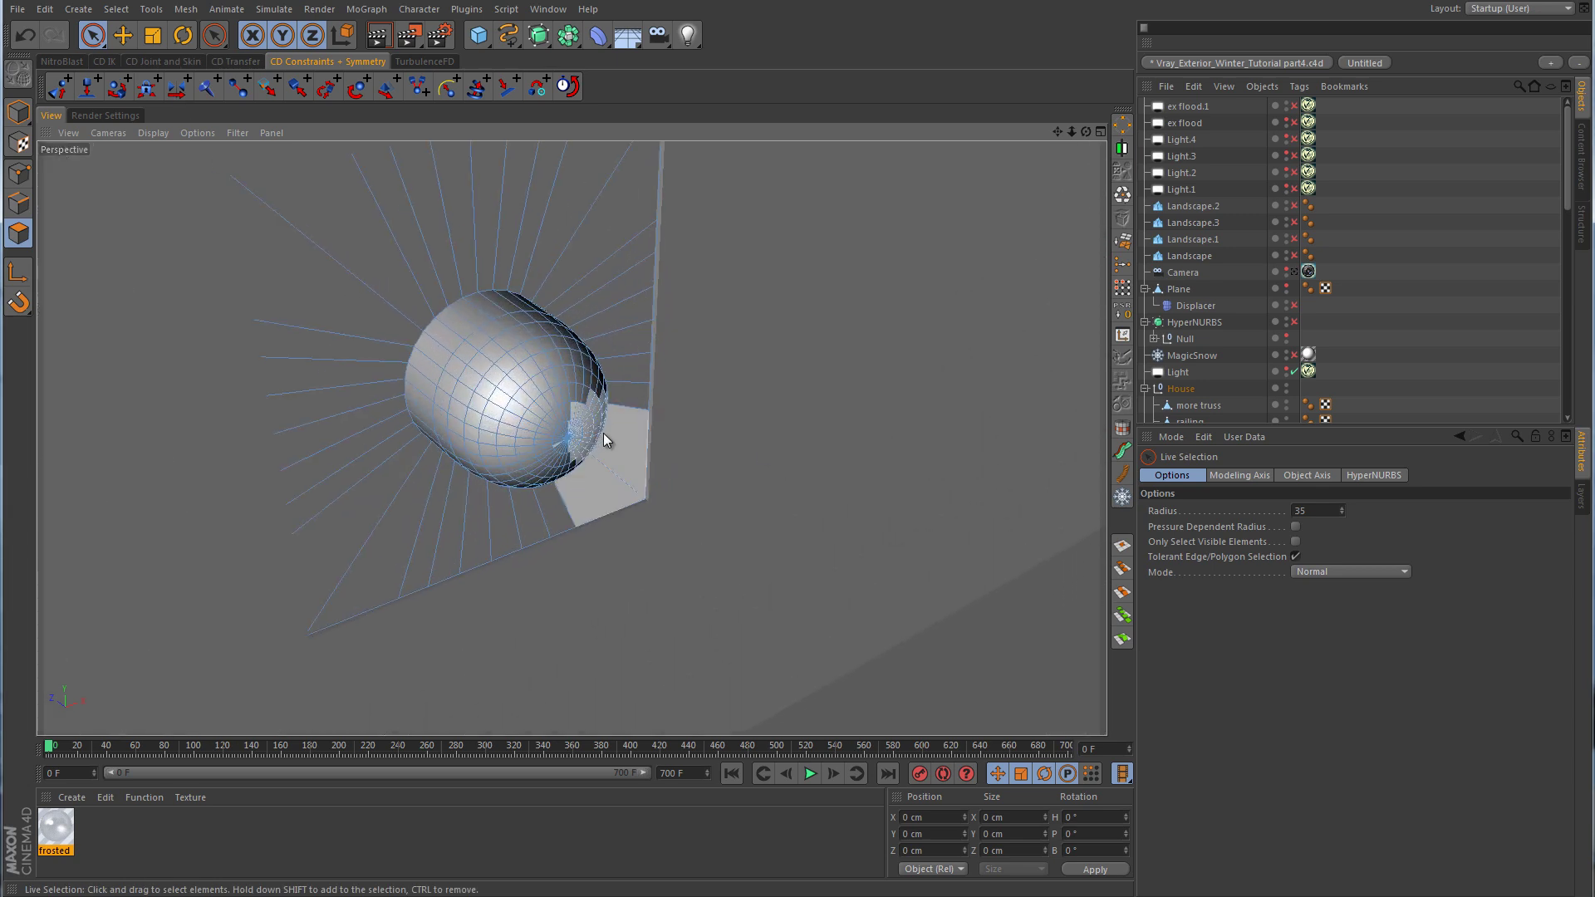
alt+drag(619, 437, 634, 436)
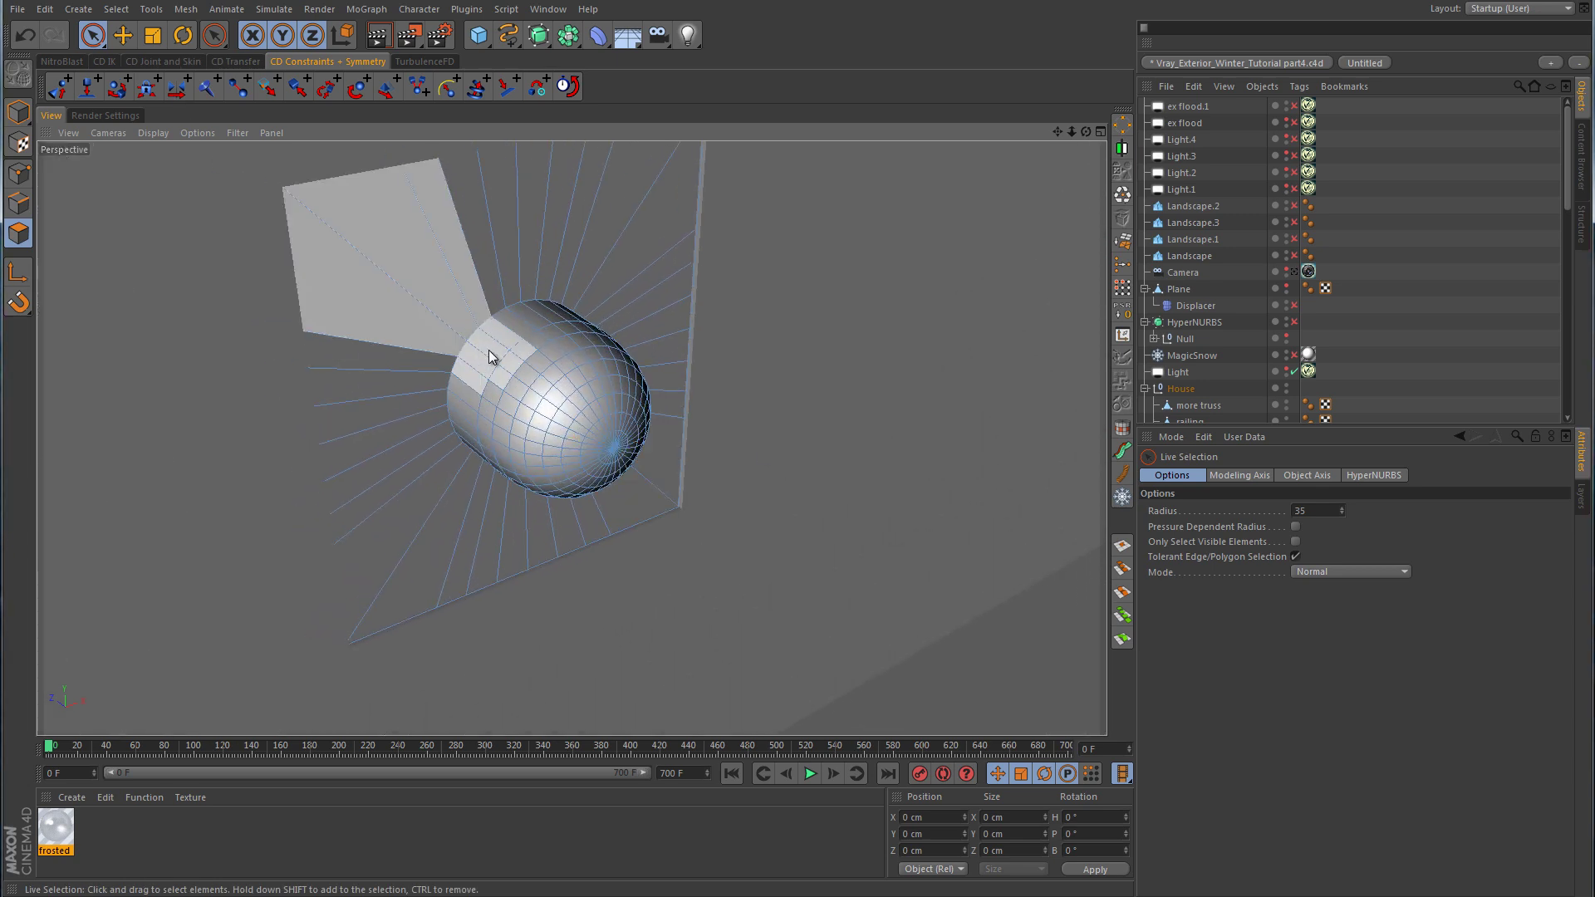
key(u)
key(l)
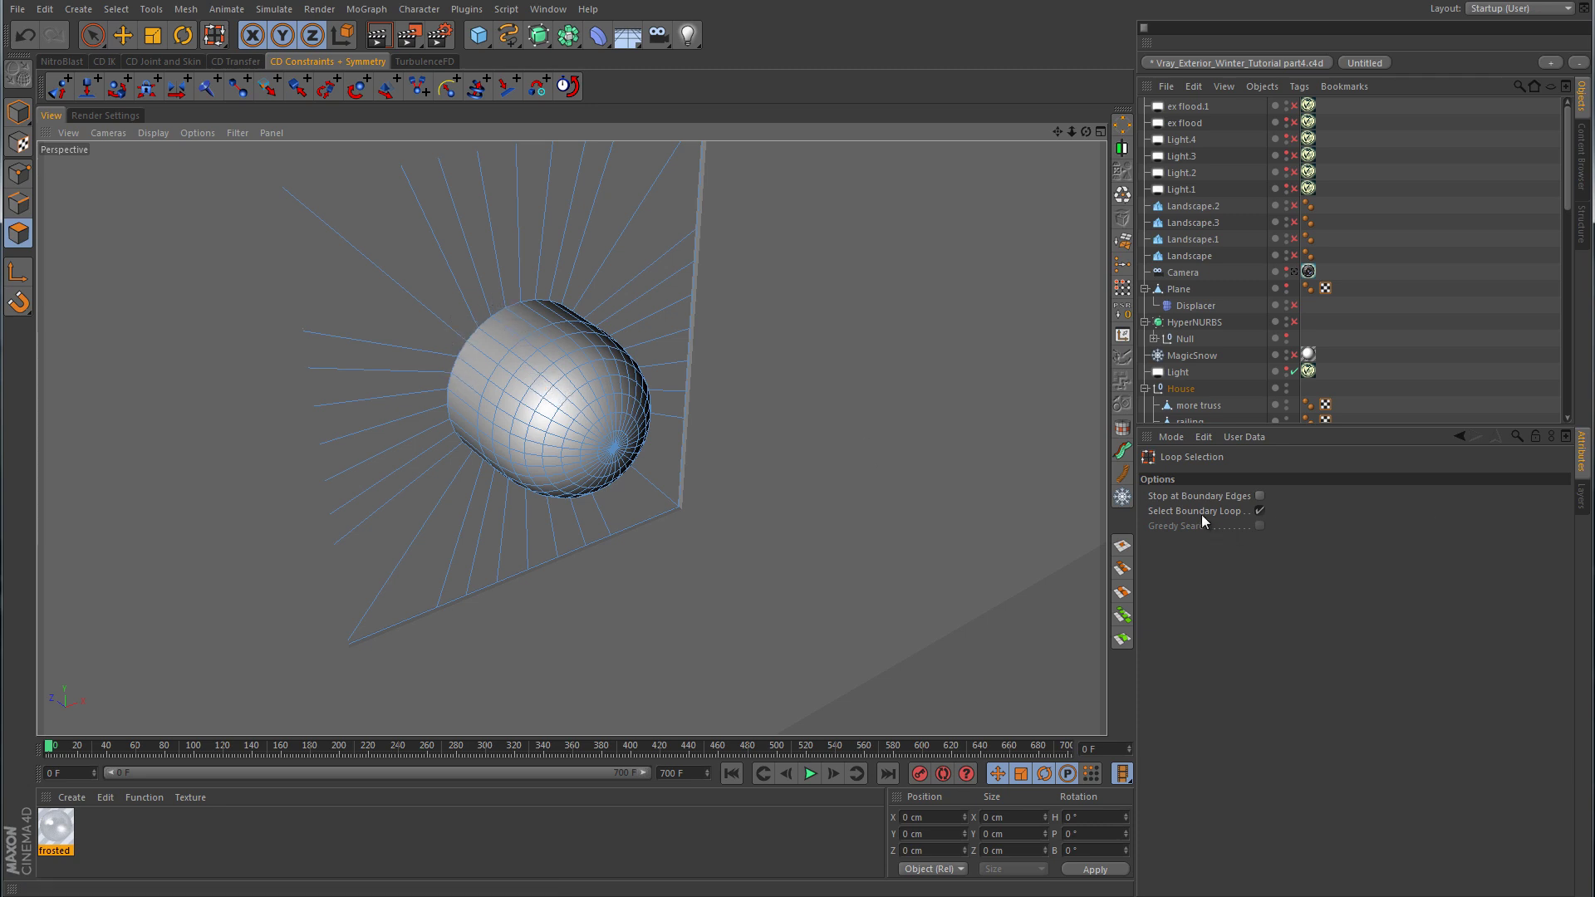
click(1258, 510)
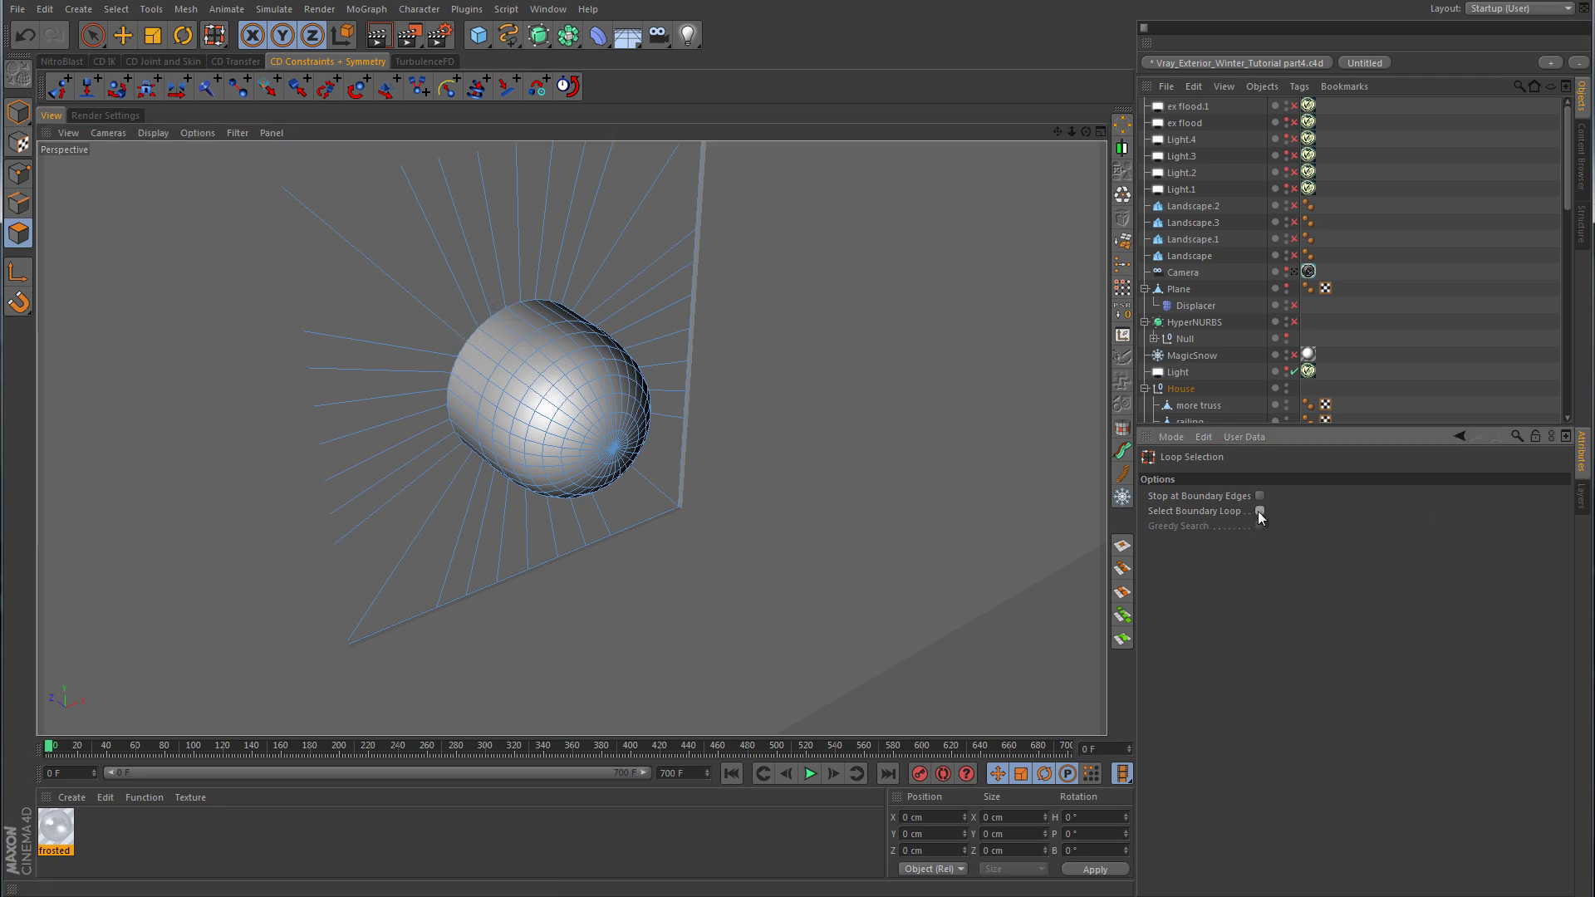
click(467, 370)
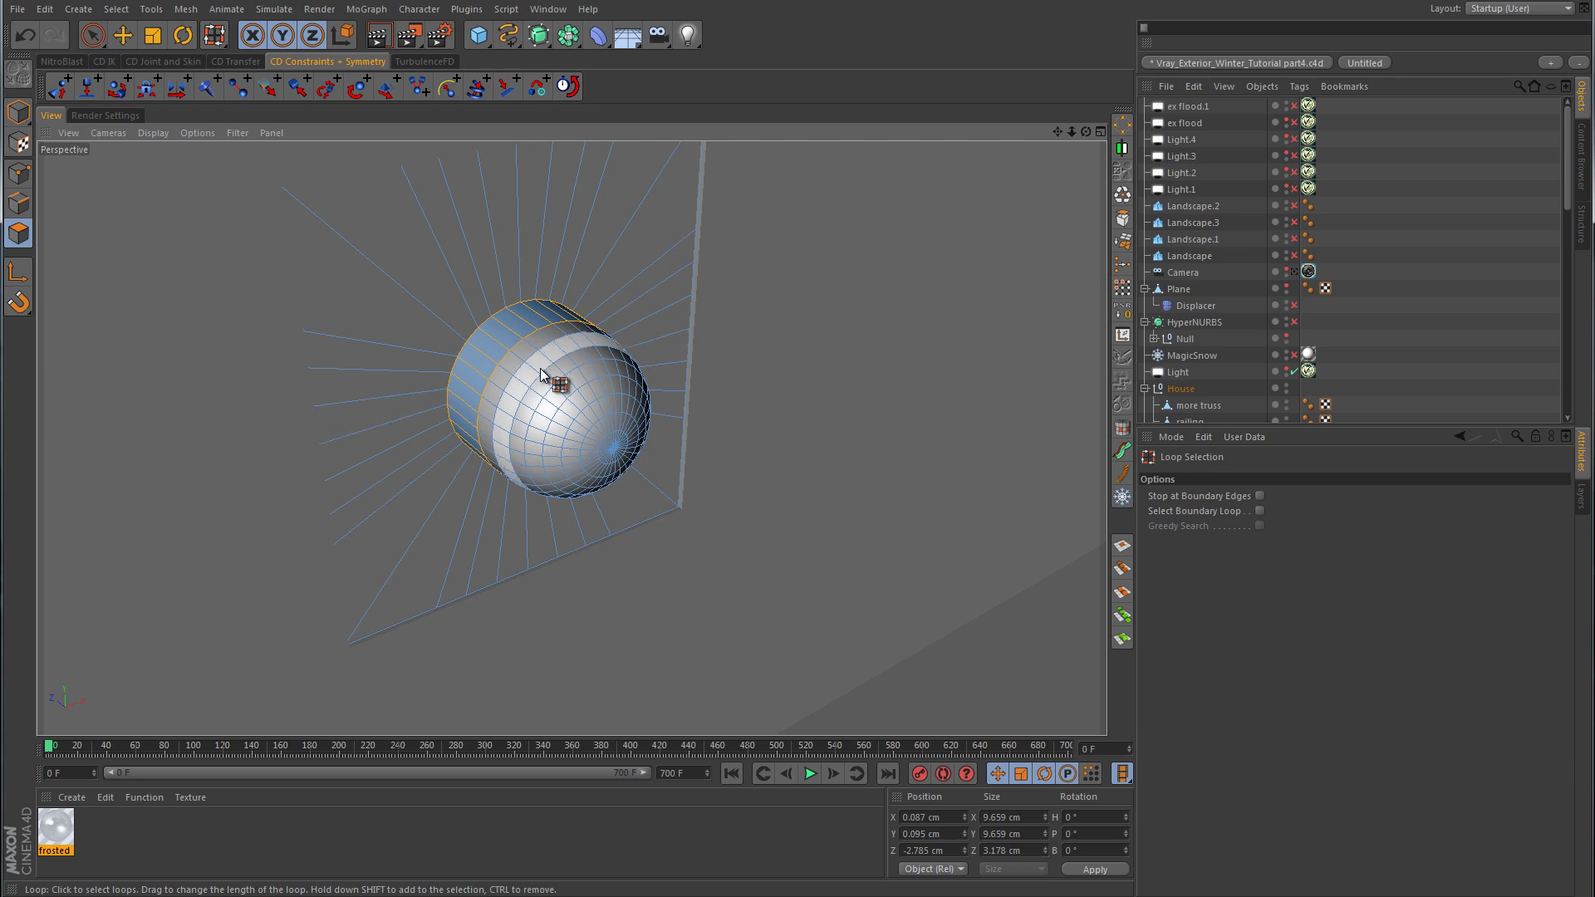
Fill-select the wall plate and bulb polygons of the lamp mesh.
right_click(494, 331)
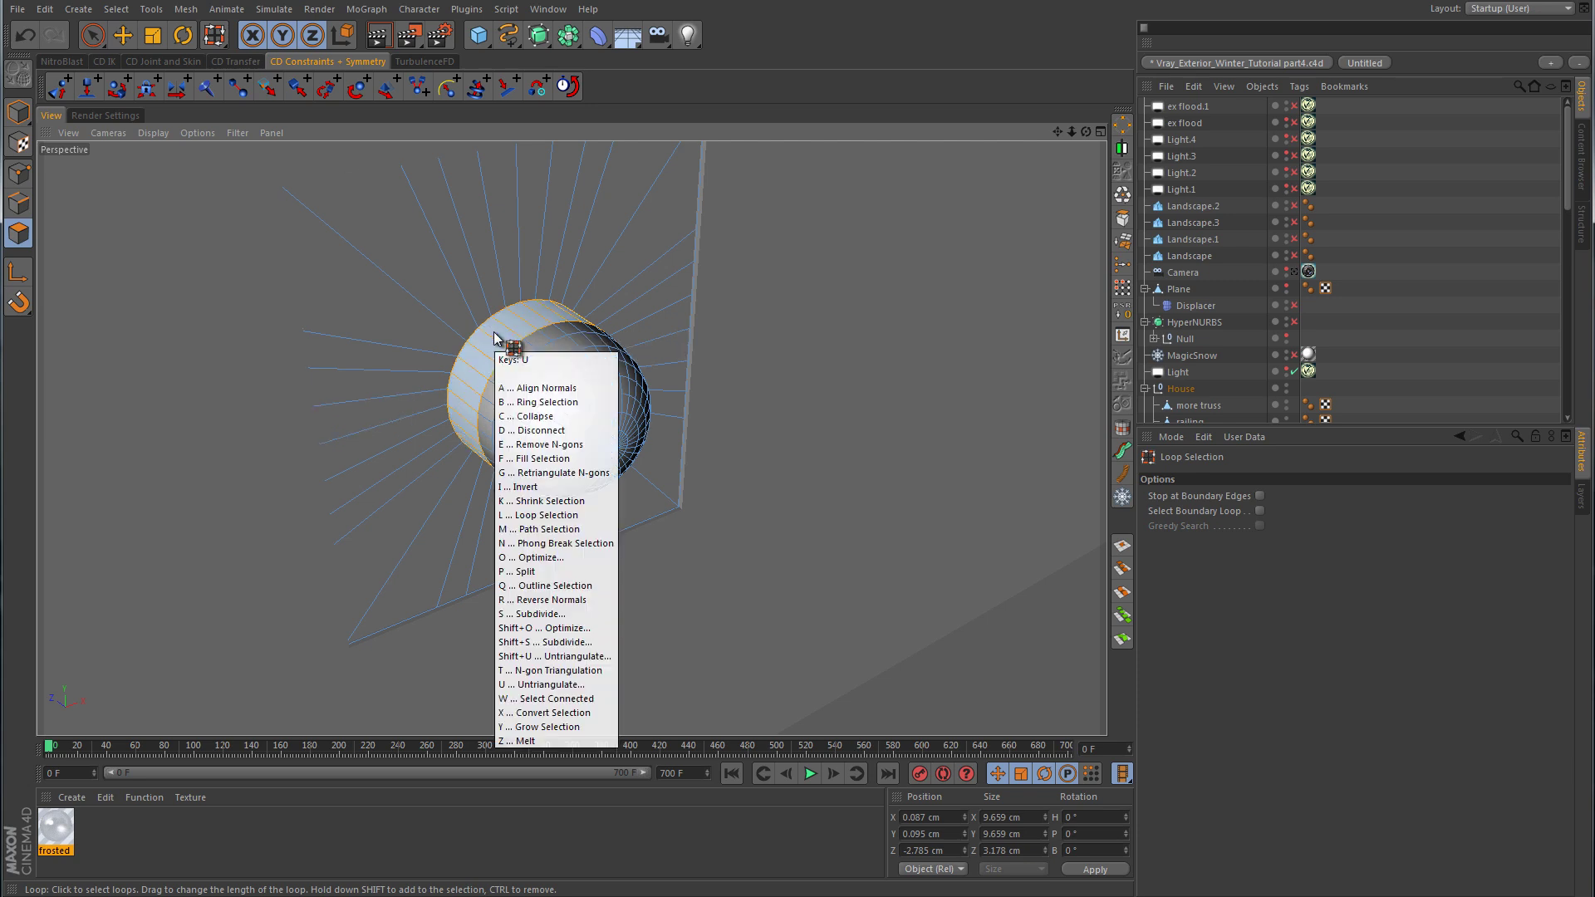
click(549, 420)
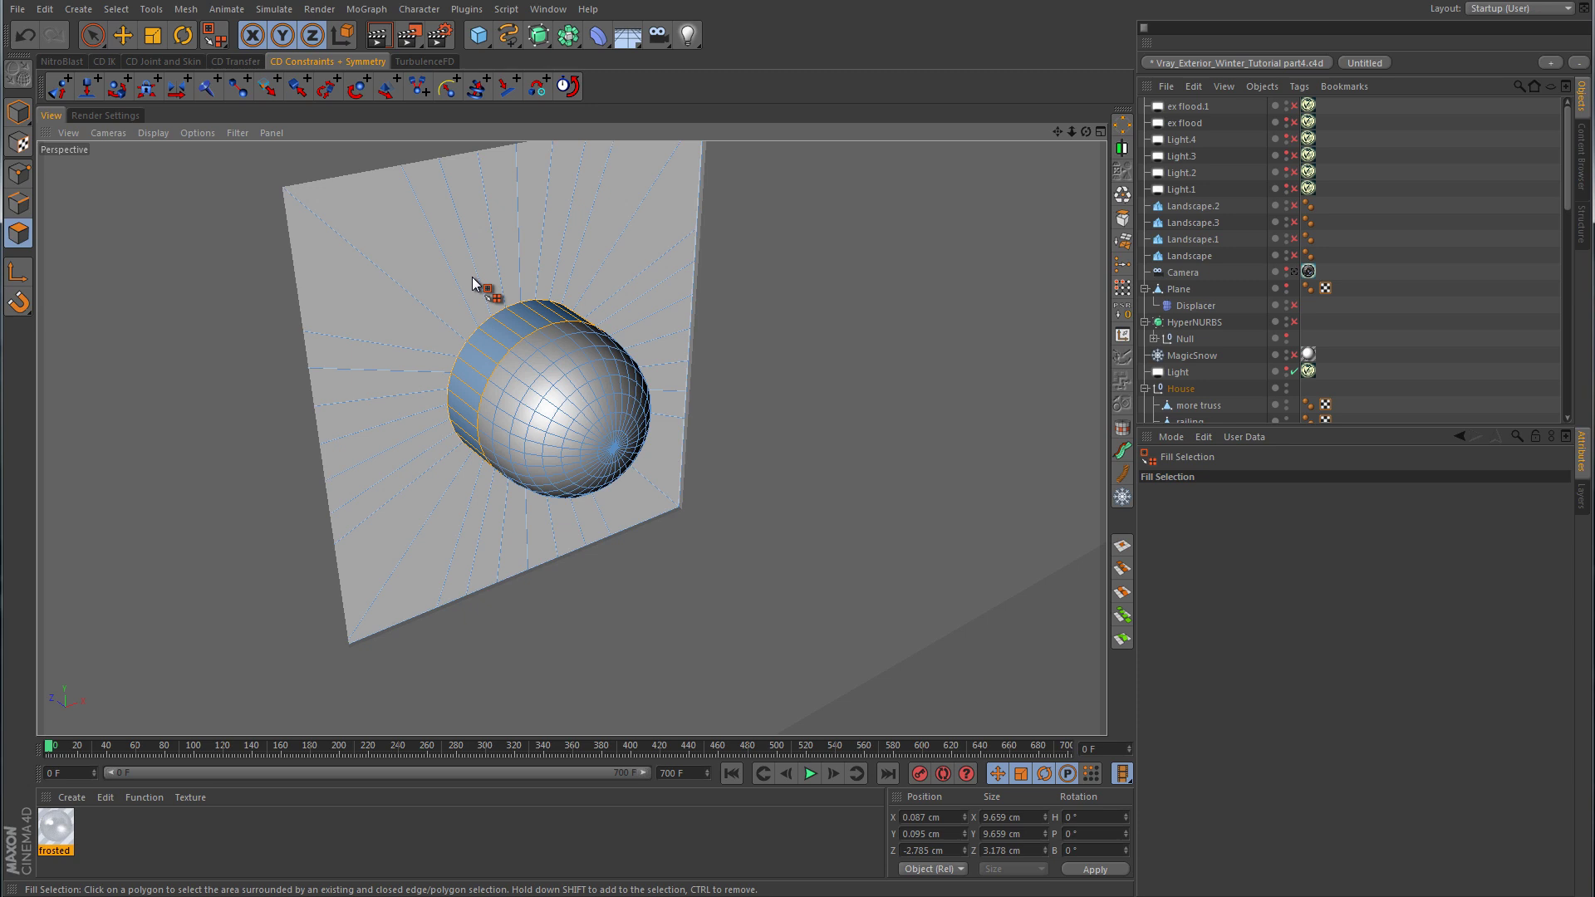
click(472, 279)
shift+click(564, 395)
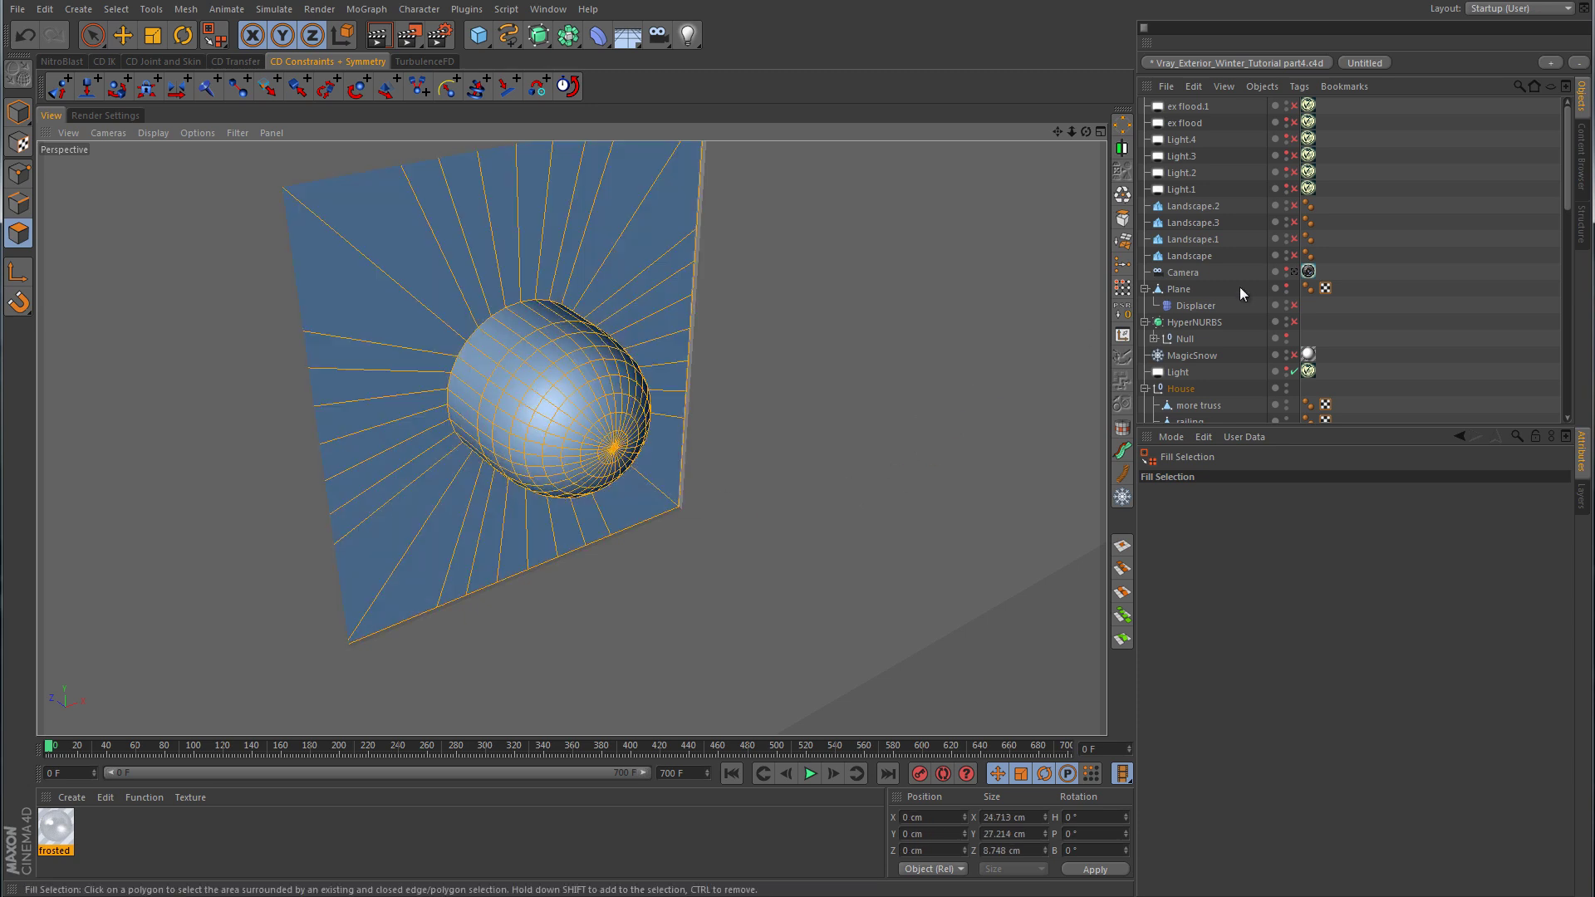
scroll(1239, 287, down, 6)
scroll(1242, 286, down, 4)
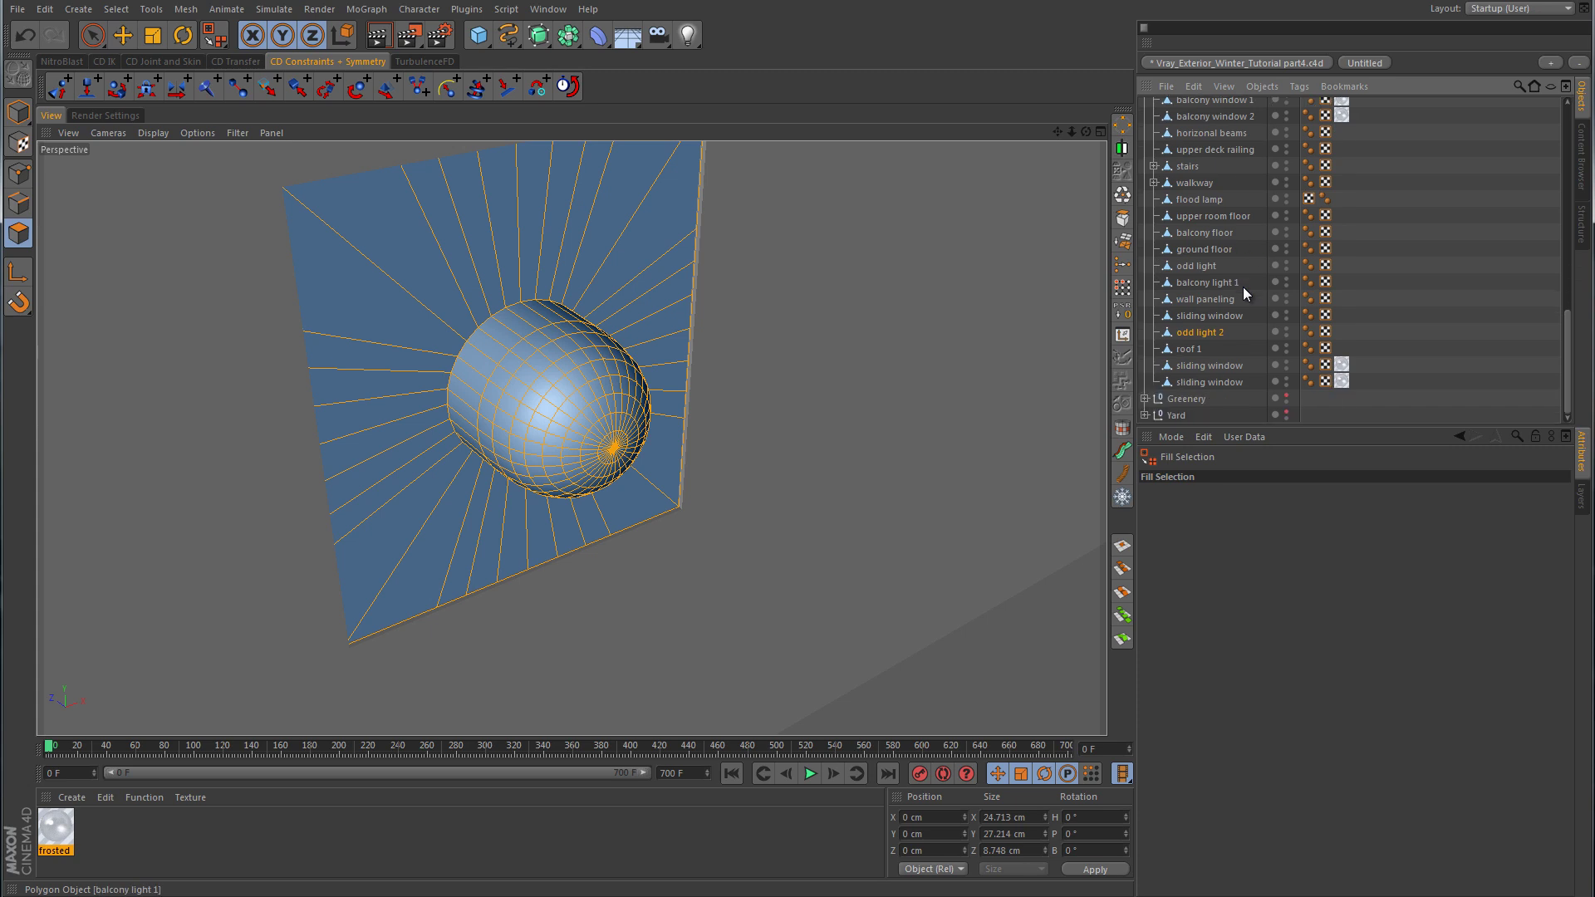
Select all polygons of the odd light 2 lamp and reverse their normals.
click(1211, 334)
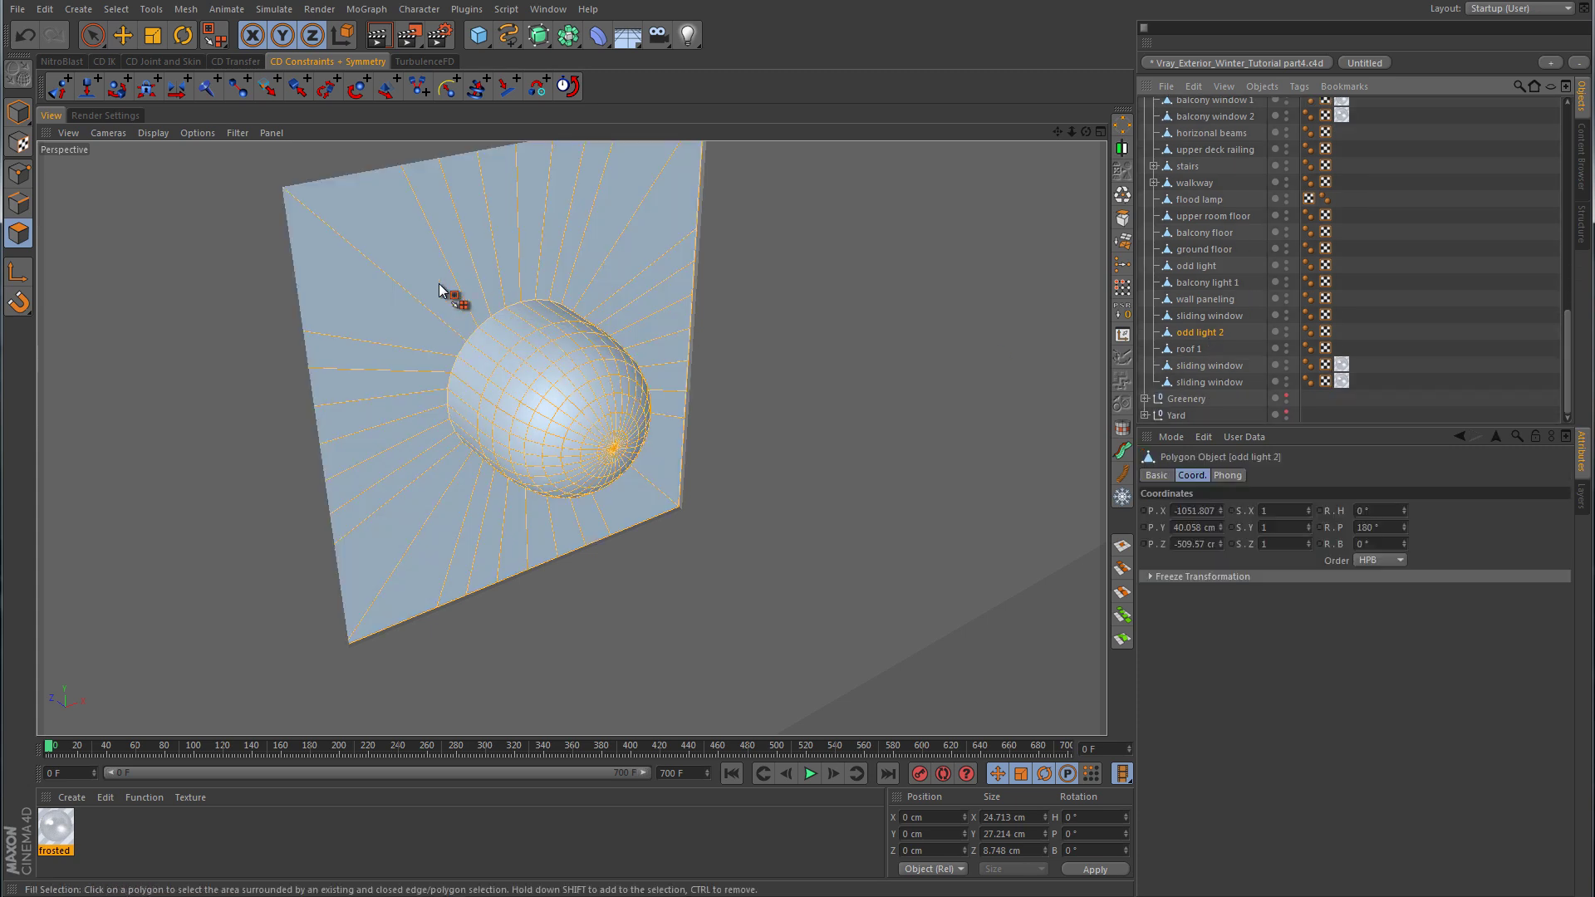
click(92, 36)
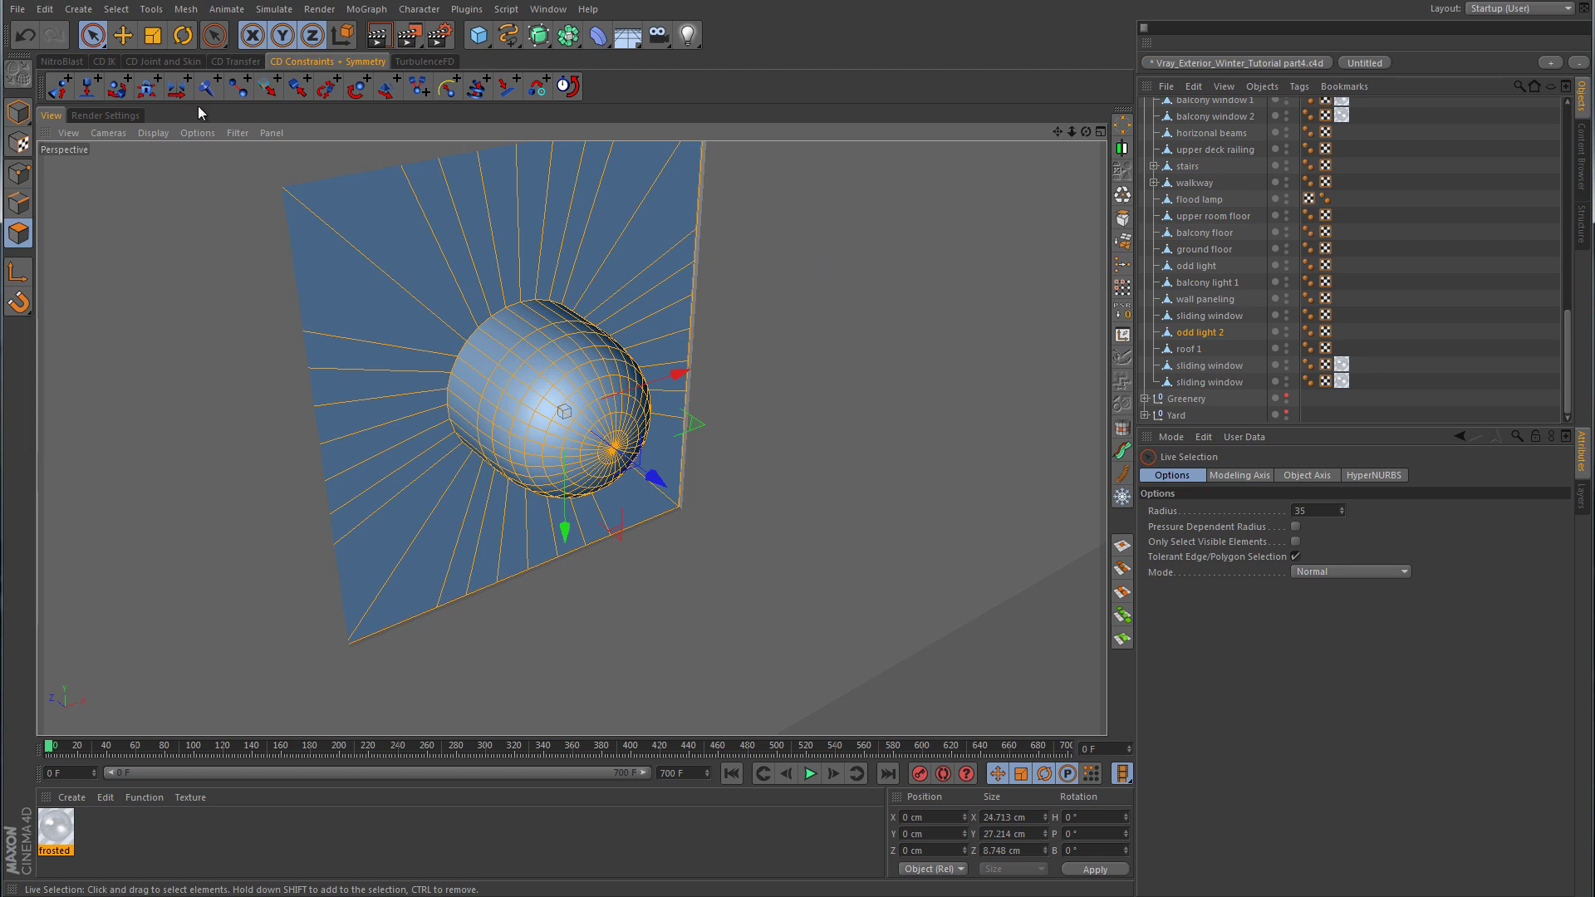
click(872, 258)
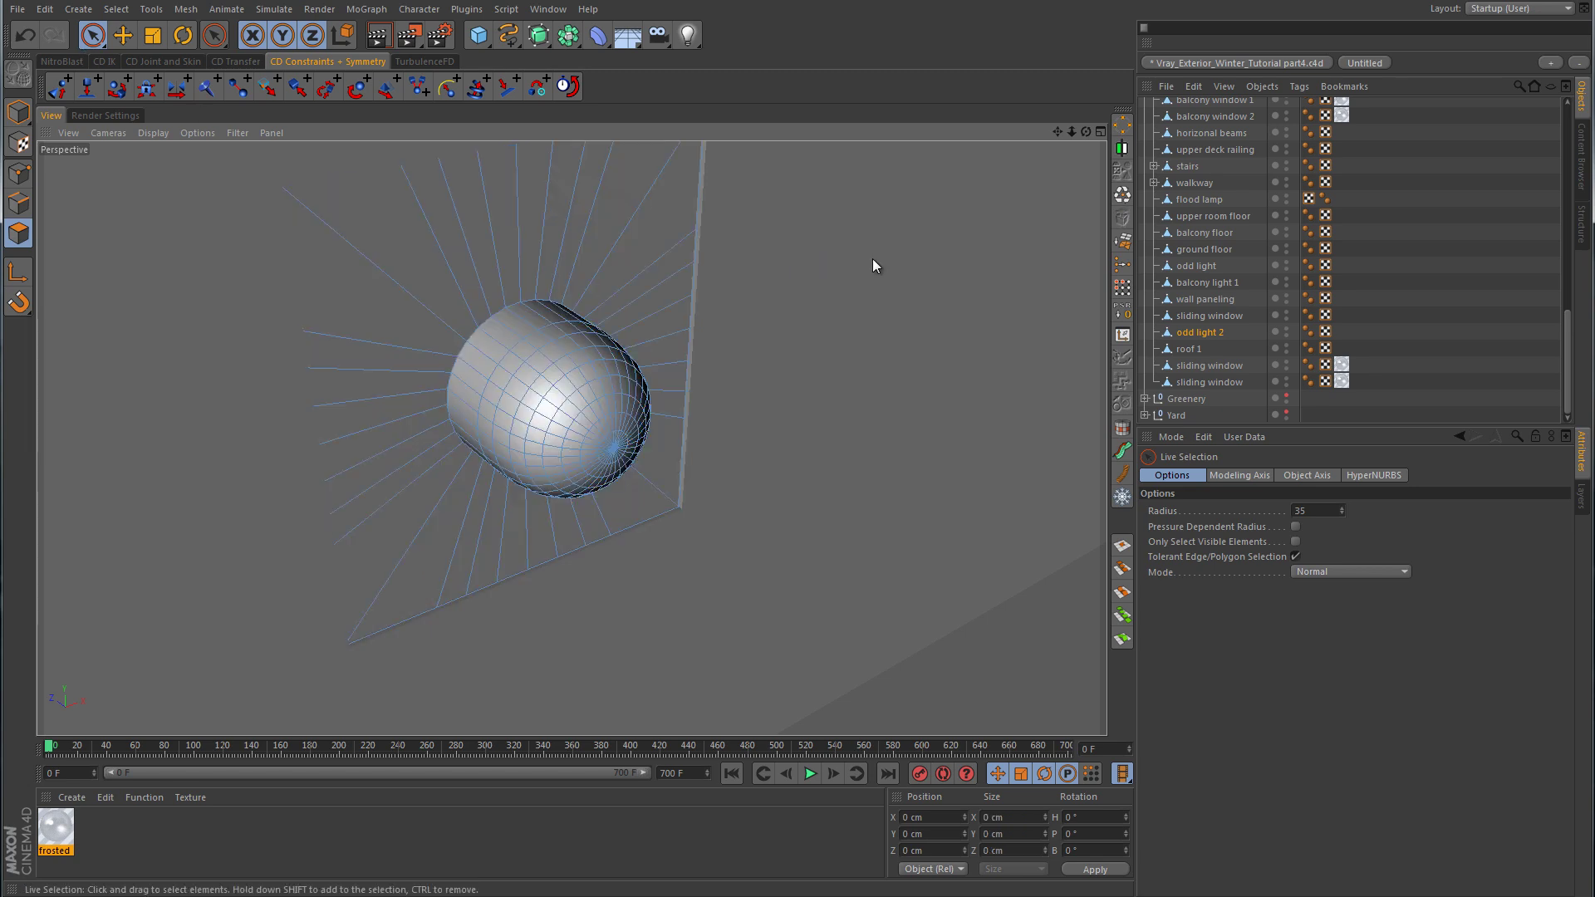
right_click(872, 257)
click(897, 349)
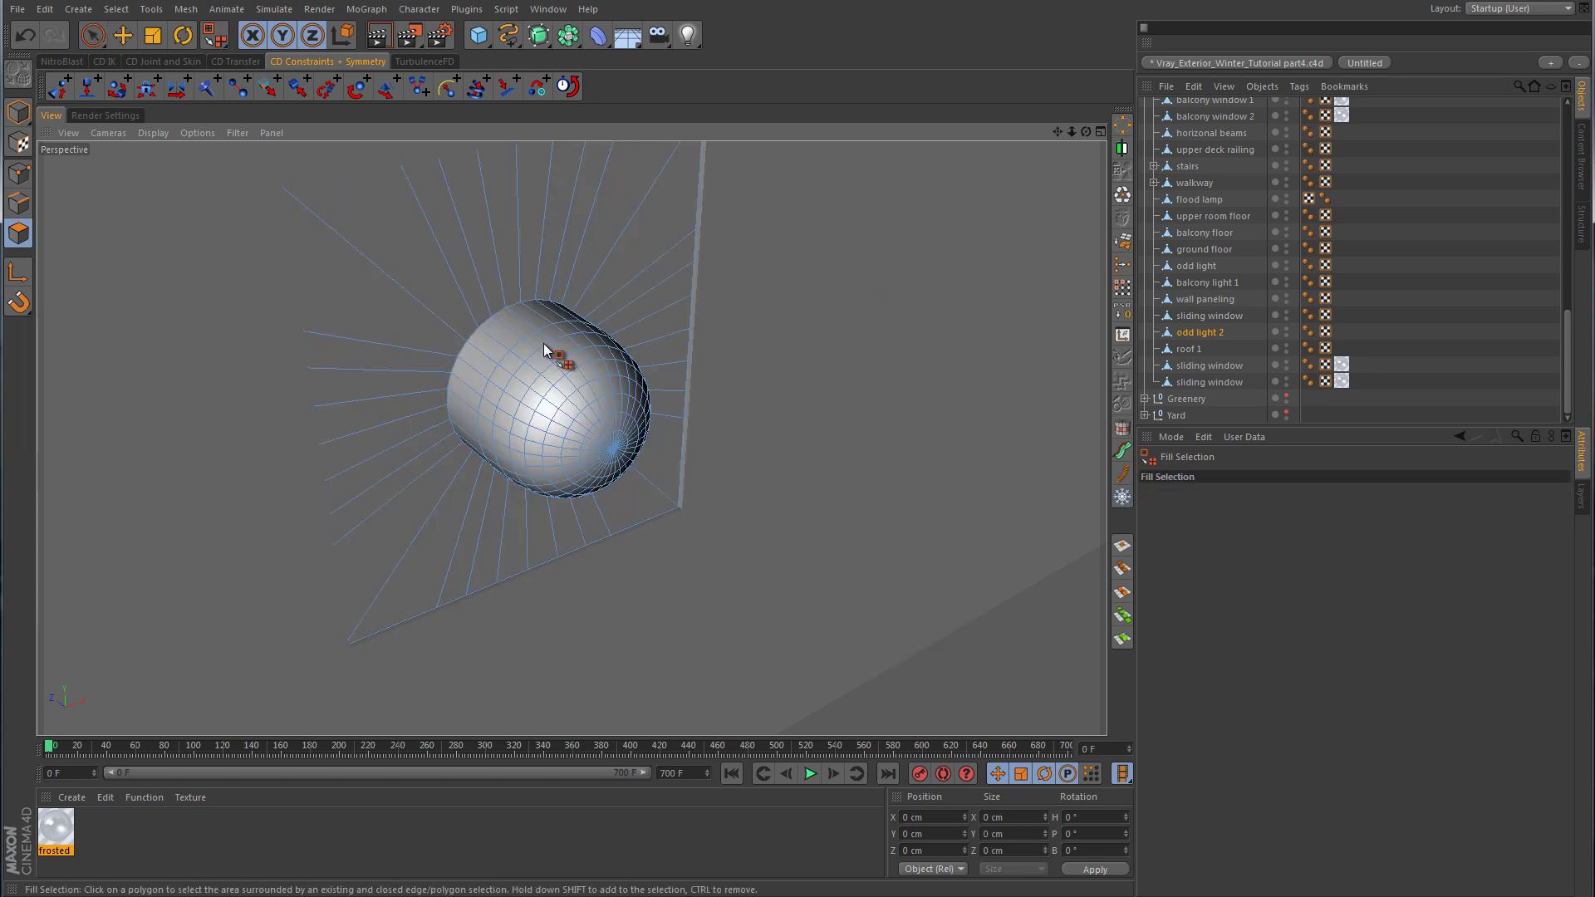
click(545, 370)
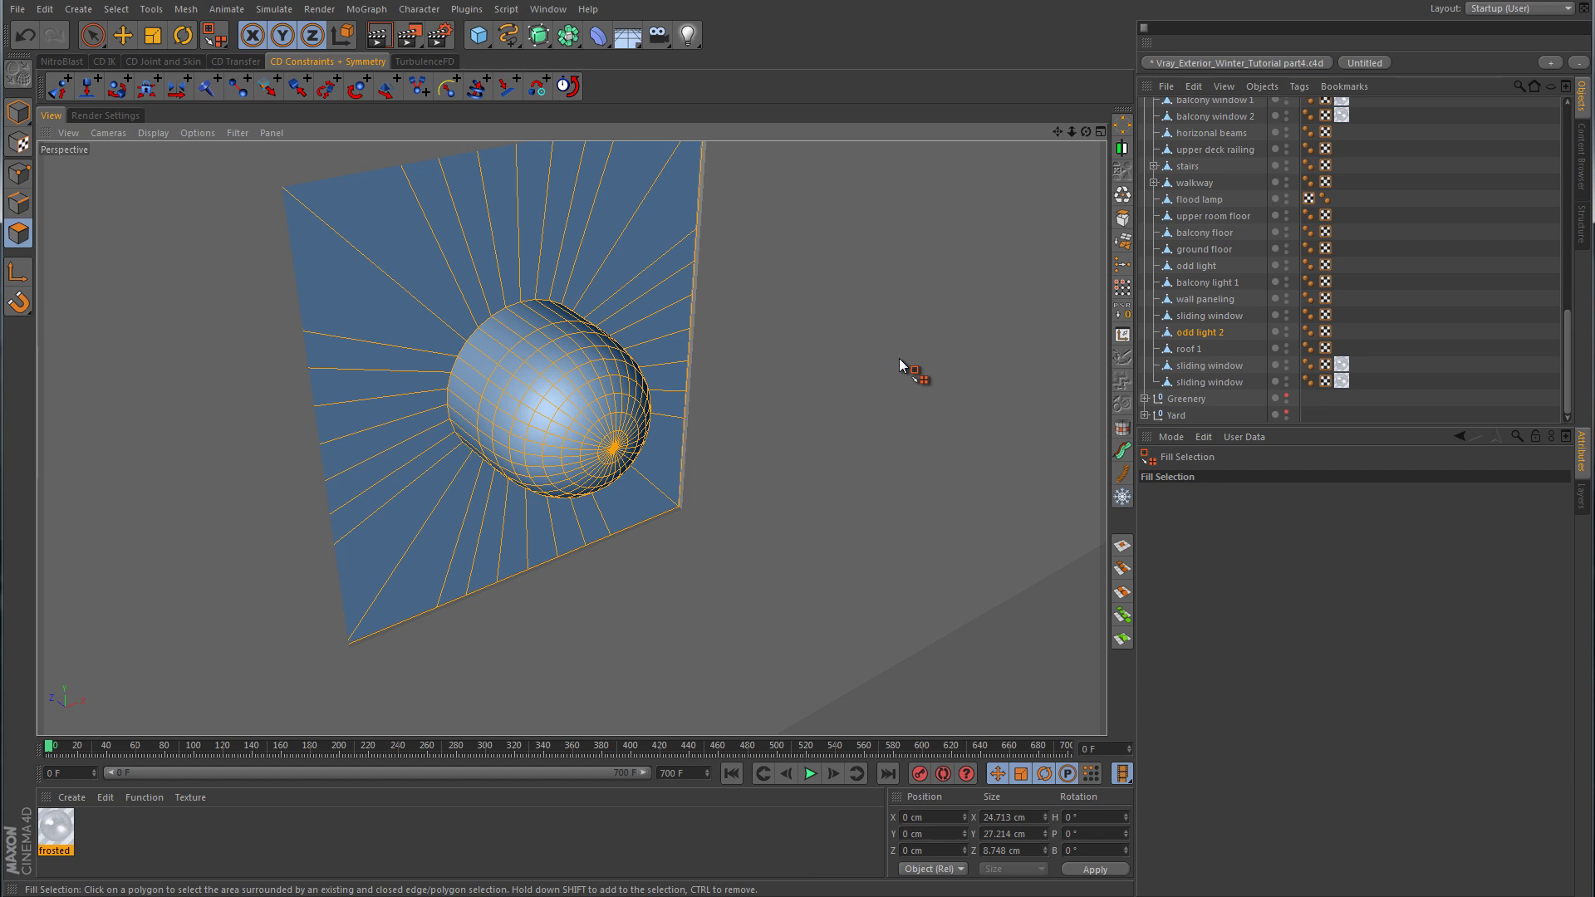
click(758, 456)
key(ctrl+a)
key(u)
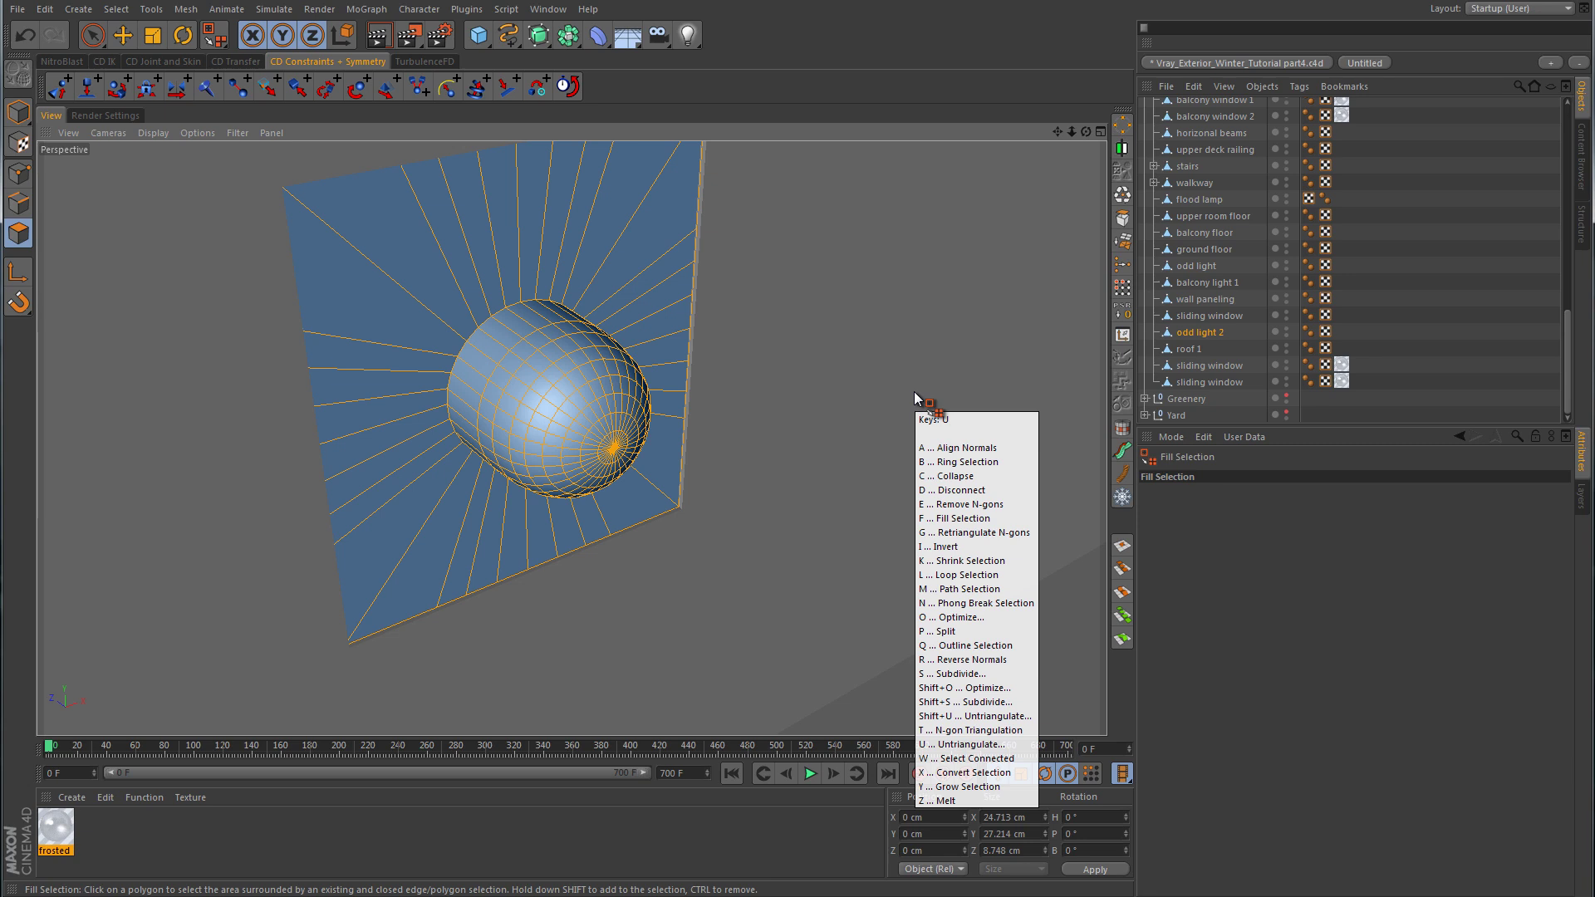
key(r)
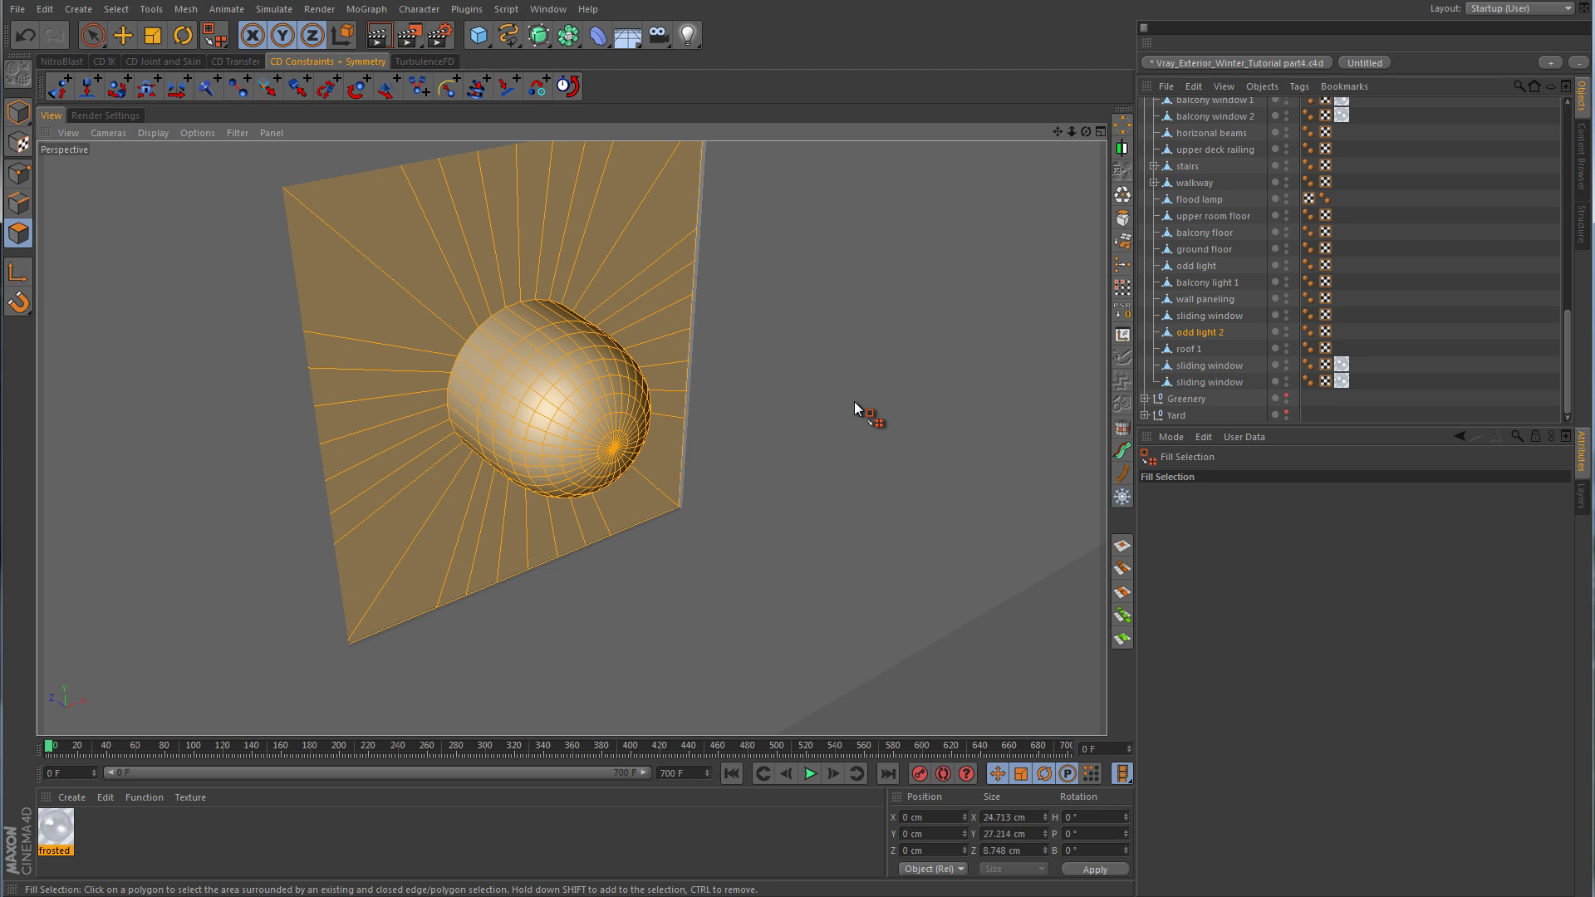
Select only the bulb sphere's polygons using loop and fill selection.
right_click(856, 407)
click(864, 412)
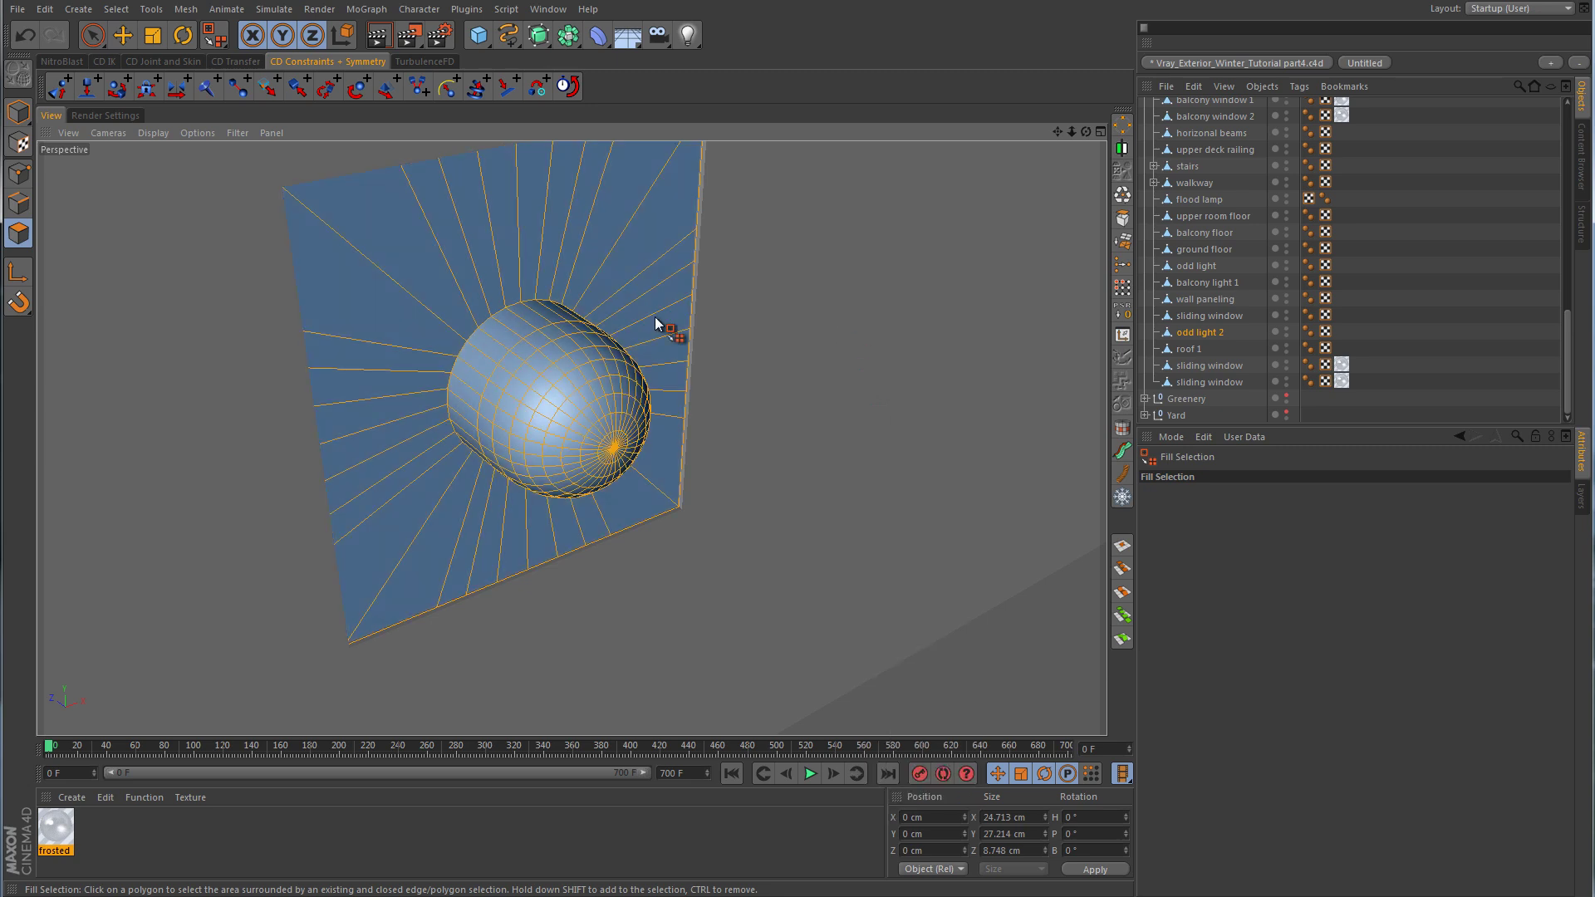
click(441, 445)
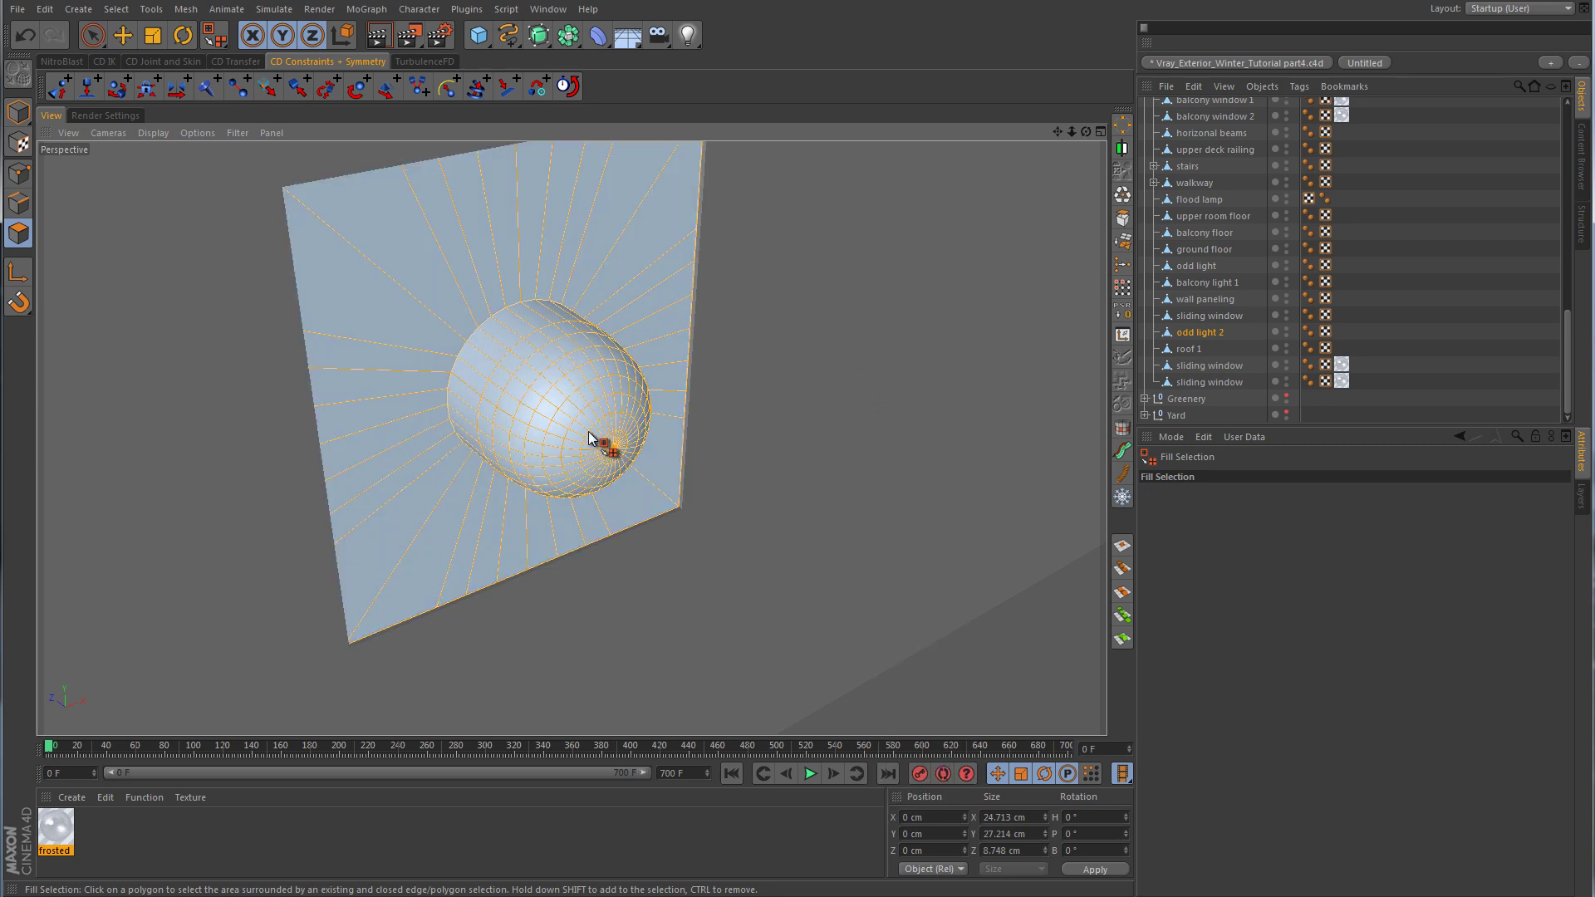
right_click(829, 407)
click(839, 413)
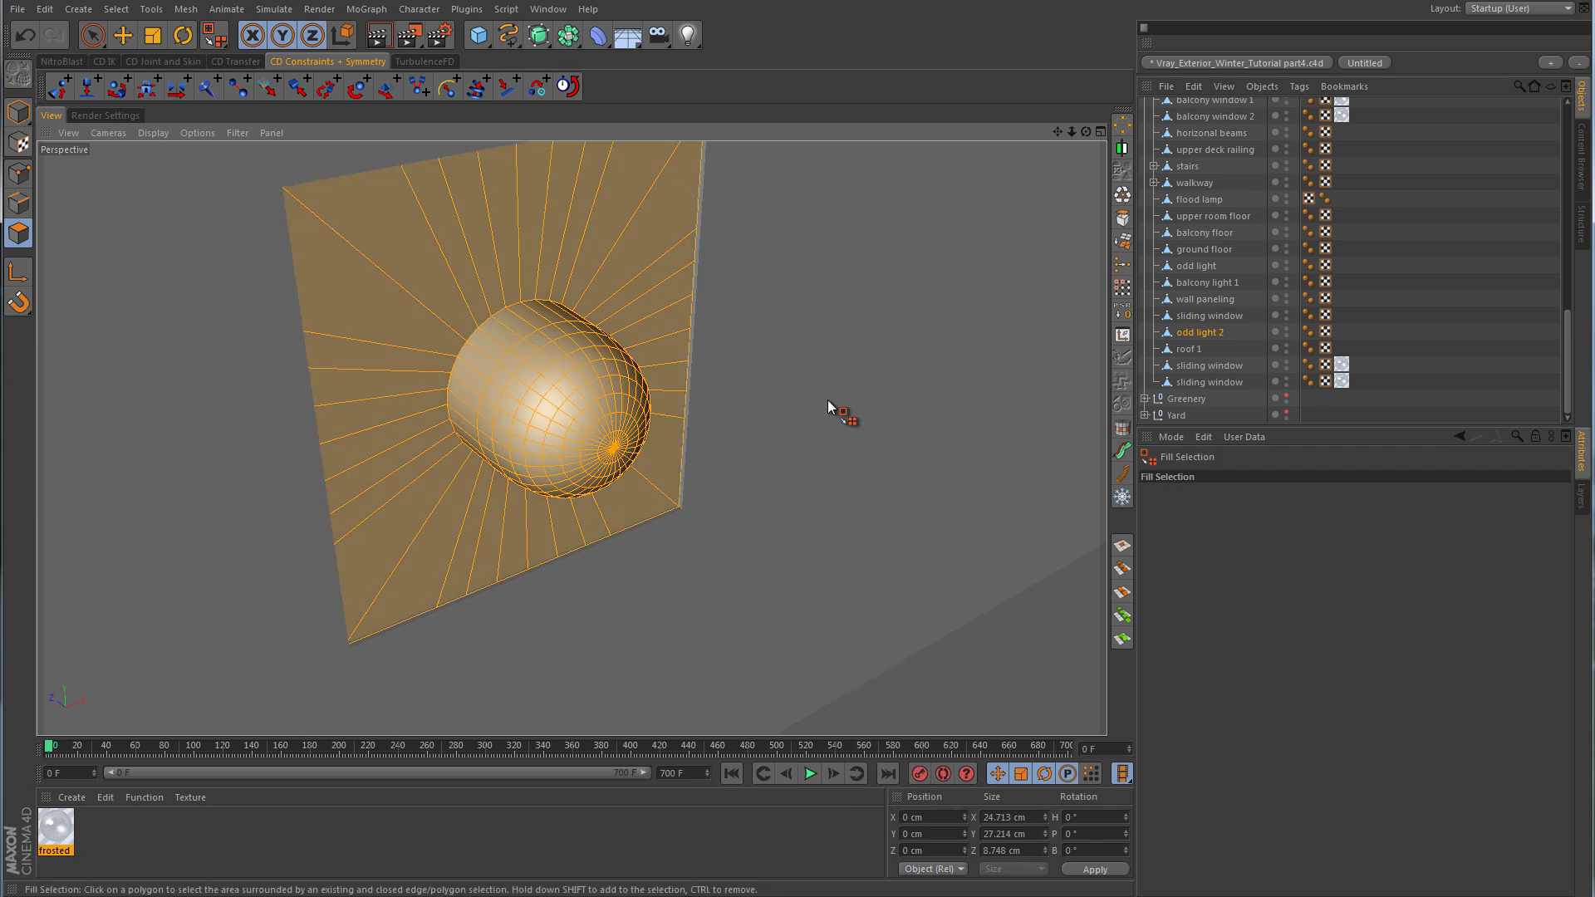
key(u)
key(l)
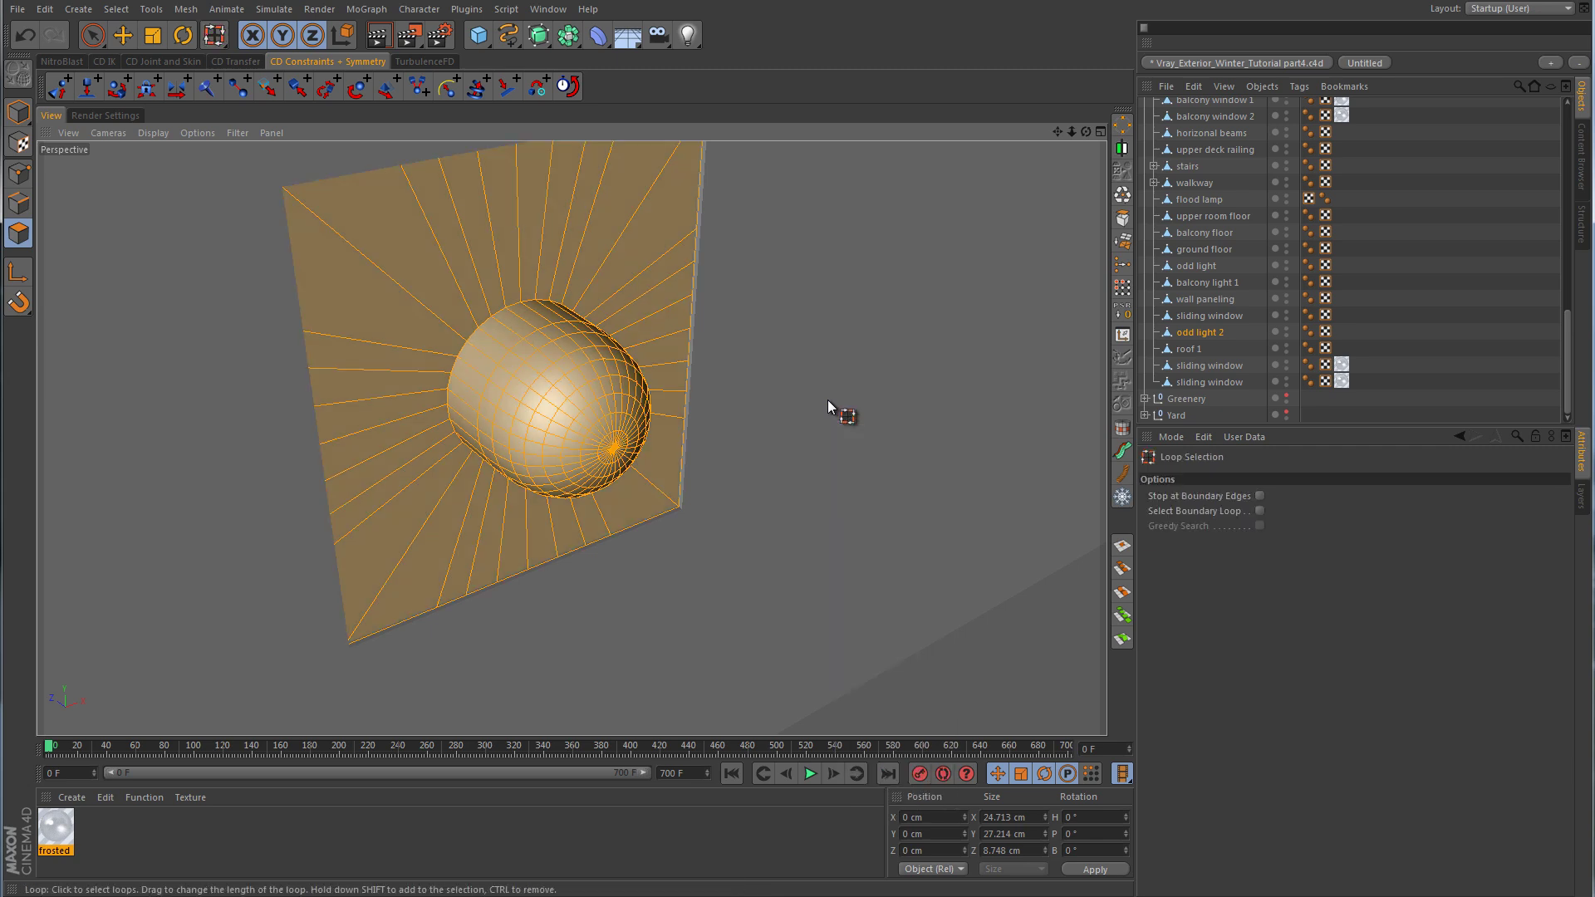
click(495, 345)
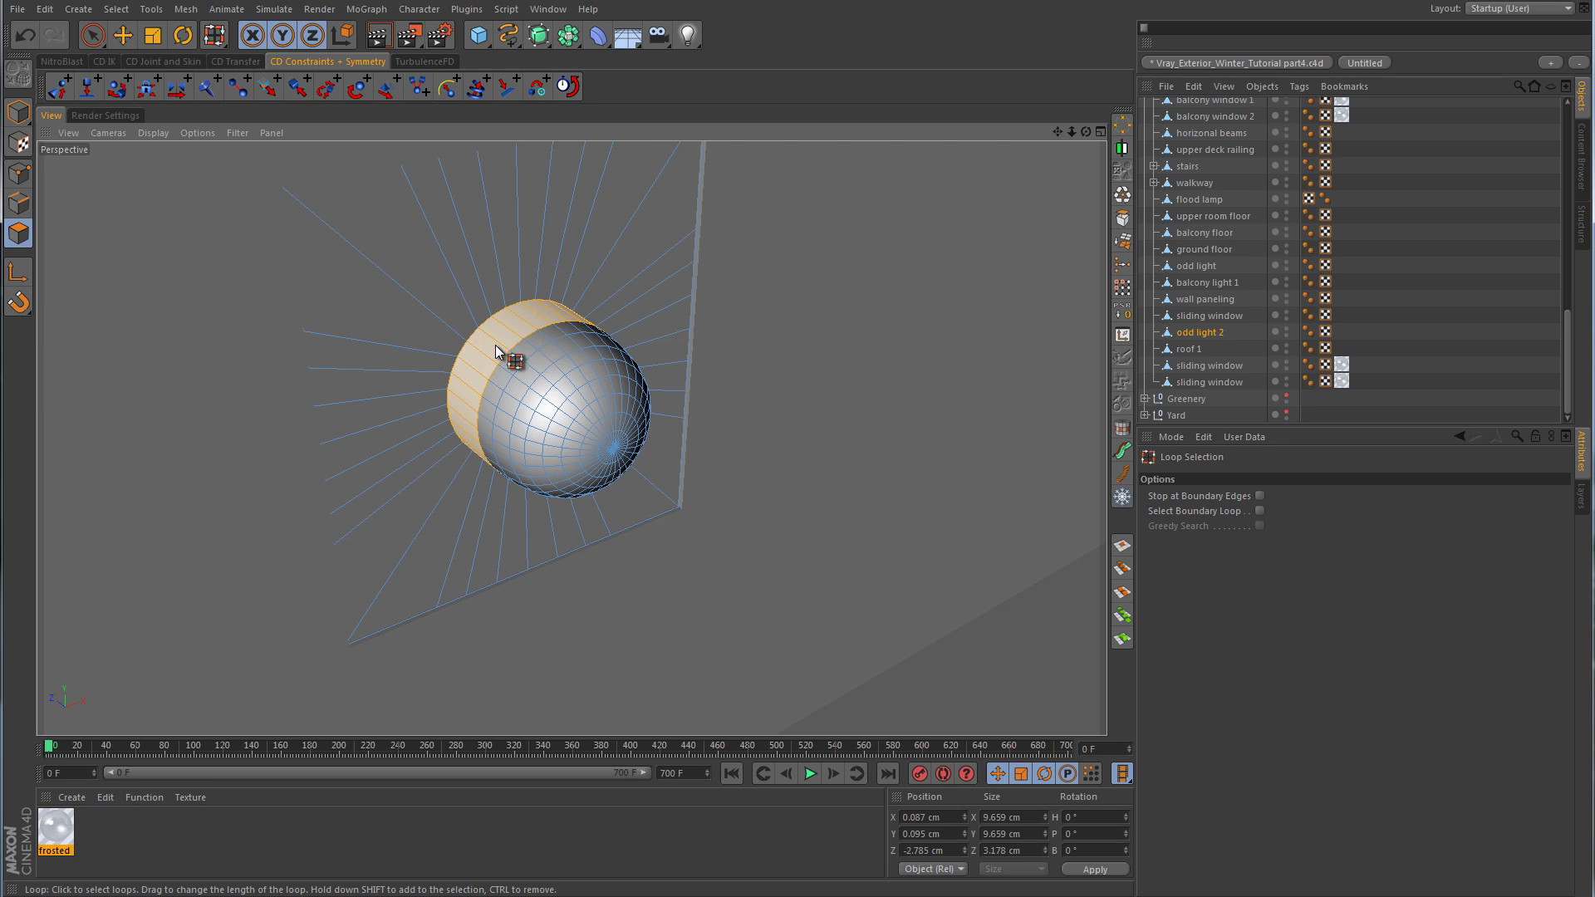
key(u)
key(f)
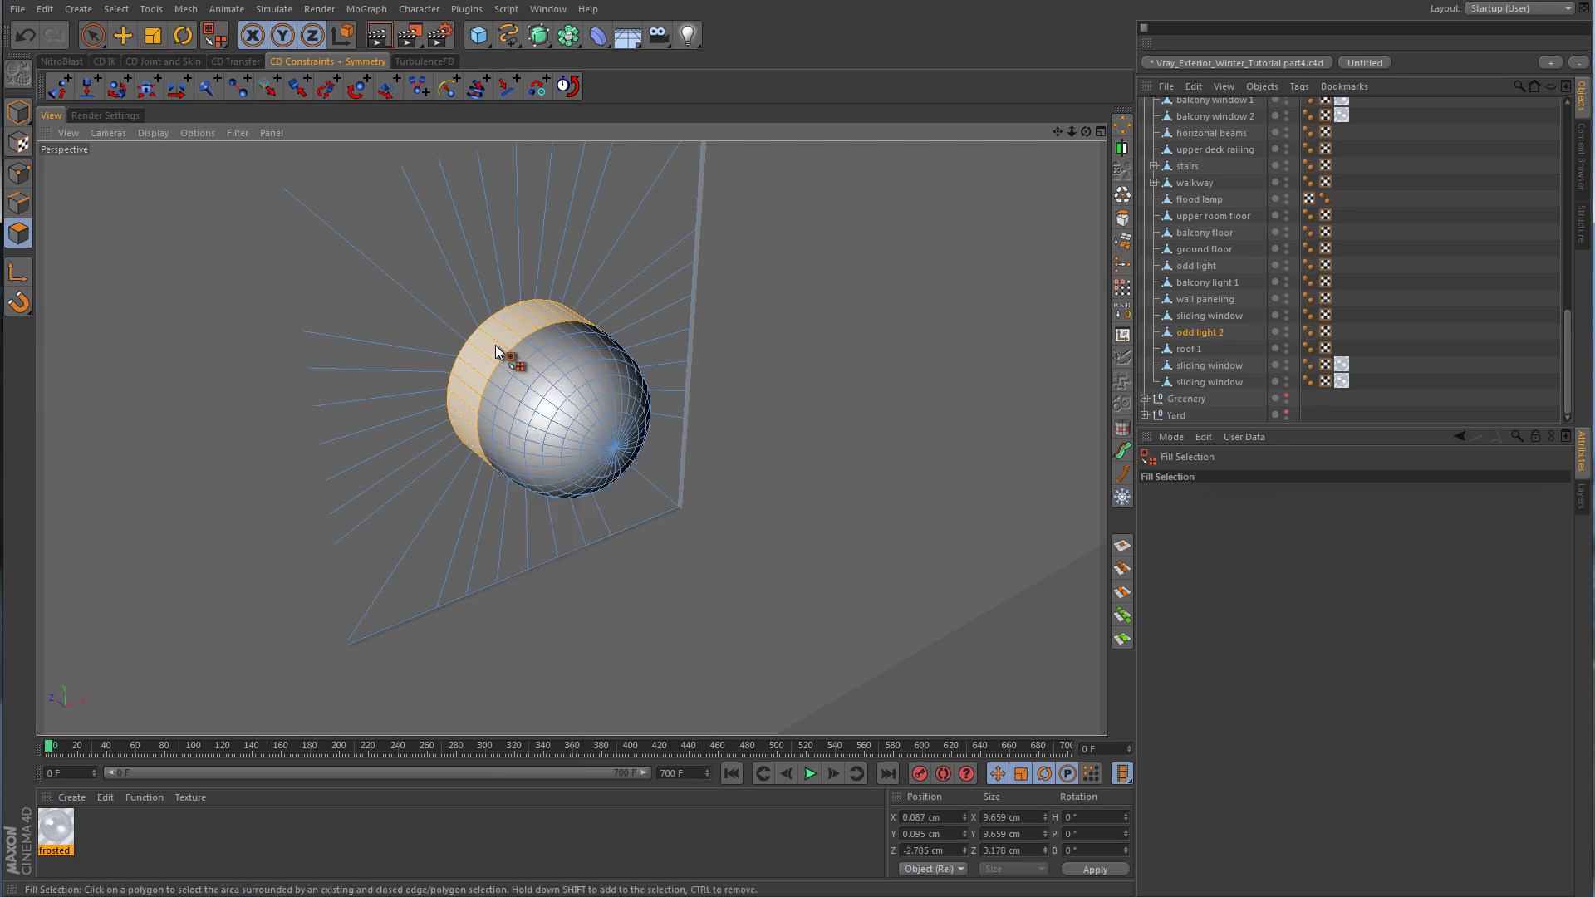
click(589, 422)
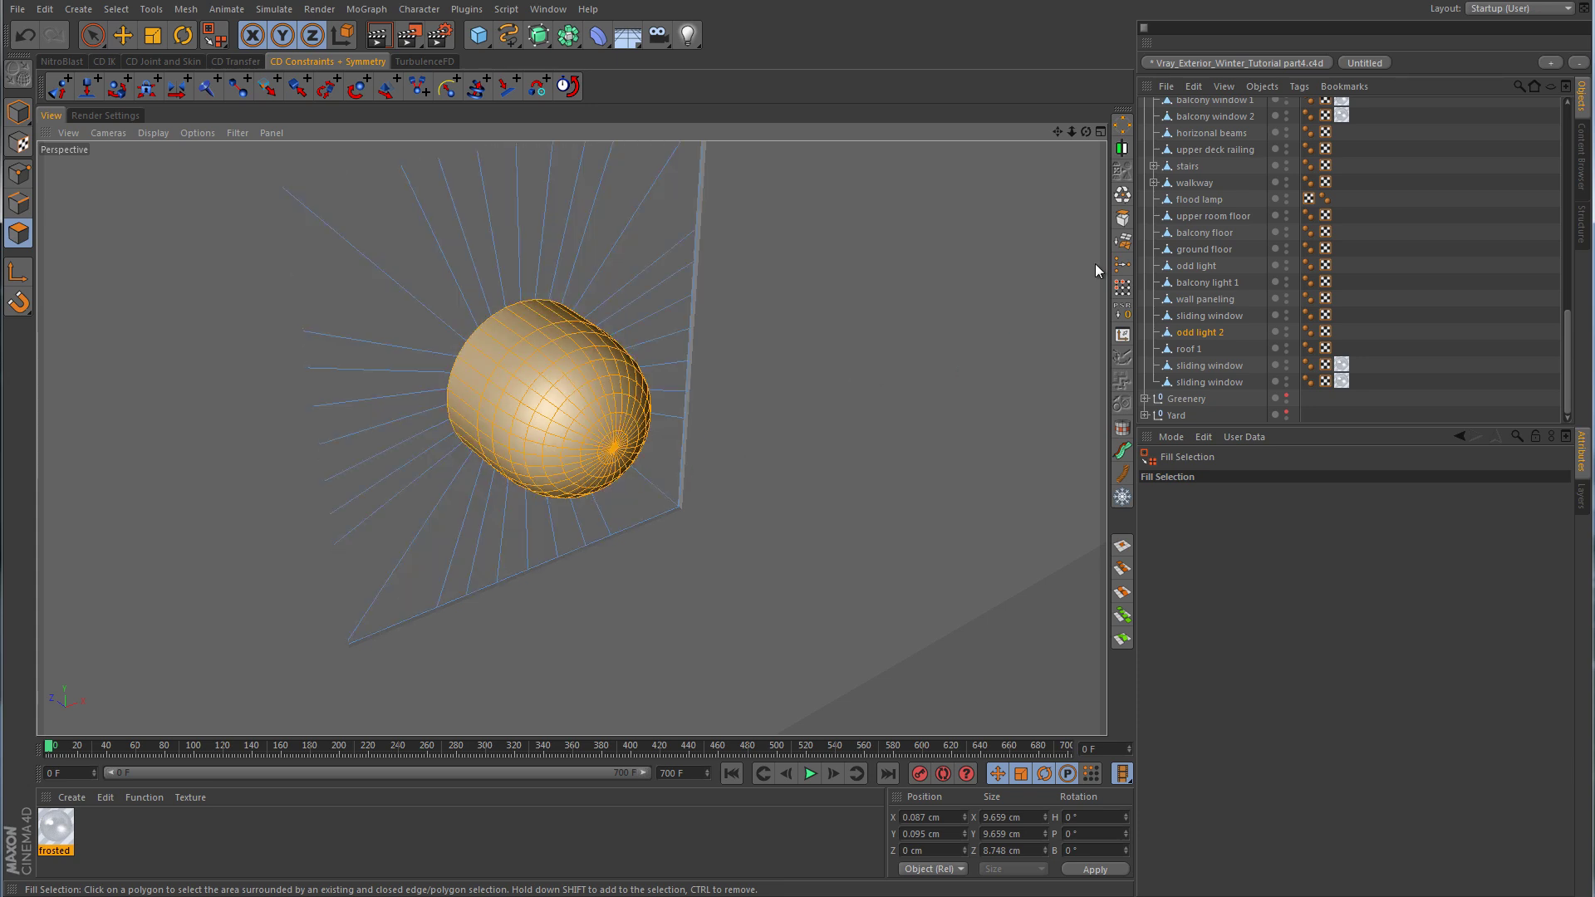
Split the bulb polygons into a new odd light 2 object and clear the selection.
click(1123, 221)
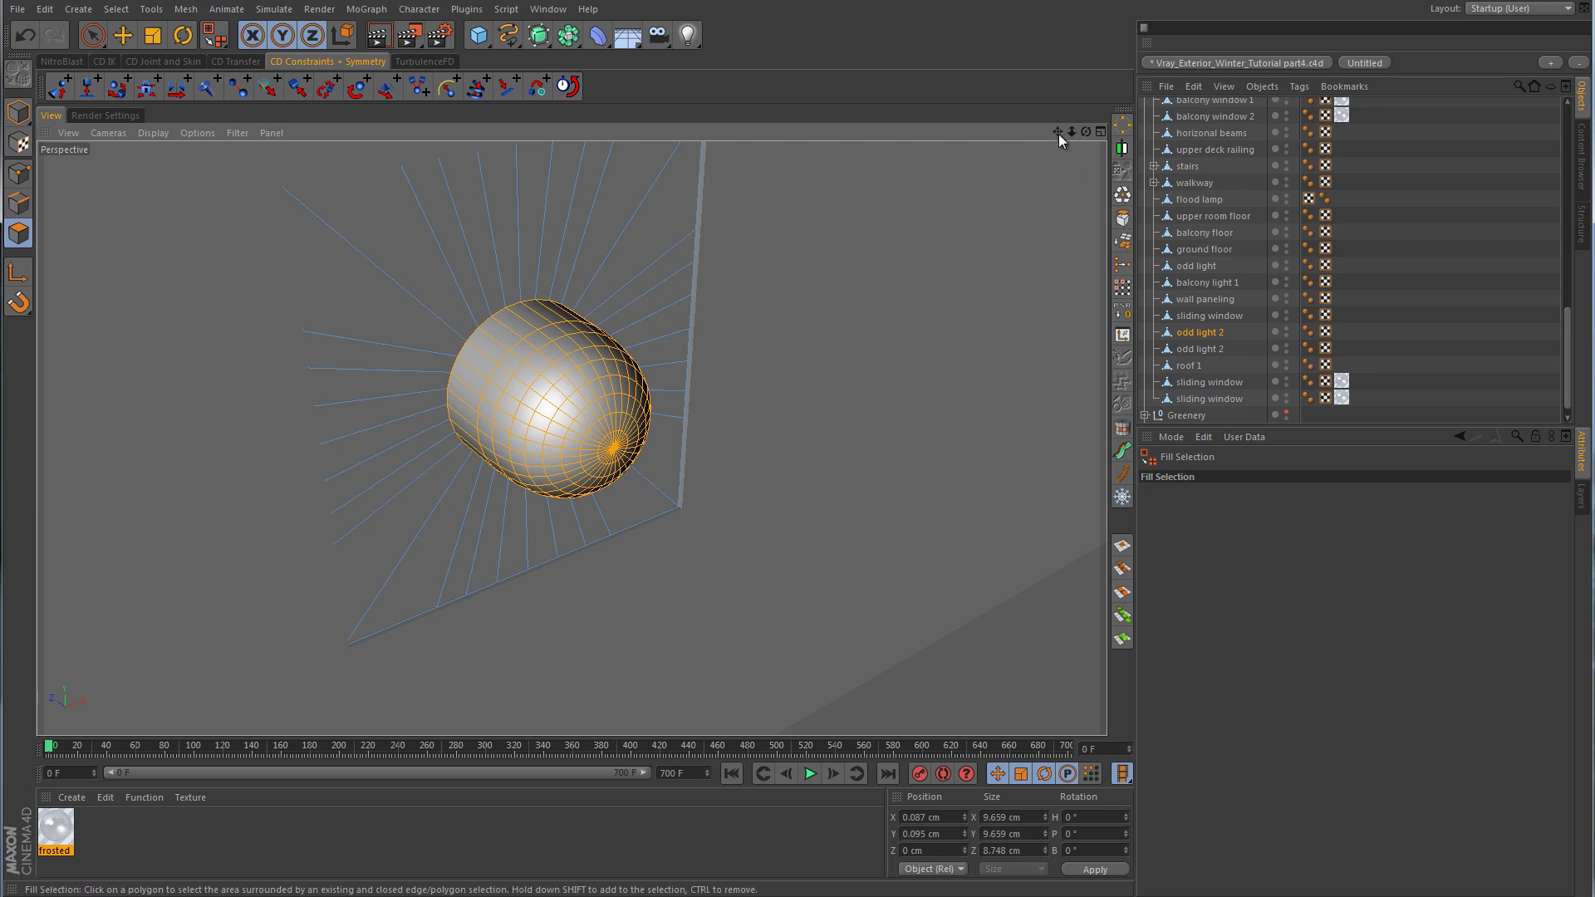
drag(1058, 131, 1068, 131)
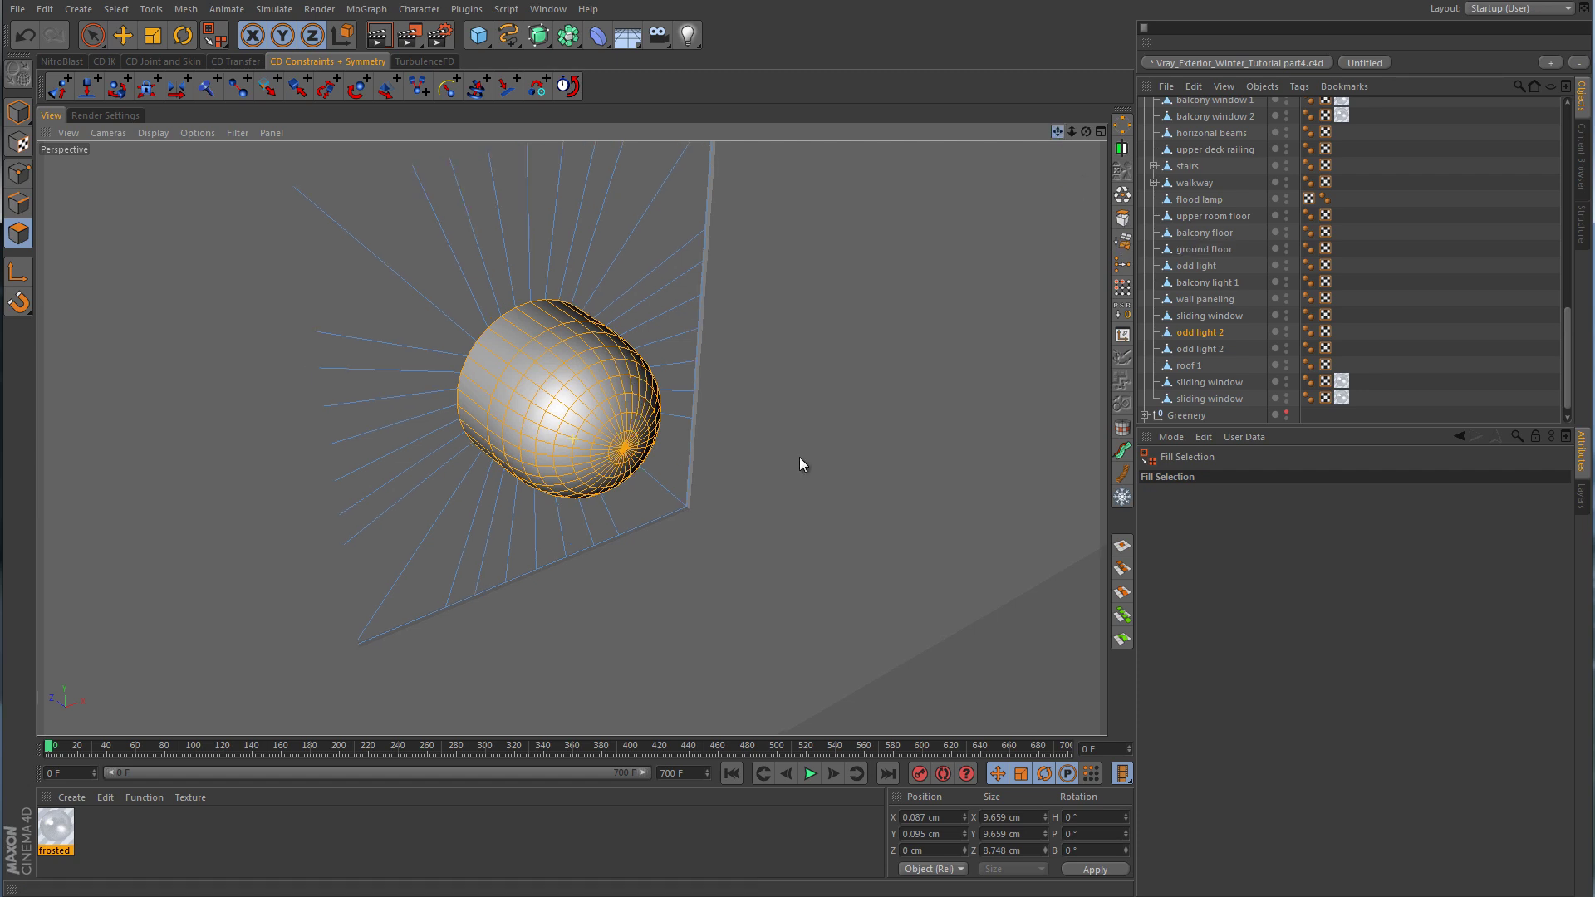
click(553, 372)
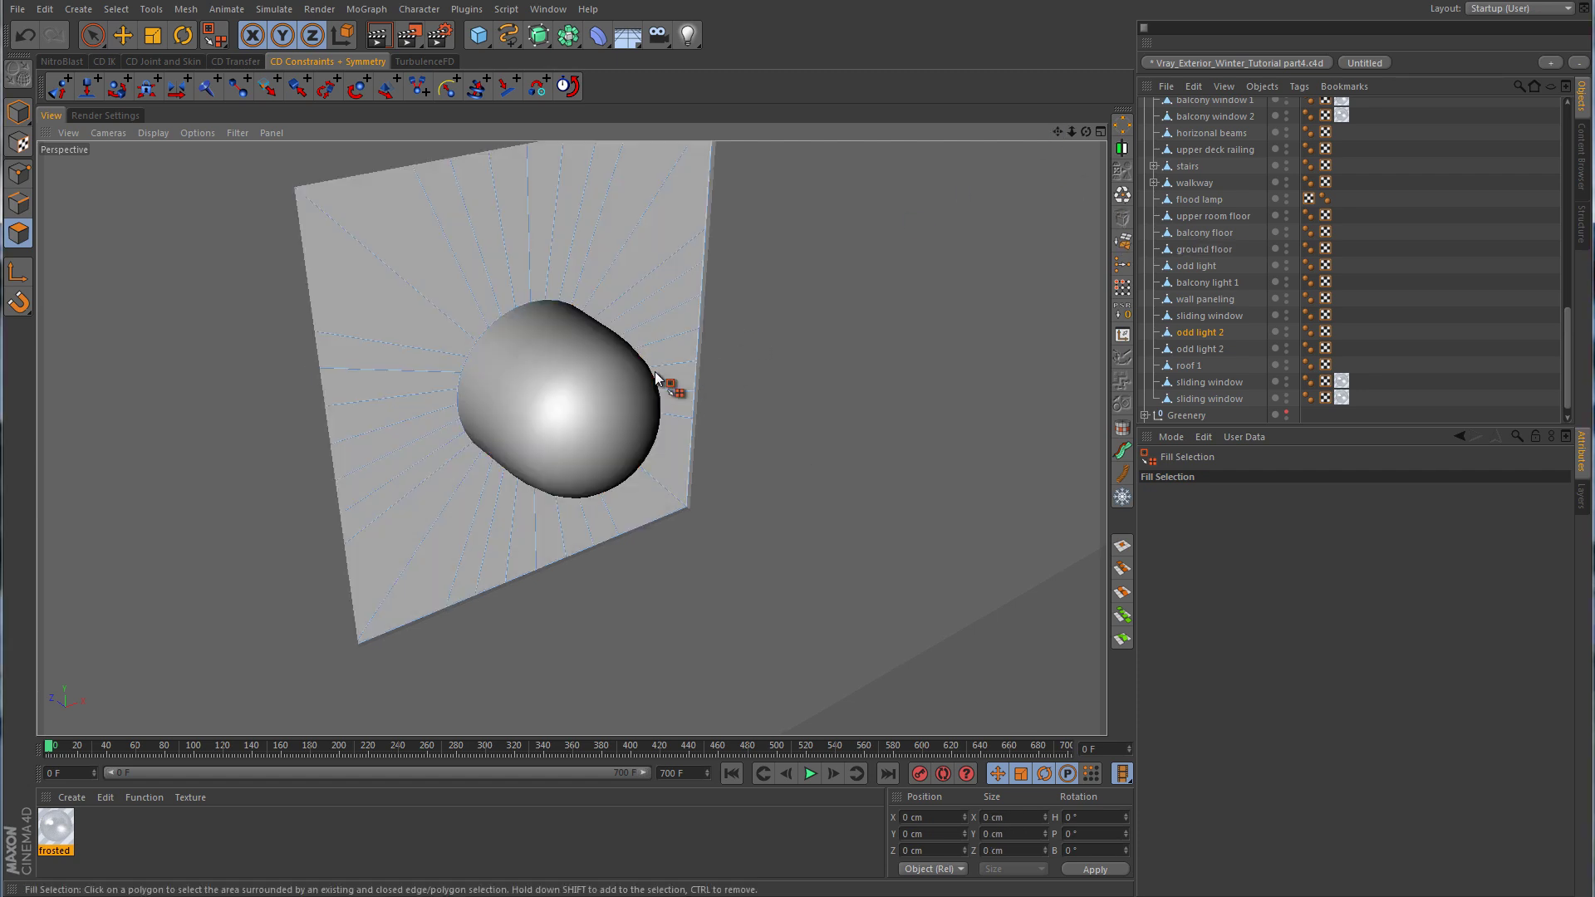
Optimize the lamp mesh in point mode to merge duplicate points.
key(Delete)
click(19, 173)
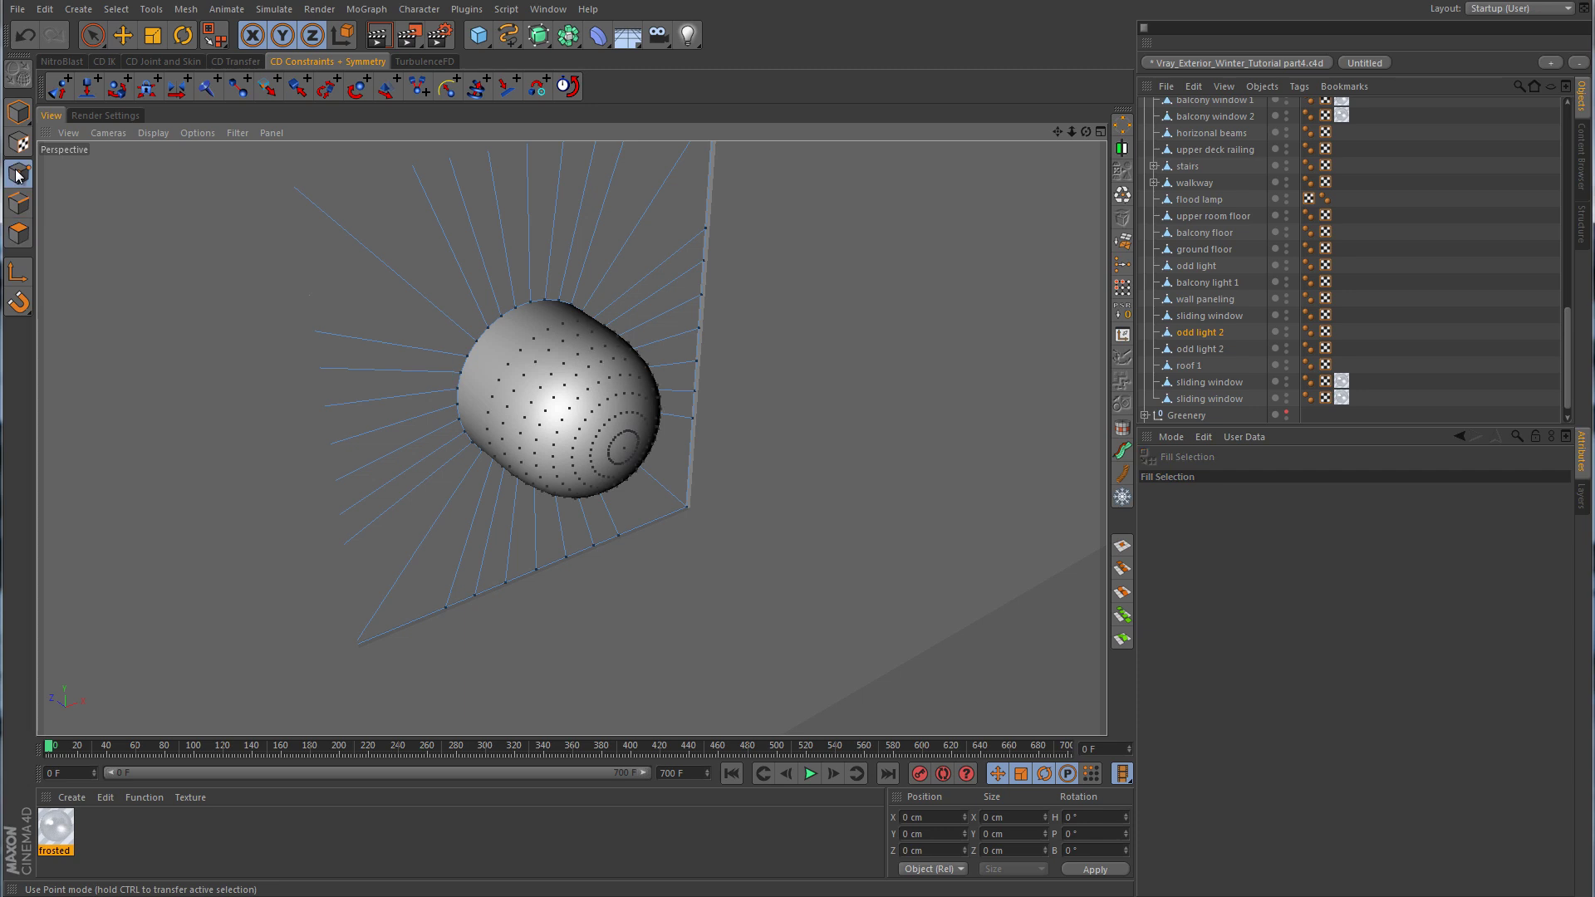
click(104, 37)
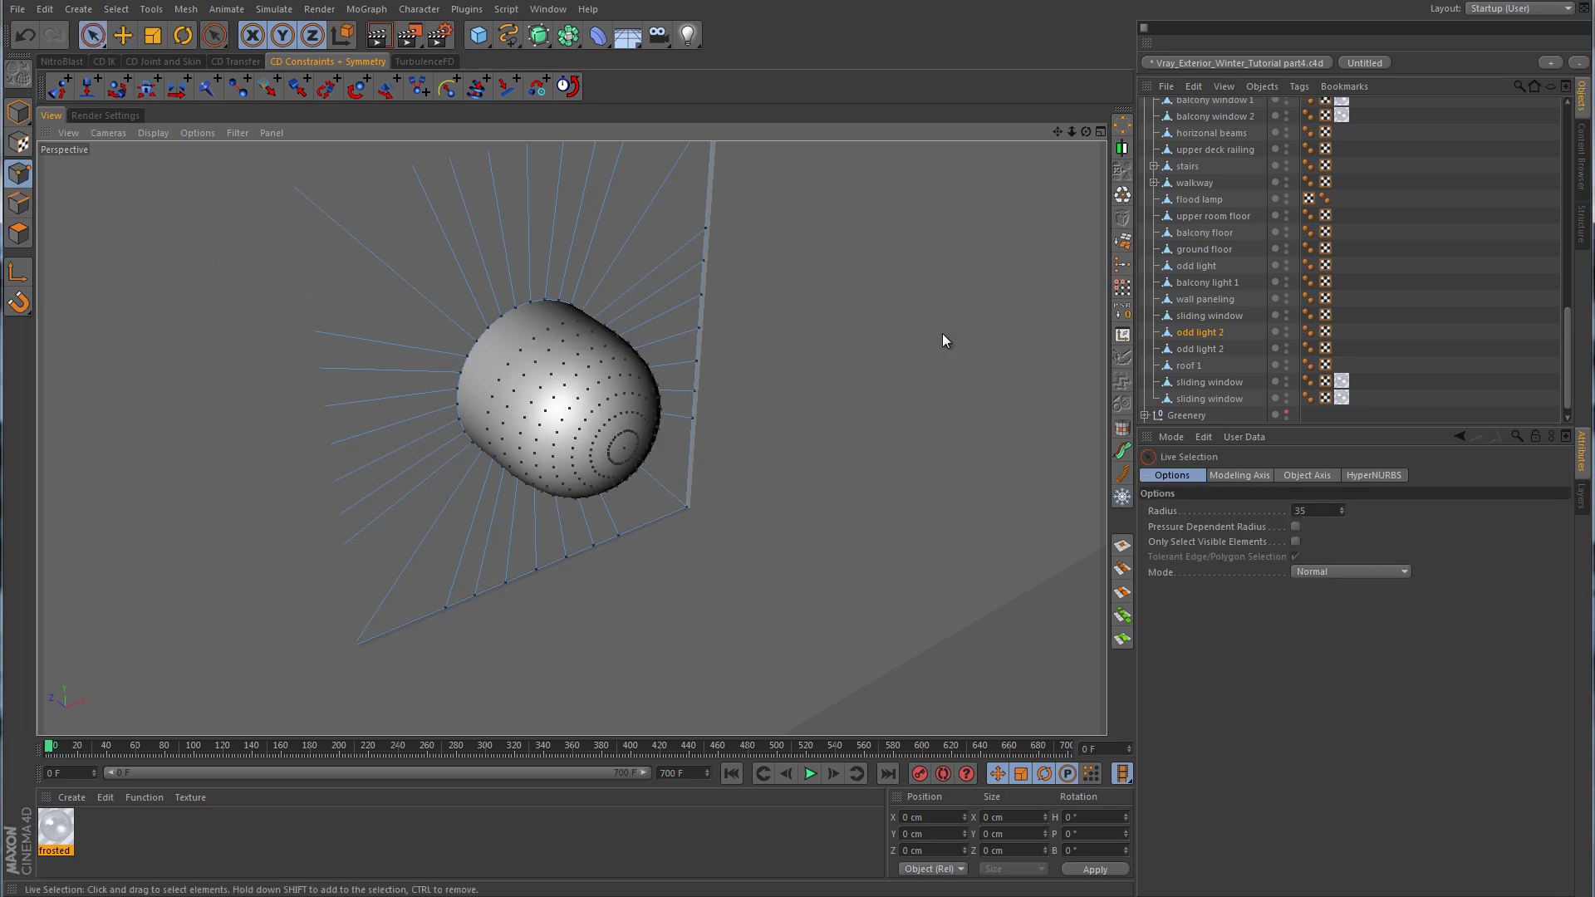
click(1123, 197)
Rename the original lamp to 'odd light 2 base' and parent the split-off odd light 2 under it.
click(1215, 331)
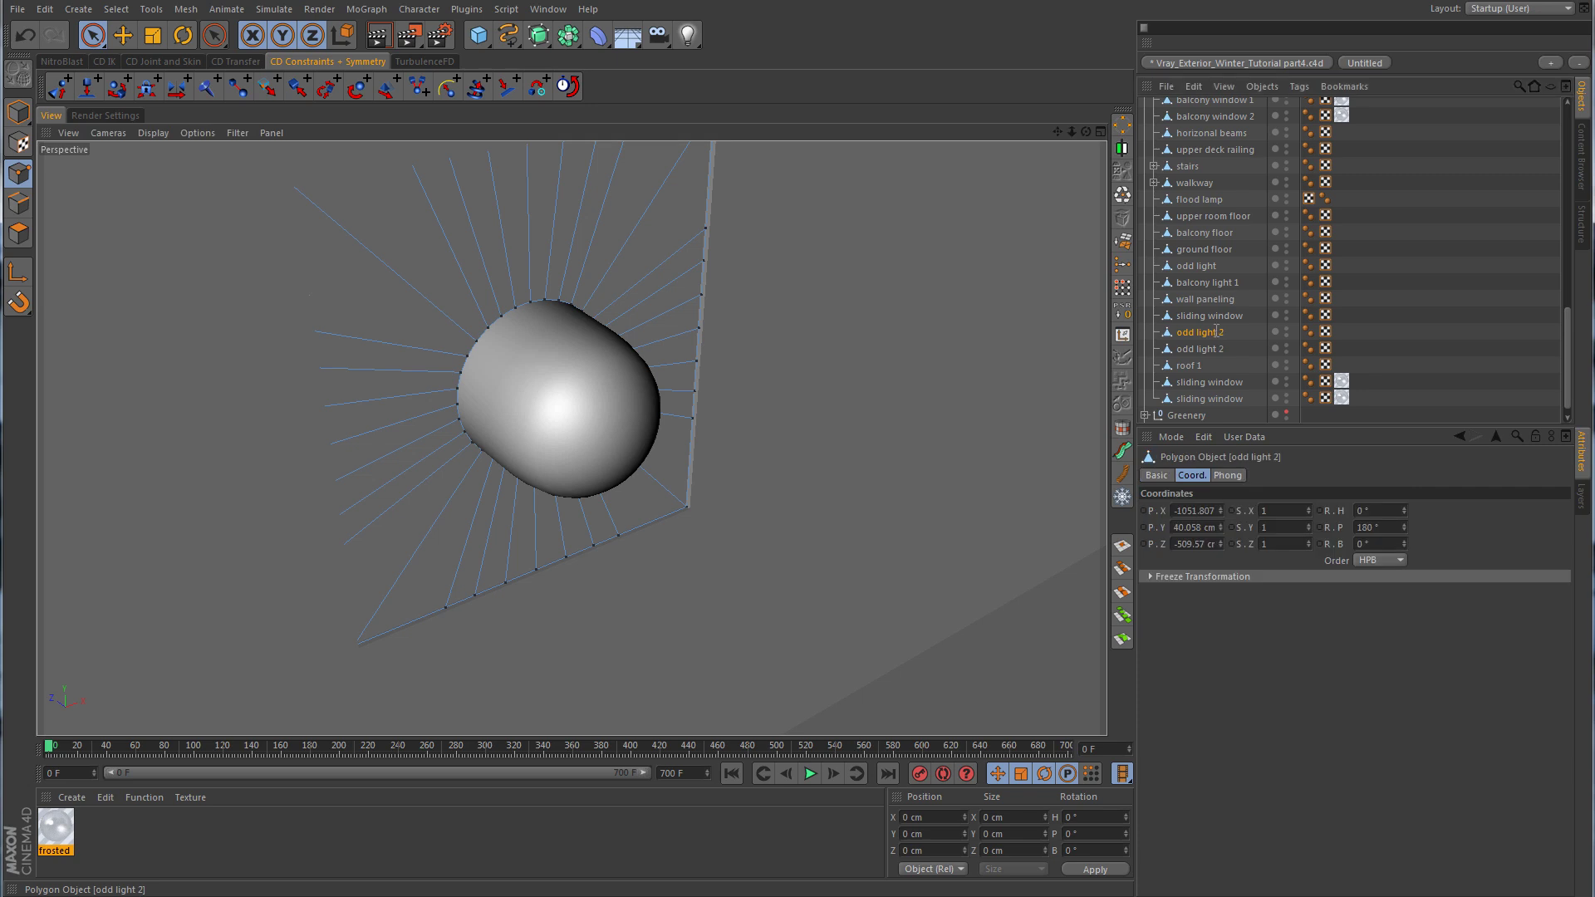
double_click(1215, 331)
click(1223, 332)
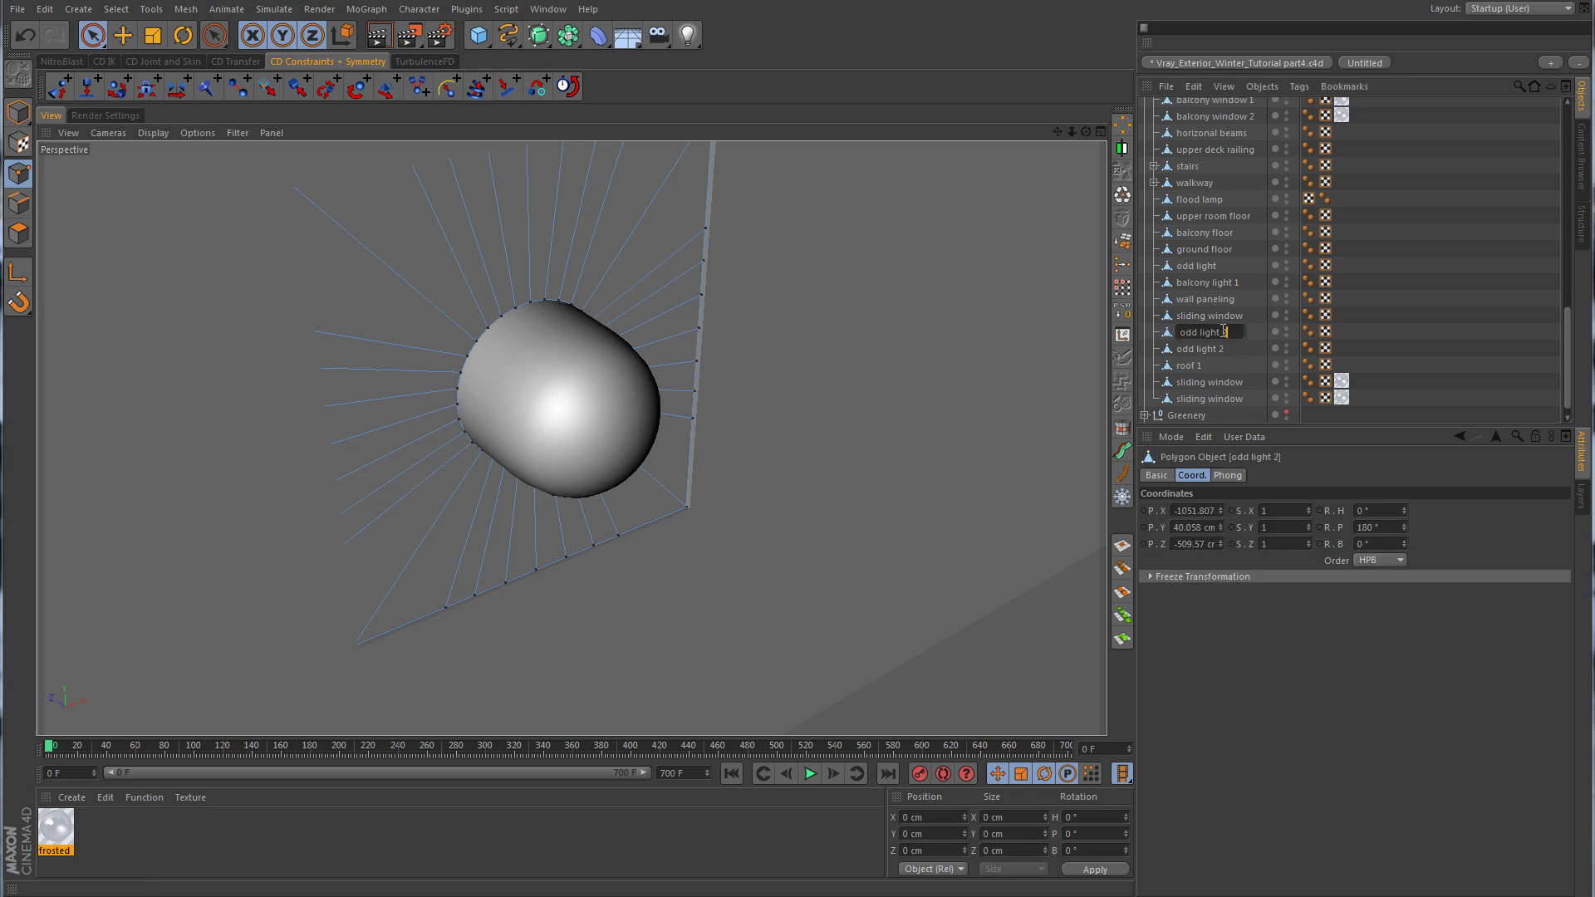
text(base)
key(Tab)
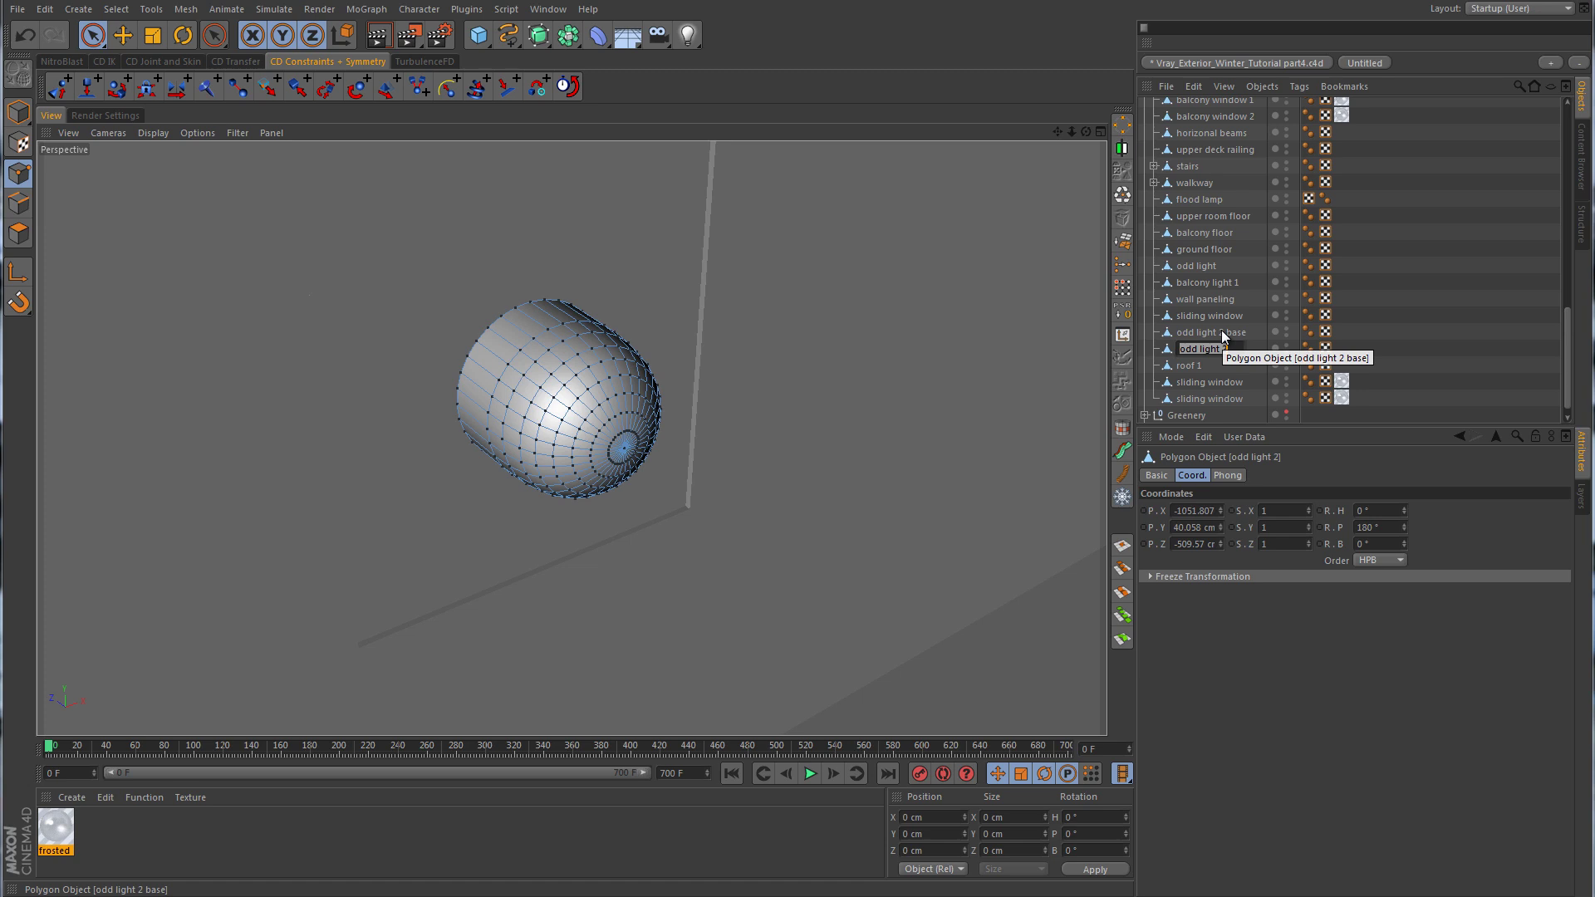
click(1256, 353)
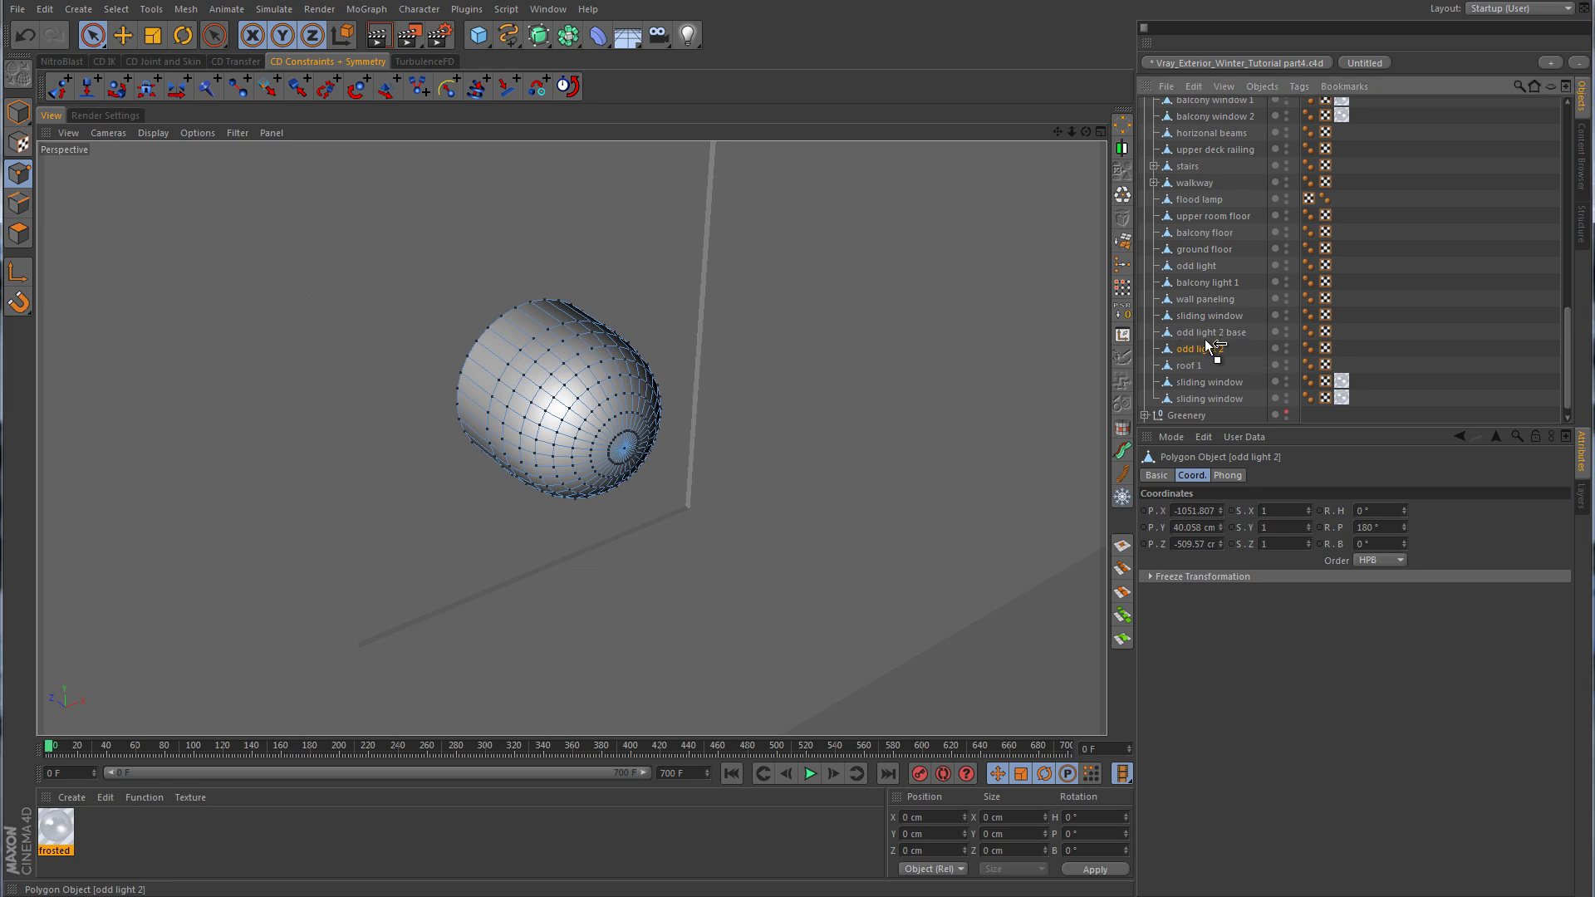
drag(1210, 346, 1205, 330)
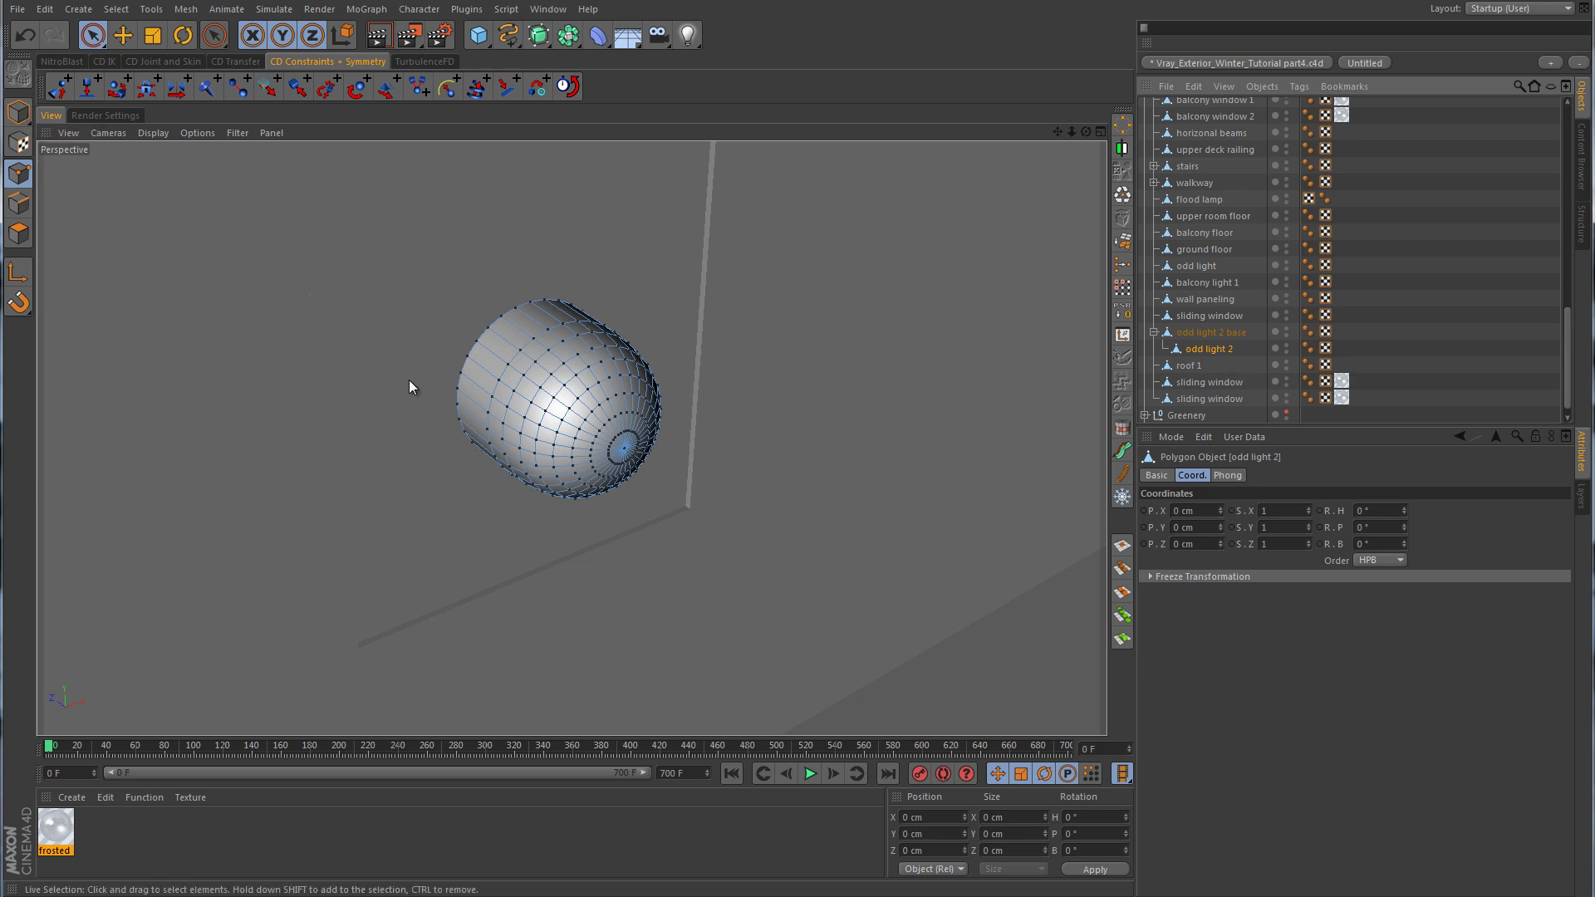
Duplicate the ex flood.1 light and name the copy 'odd light 2'.
click(18, 112)
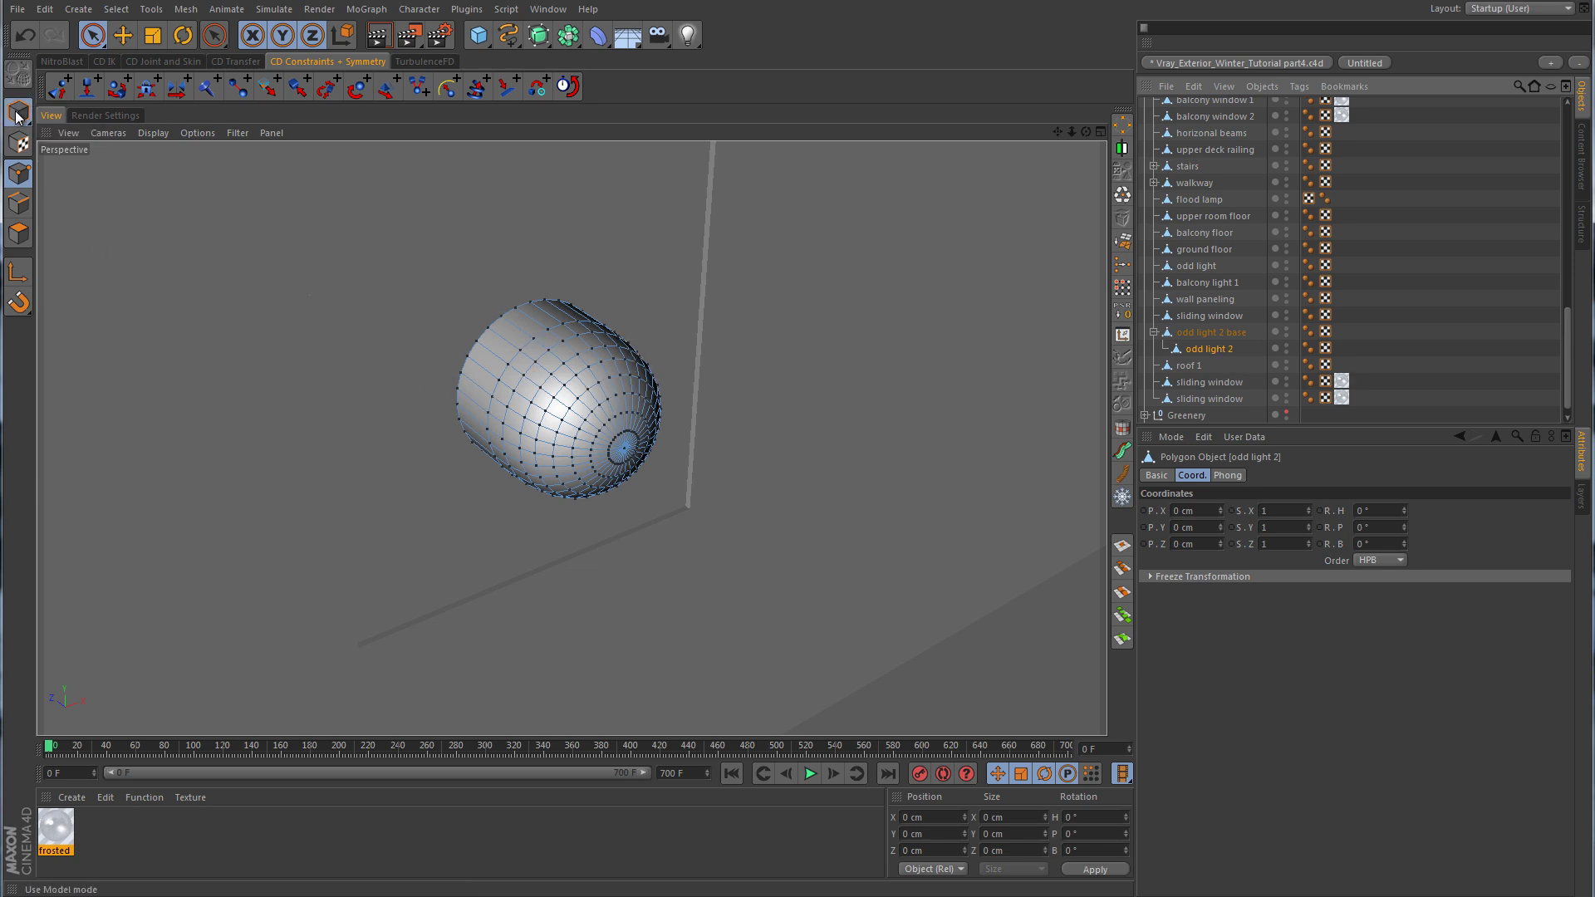
click(131, 35)
alt+drag(435, 251, 839, 266)
scroll(1485, 238, up, 10)
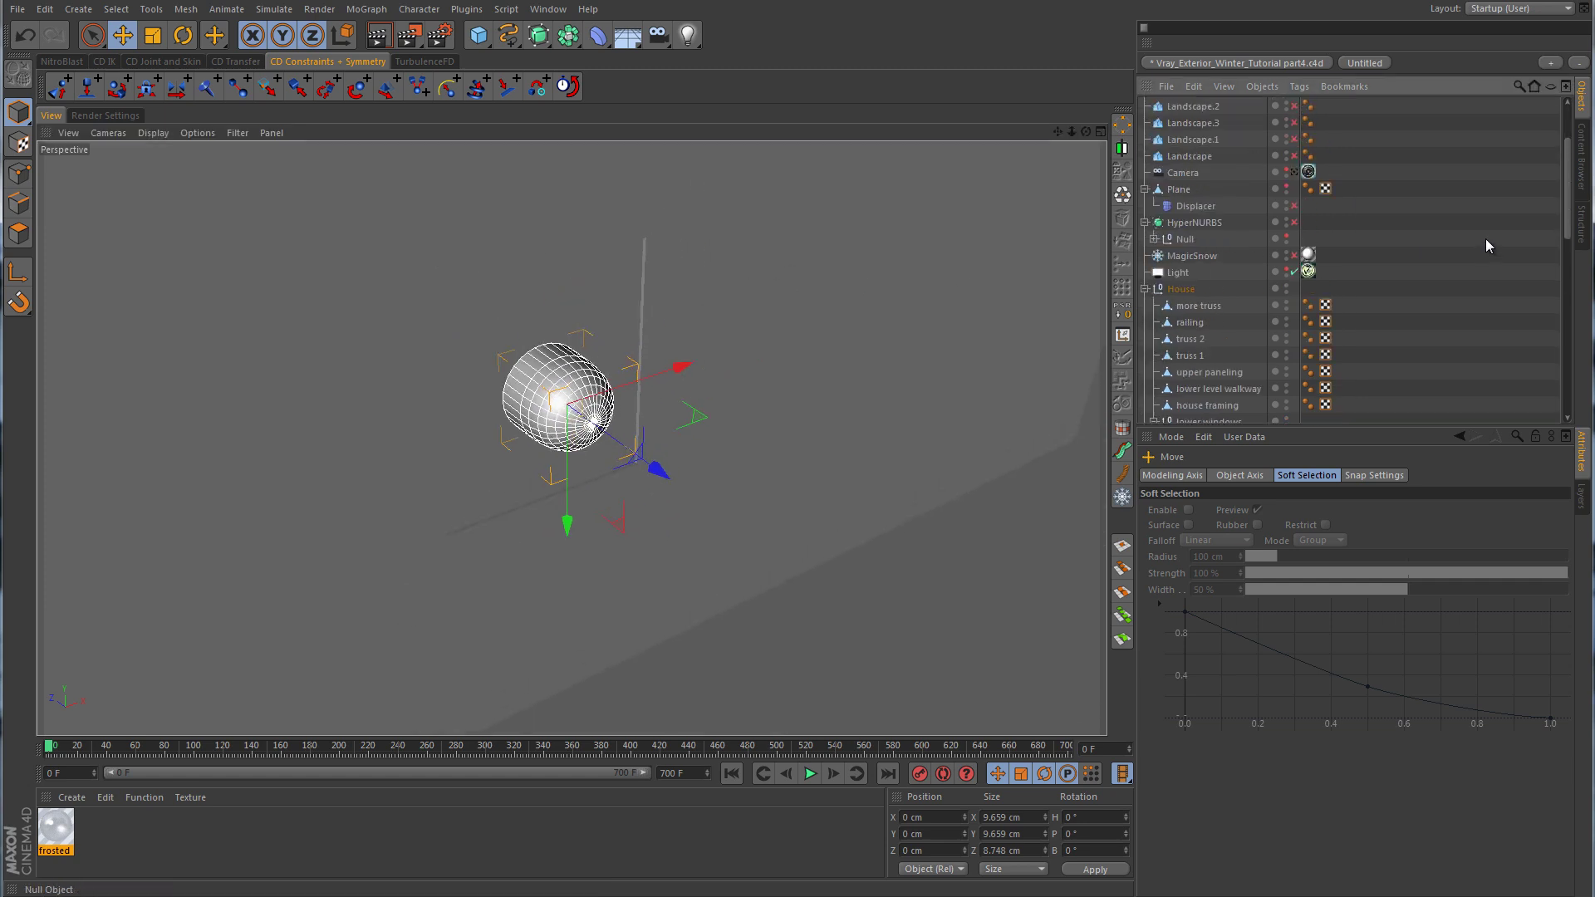
click(1196, 106)
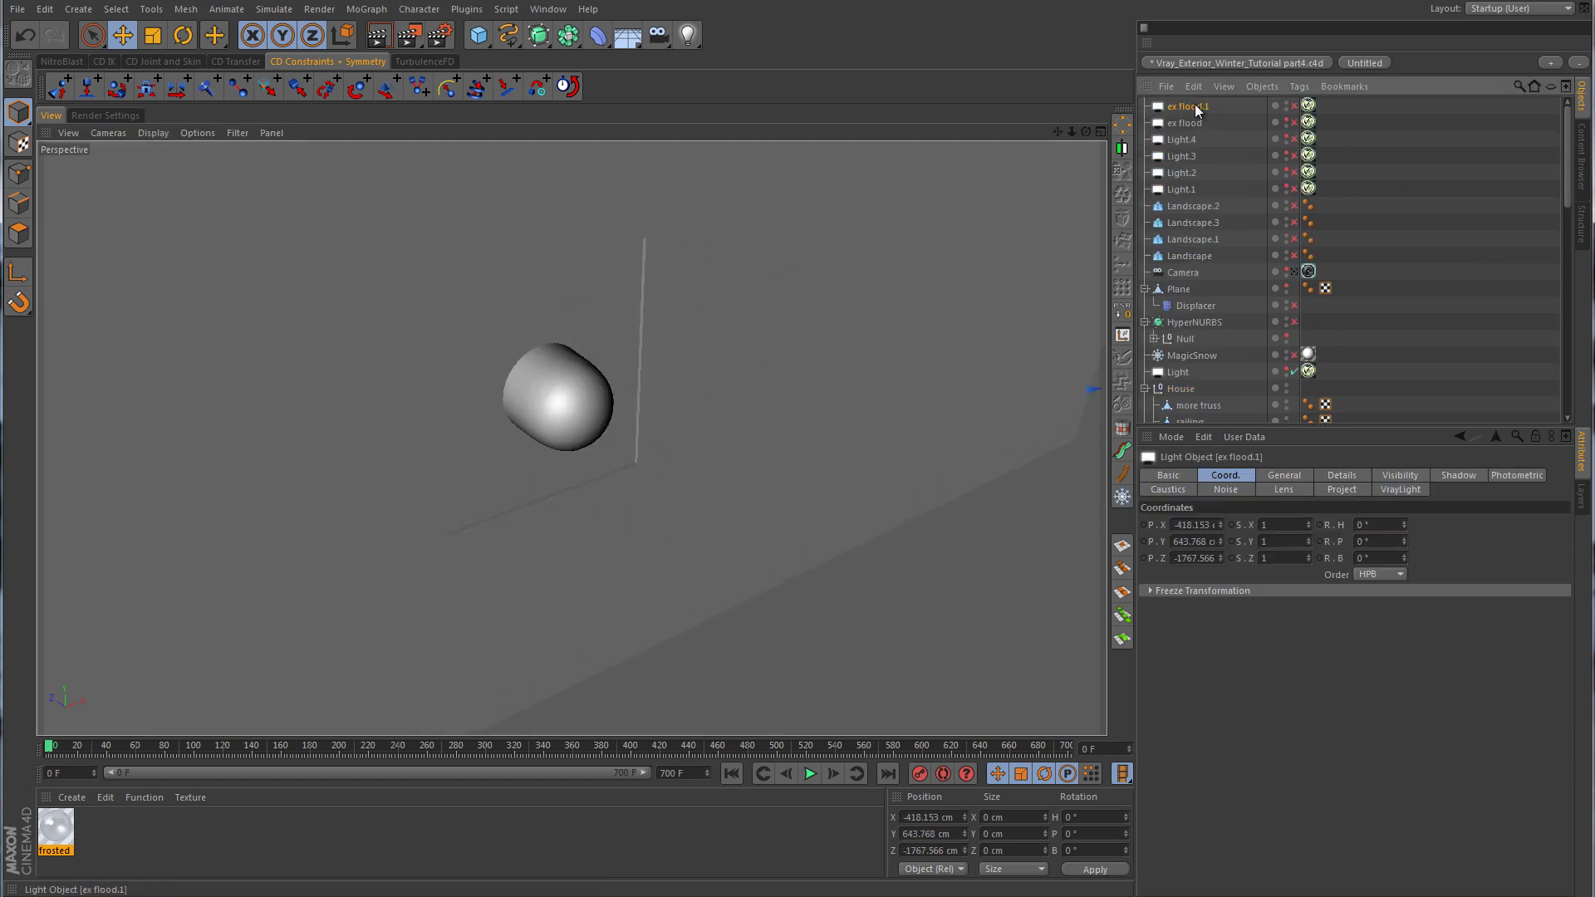
ctrl+drag(1204, 103, 1201, 103)
double_click(1197, 106)
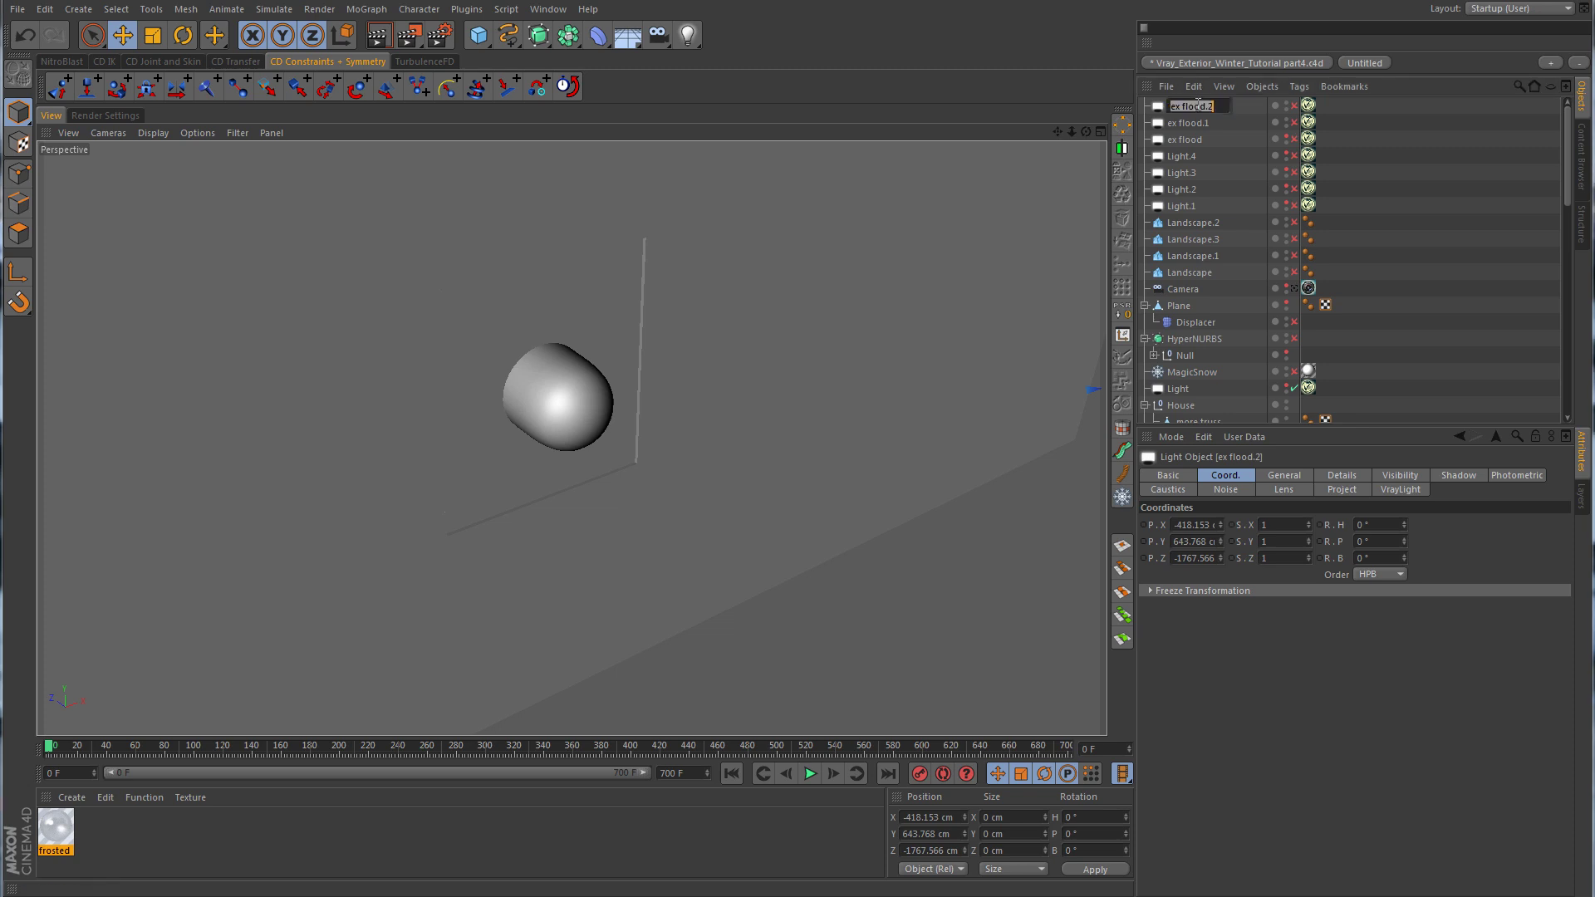
text(odd light 2)
key(Return)
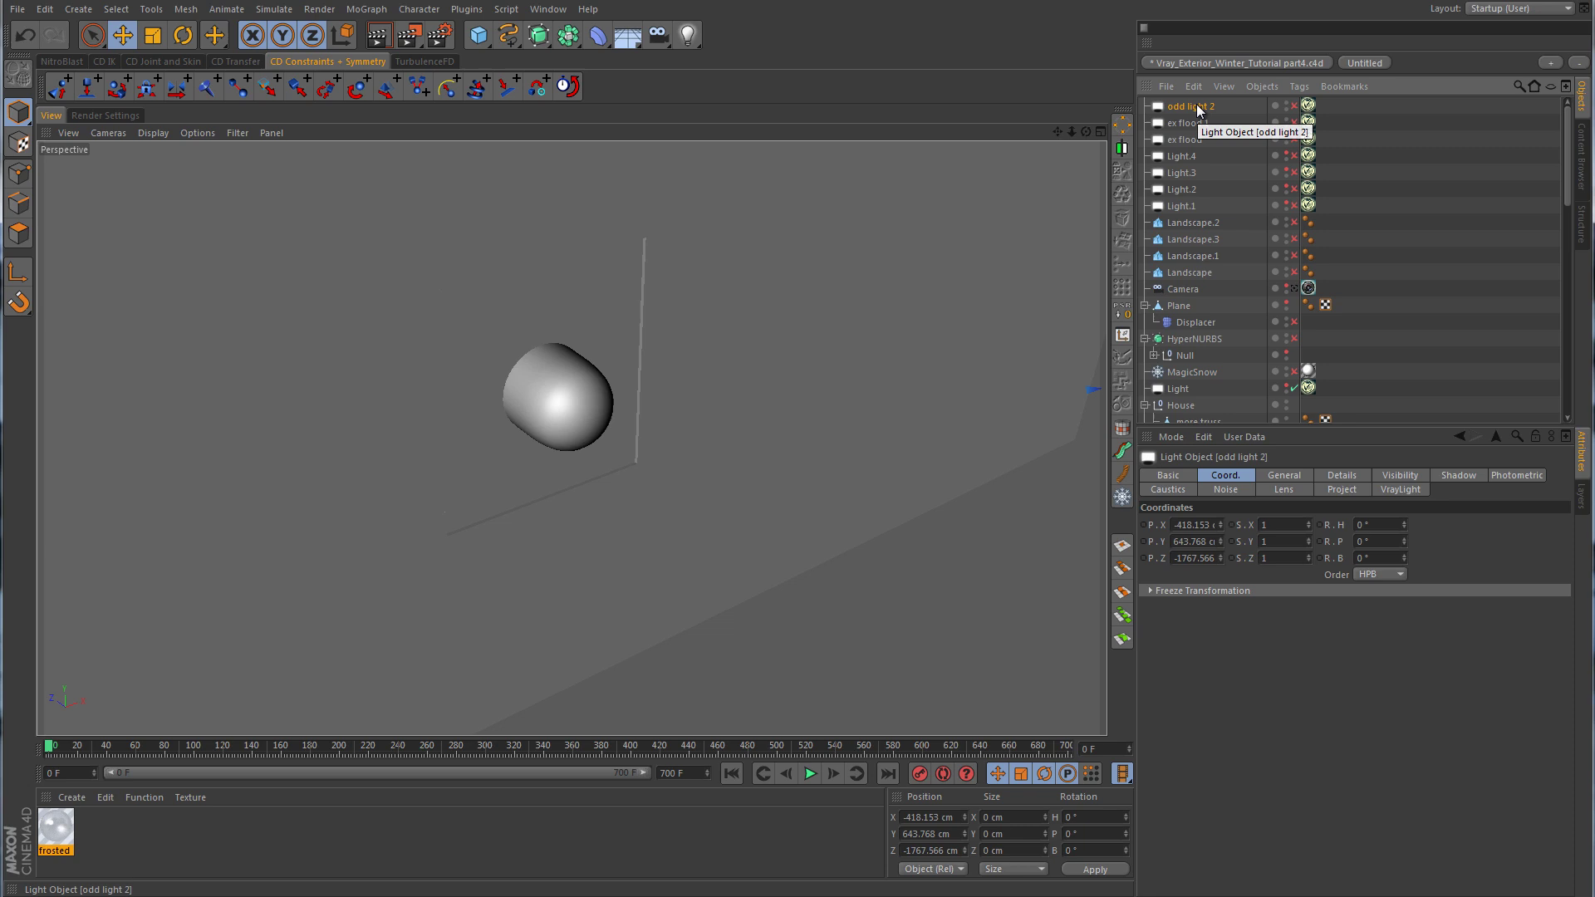
Enable odd light 2 and give its VrayLight tag intensity 1 with area type Mesh.
click(1293, 106)
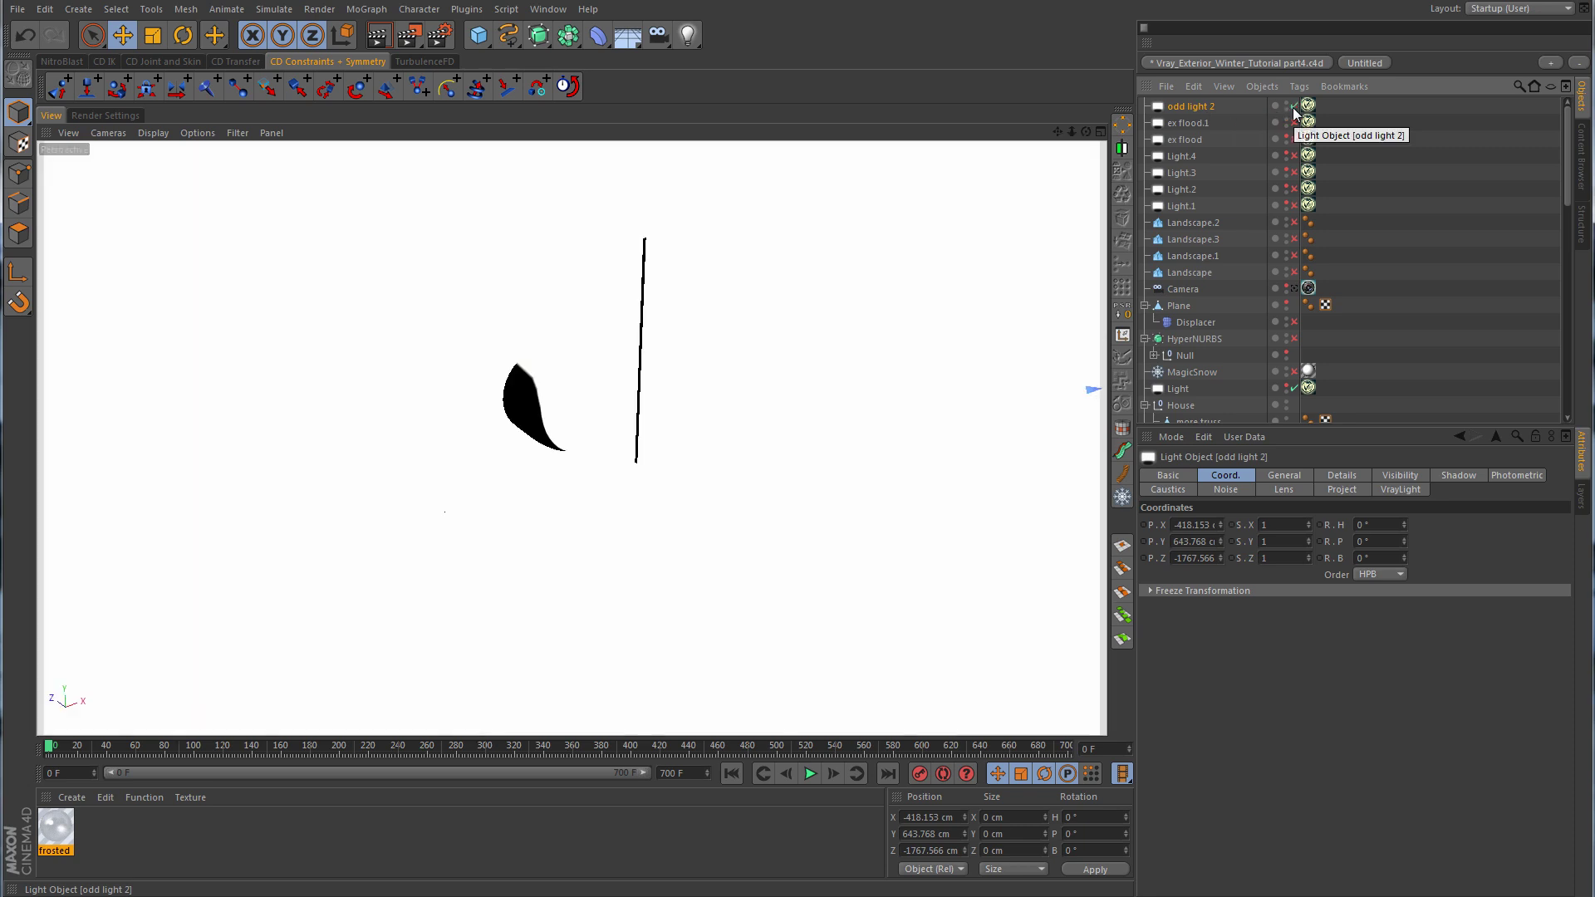
click(1309, 106)
click(1211, 475)
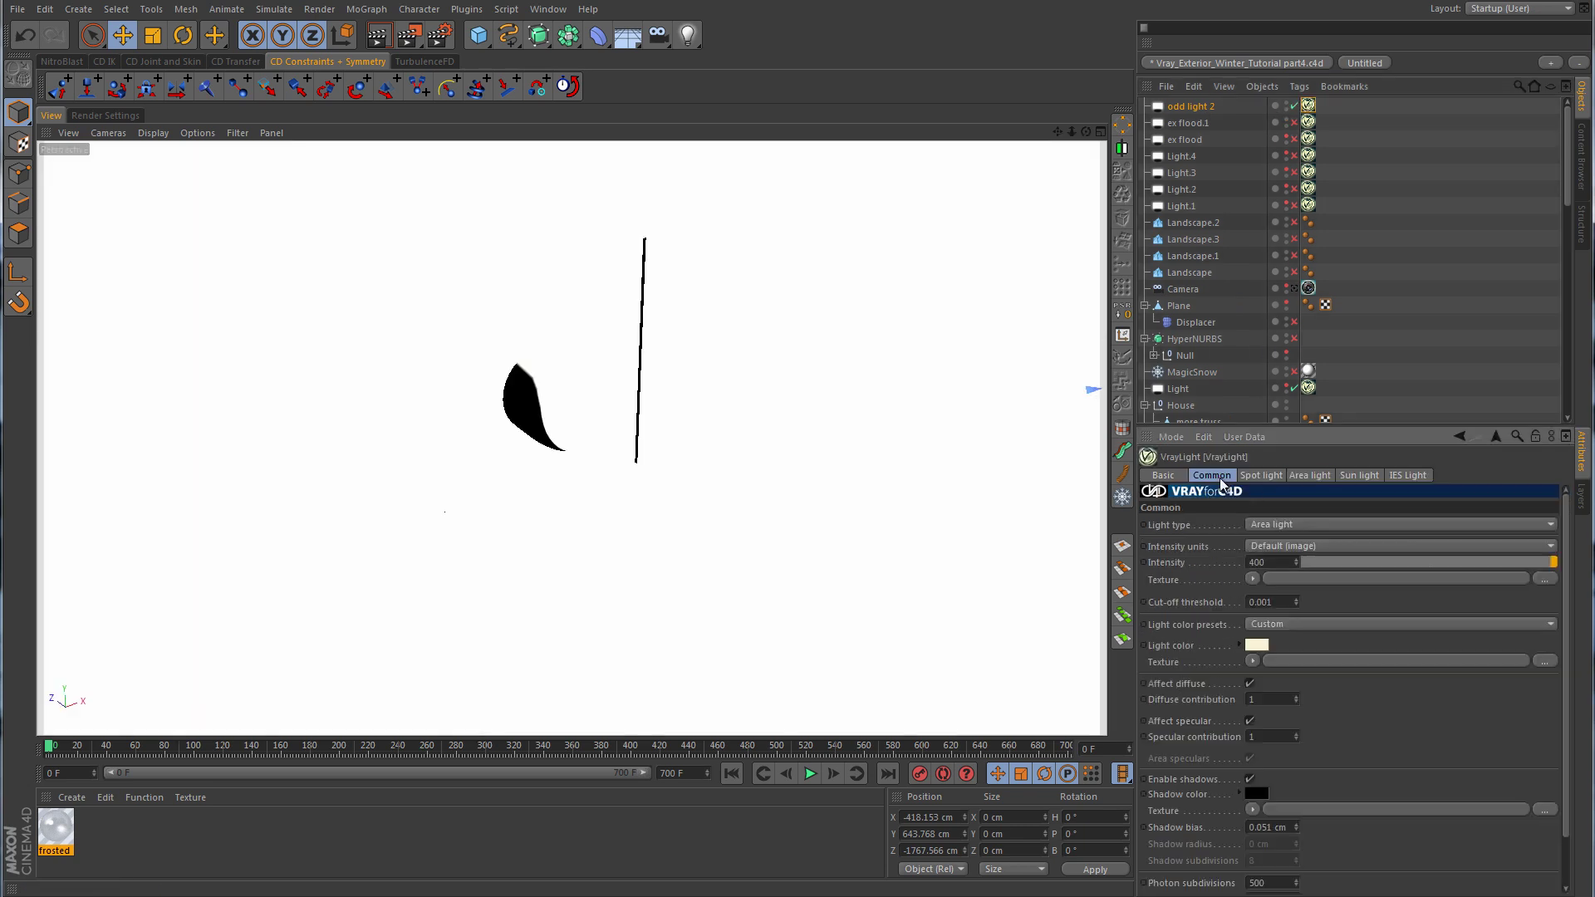
text(1)
key(Return)
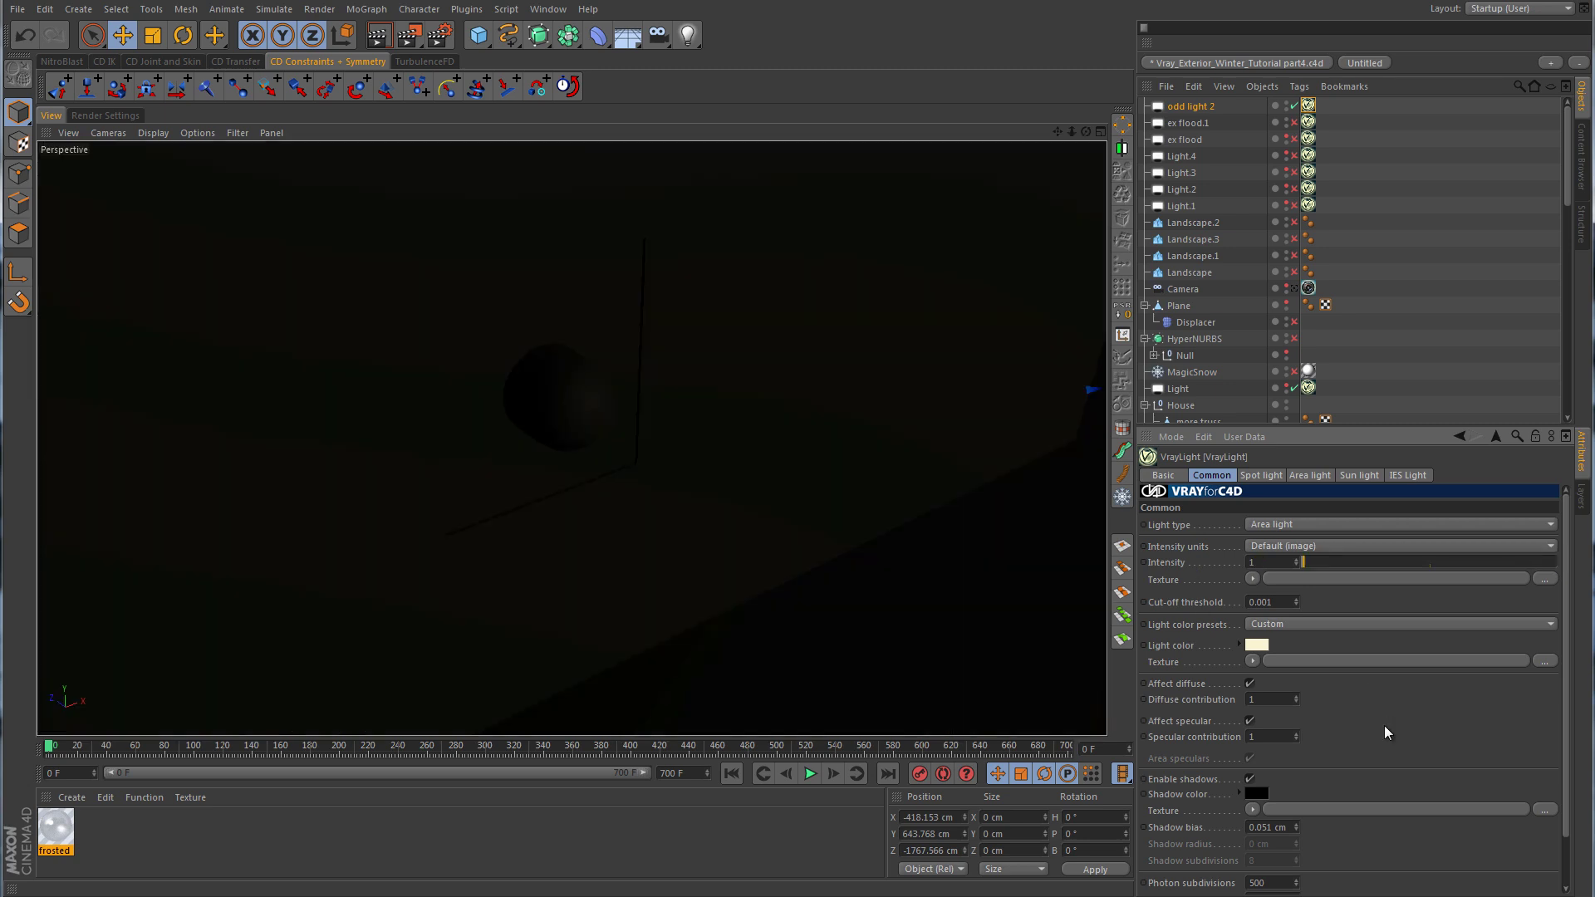
click(1311, 475)
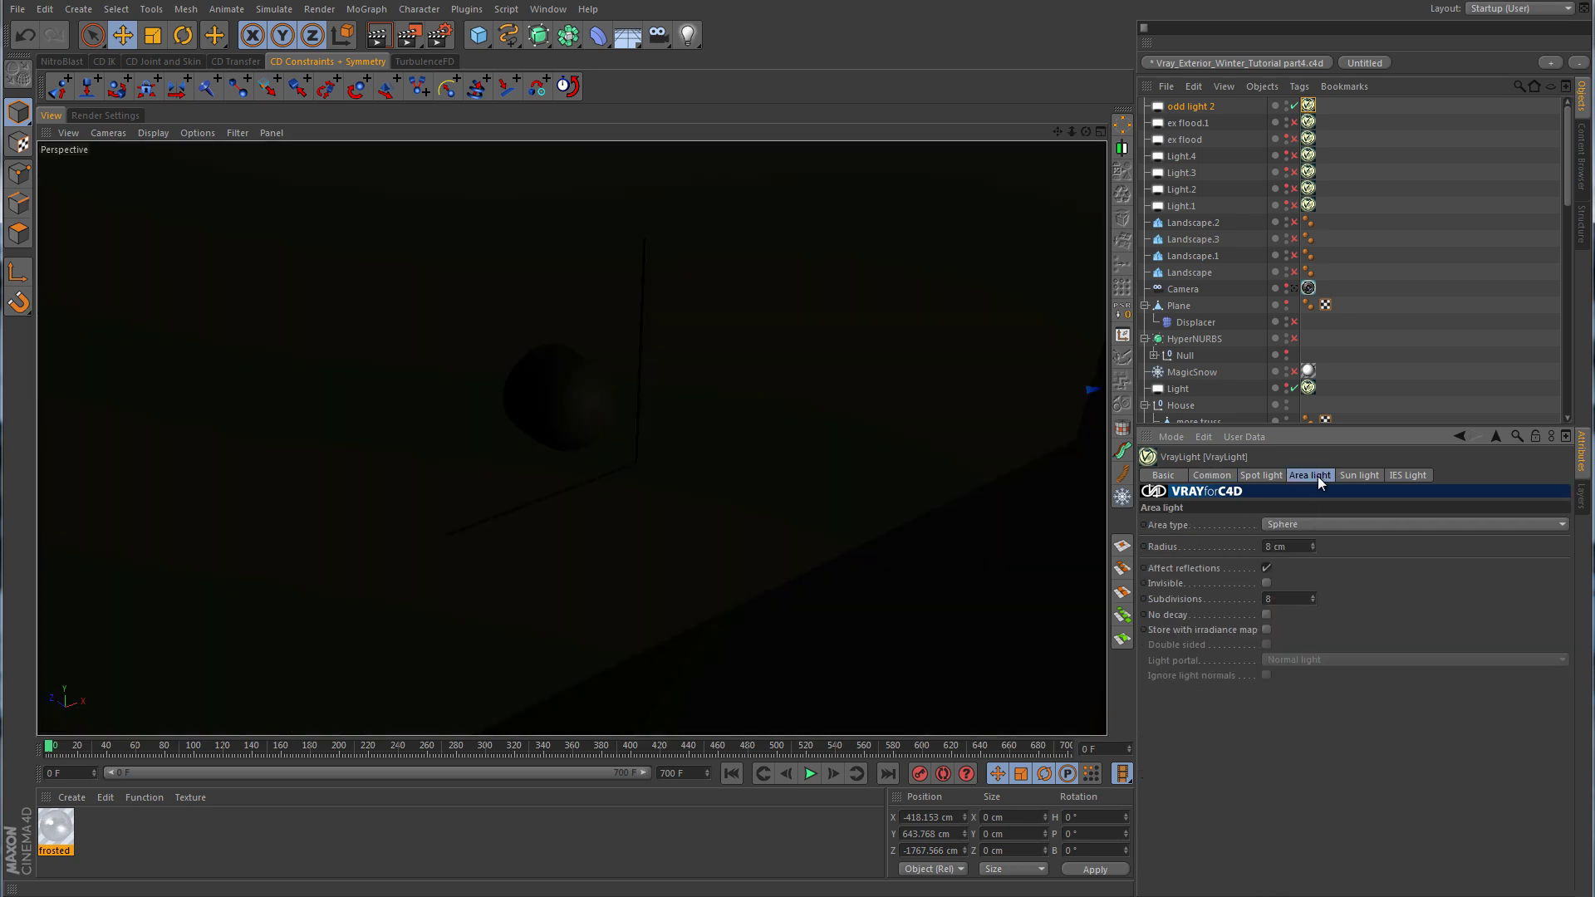
click(1305, 520)
click(1308, 588)
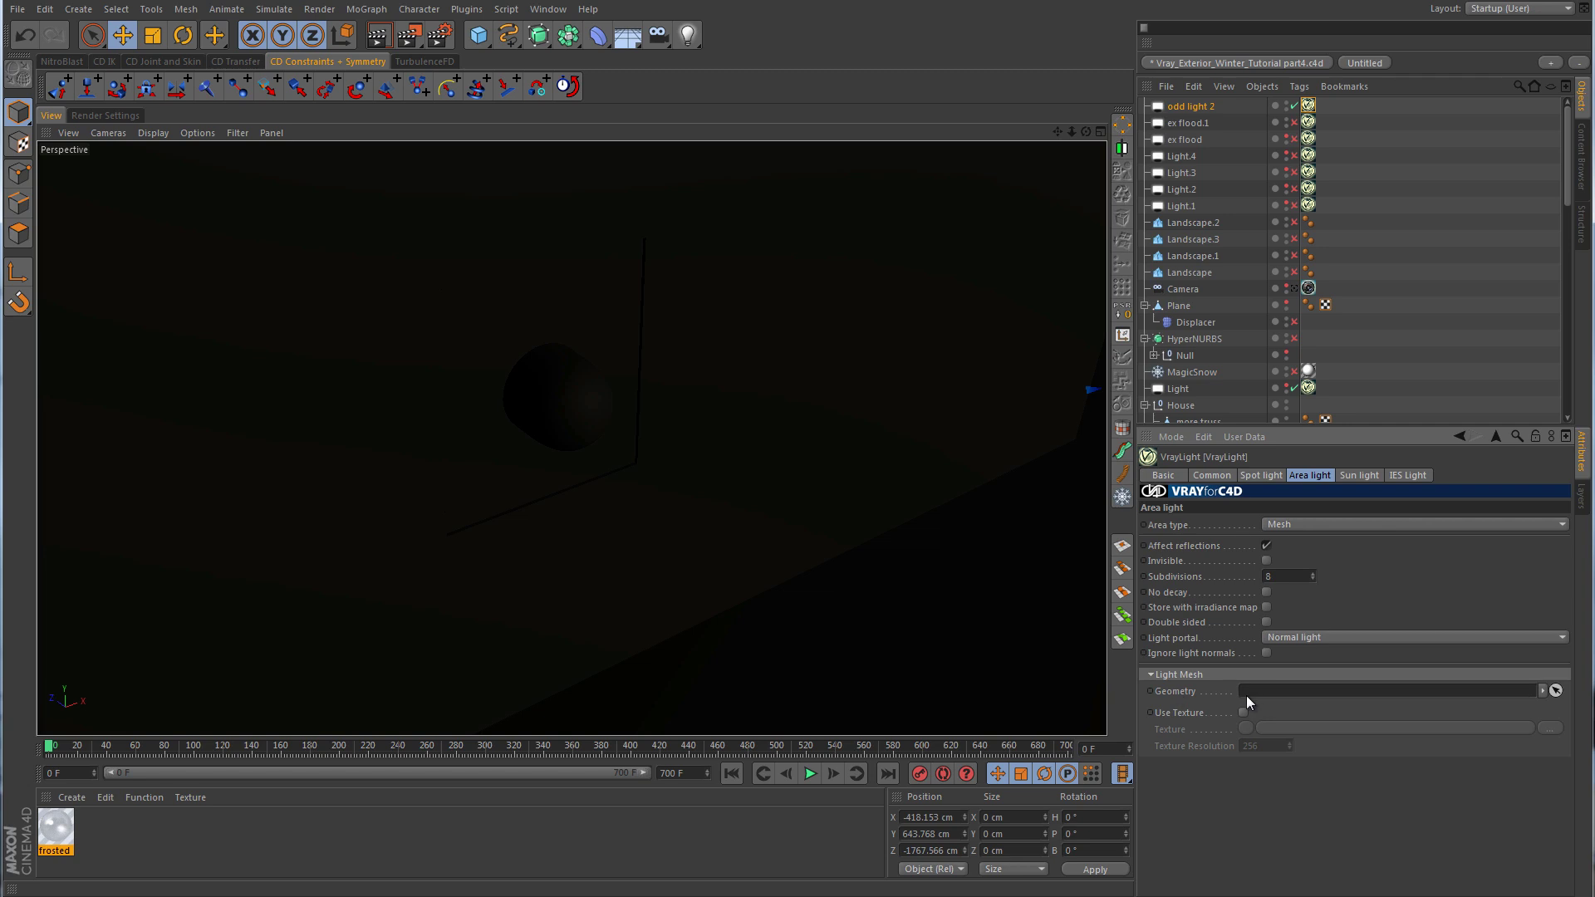
Assign the split-off odd light 2 bulb as the V-Ray light's Light Mesh Geometry.
scroll(1419, 311, down, 10)
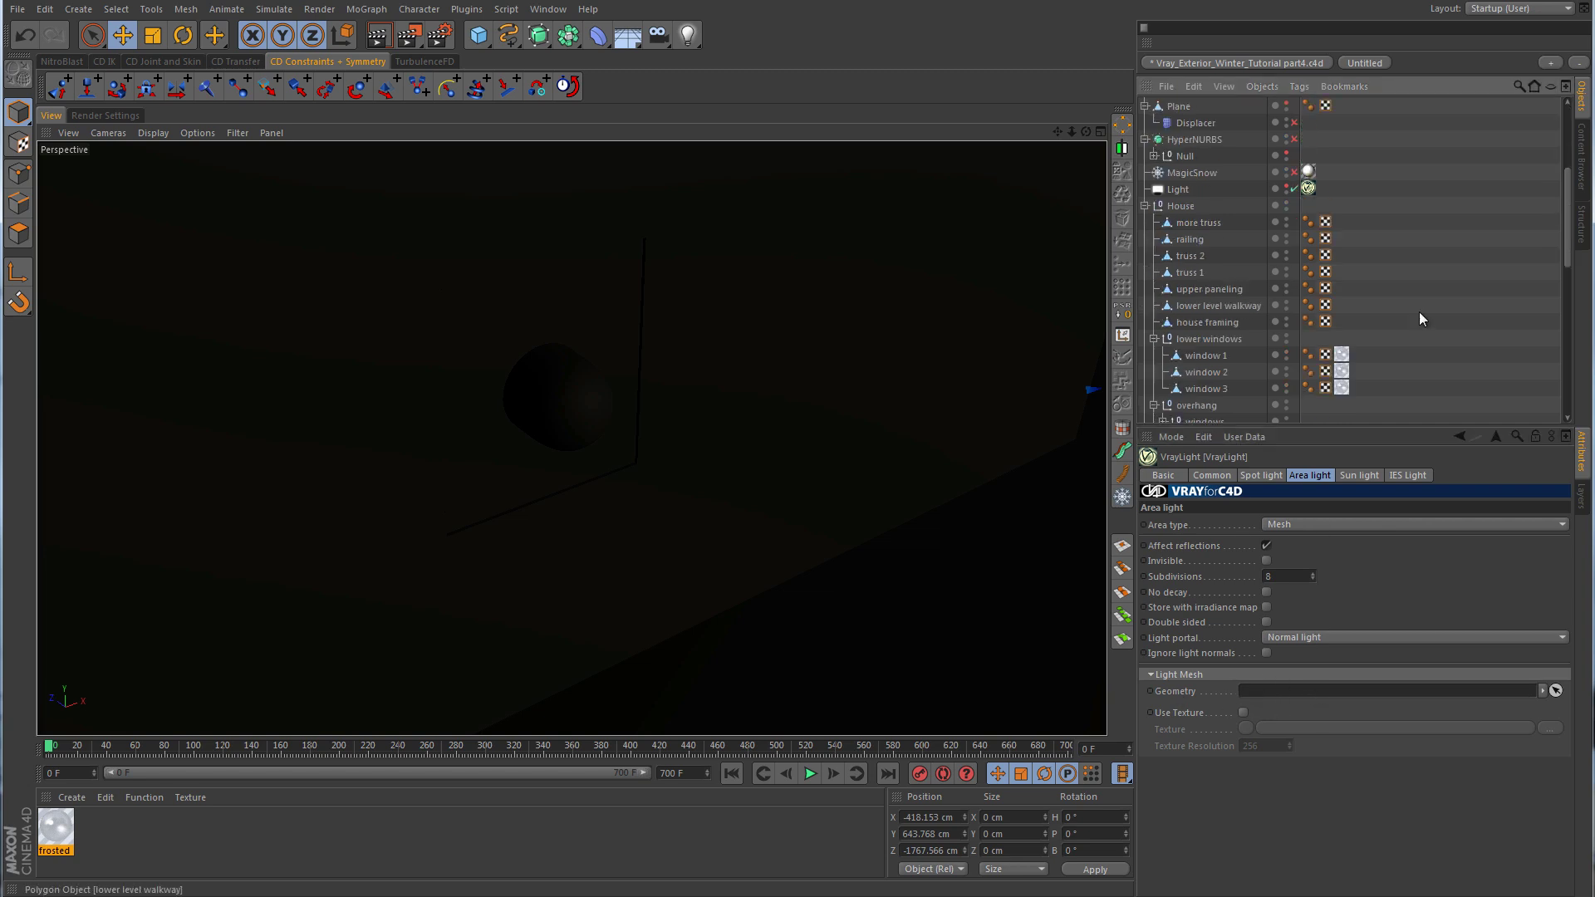
scroll(1419, 319, down, 3)
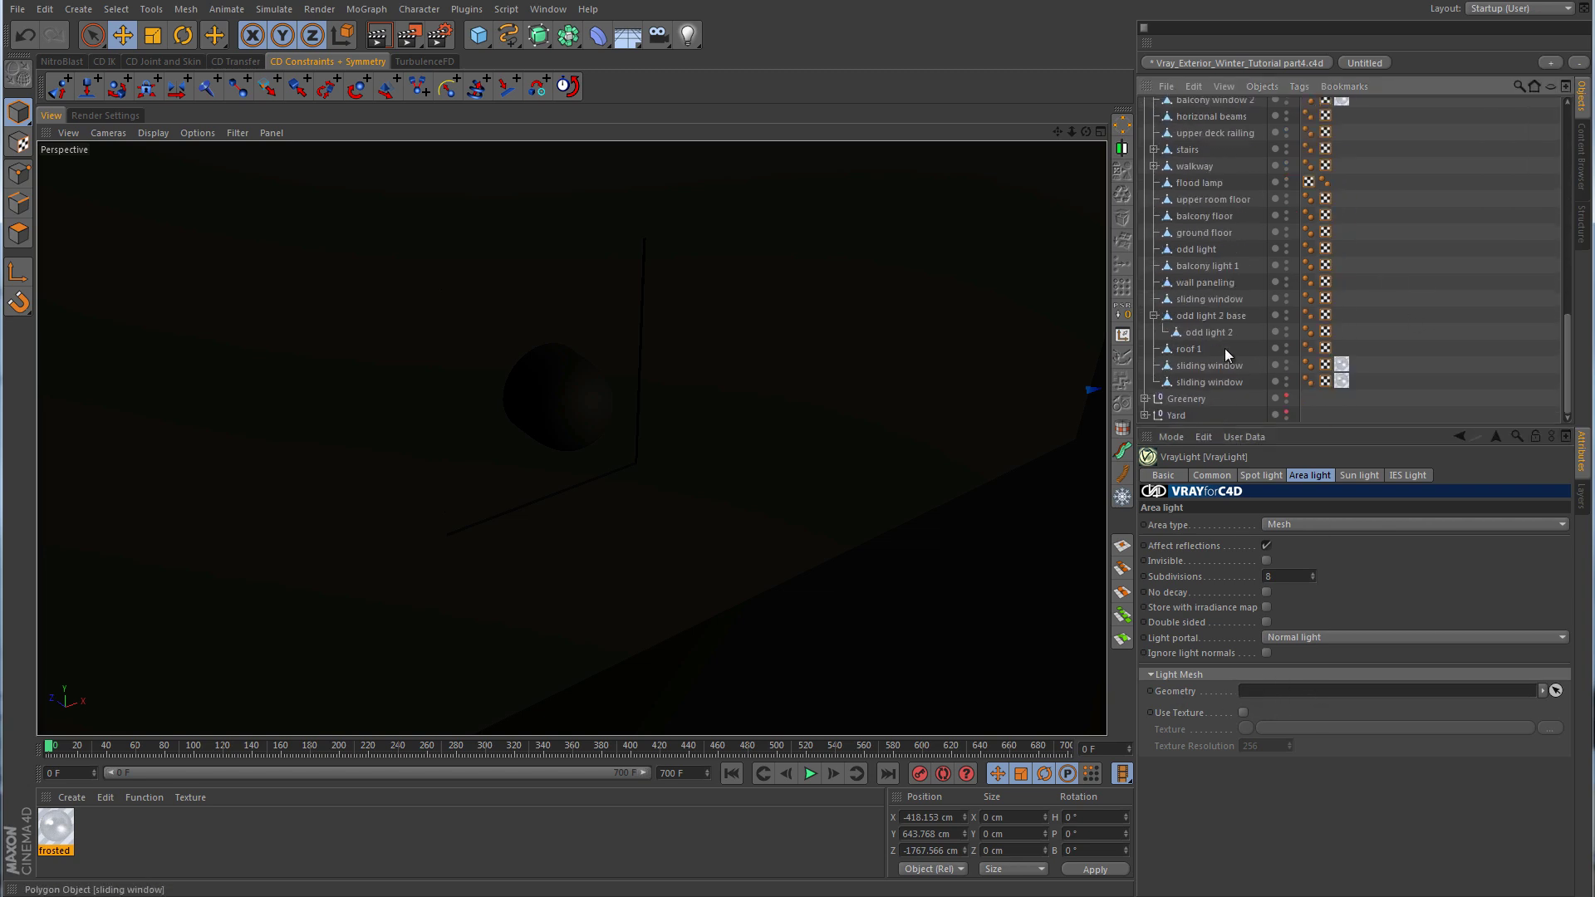
drag(1214, 333, 1263, 695)
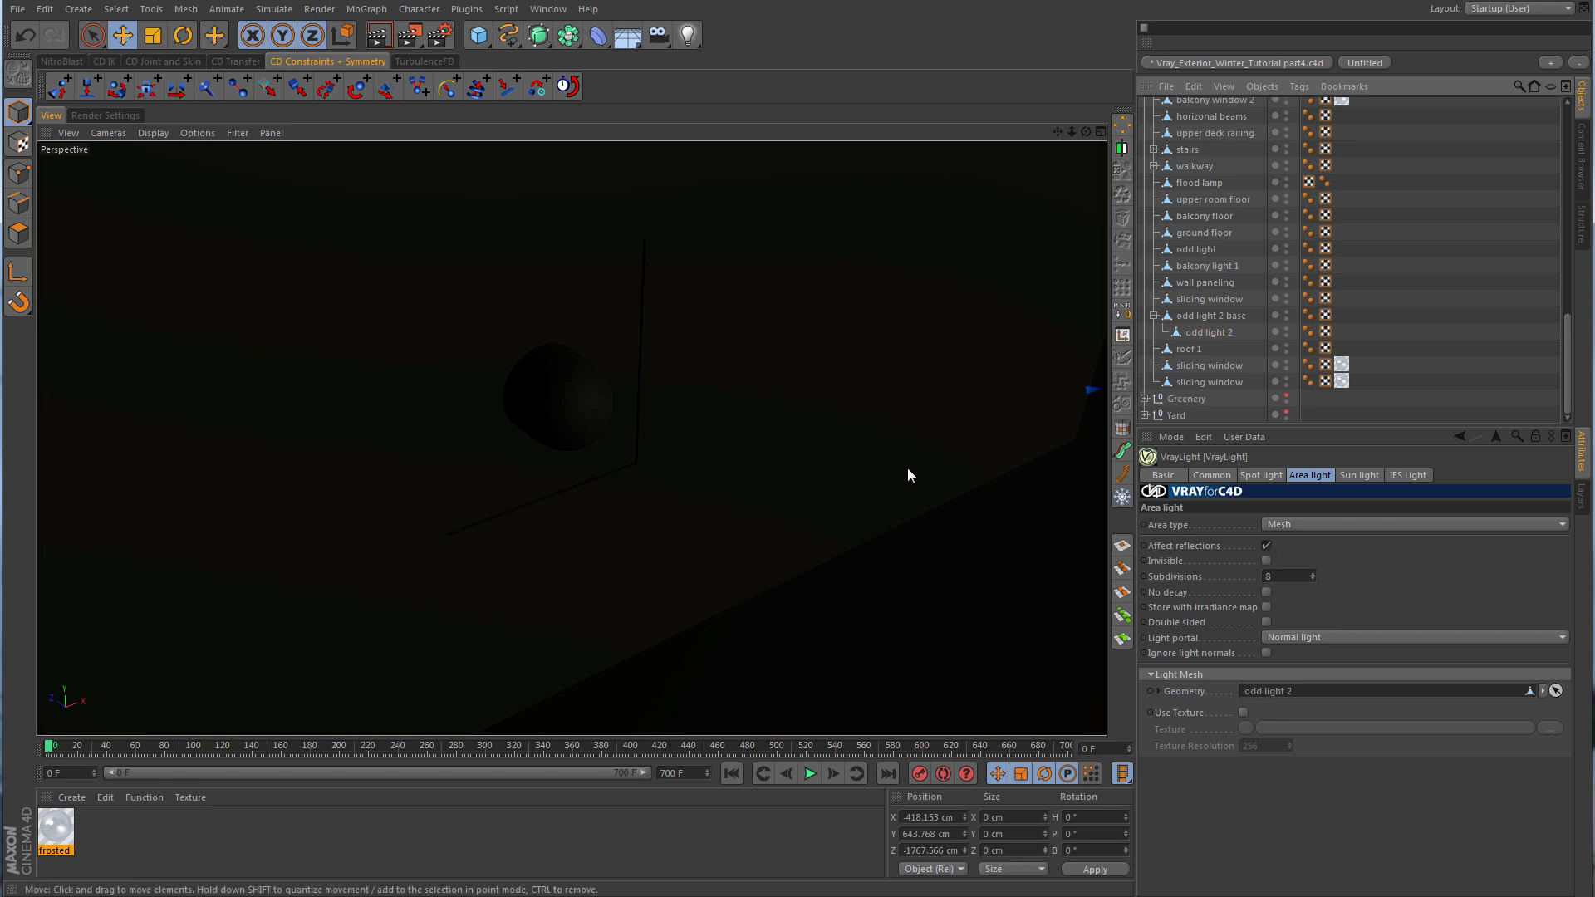
alt+drag(907, 475, 679, 527)
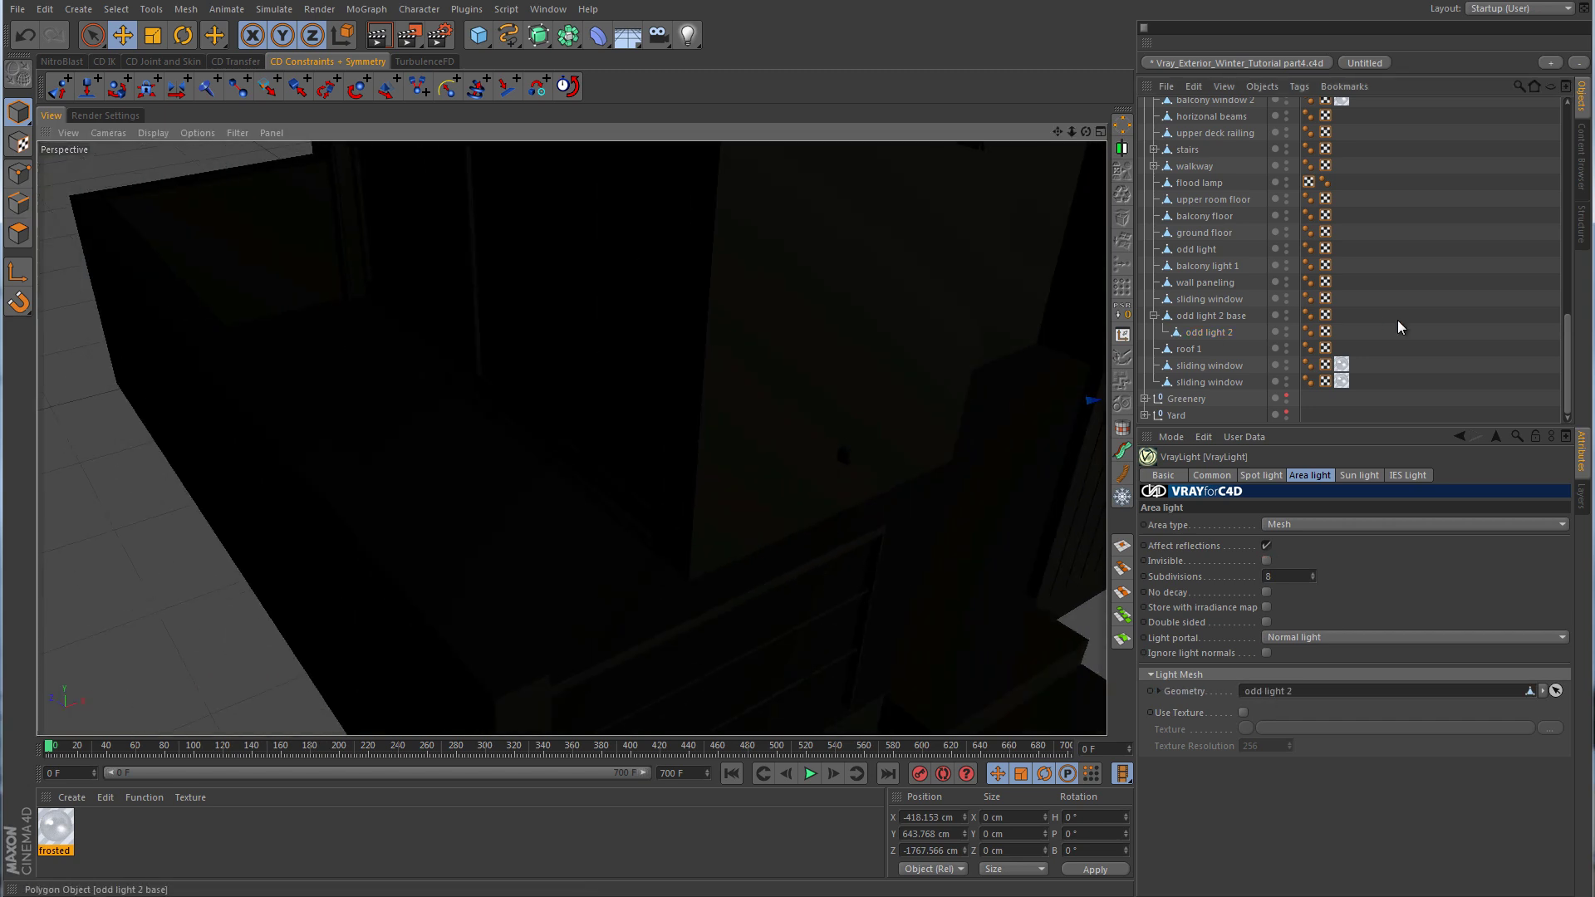
scroll(1401, 327, up, 10)
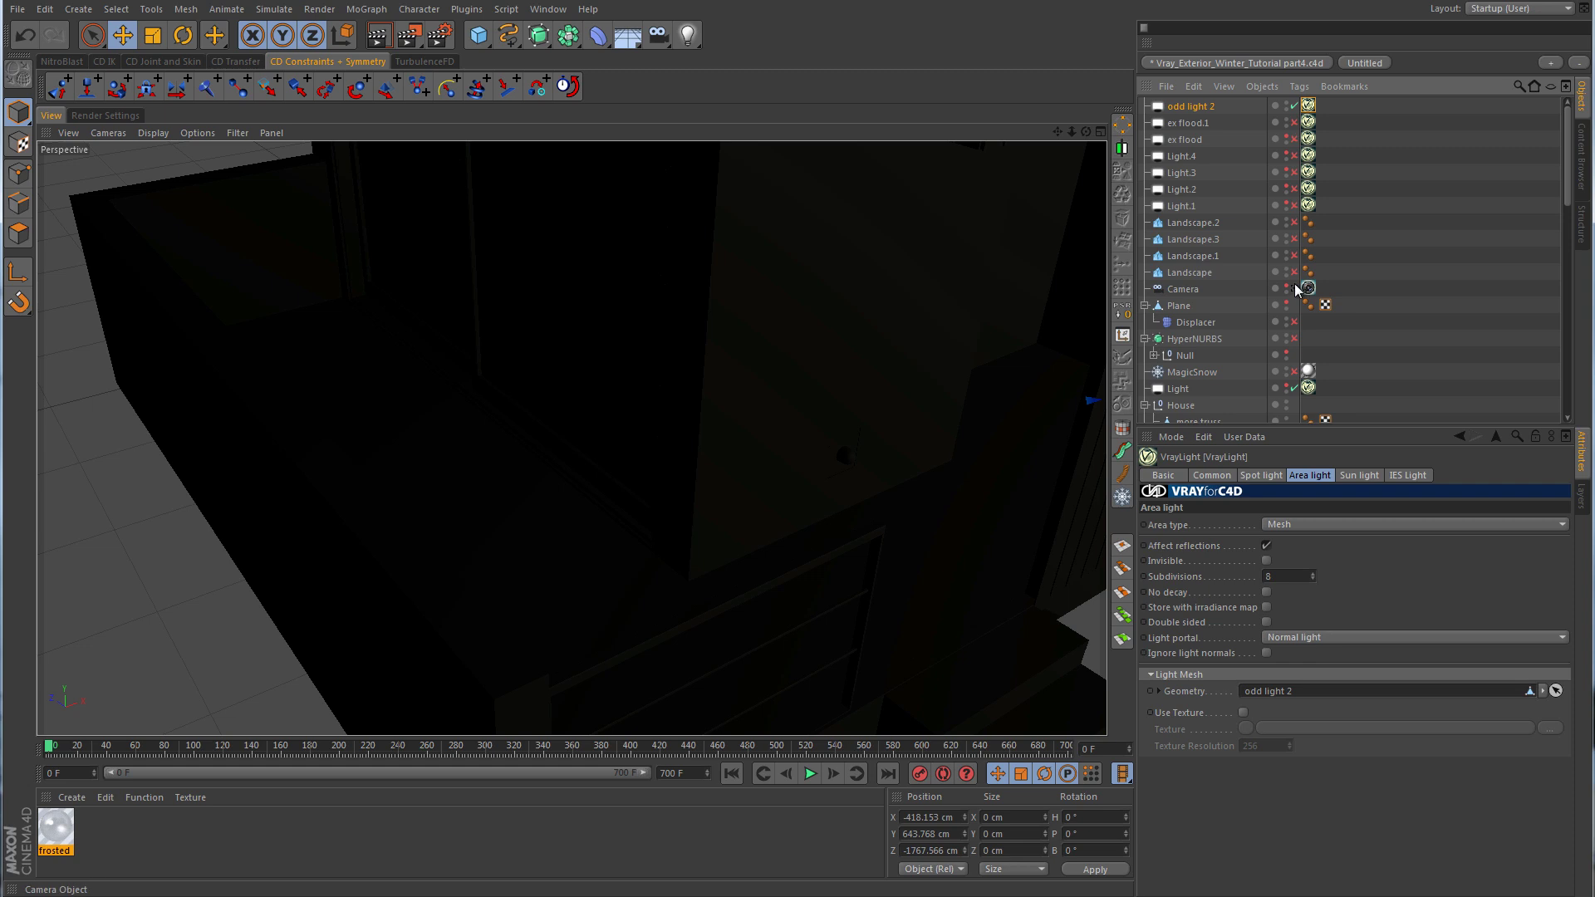
Test-render a region around the door lamp.
click(1043, 461)
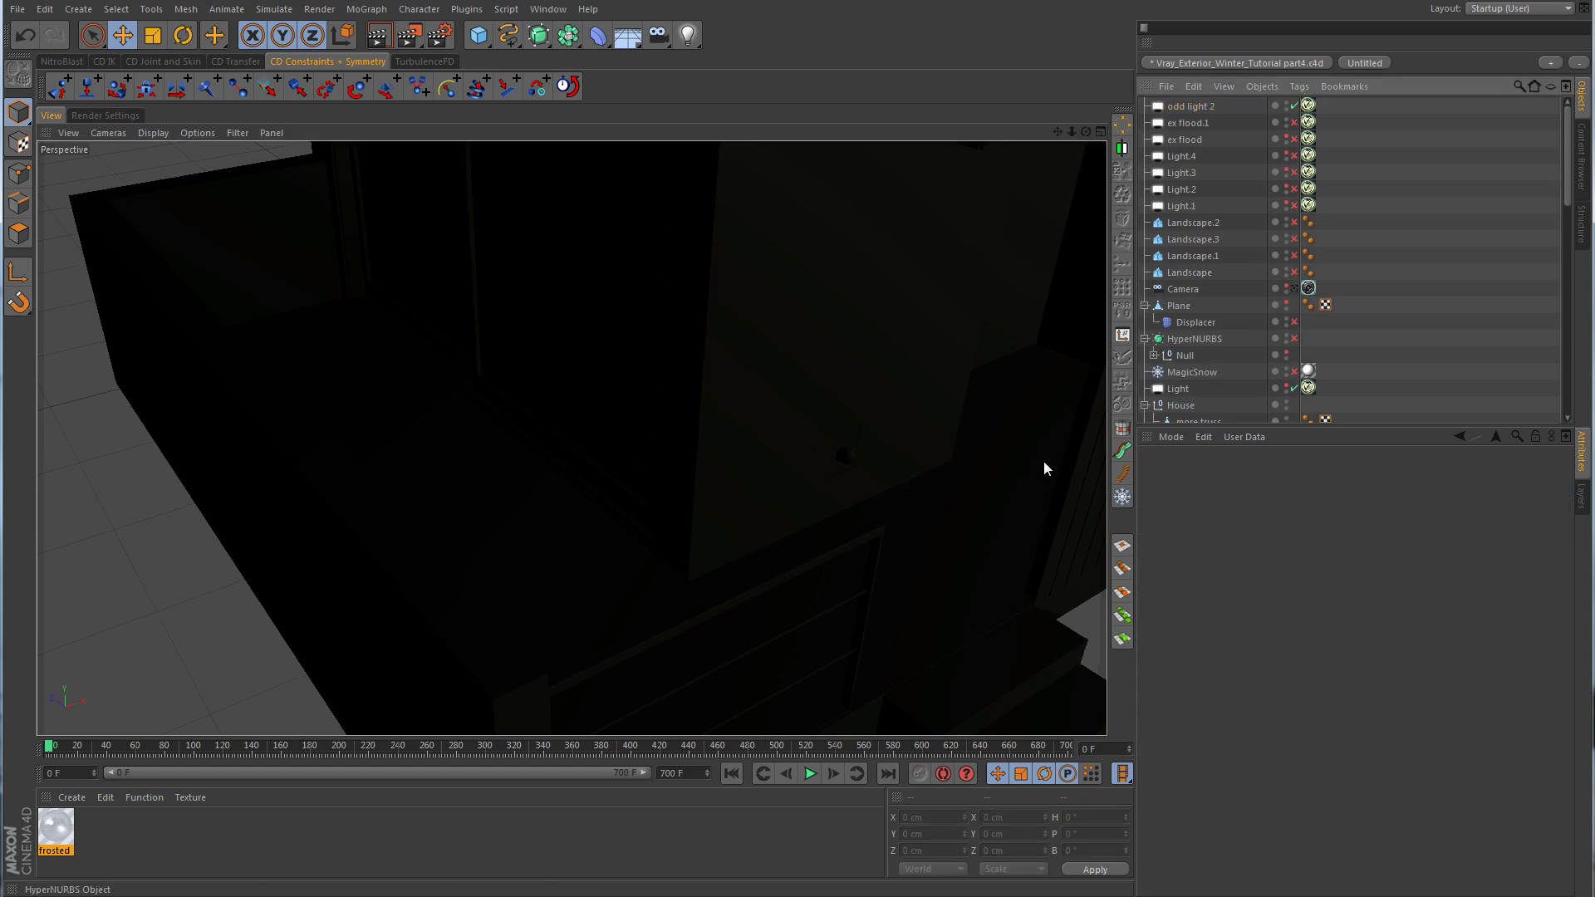
alt+drag(1044, 461, 552, 157)
drag(408, 35, 465, 53)
drag(465, 296, 622, 457)
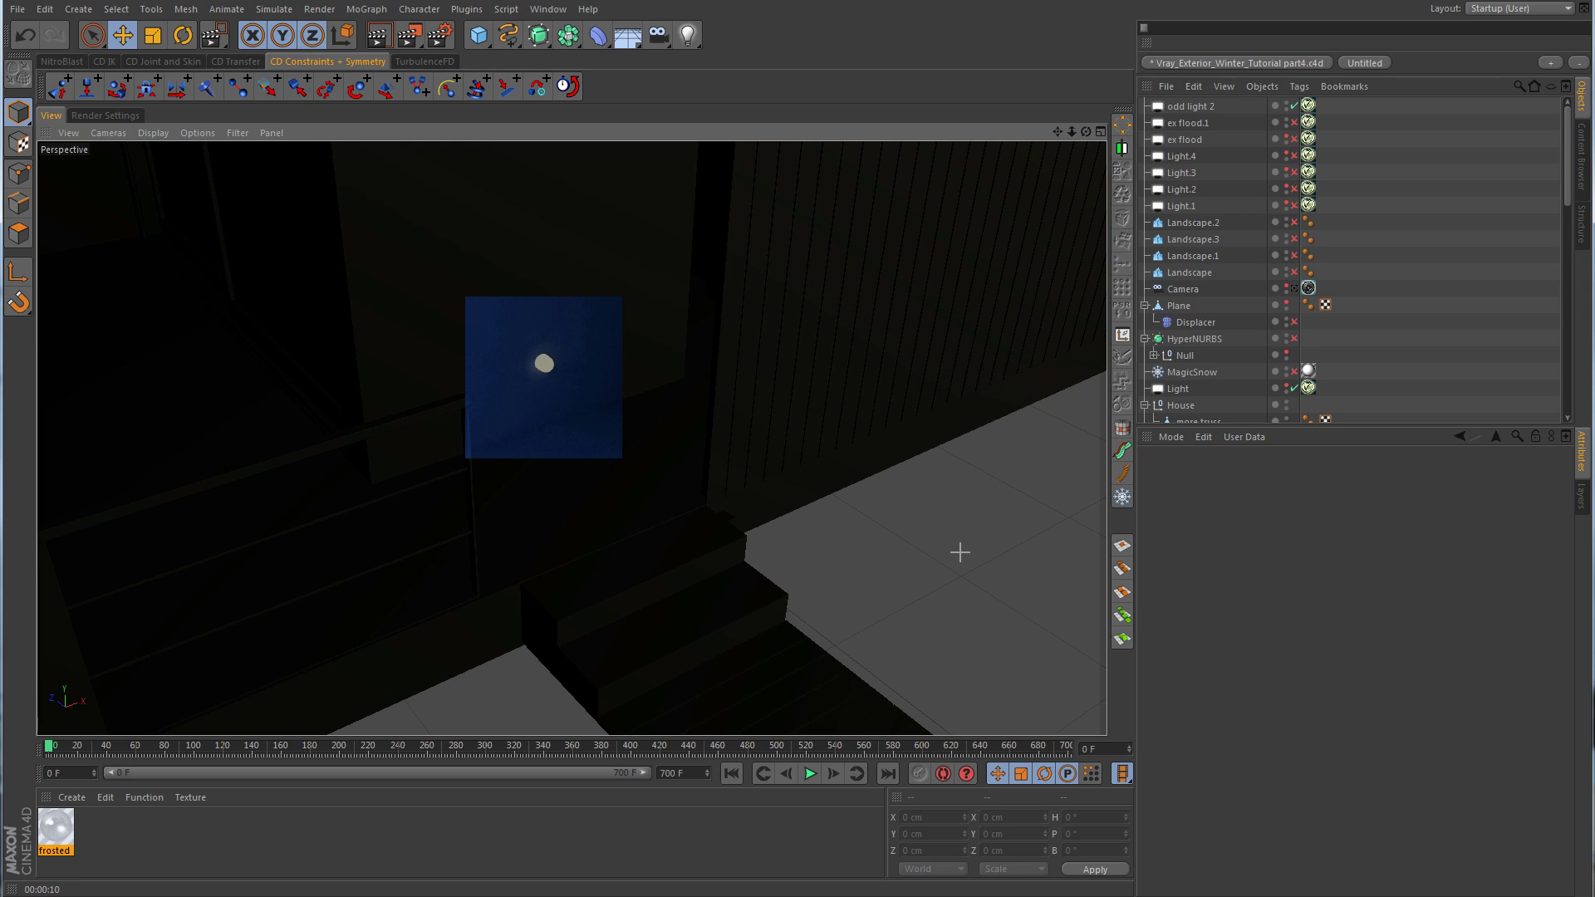
Open the odd light 2 V-Ray light's common settings to edit its intensity.
alt+drag(790, 445, 707, 513)
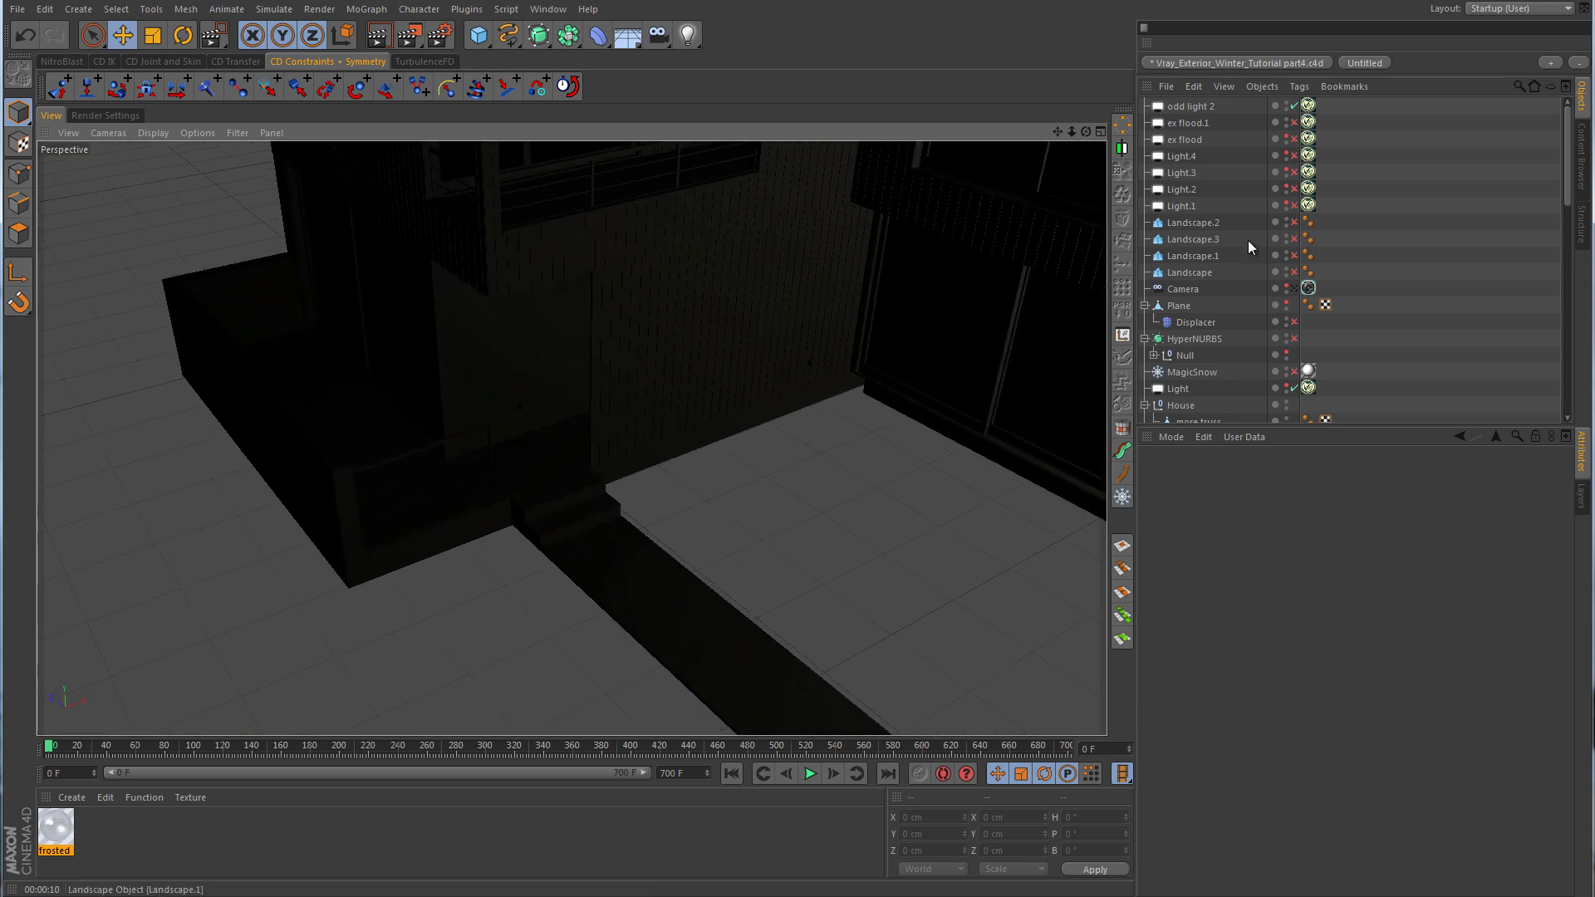
click(1307, 106)
click(1223, 478)
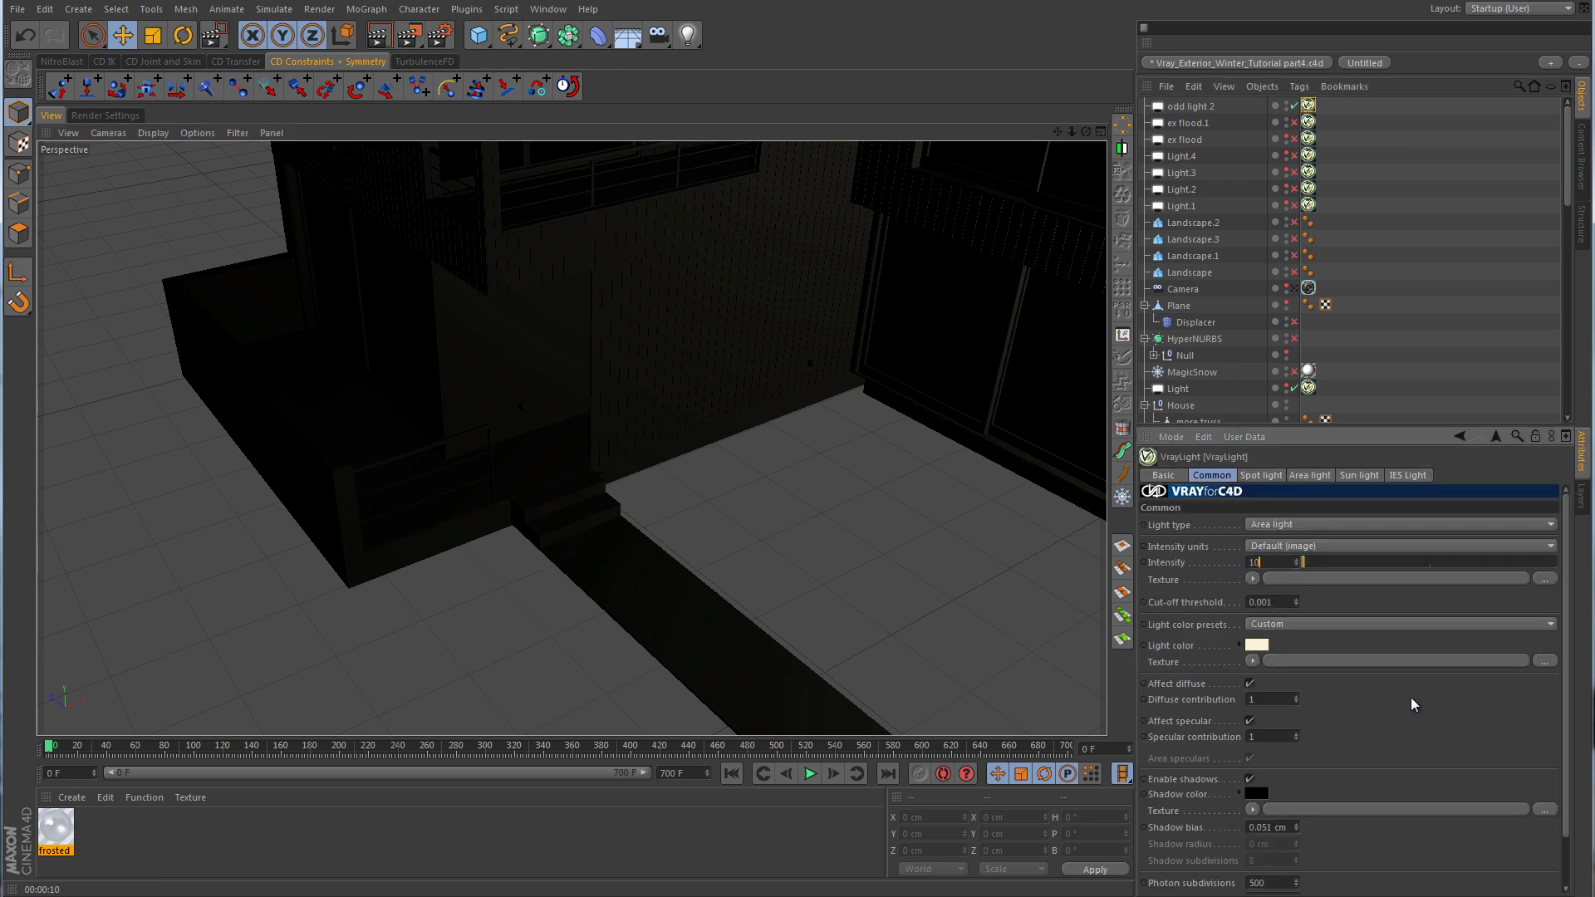
Set the light intensity to 10 and test-render the area around the door lamp.
key(Return)
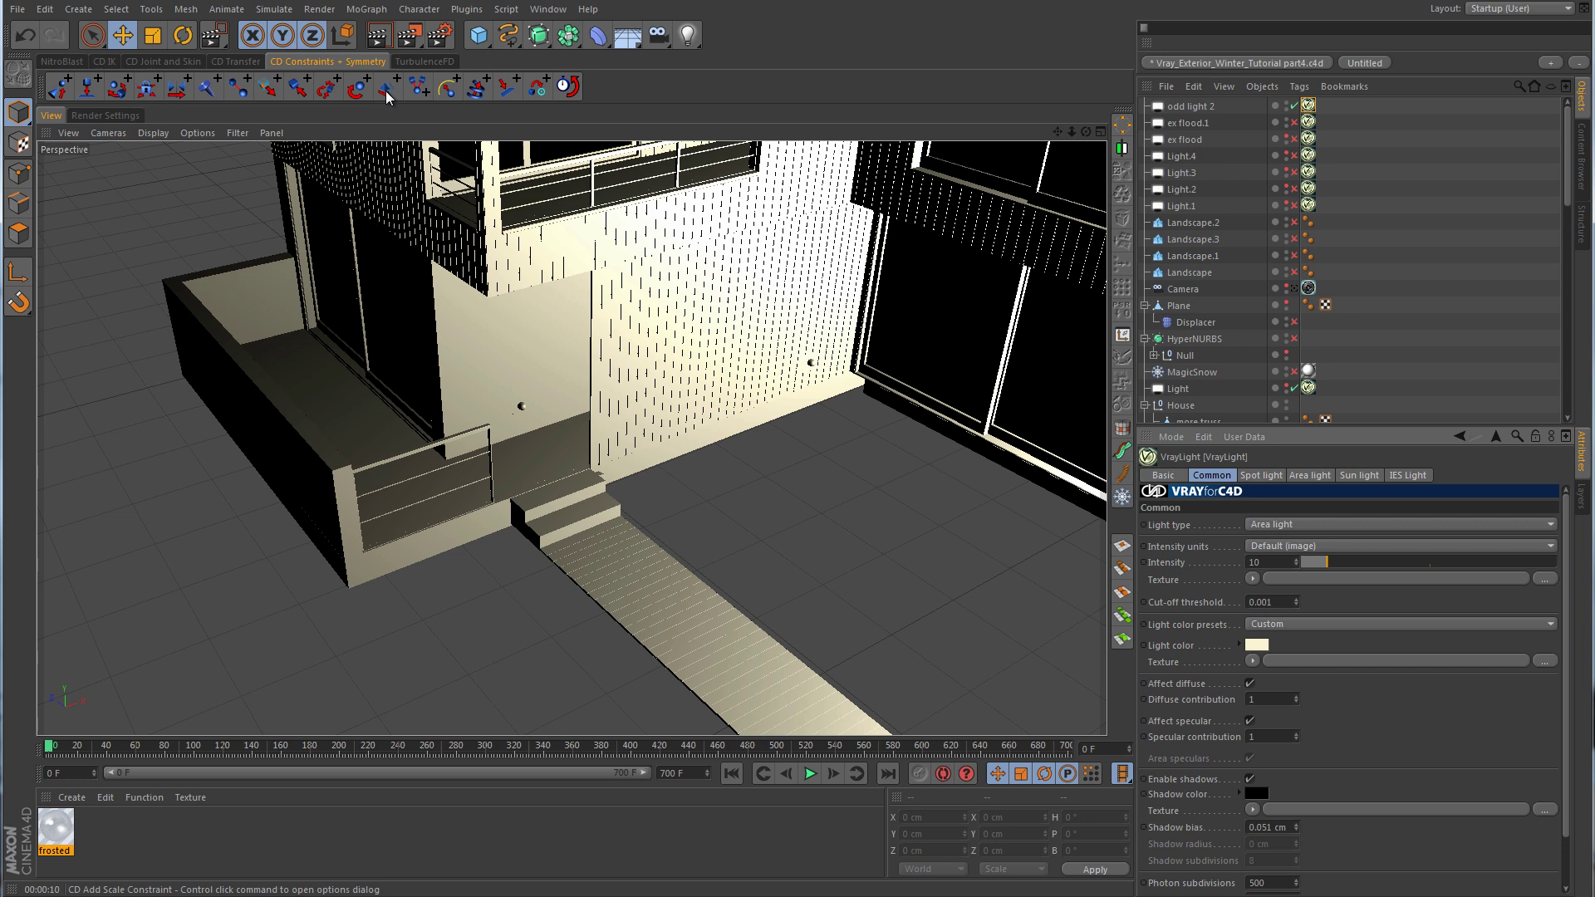
drag(409, 35, 498, 60)
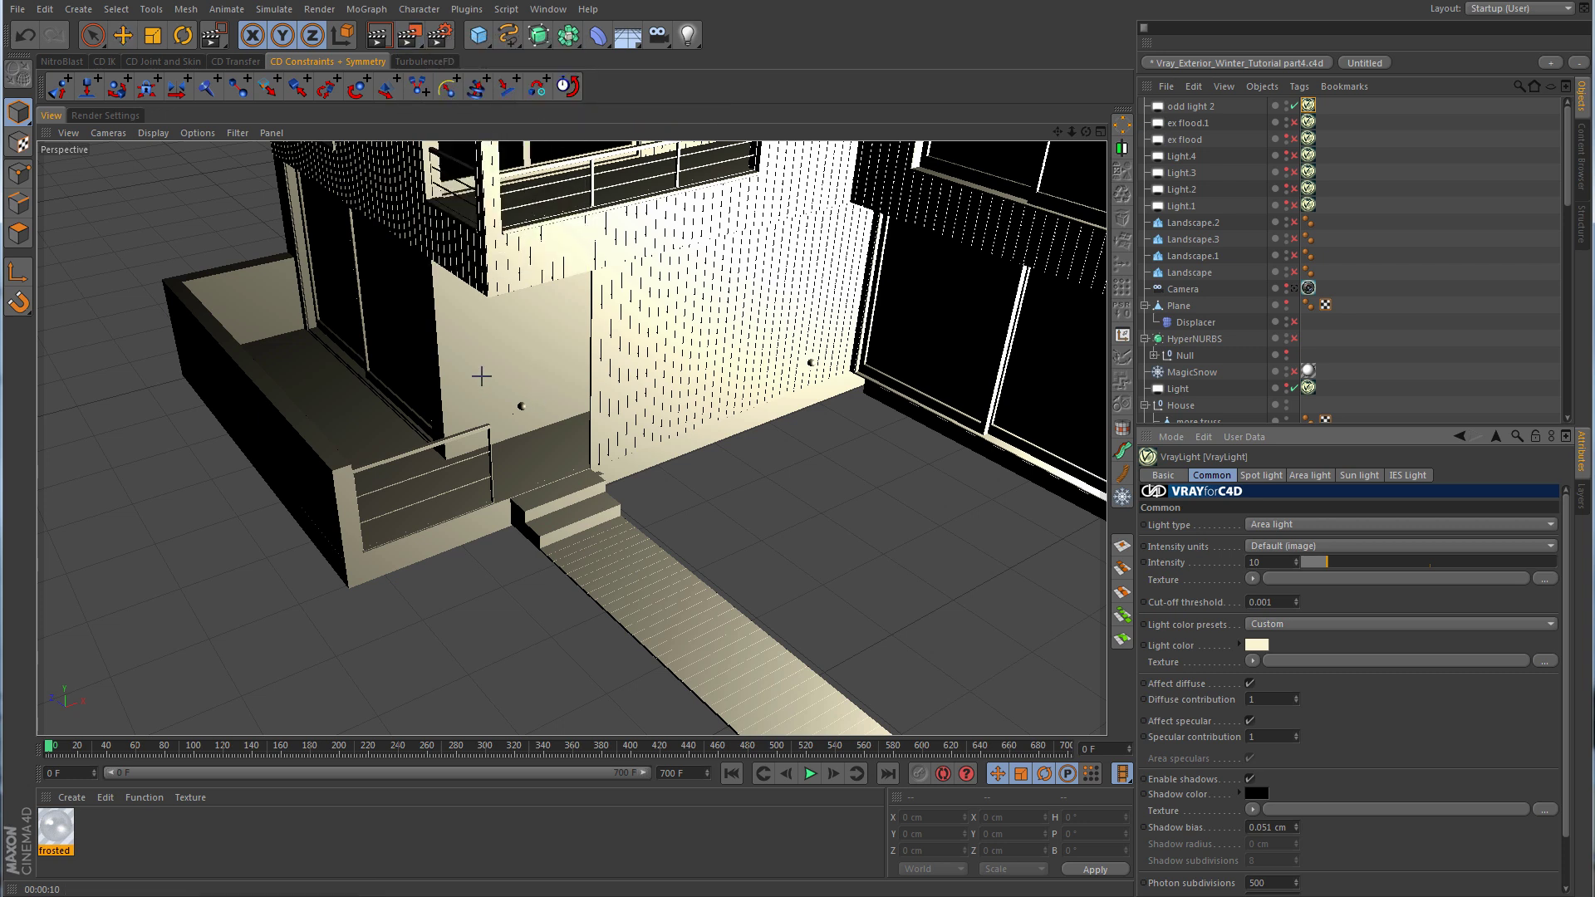
drag(474, 367, 584, 472)
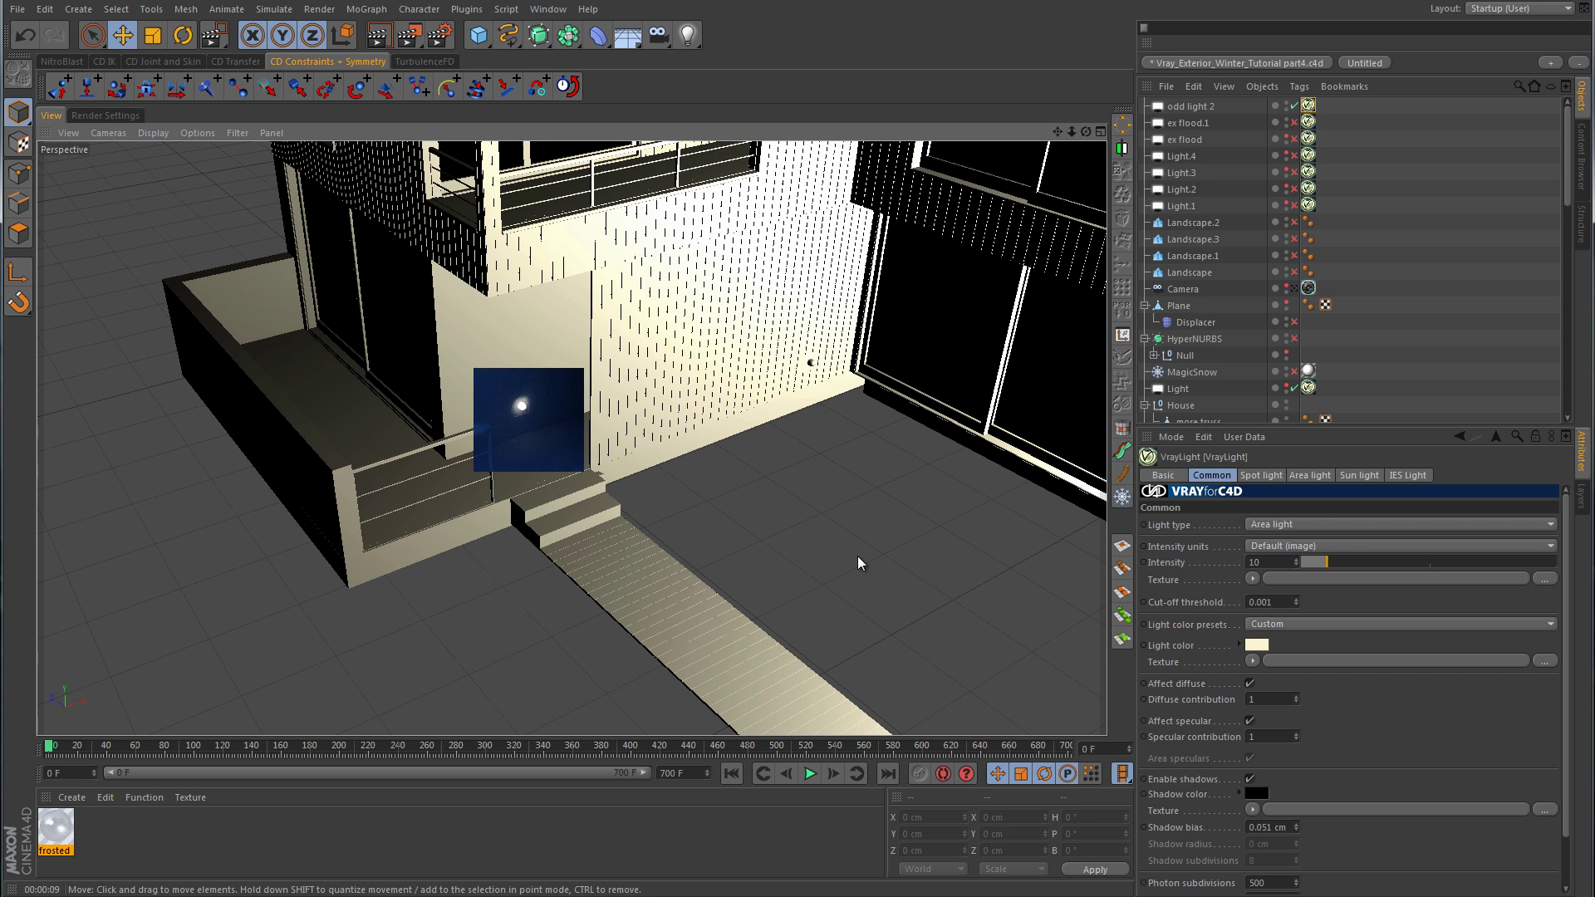
Give the bulb light a warm yellow colour and intensity 20, and leave the camera view.
click(1257, 644)
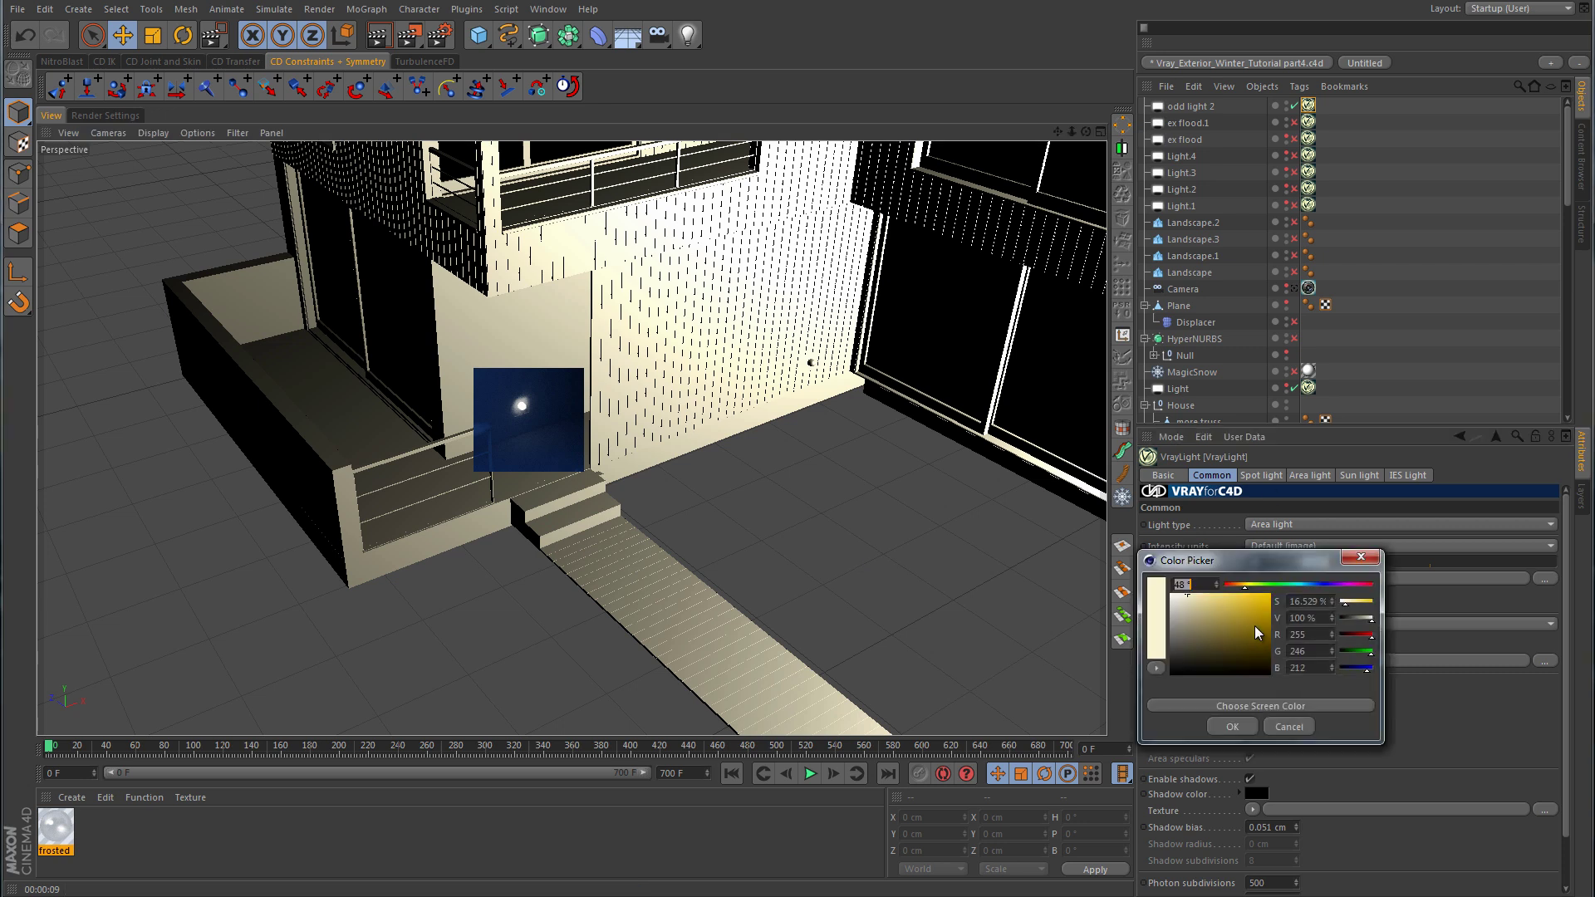
drag(1217, 611, 1226, 595)
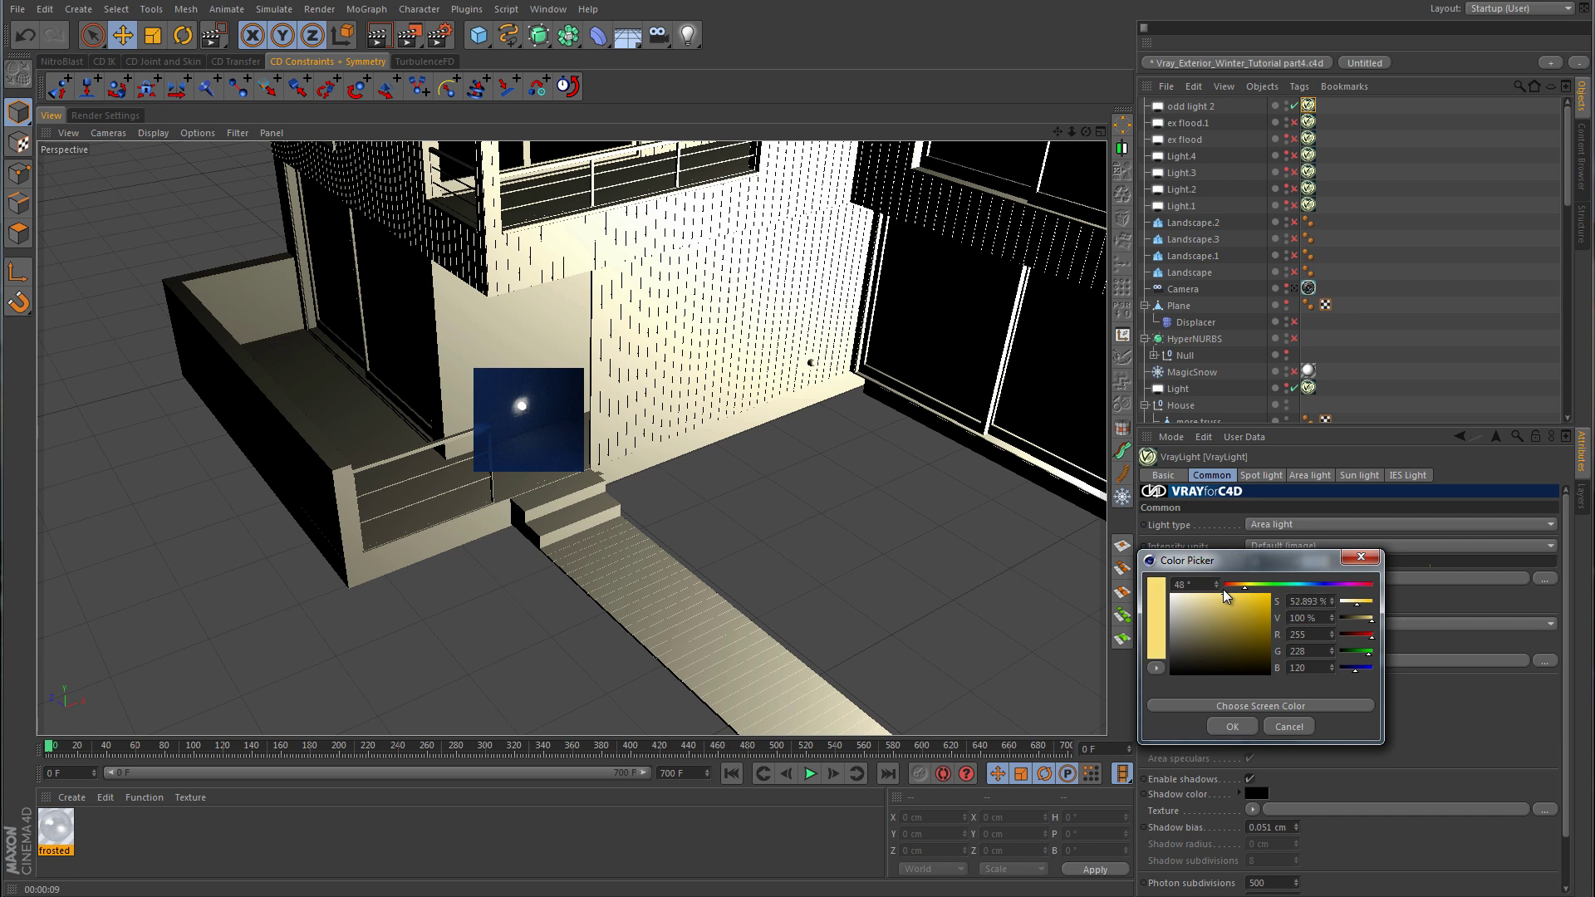
click(1232, 727)
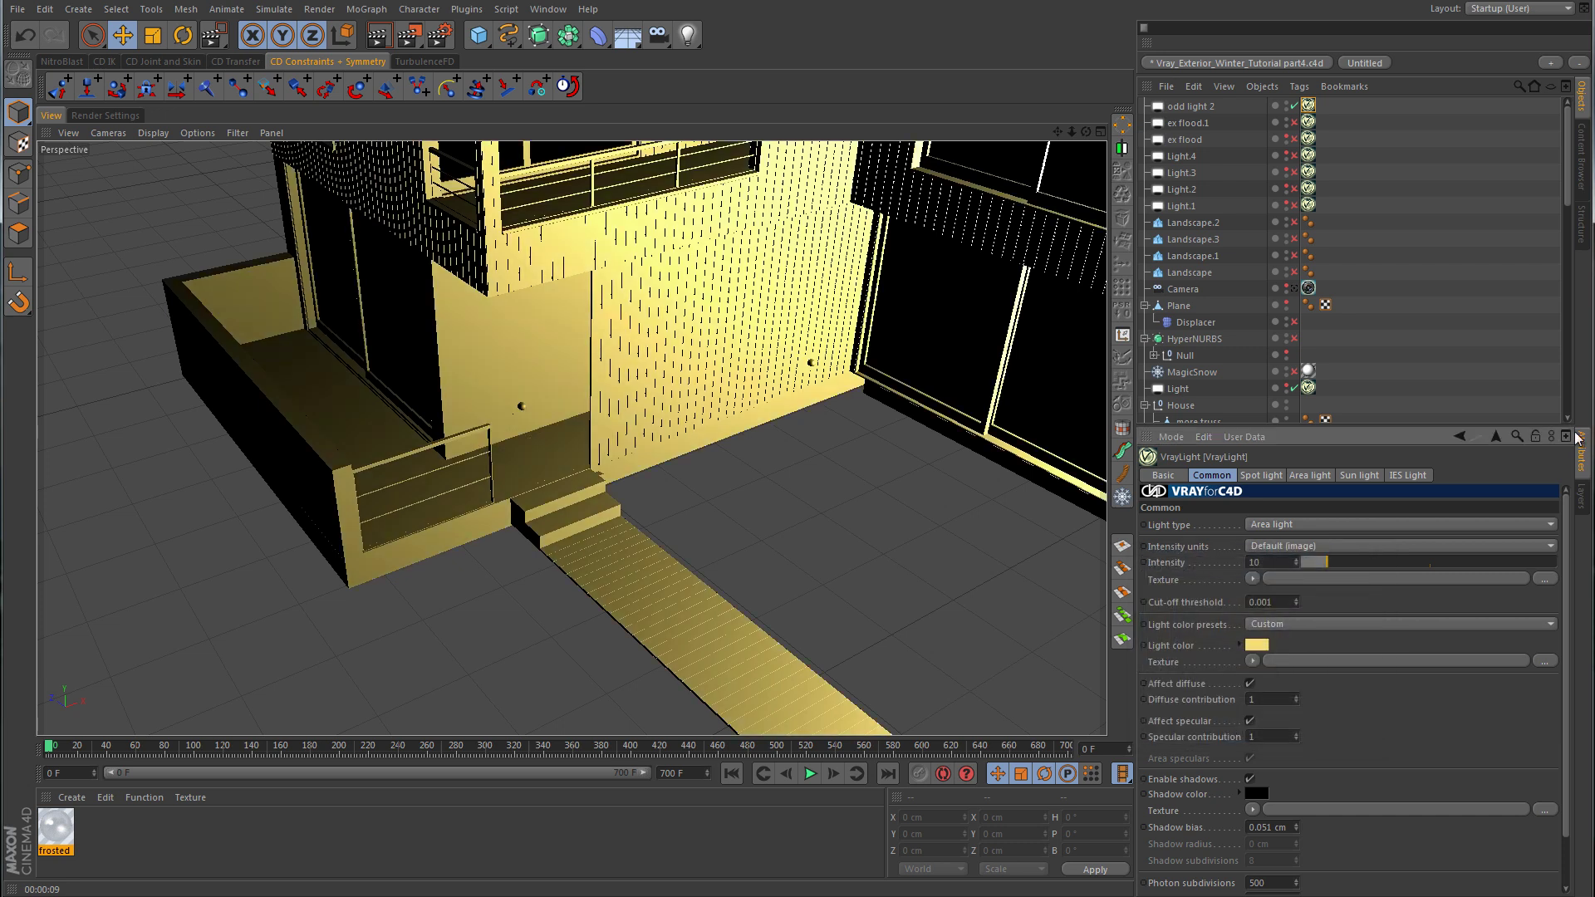
click(1262, 563)
text(20)
key(Return)
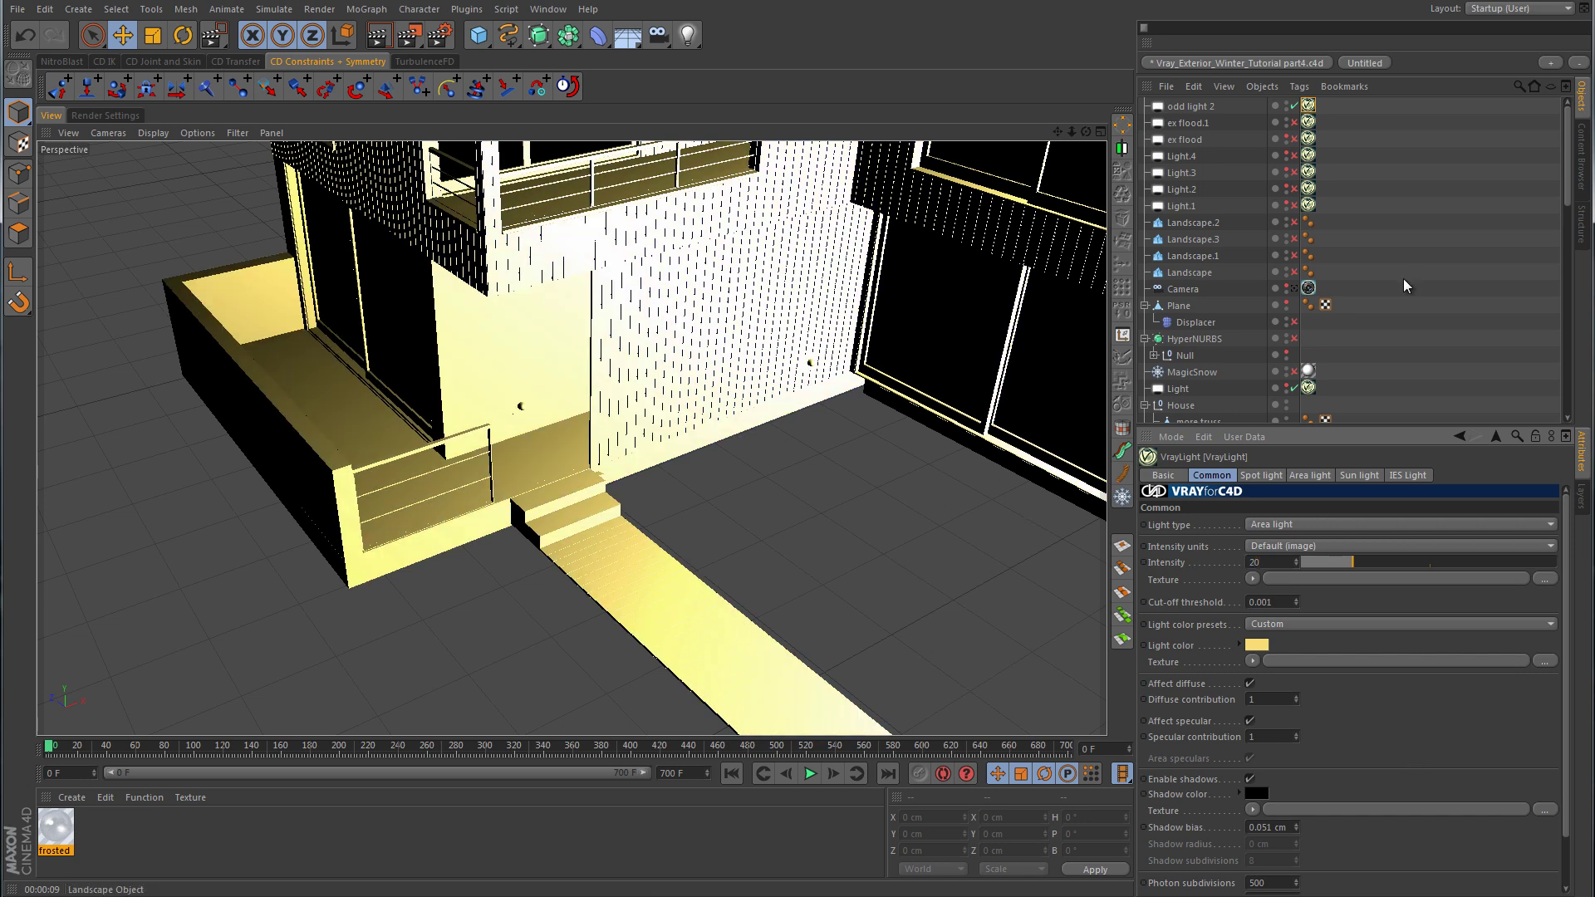
click(1293, 289)
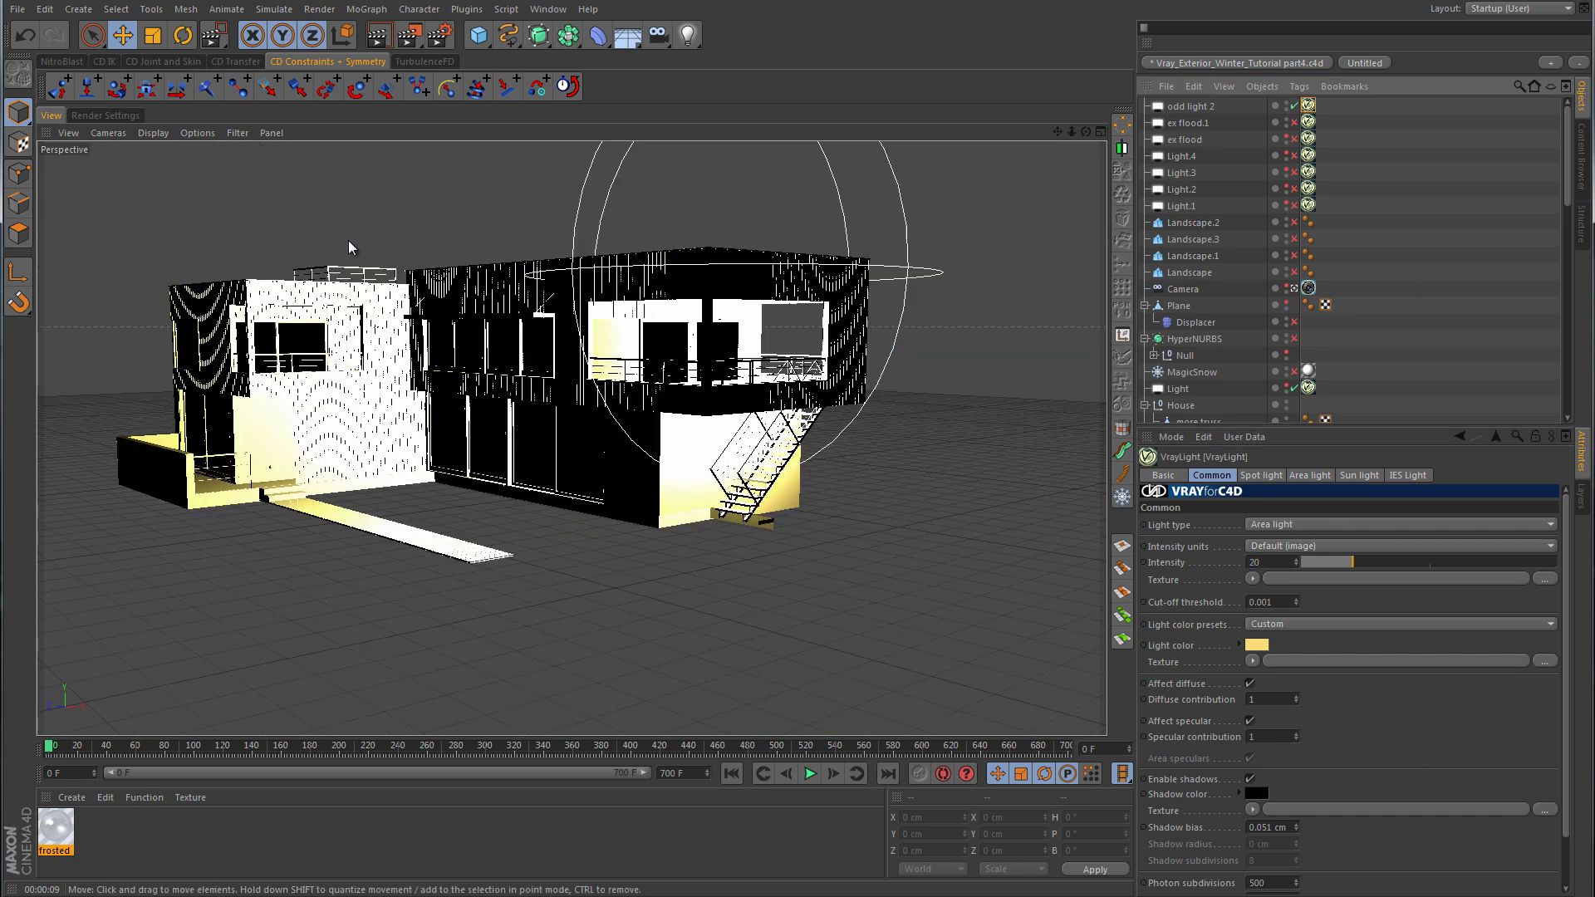
click(411, 36)
Render a region over the front door in the whole-house view.
click(474, 60)
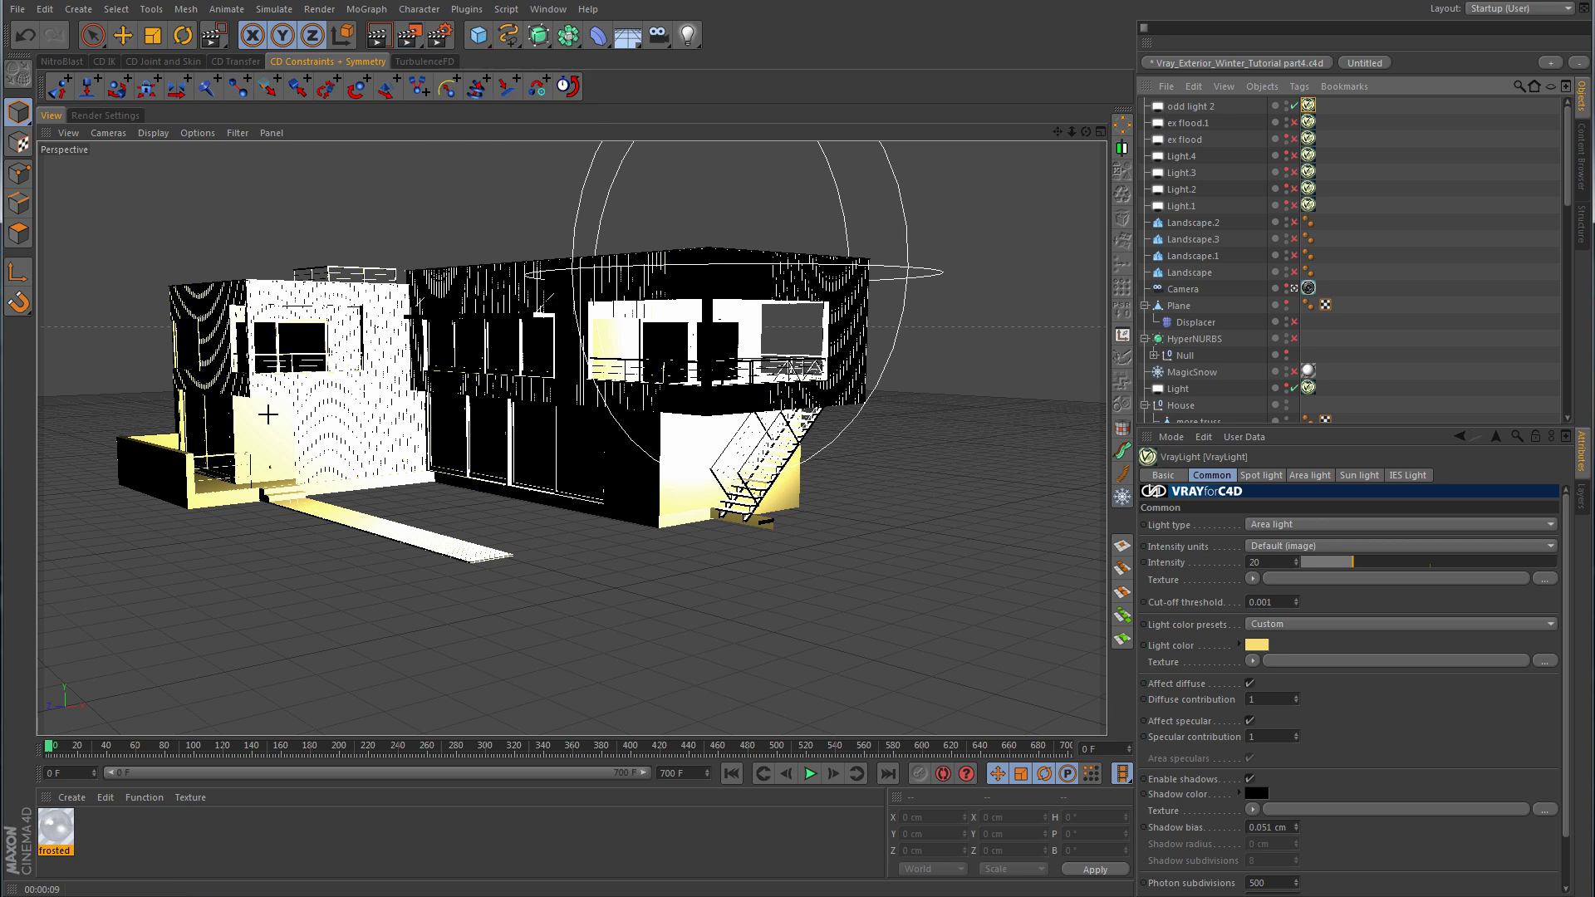
drag(220, 422, 314, 529)
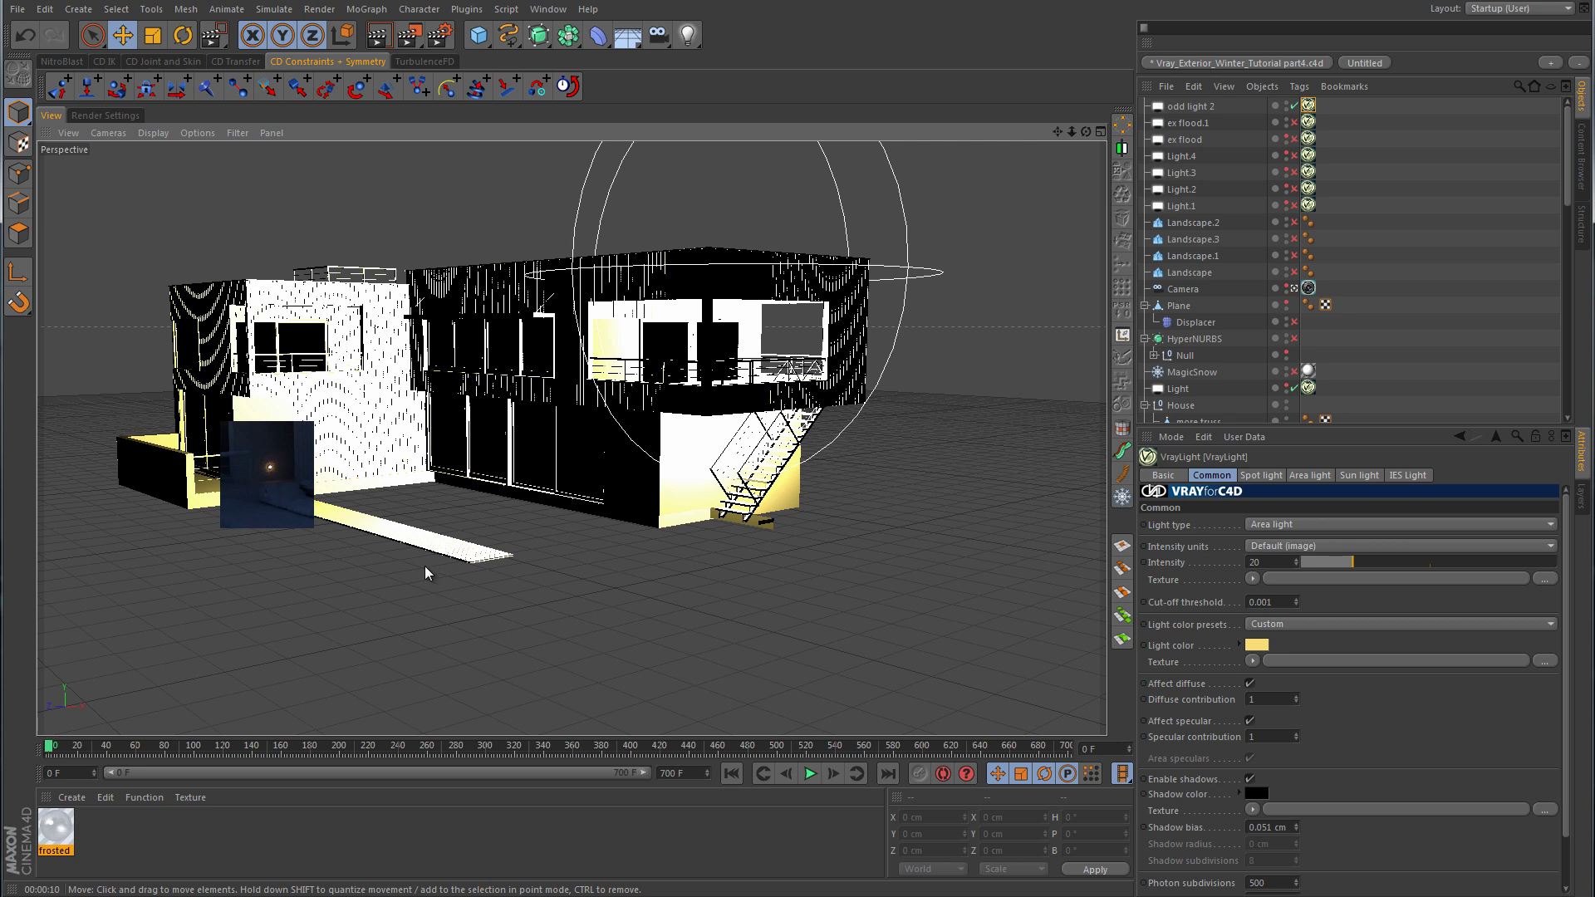
Duplicate odd light 2 as odd light 2.1, disable the original, and return to the camera view.
click(1208, 106)
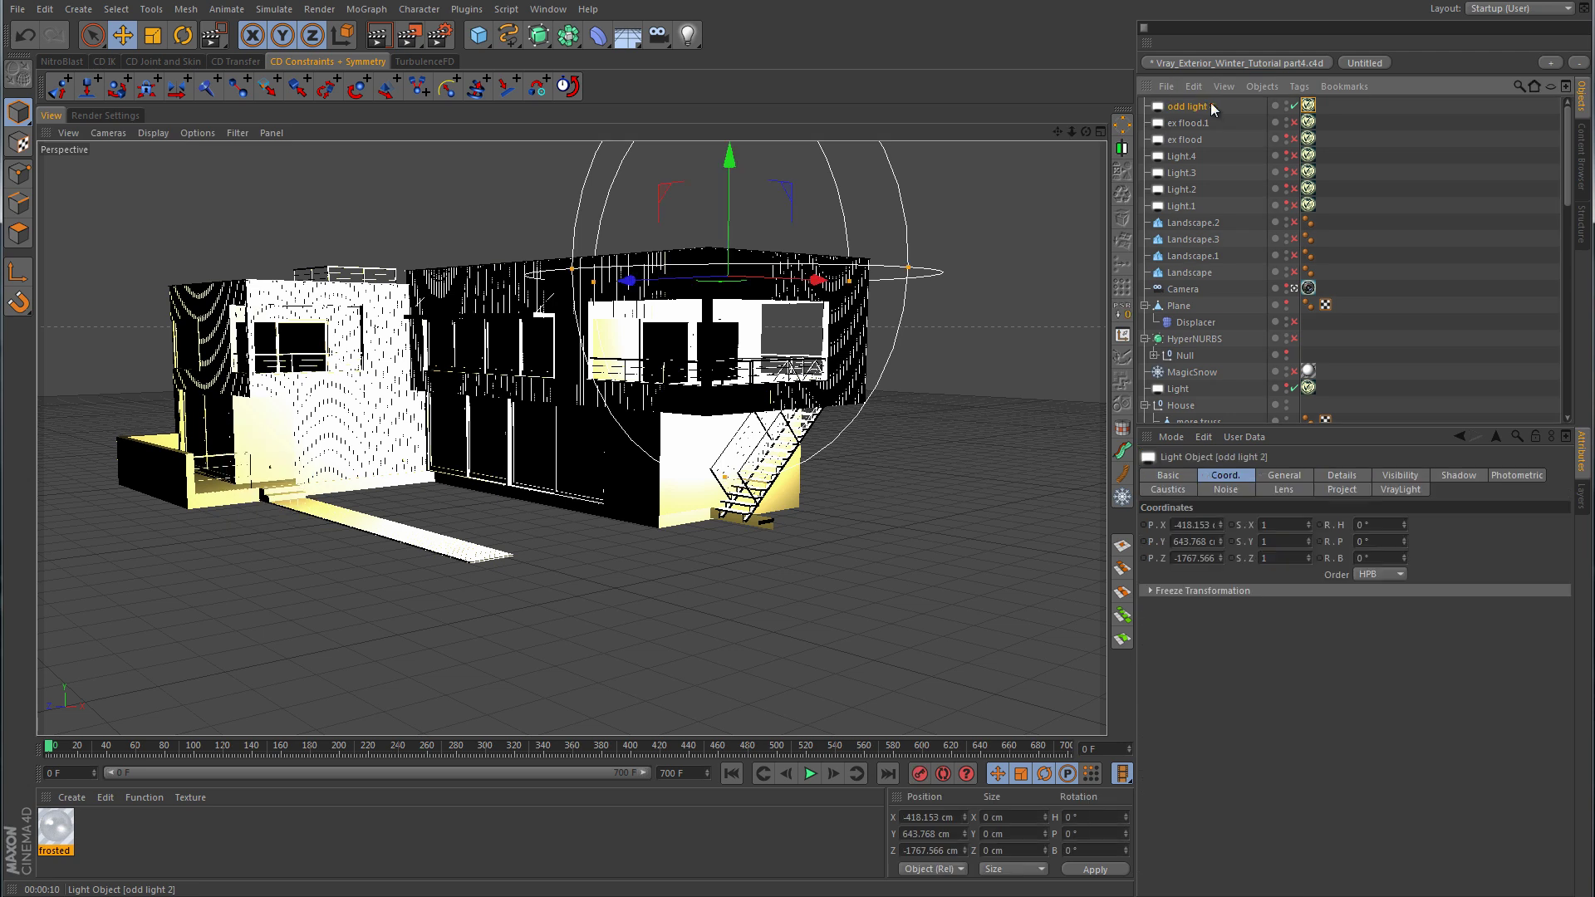
key(ctrl+c)
key(ctrl+v)
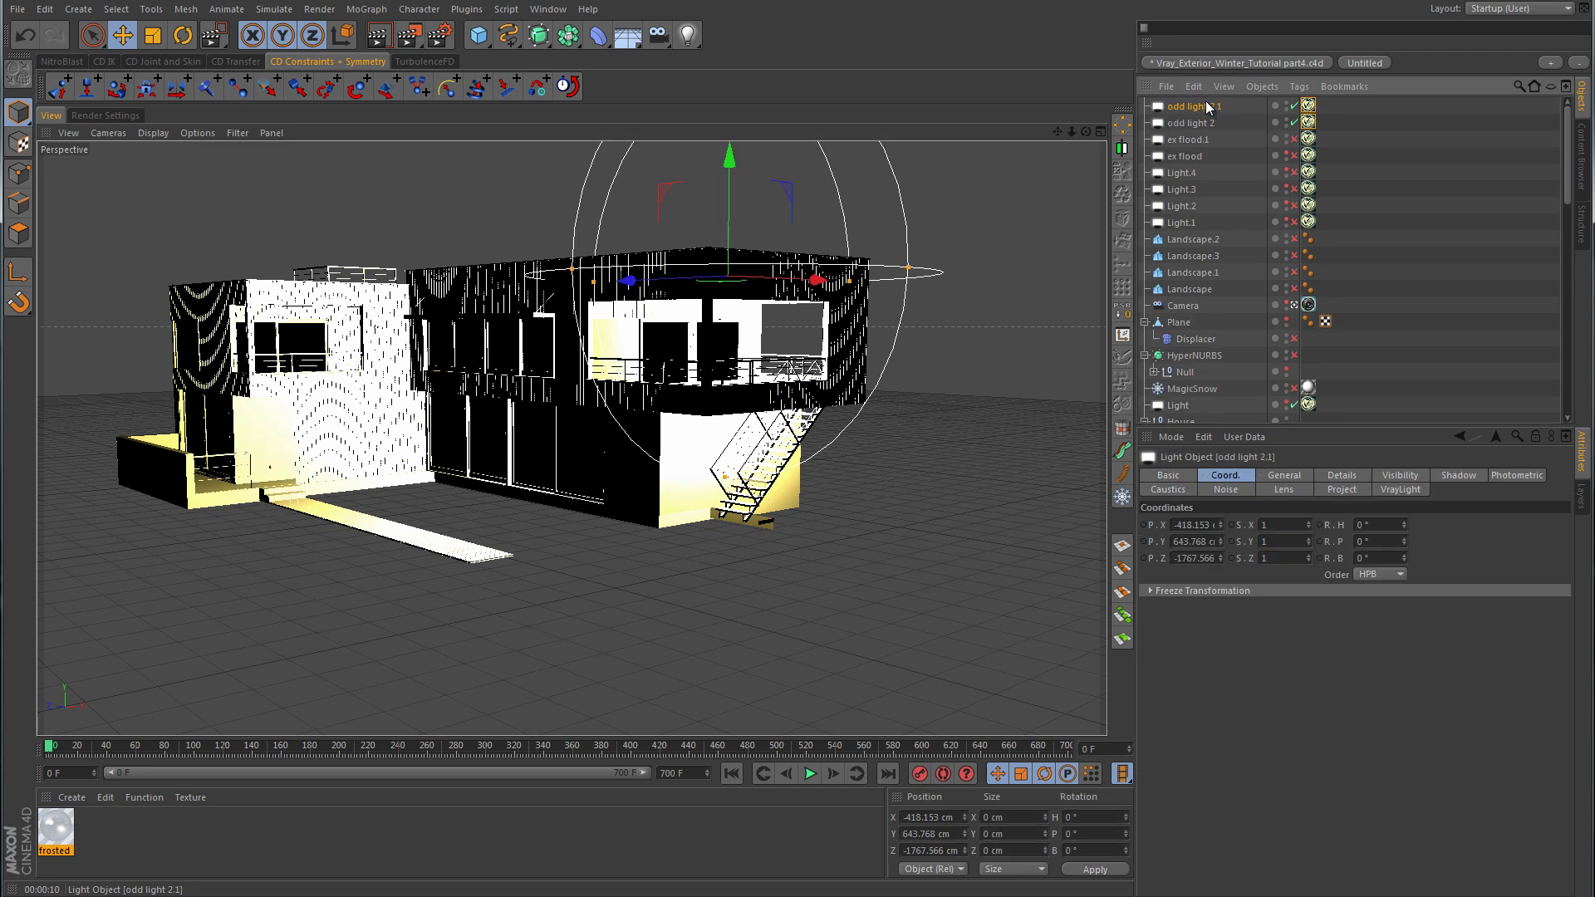
click(1309, 106)
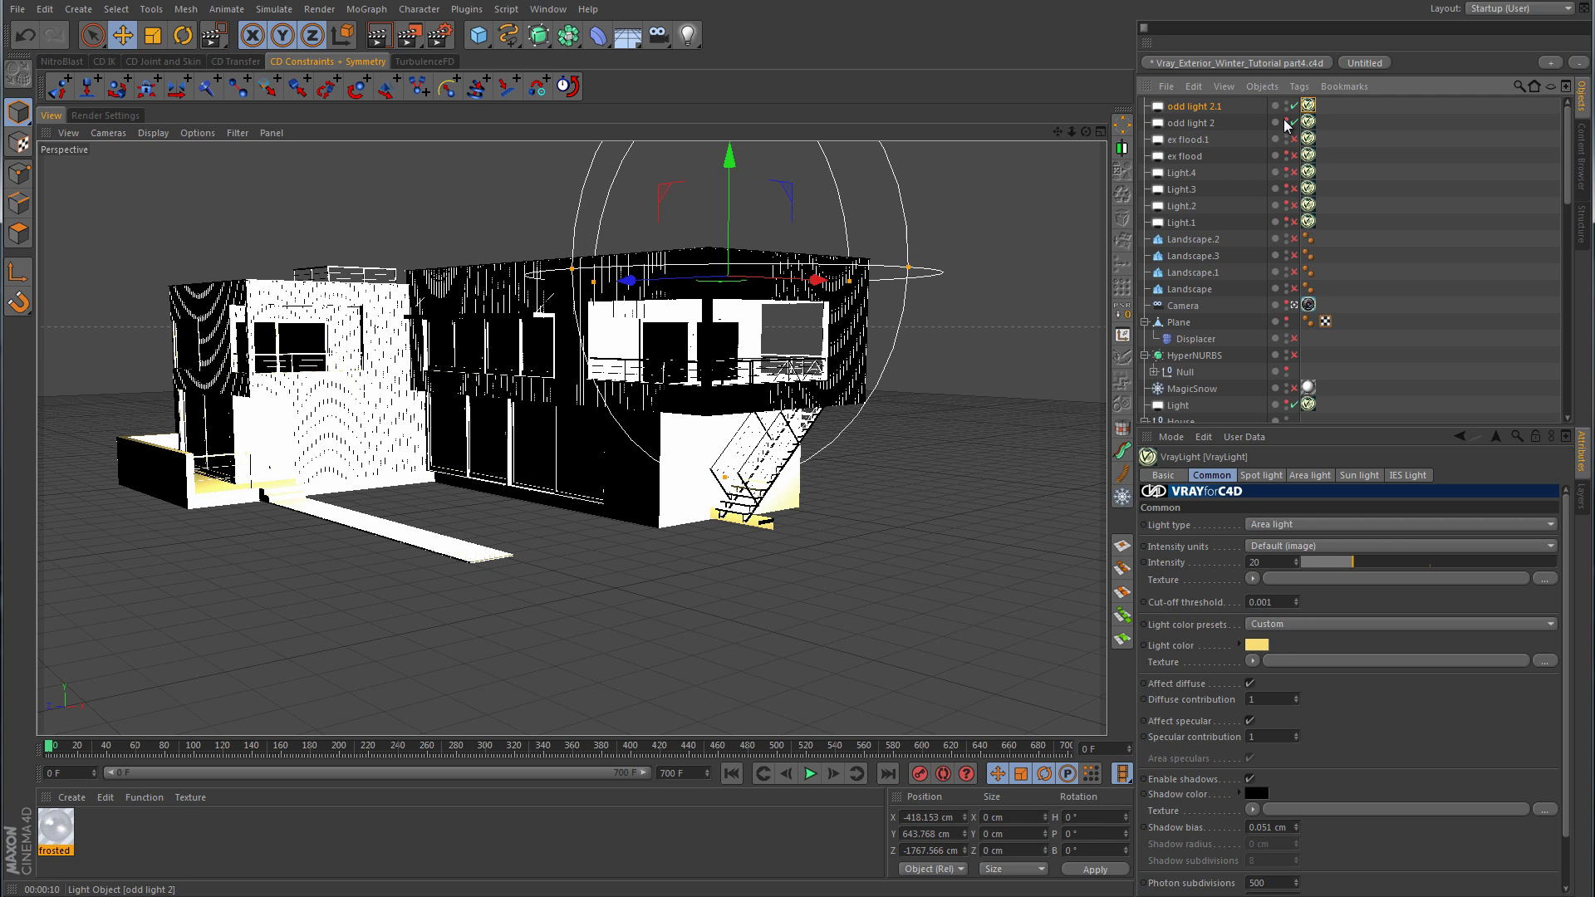
click(1293, 123)
click(1294, 305)
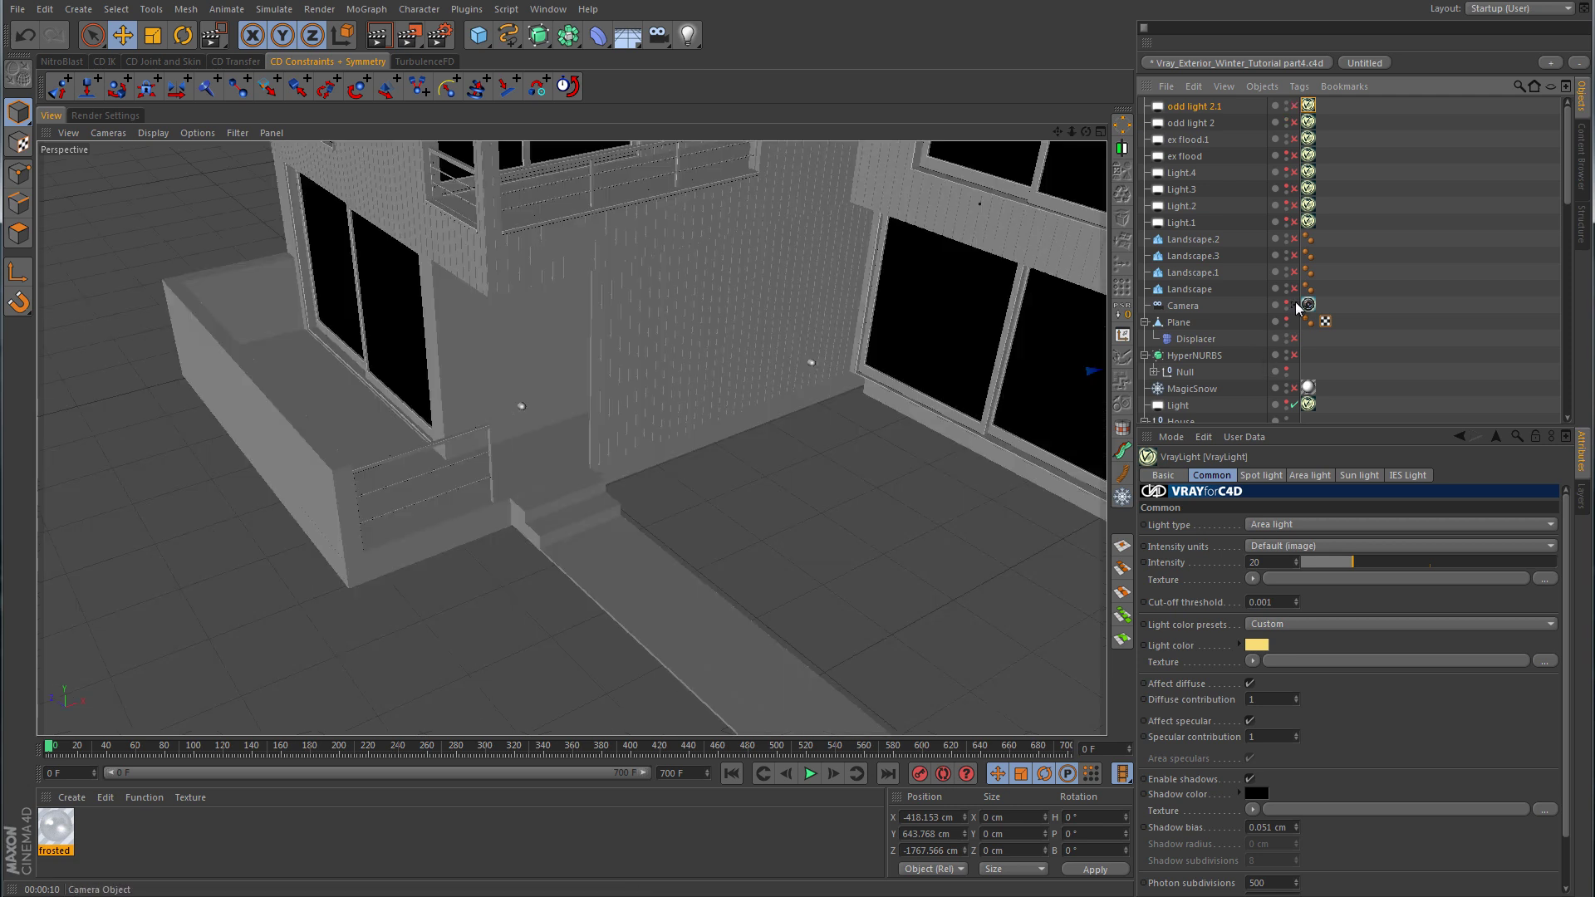
Select the small wall lamp and frame it in the view.
scroll(872, 390, up, 5)
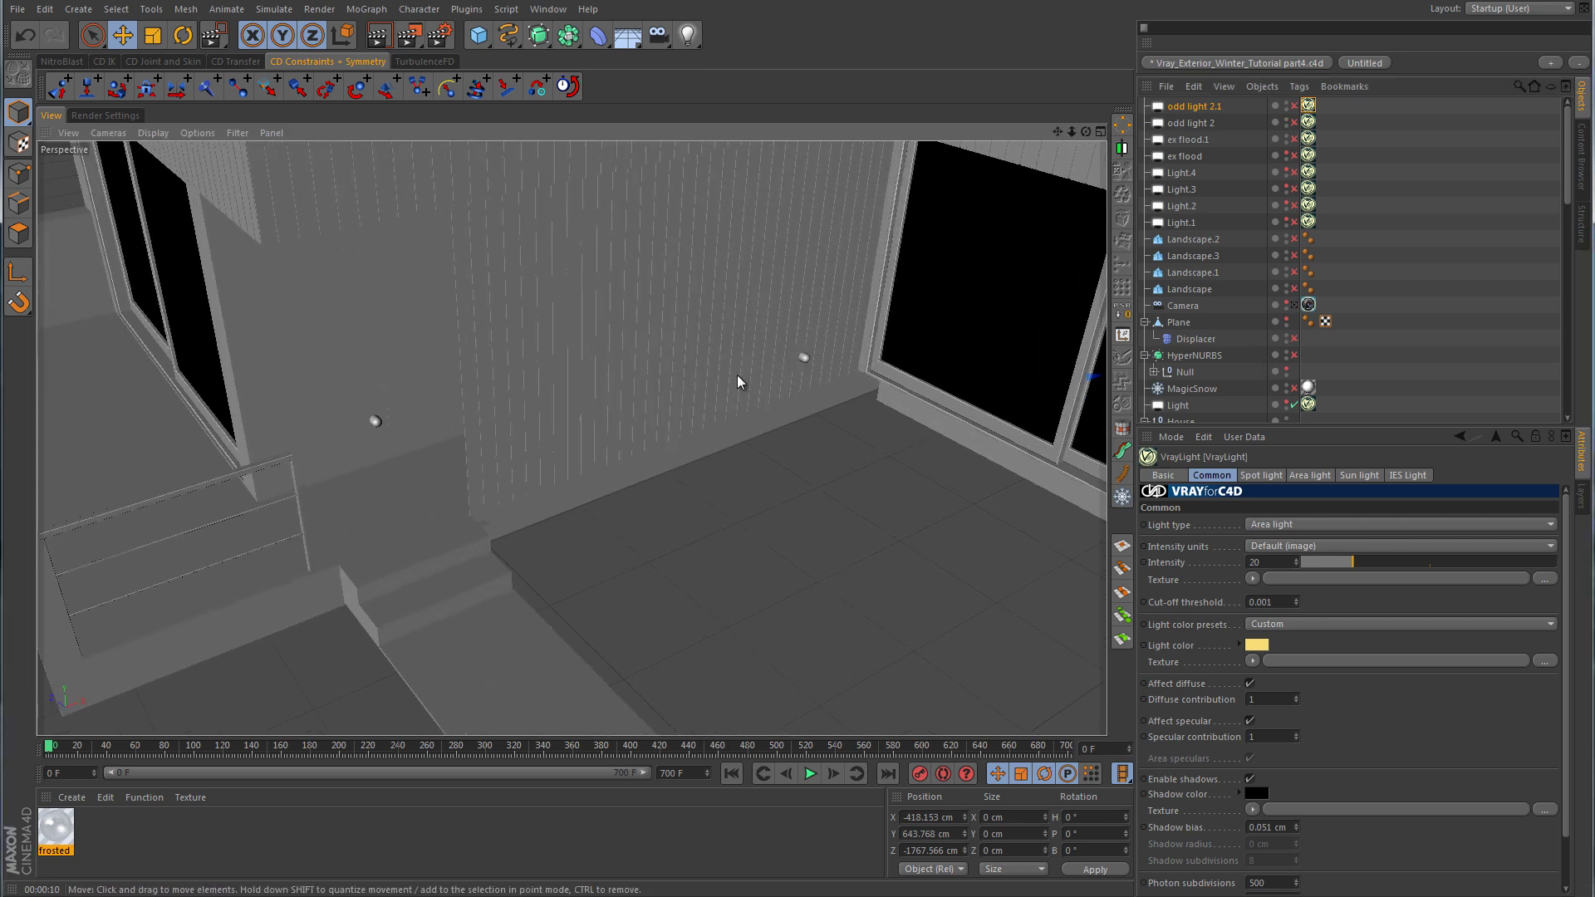
click(804, 358)
scroll(804, 359, up, 5)
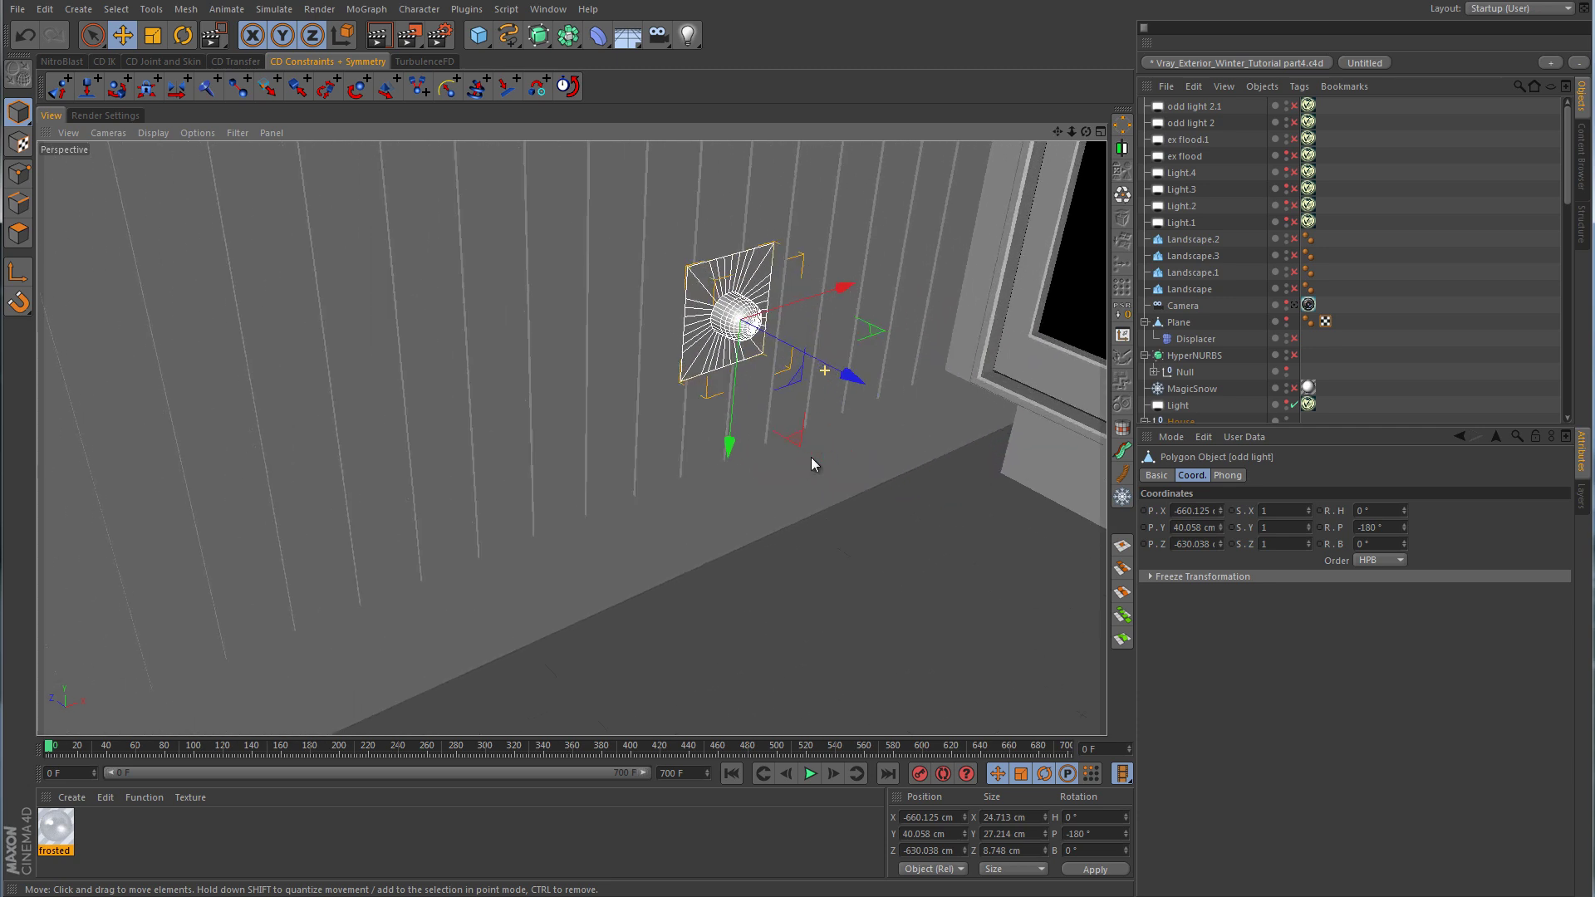
scroll(823, 415, up, 3)
key(o)
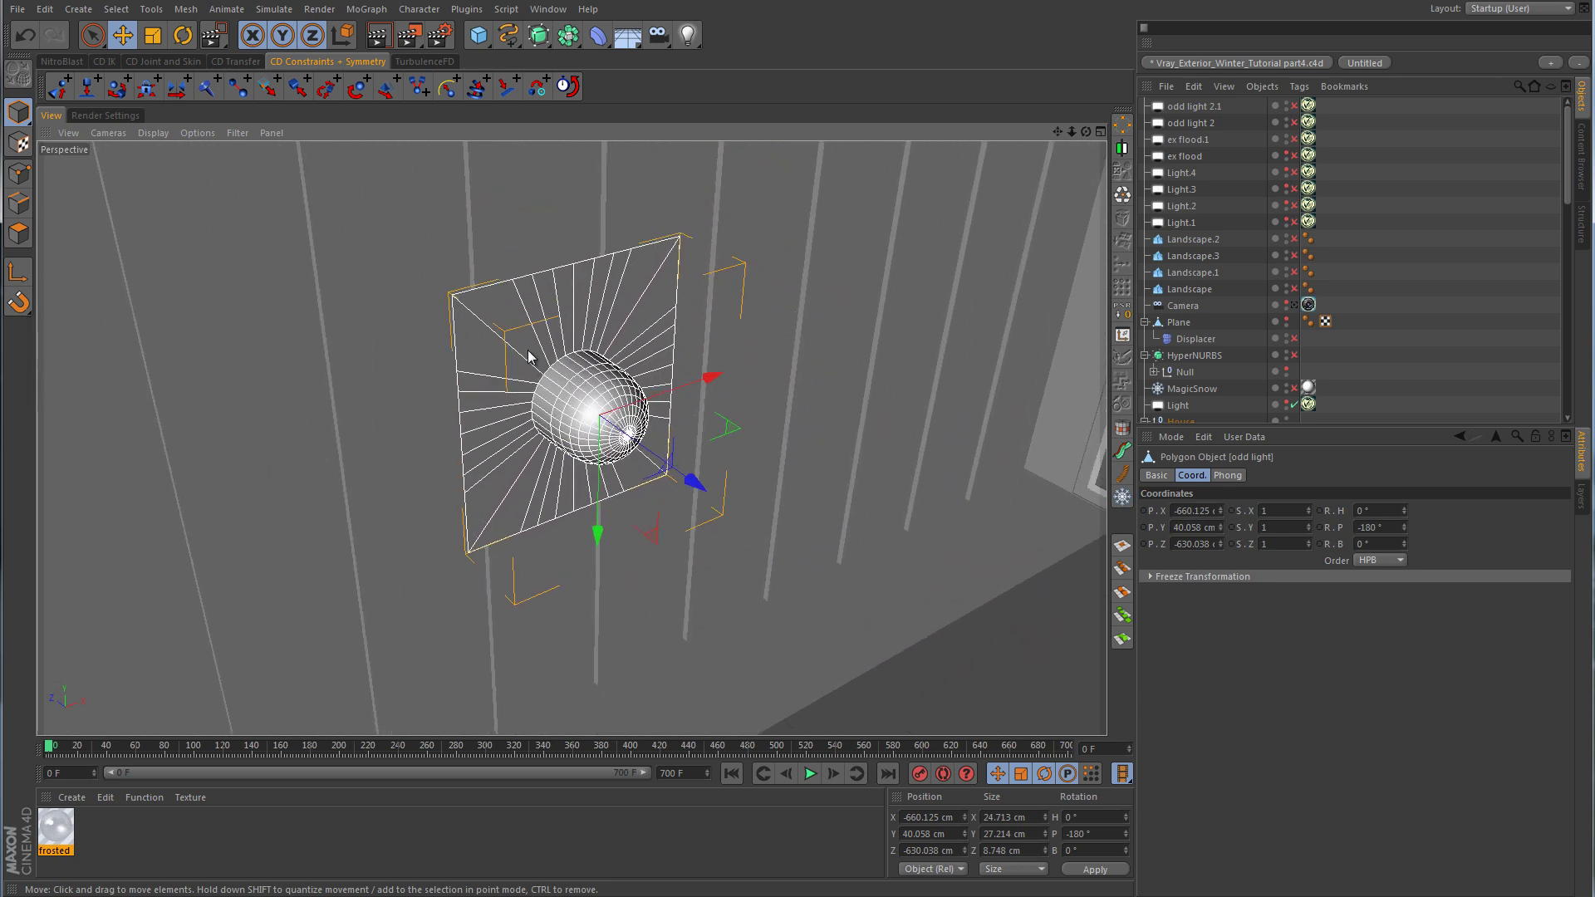
Test polygon selections on the lamp with select-all, grow, loop and fill selection.
click(15, 238)
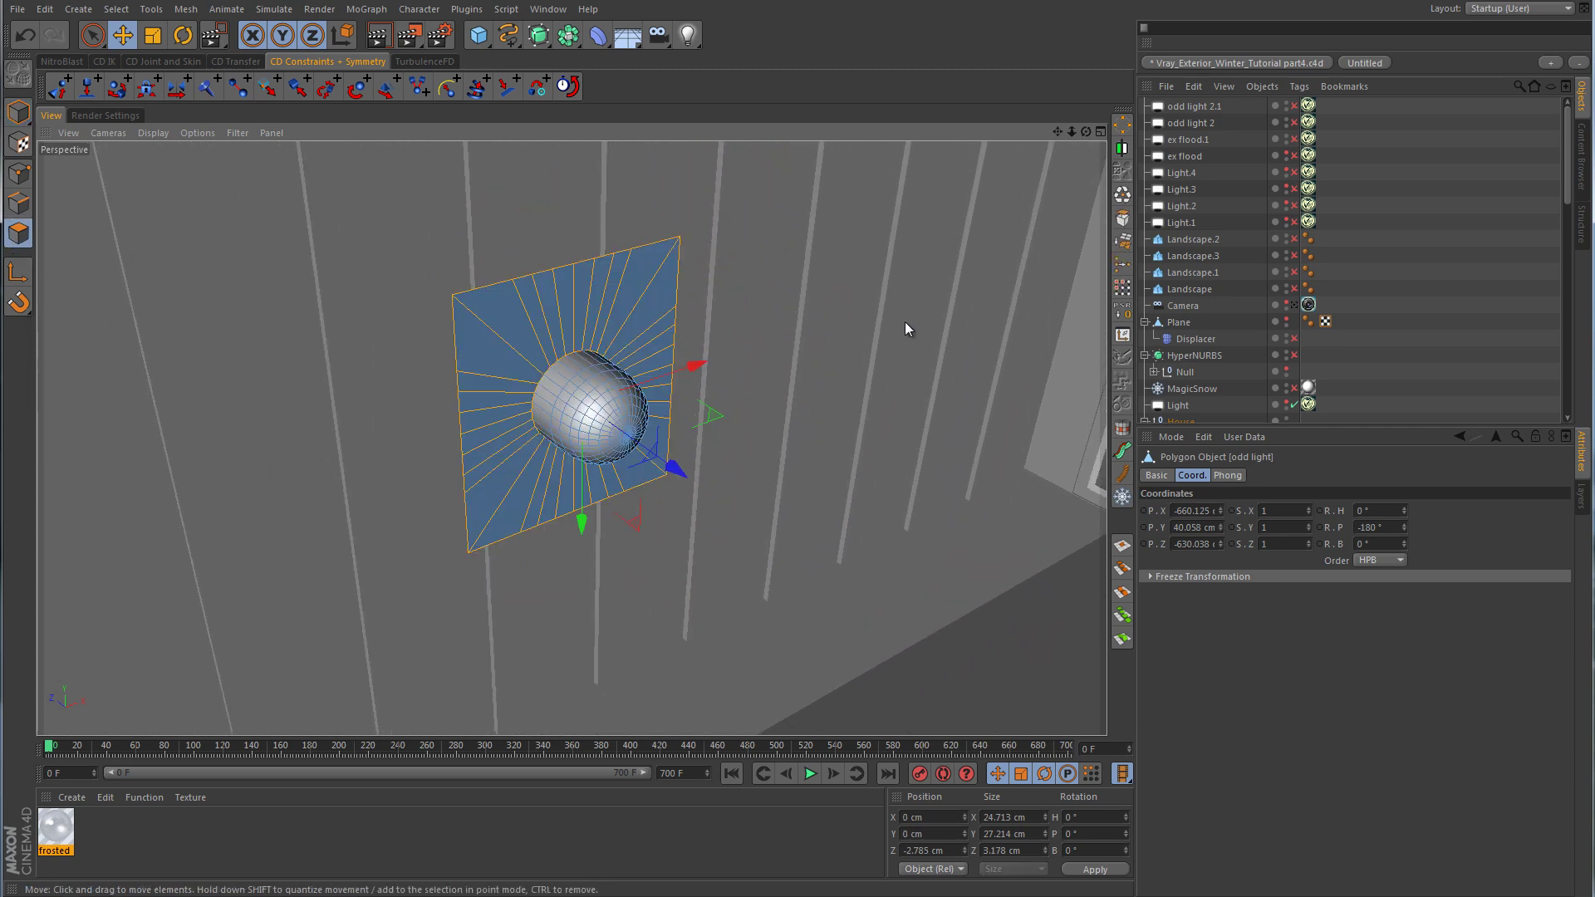
key(ctrl+a)
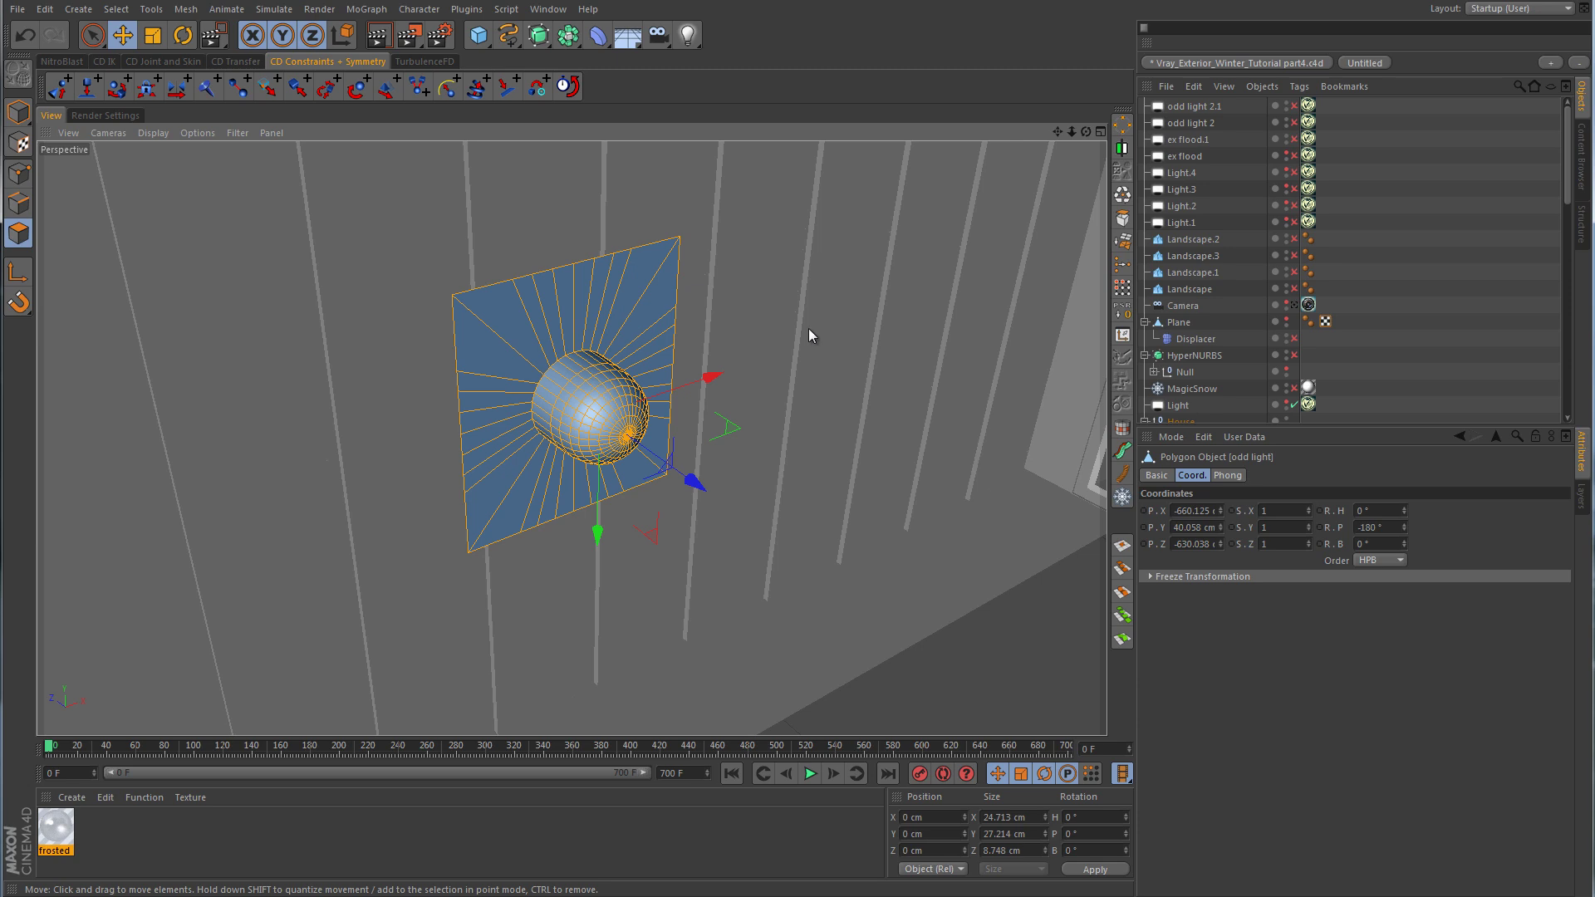
key(u)
key(w)
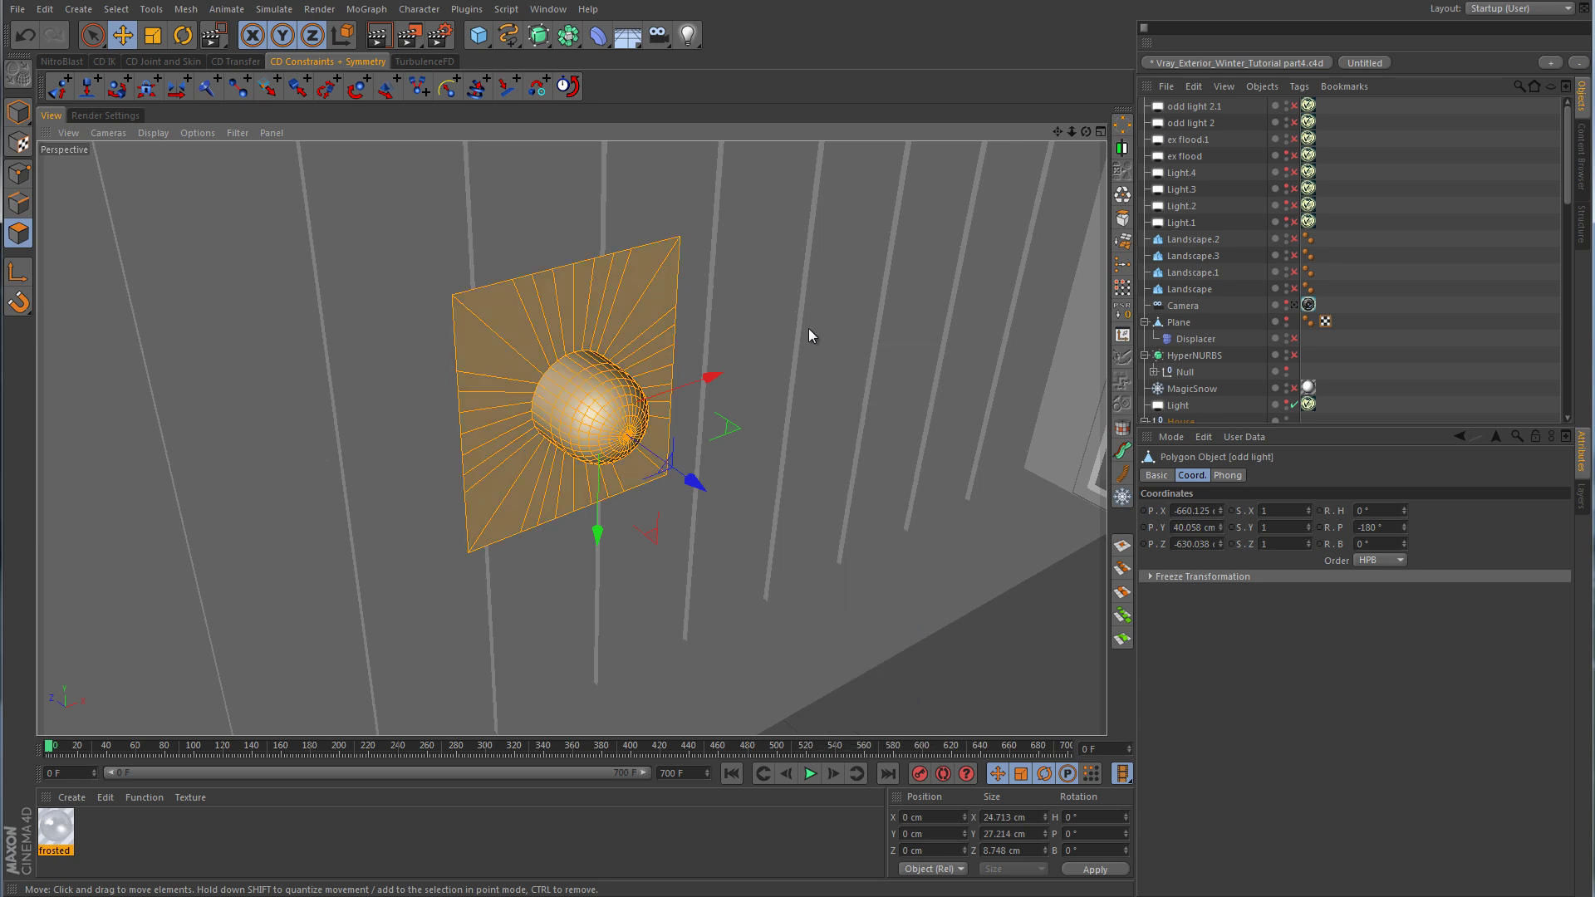
key(u)
key(l)
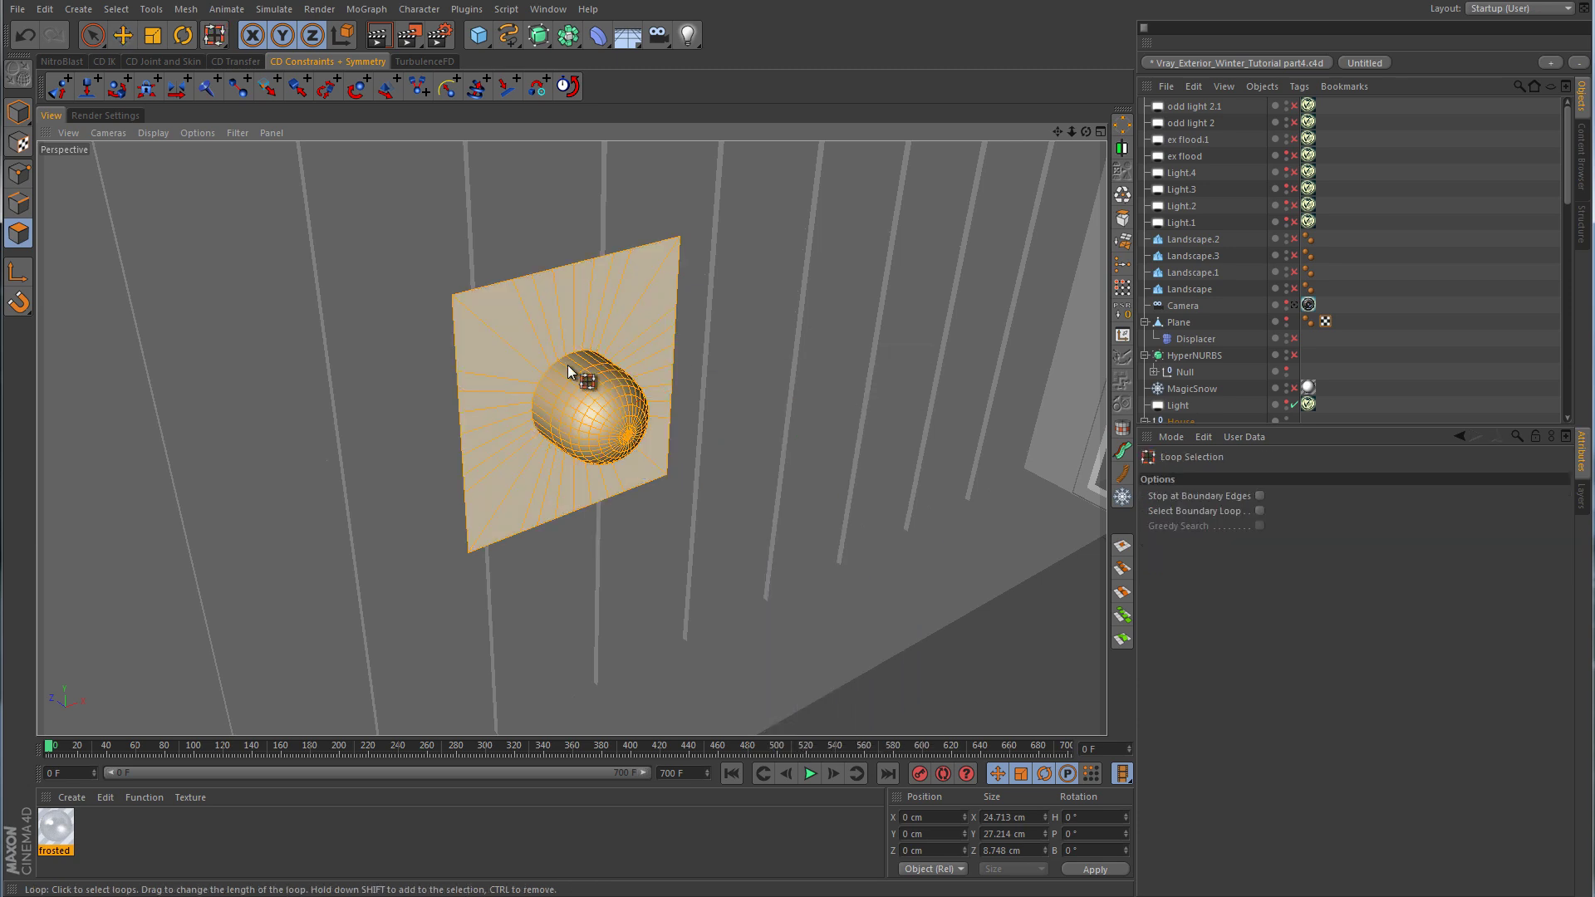
click(559, 367)
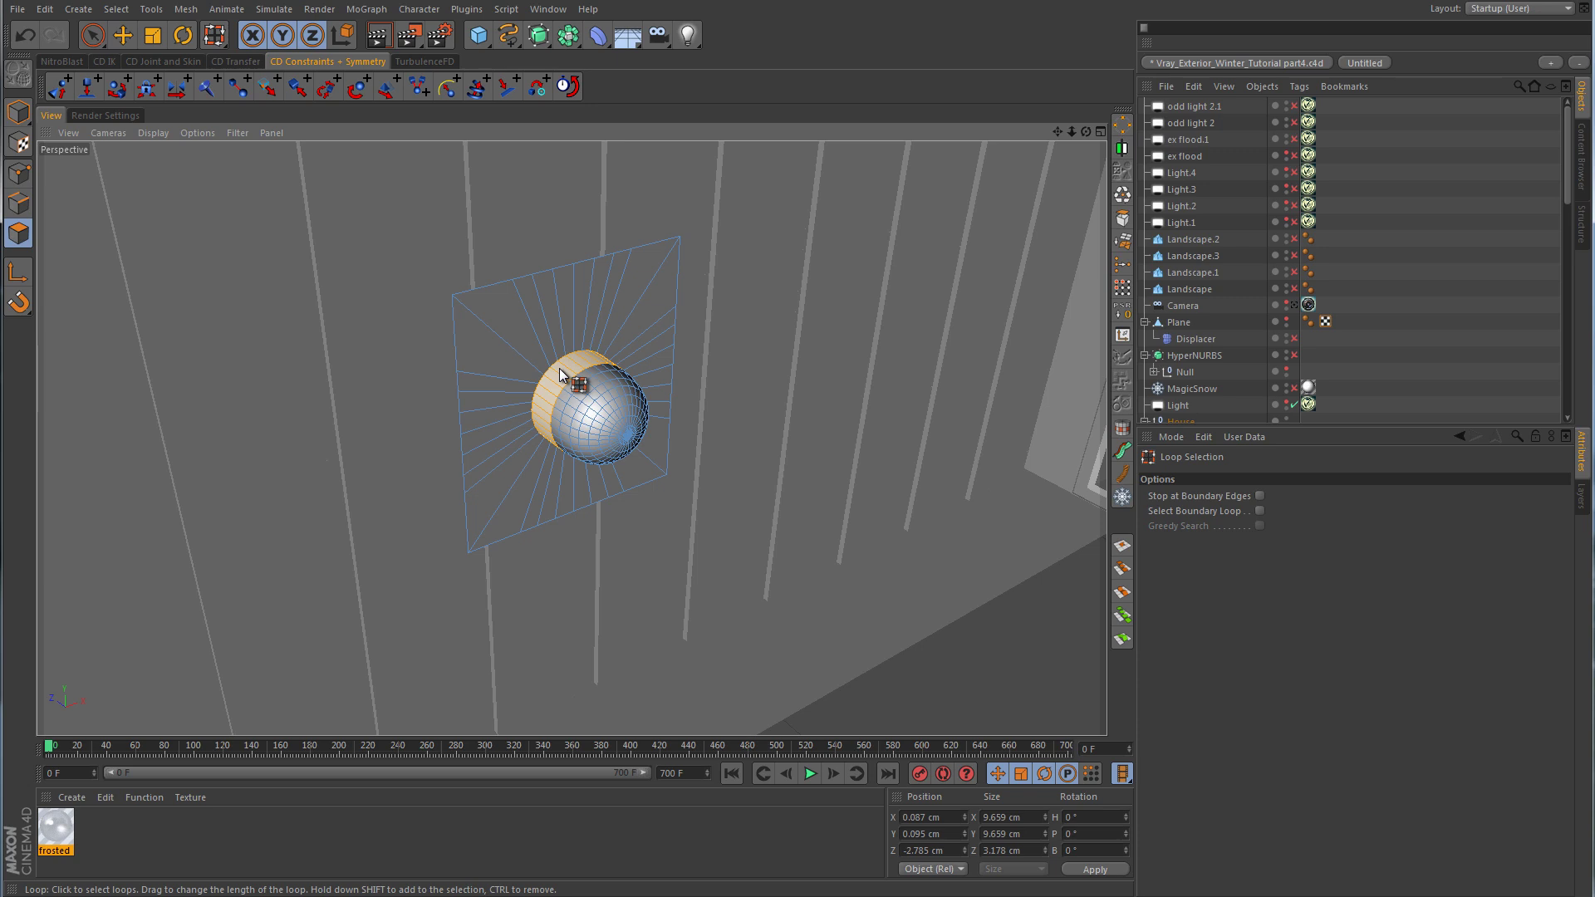
key(u)
key(f)
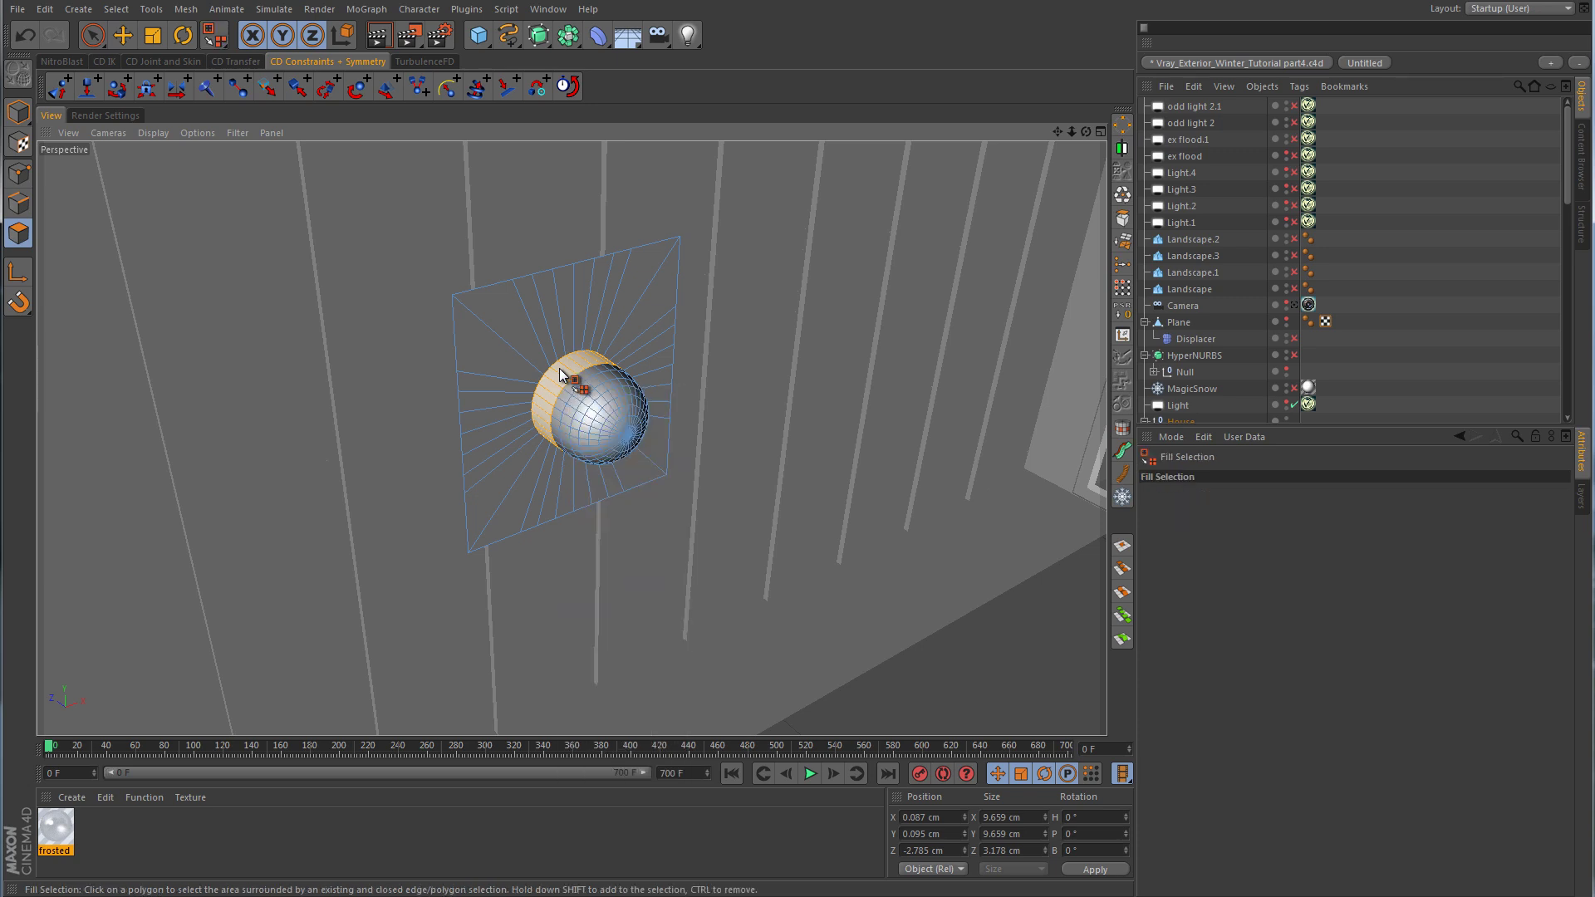
click(619, 419)
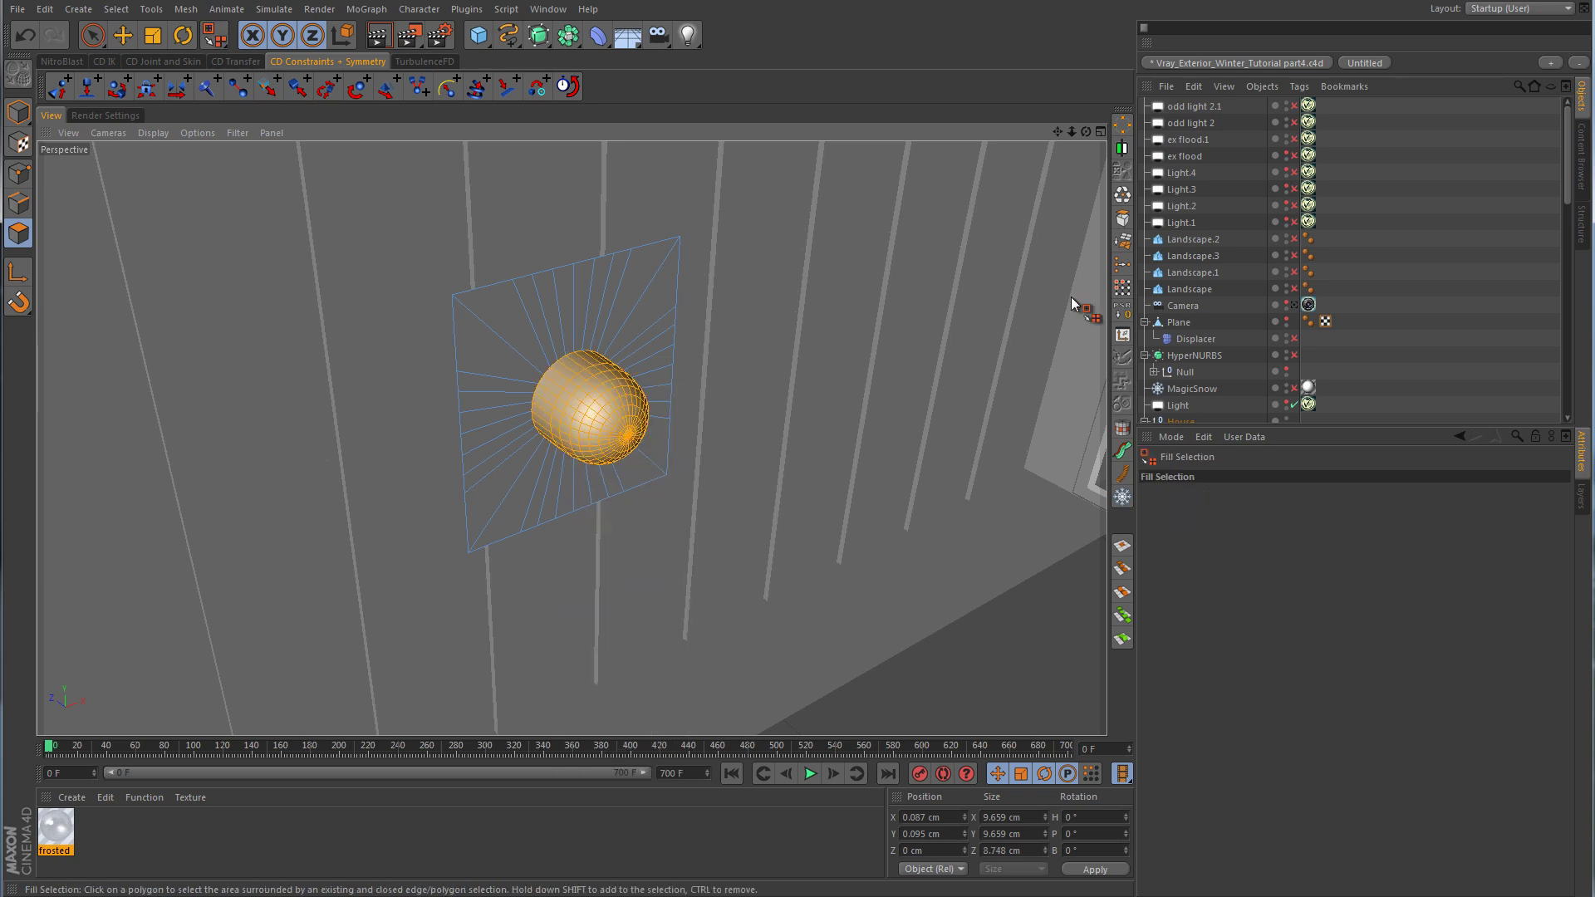
click(639, 358)
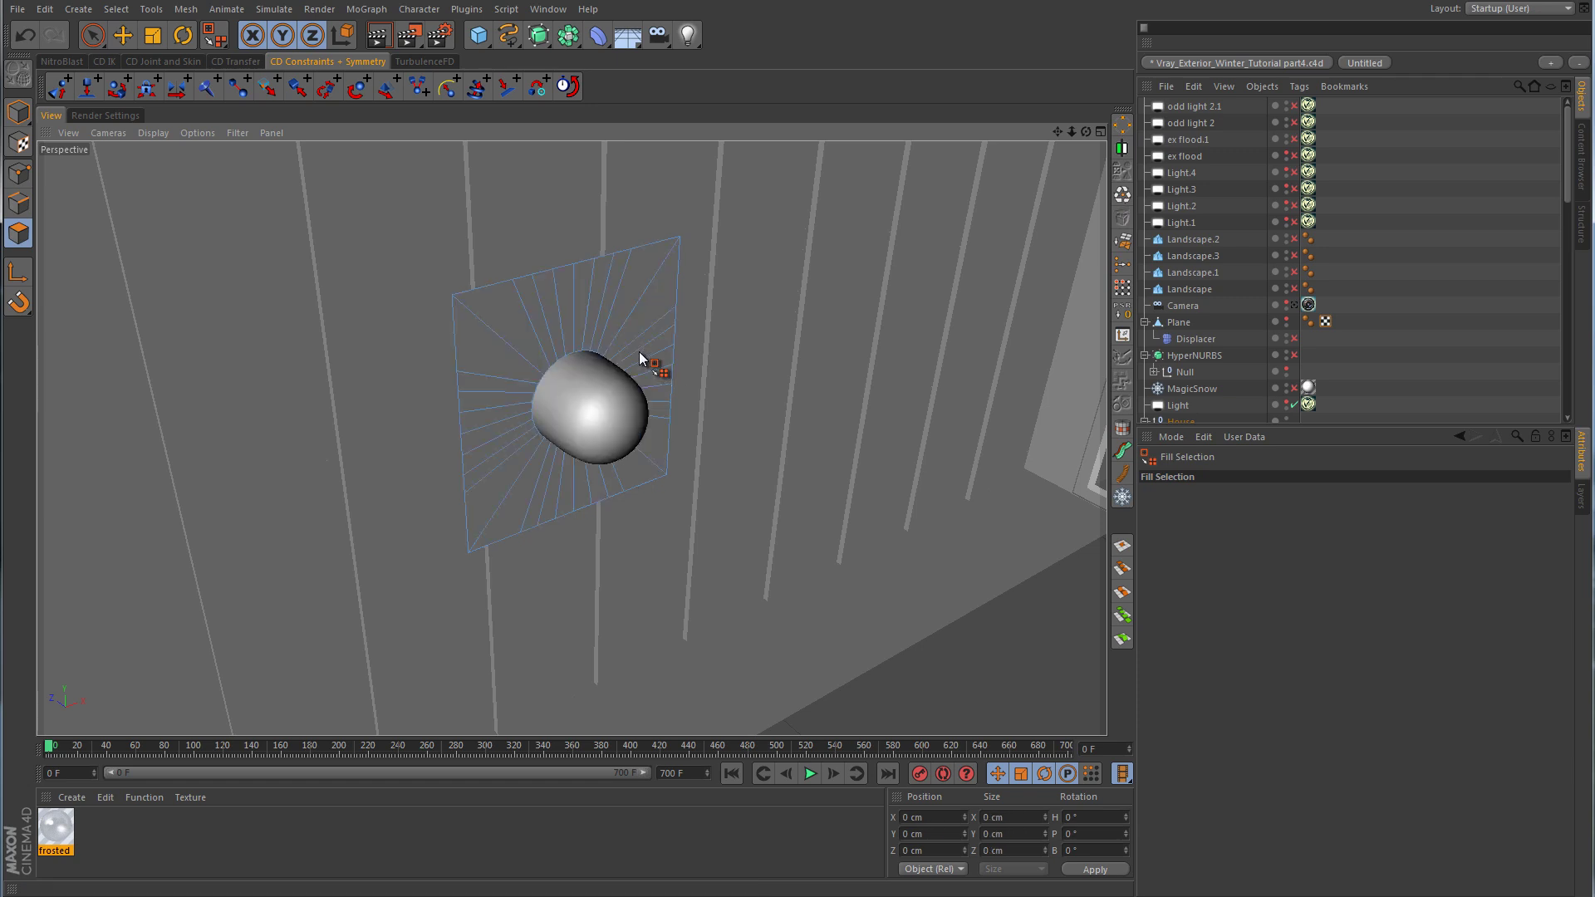
Optimize the lamp's points to merge duplicates, then return to model mode.
click(18, 174)
click(93, 35)
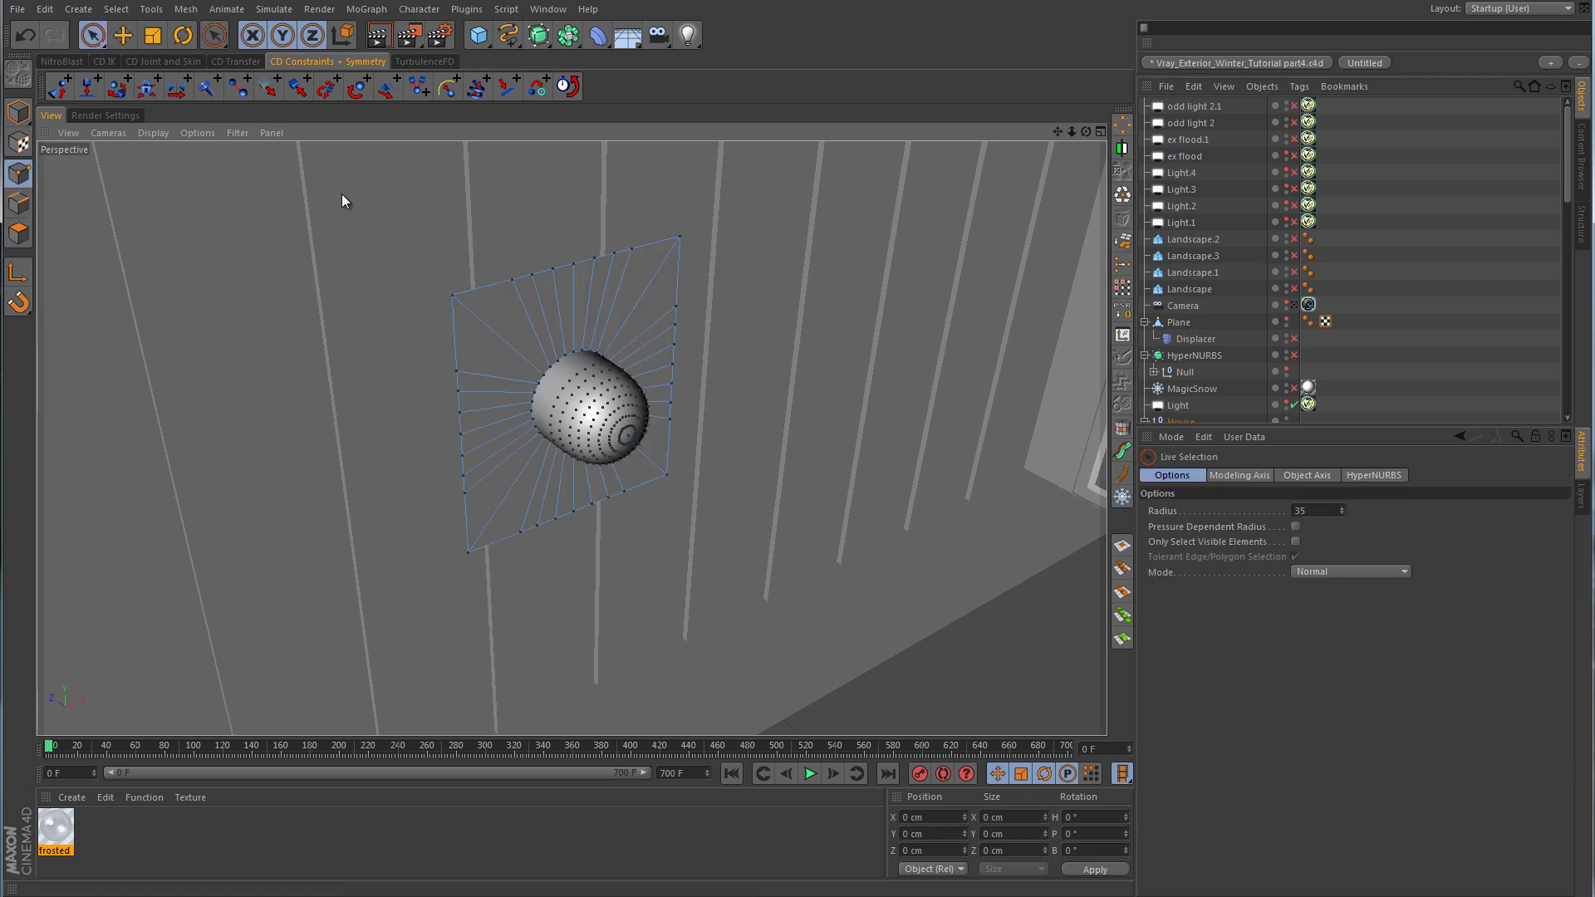
click(1123, 197)
click(122, 35)
click(18, 112)
Rename the lamp plate object to 'odd light base'.
scroll(1254, 256, down, 3)
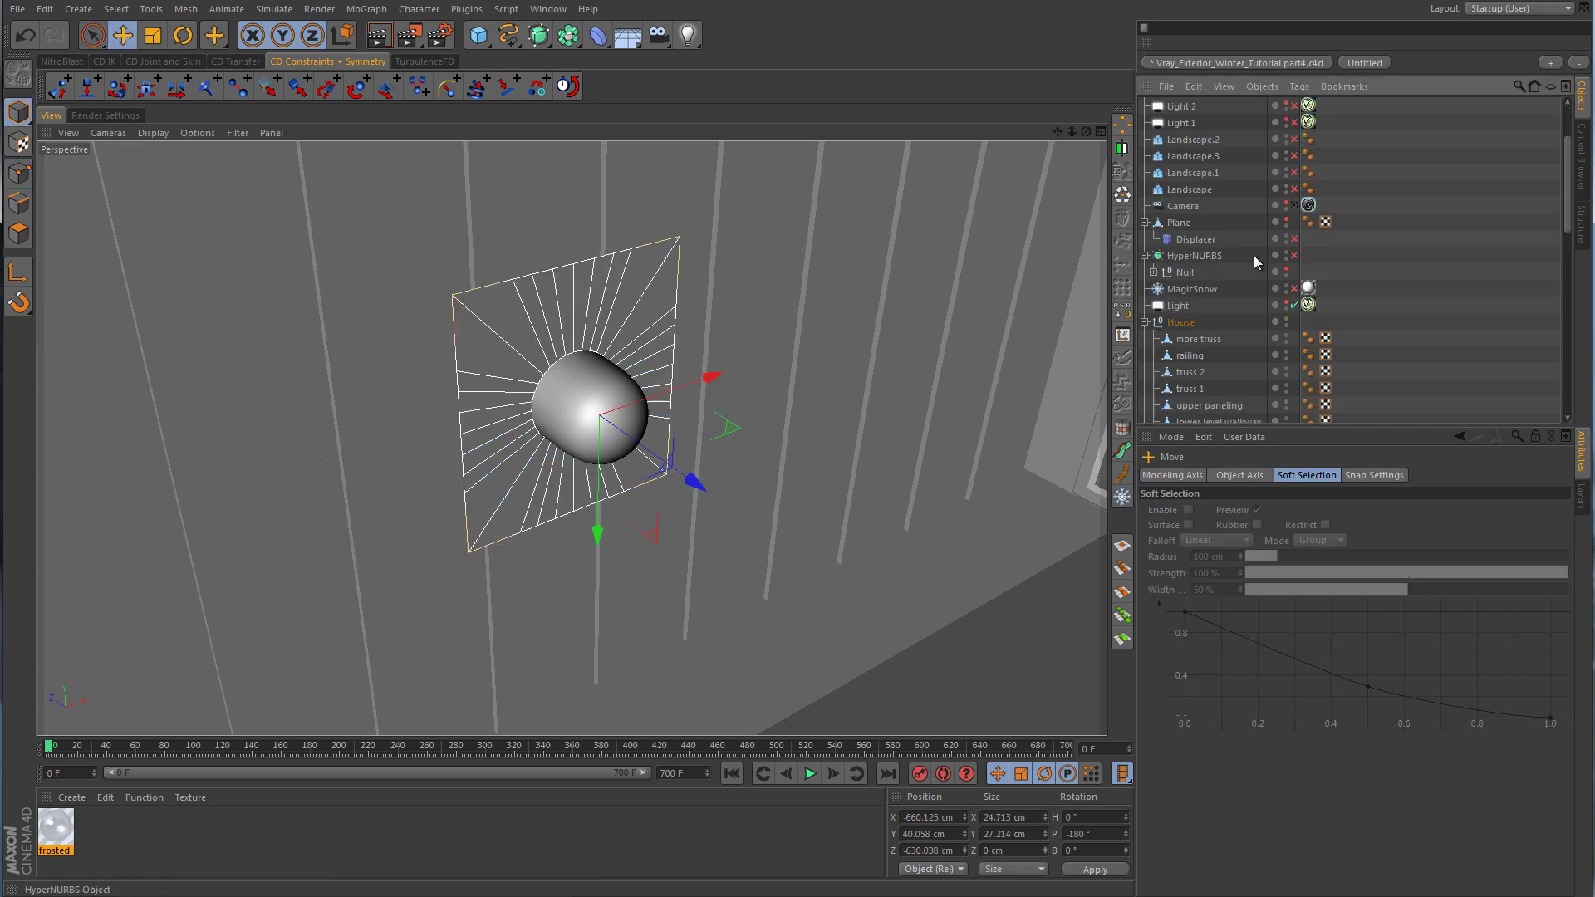
scroll(1253, 256, down, 6)
click(581, 376)
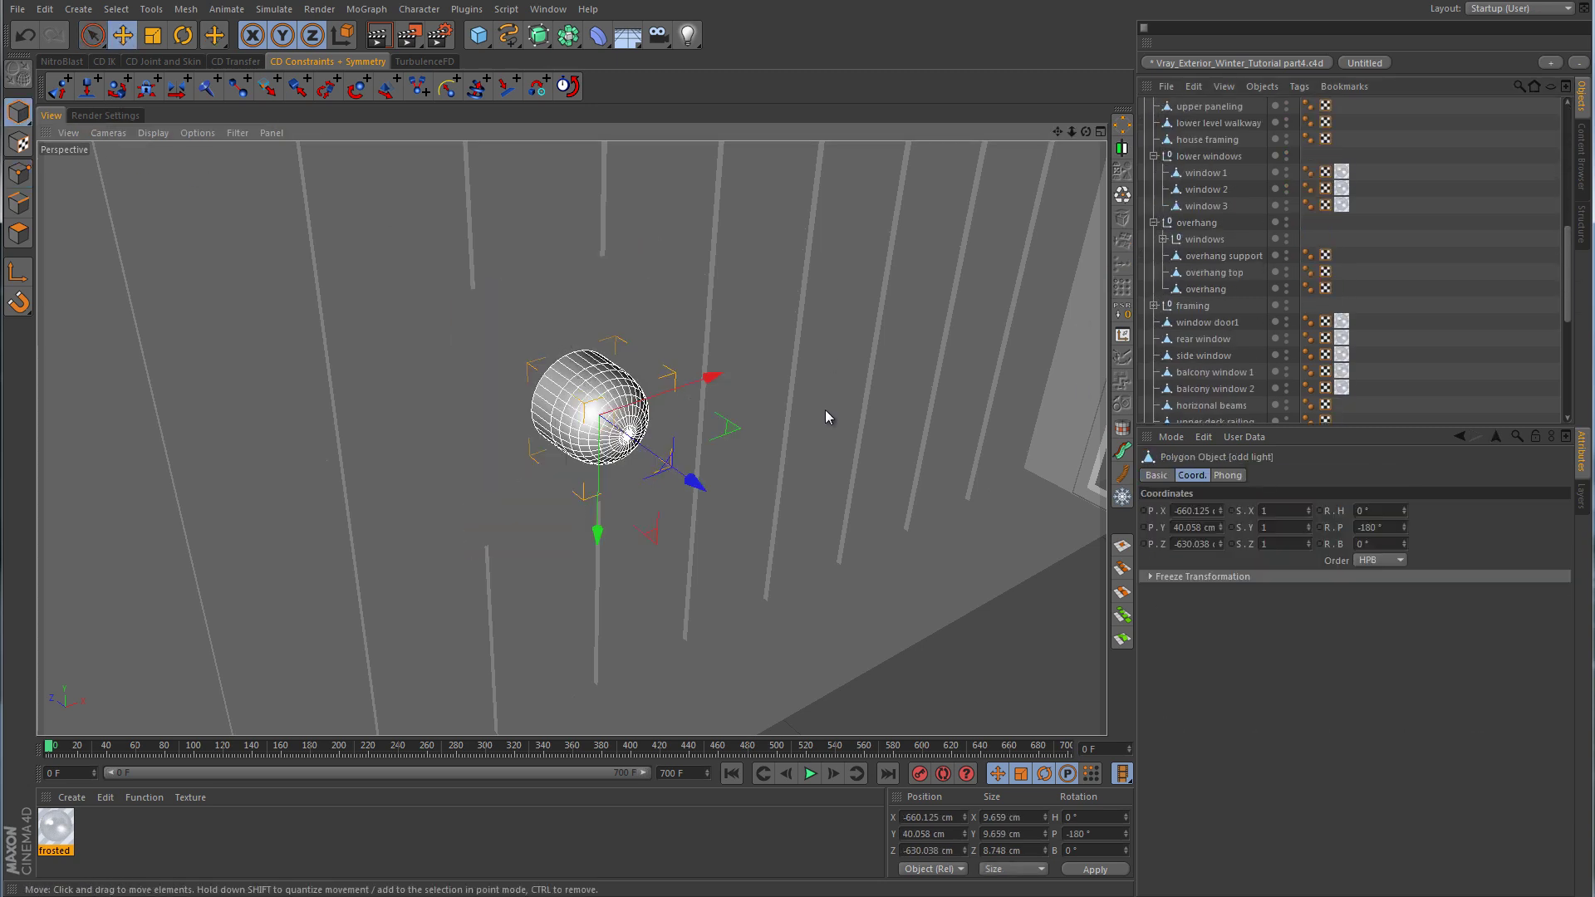
scroll(1204, 265, down, 6)
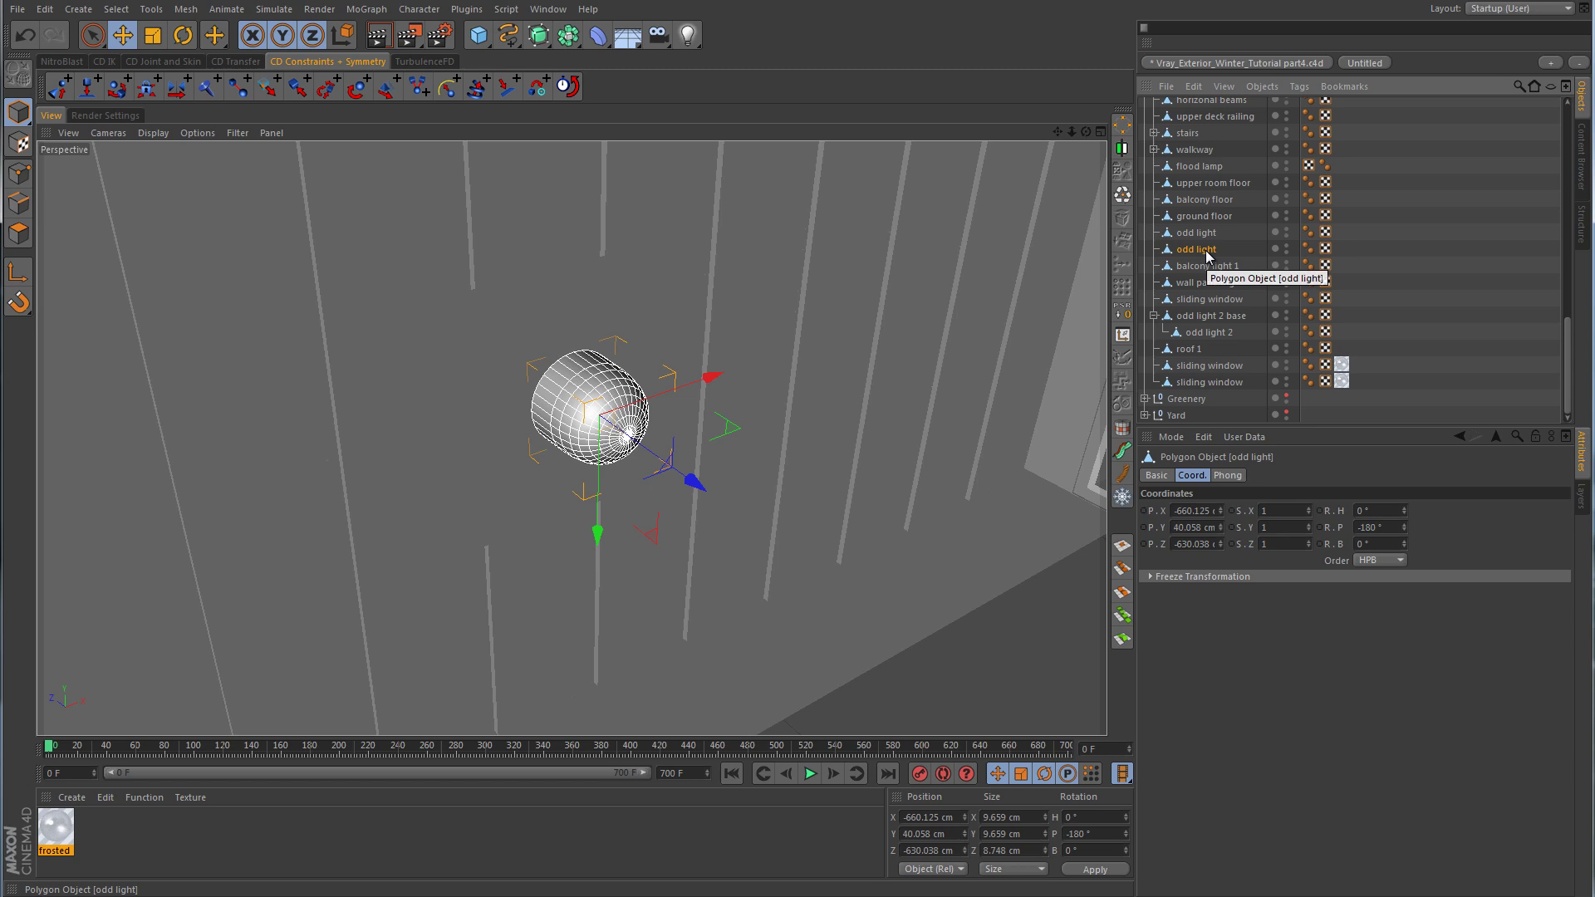
click(1200, 233)
double_click(1201, 234)
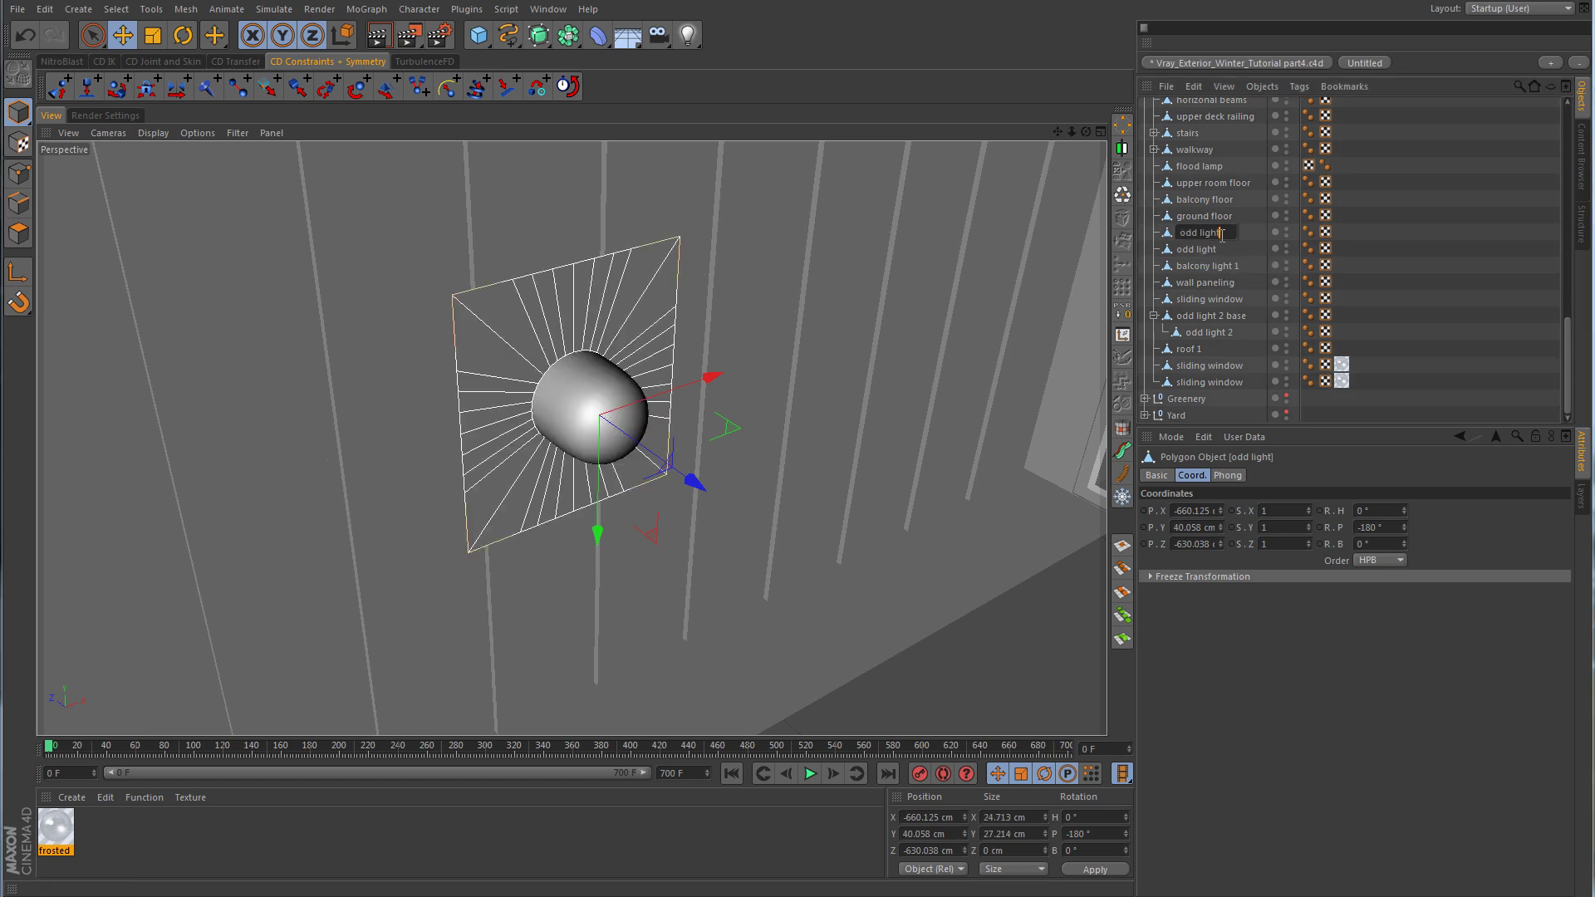
text(base)
key(Return)
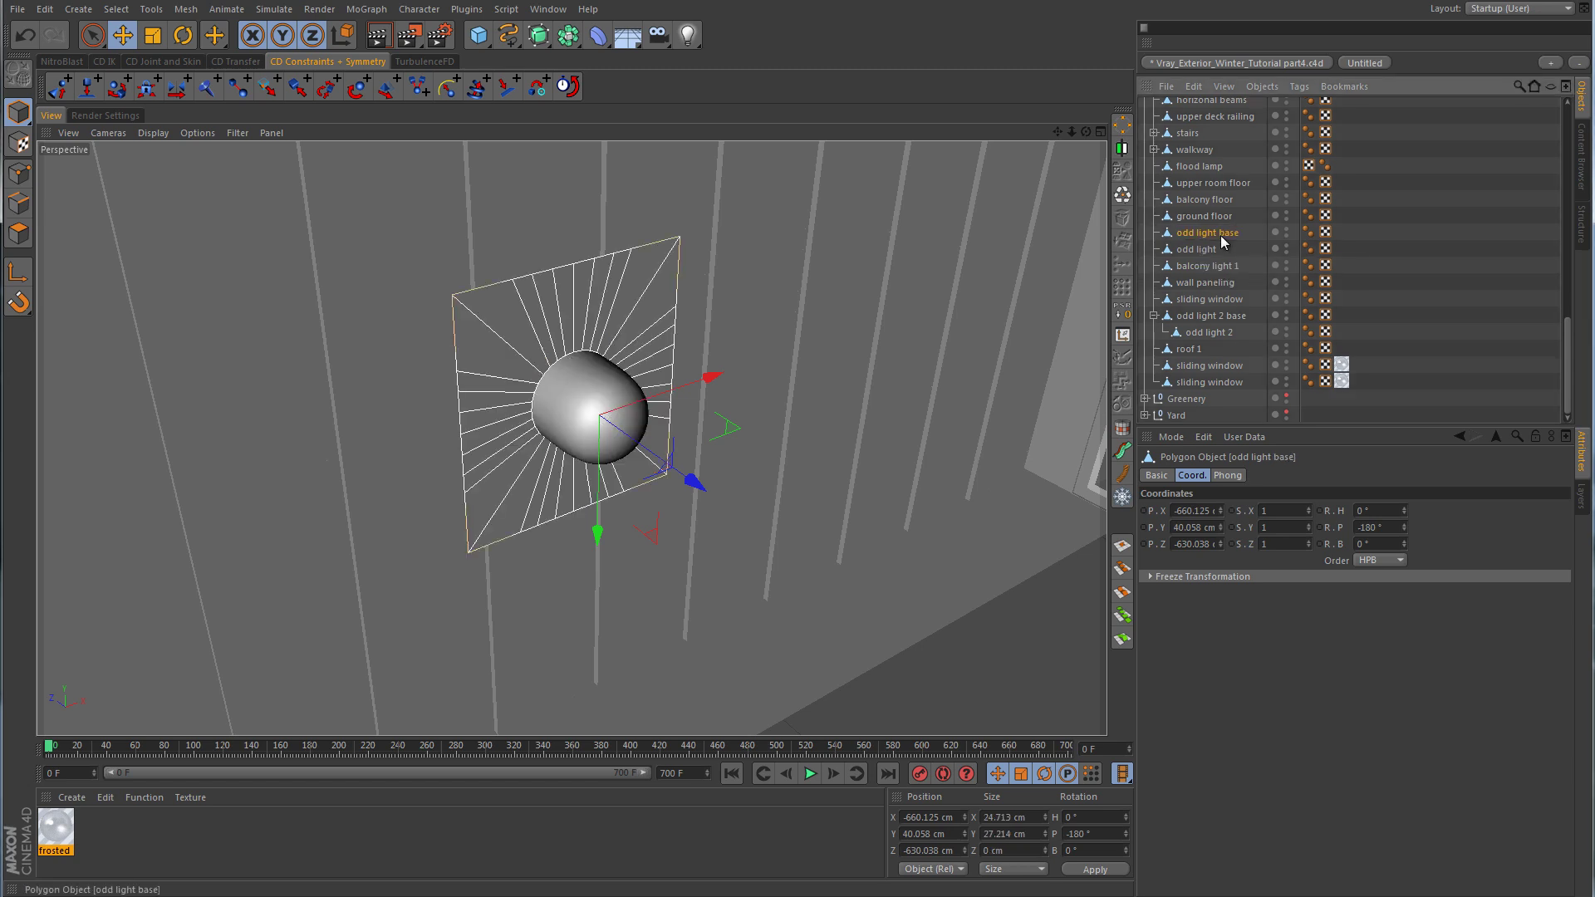
In odd light 2.1's VrayLight tag Area light settings, set the odd light bulb as Geometry.
click(1208, 249)
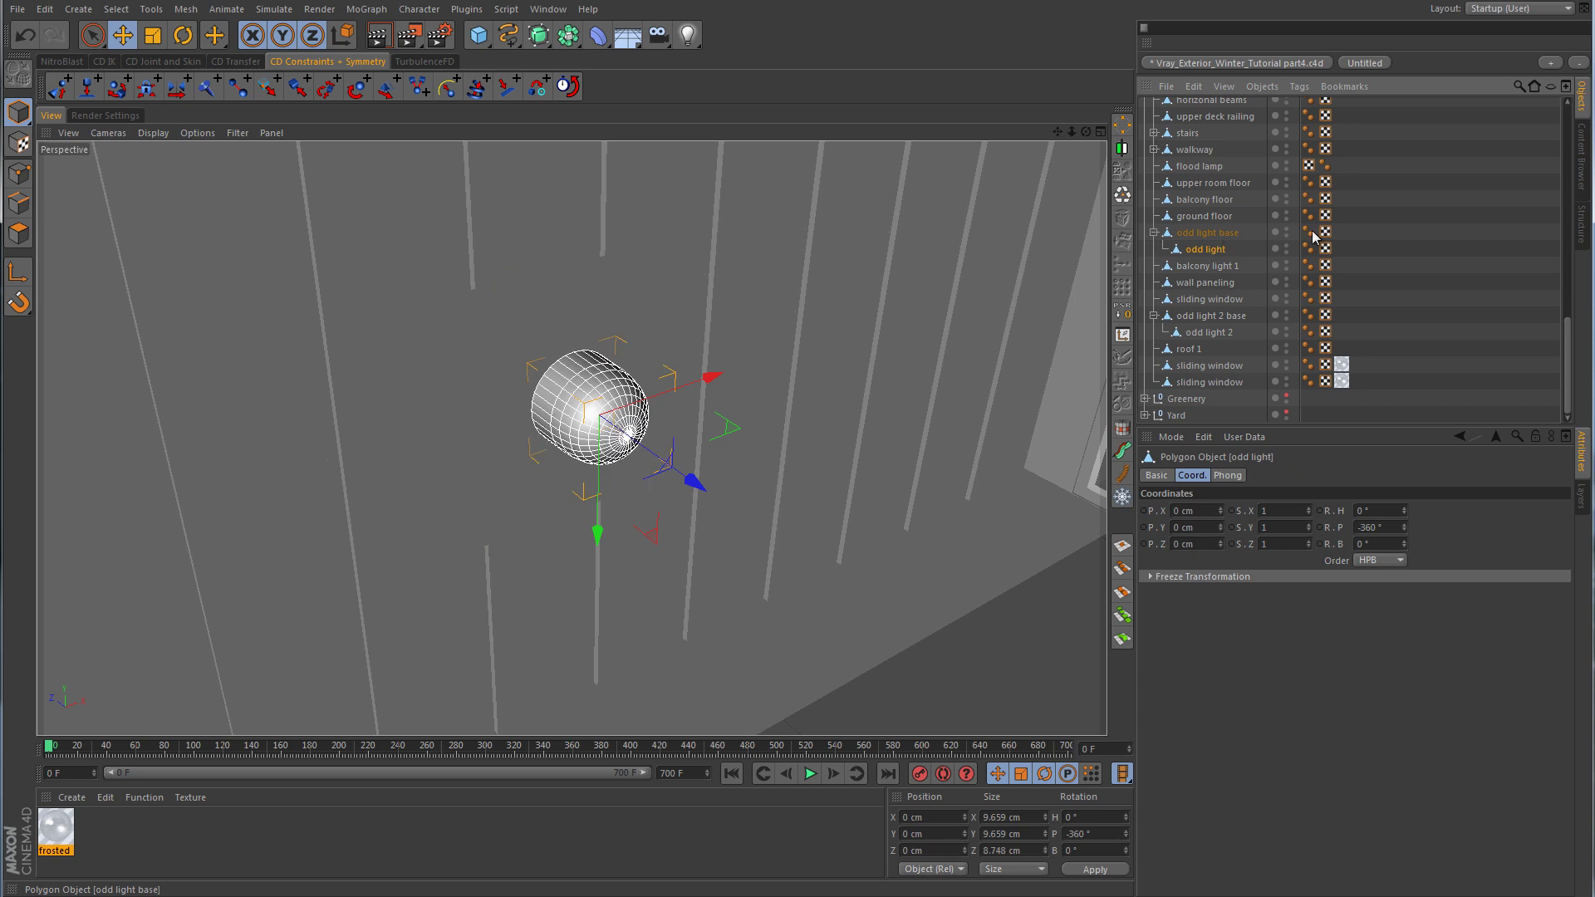
scroll(1383, 247, up, 8)
click(1308, 106)
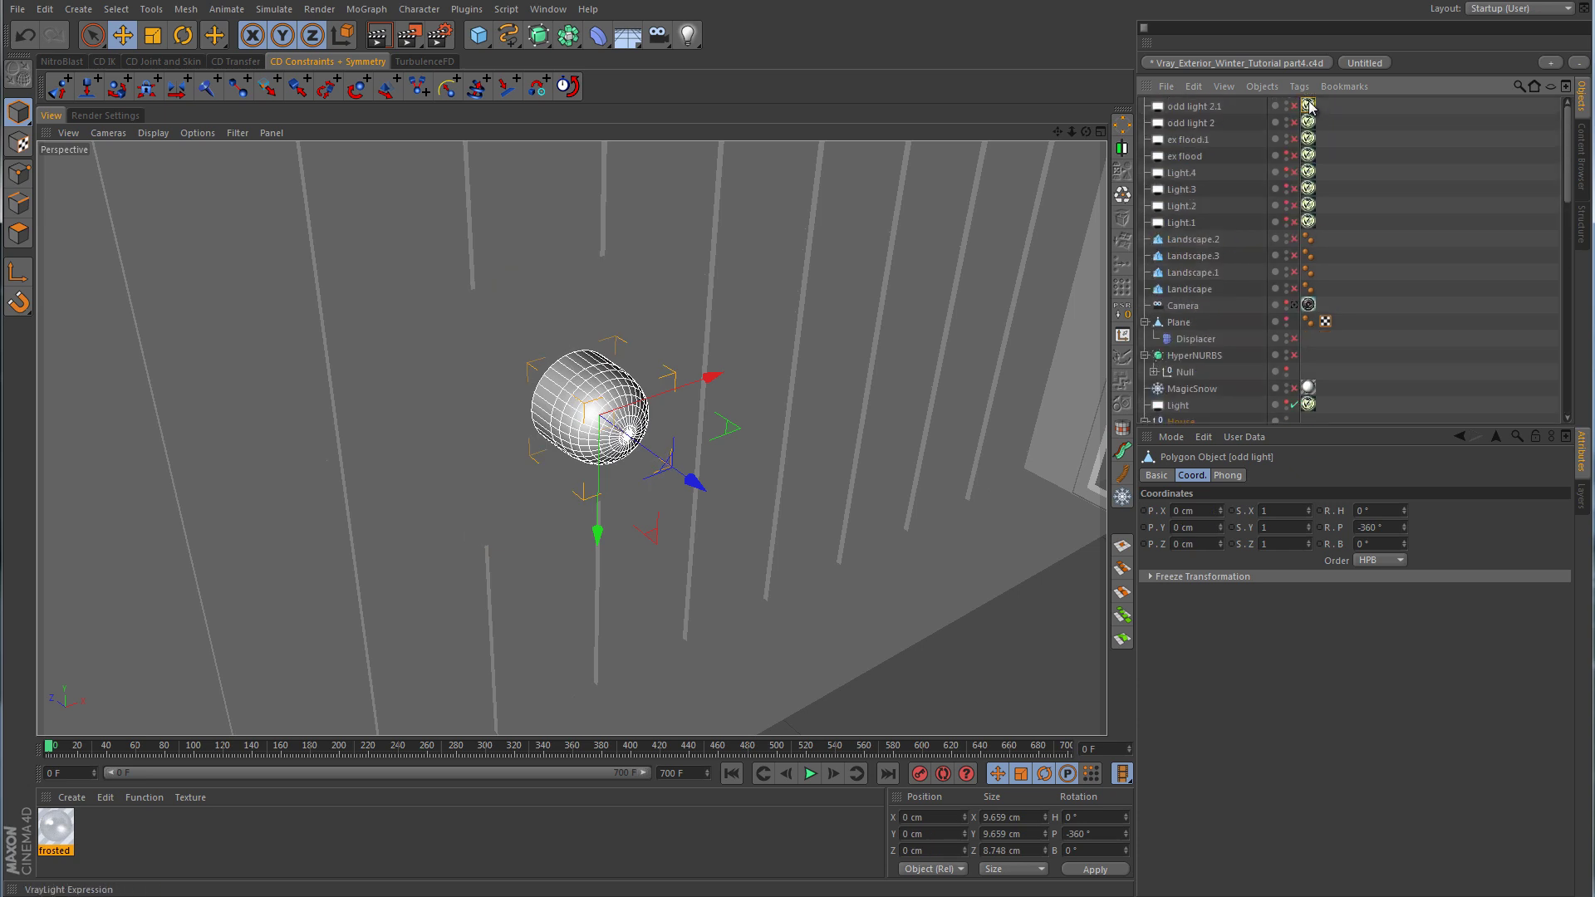
click(1321, 475)
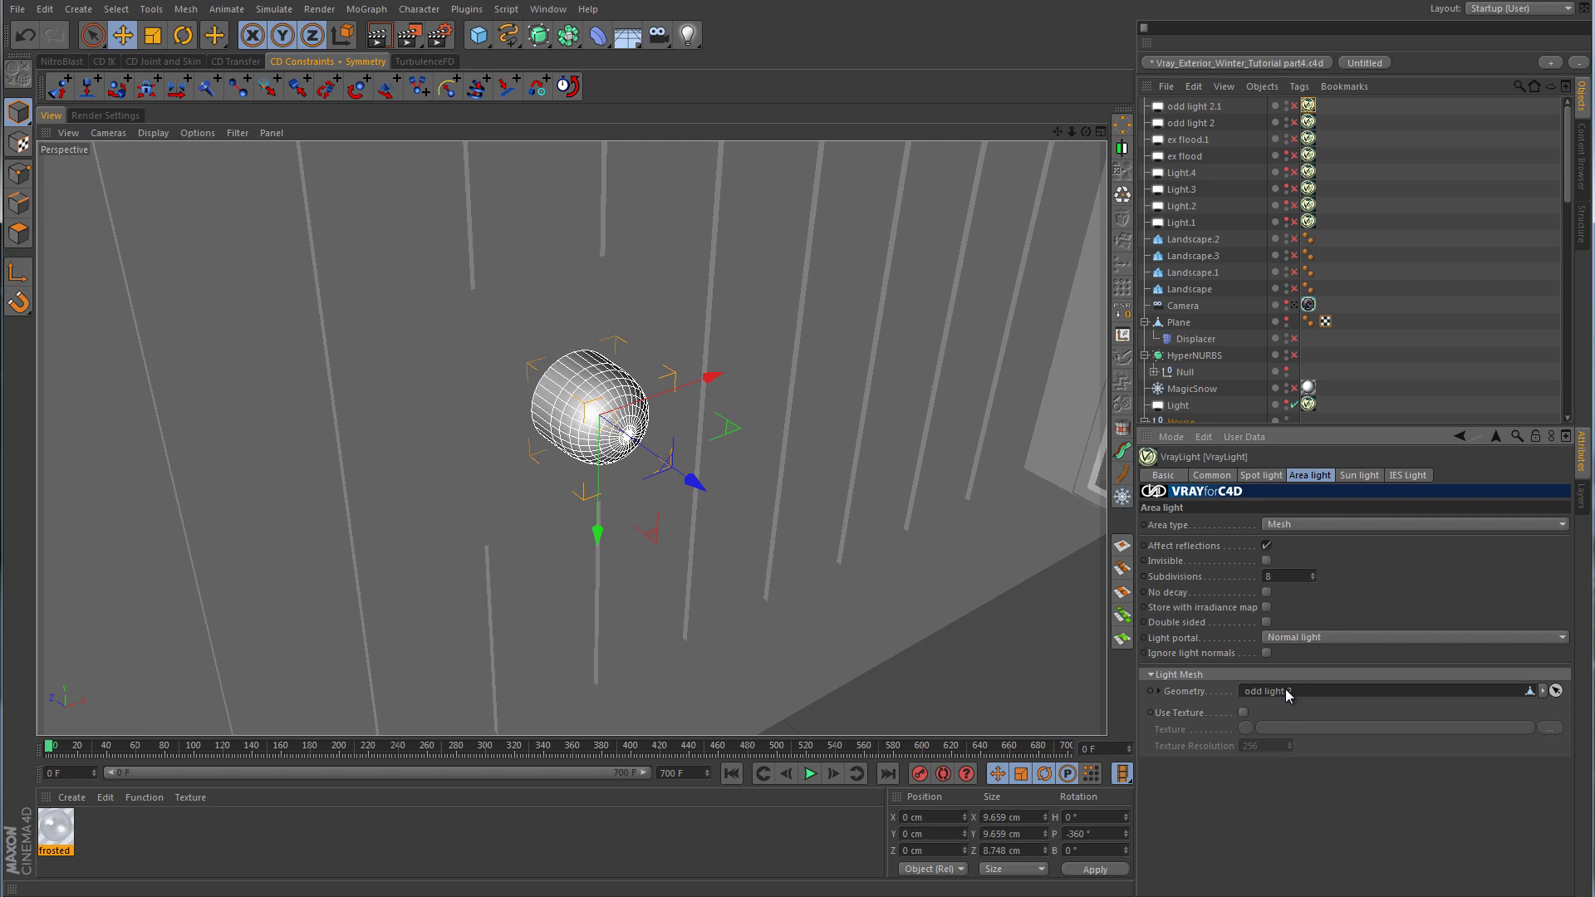
scroll(1417, 252, down, 10)
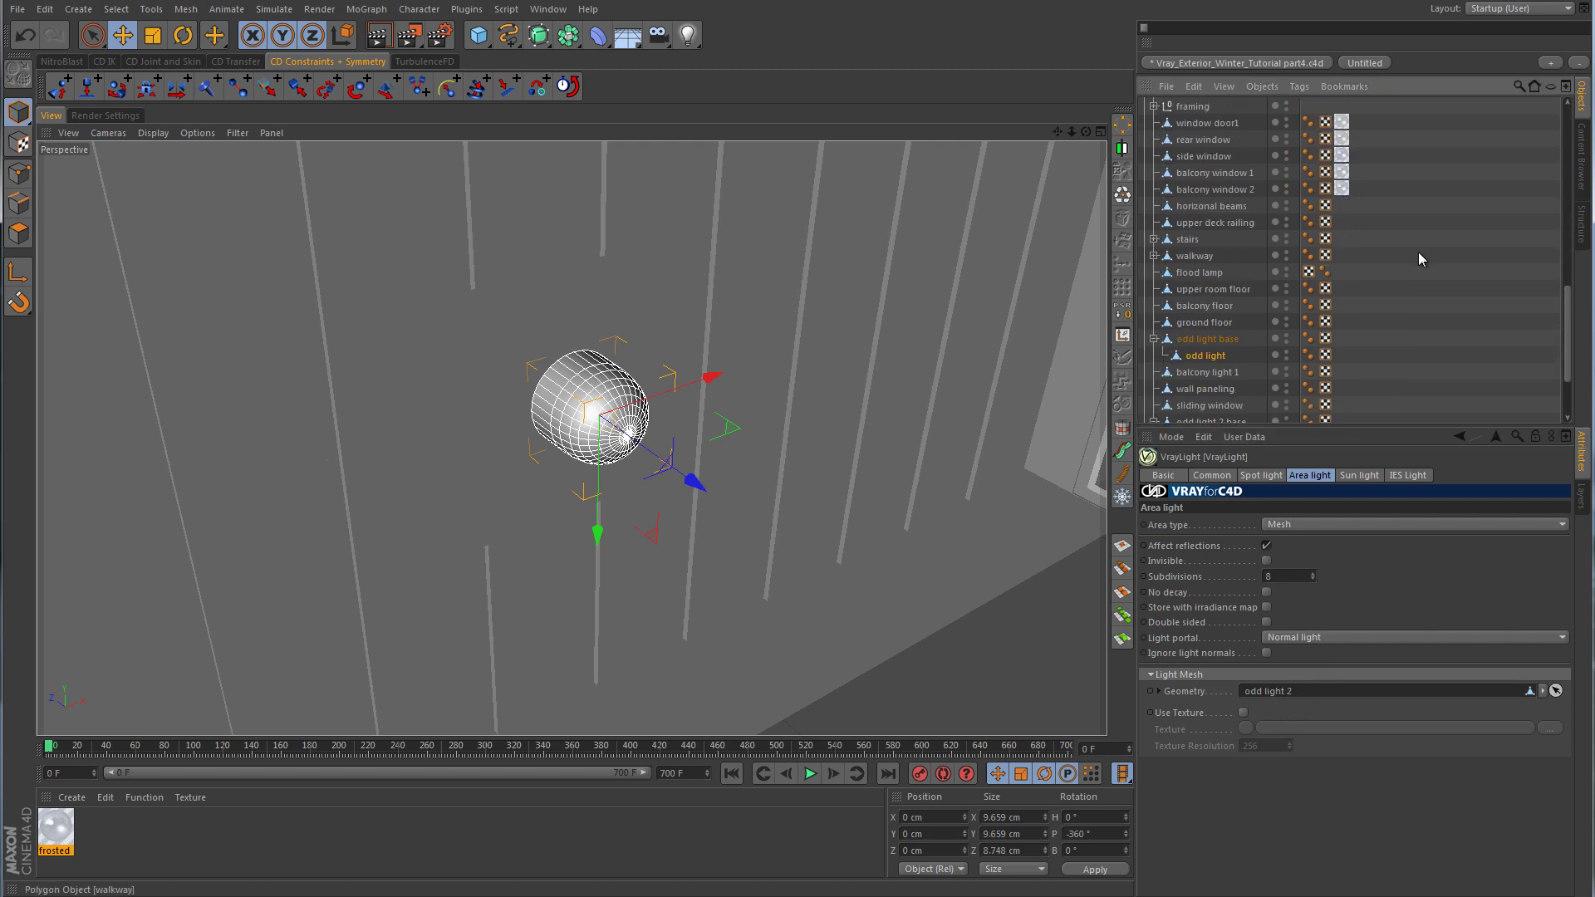
scroll(1418, 251, down, 3)
drag(1205, 256, 1315, 702)
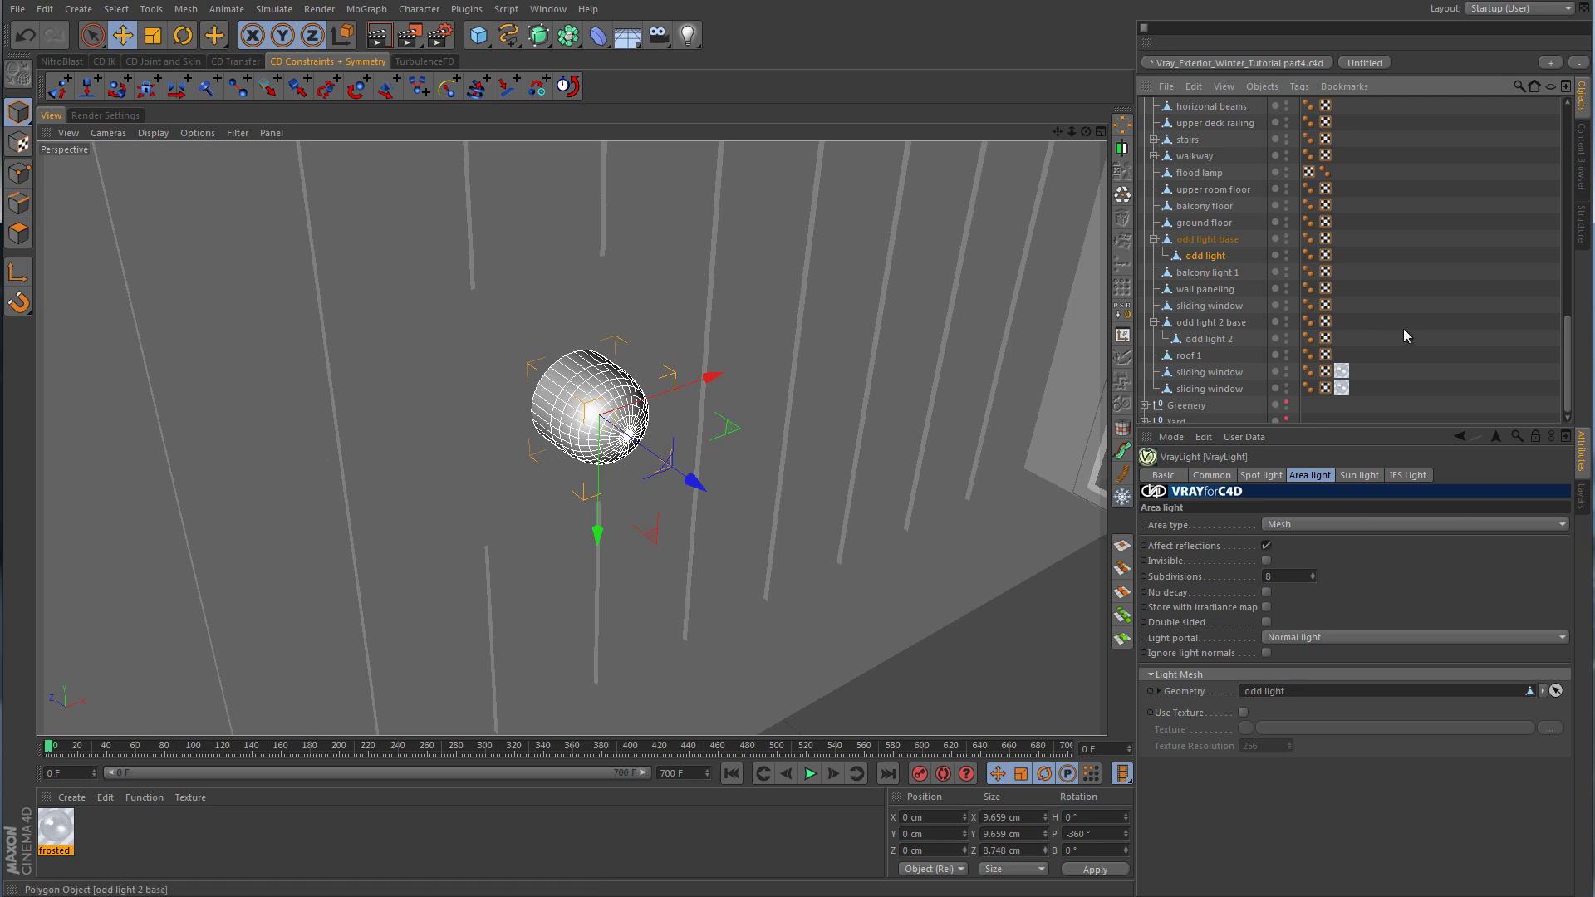
scroll(1407, 332, up, 15)
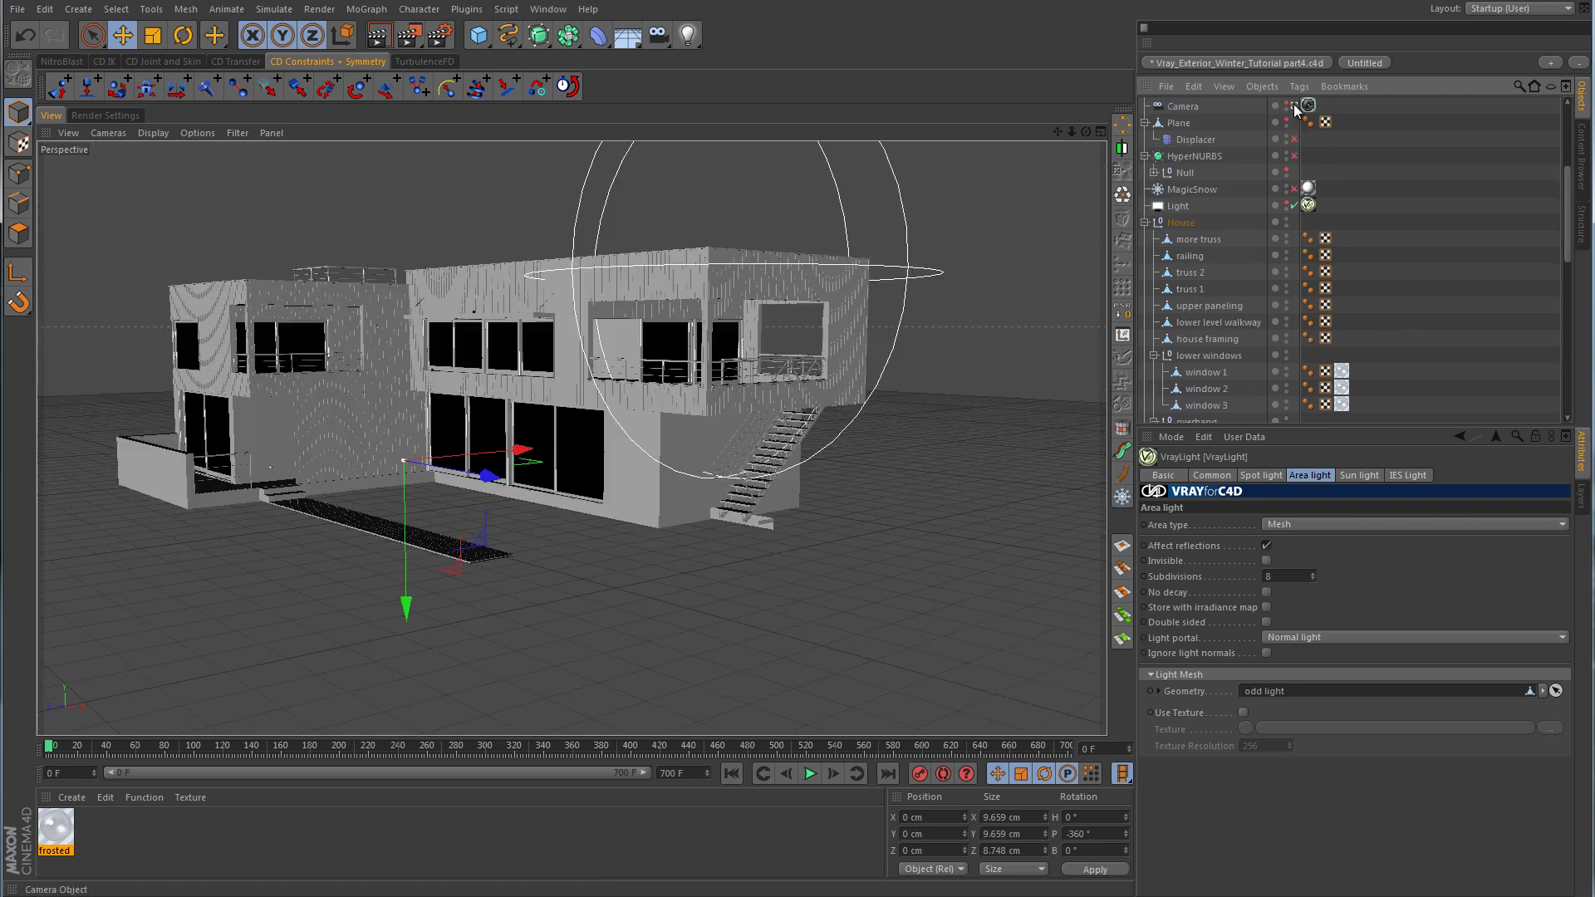
Enable odd light 2.1, render a region over the house front, then enable odd light 2 through Light.1.
key(ctrl+shift+z)
scroll(1313, 162, up, 6)
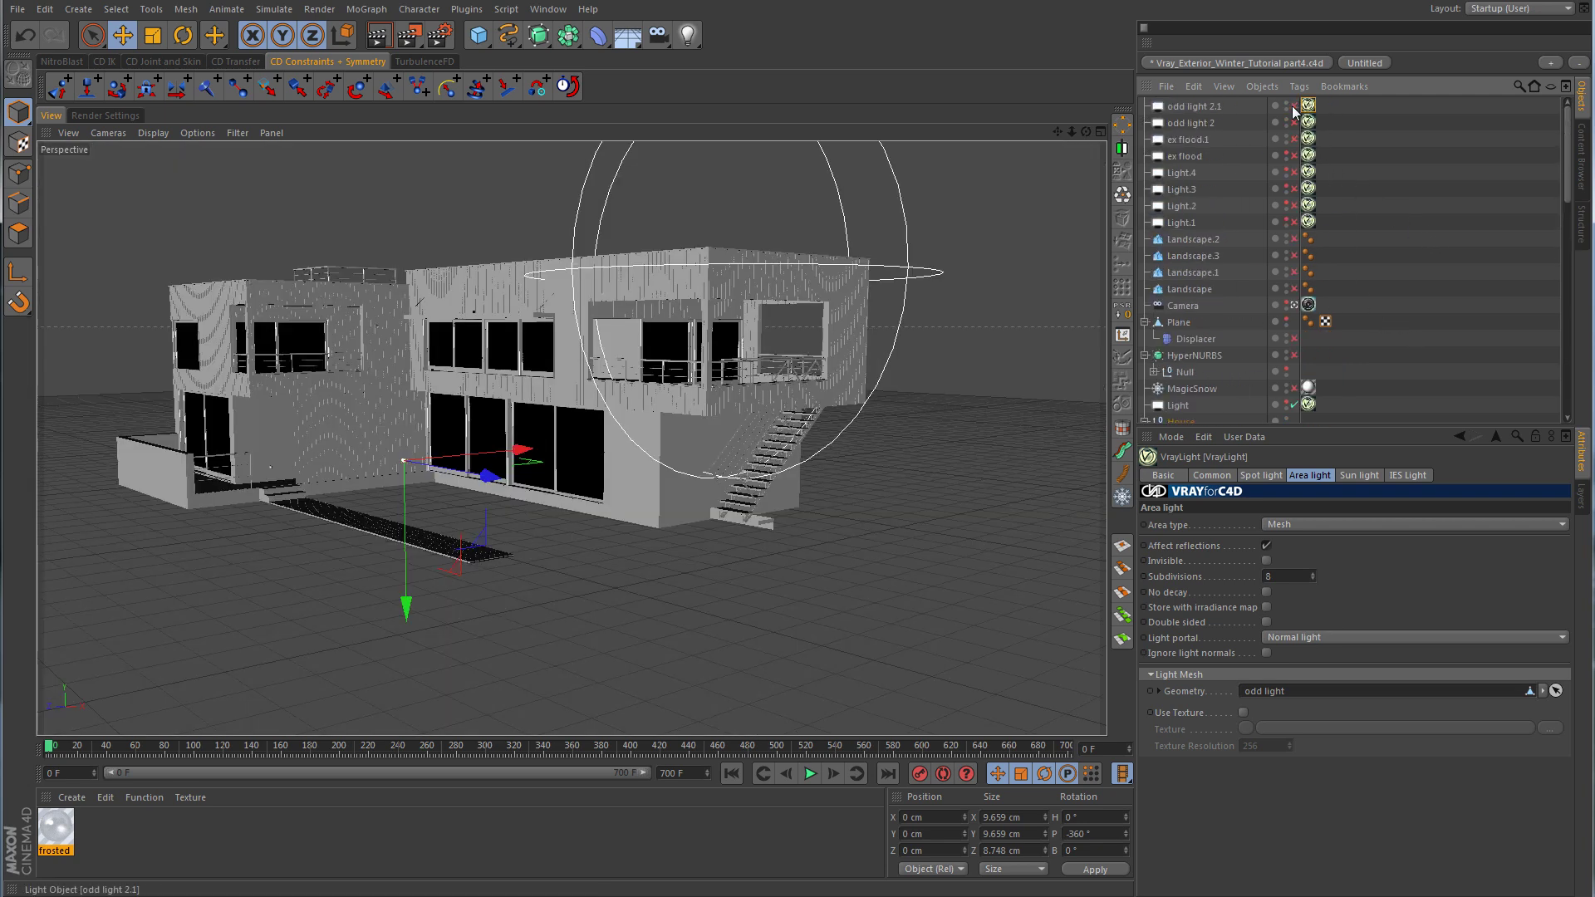
click(1294, 106)
drag(409, 35, 477, 53)
drag(367, 425, 489, 561)
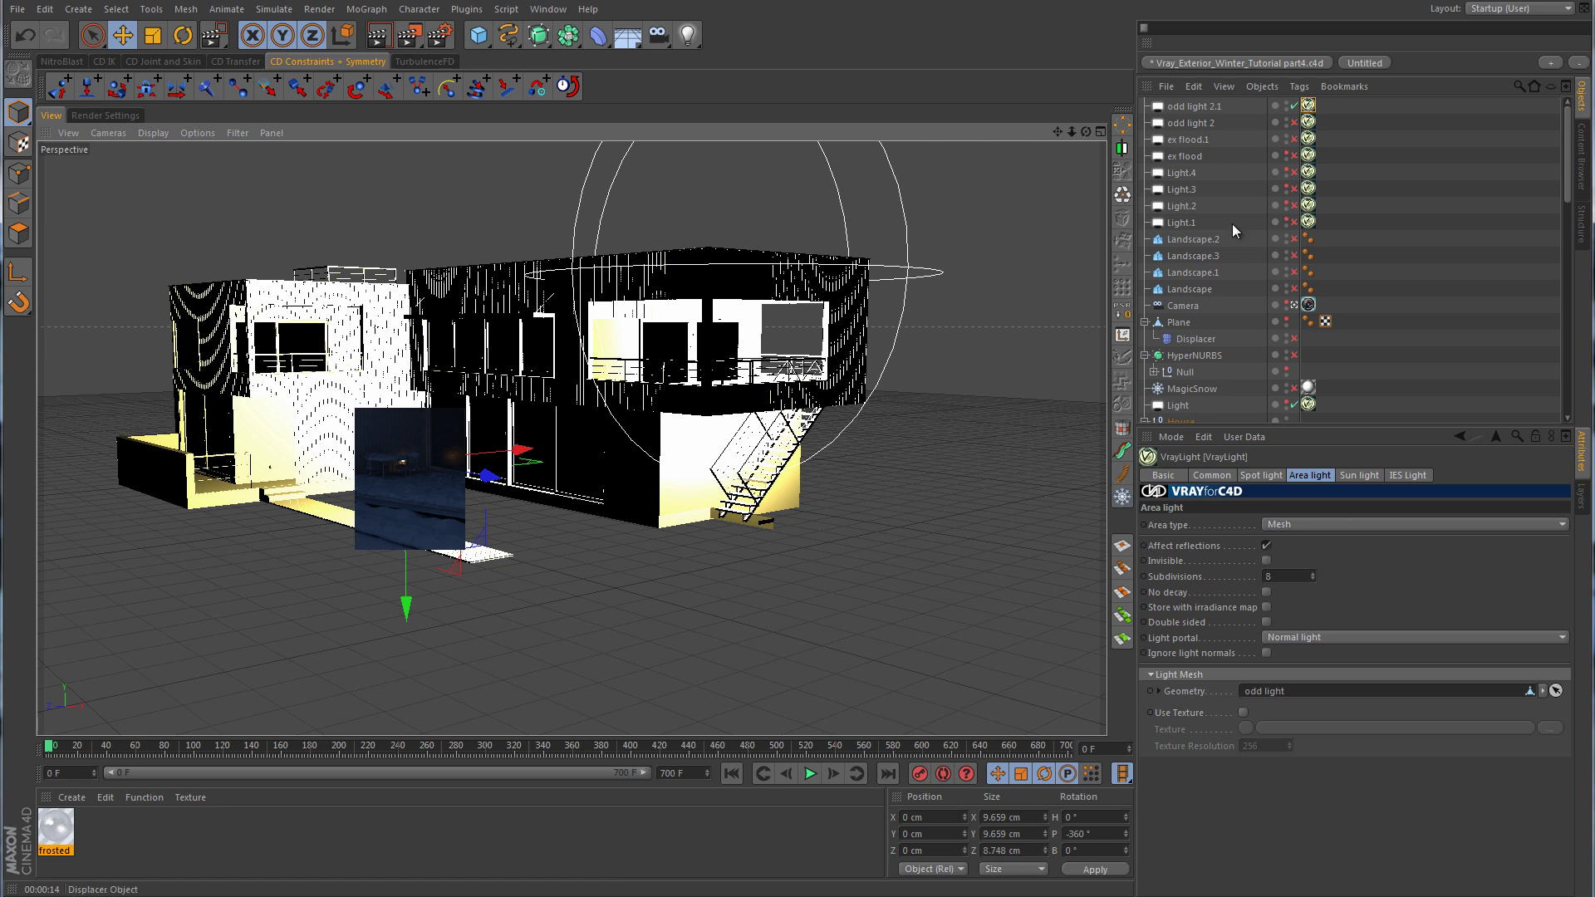
drag(1294, 125, 1293, 223)
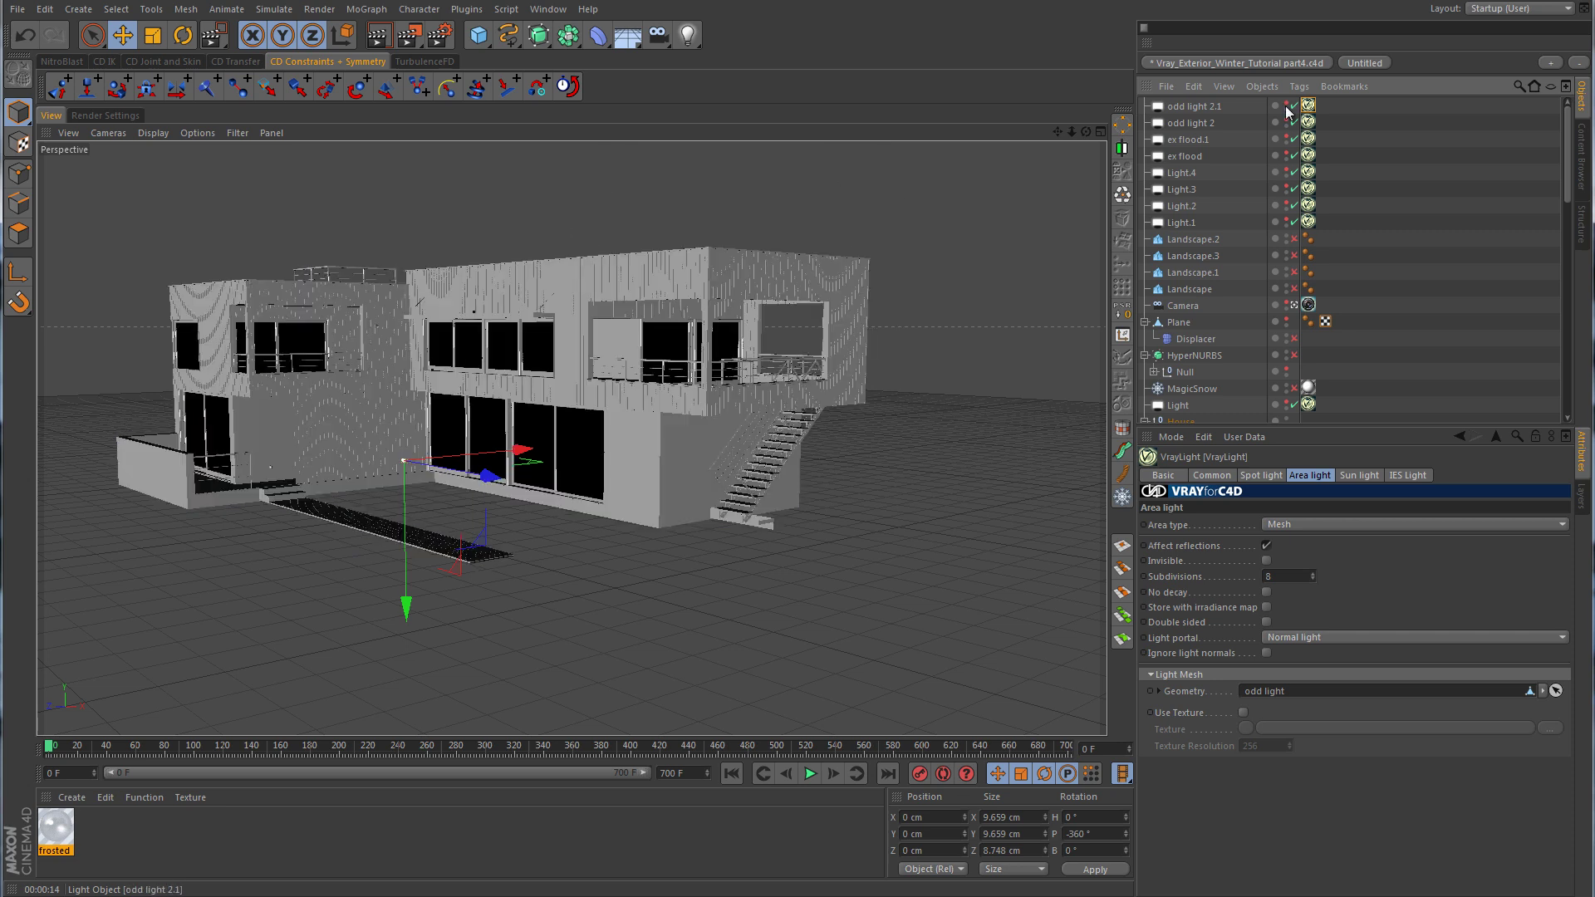
Turn the Landscape objects back on and render a region across the house to check the lighting.
drag(413, 46, 1441, 245)
drag(1293, 240, 1294, 288)
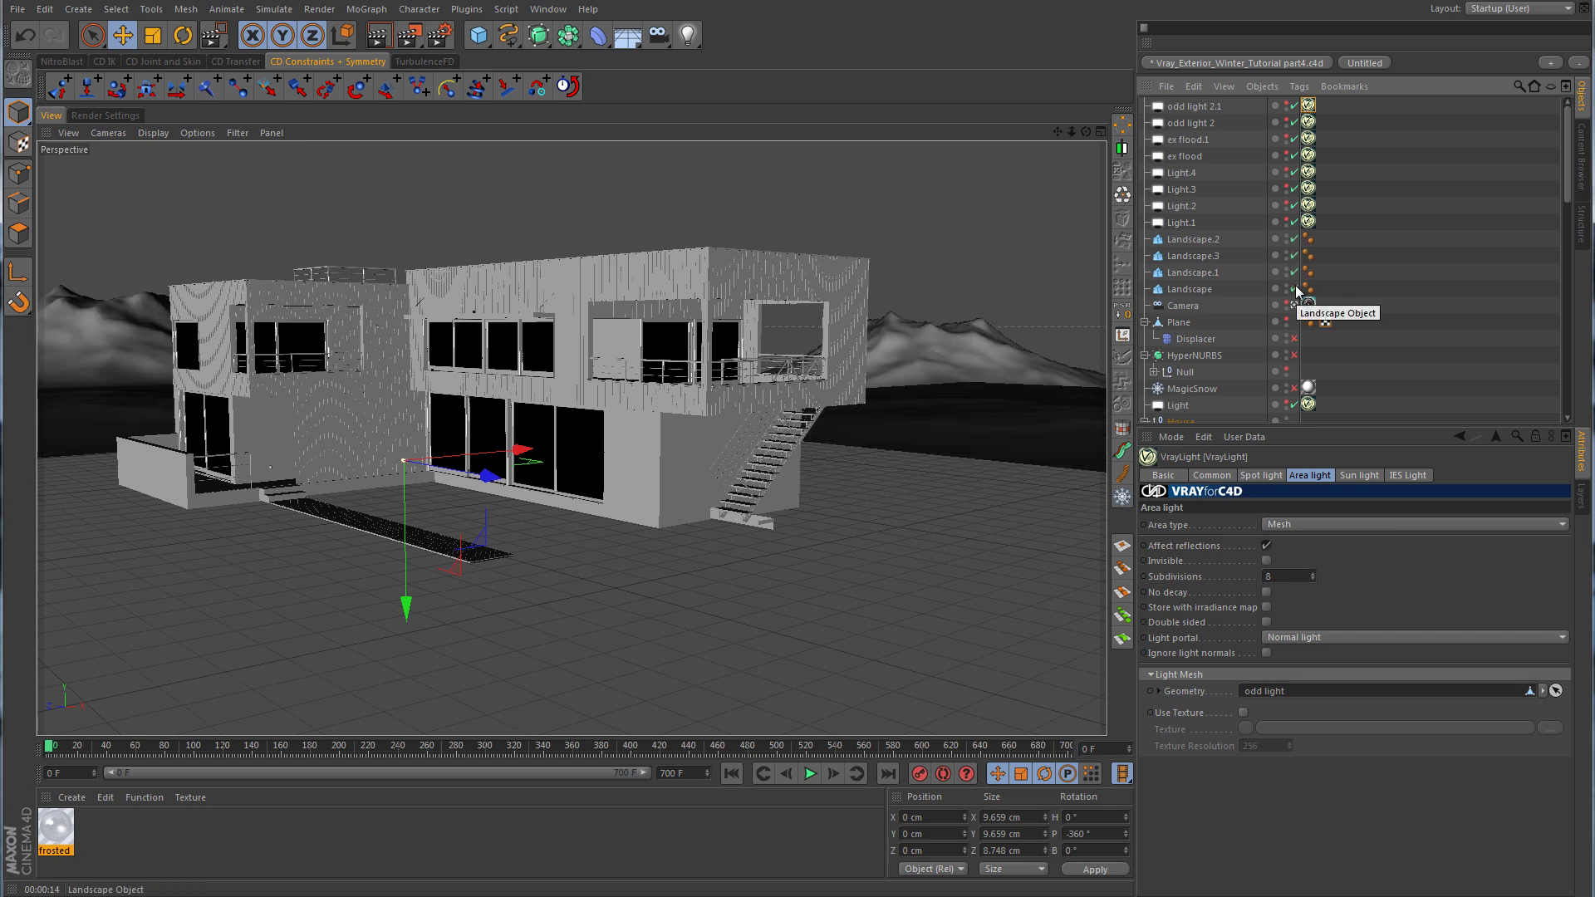
drag(409, 37, 469, 60)
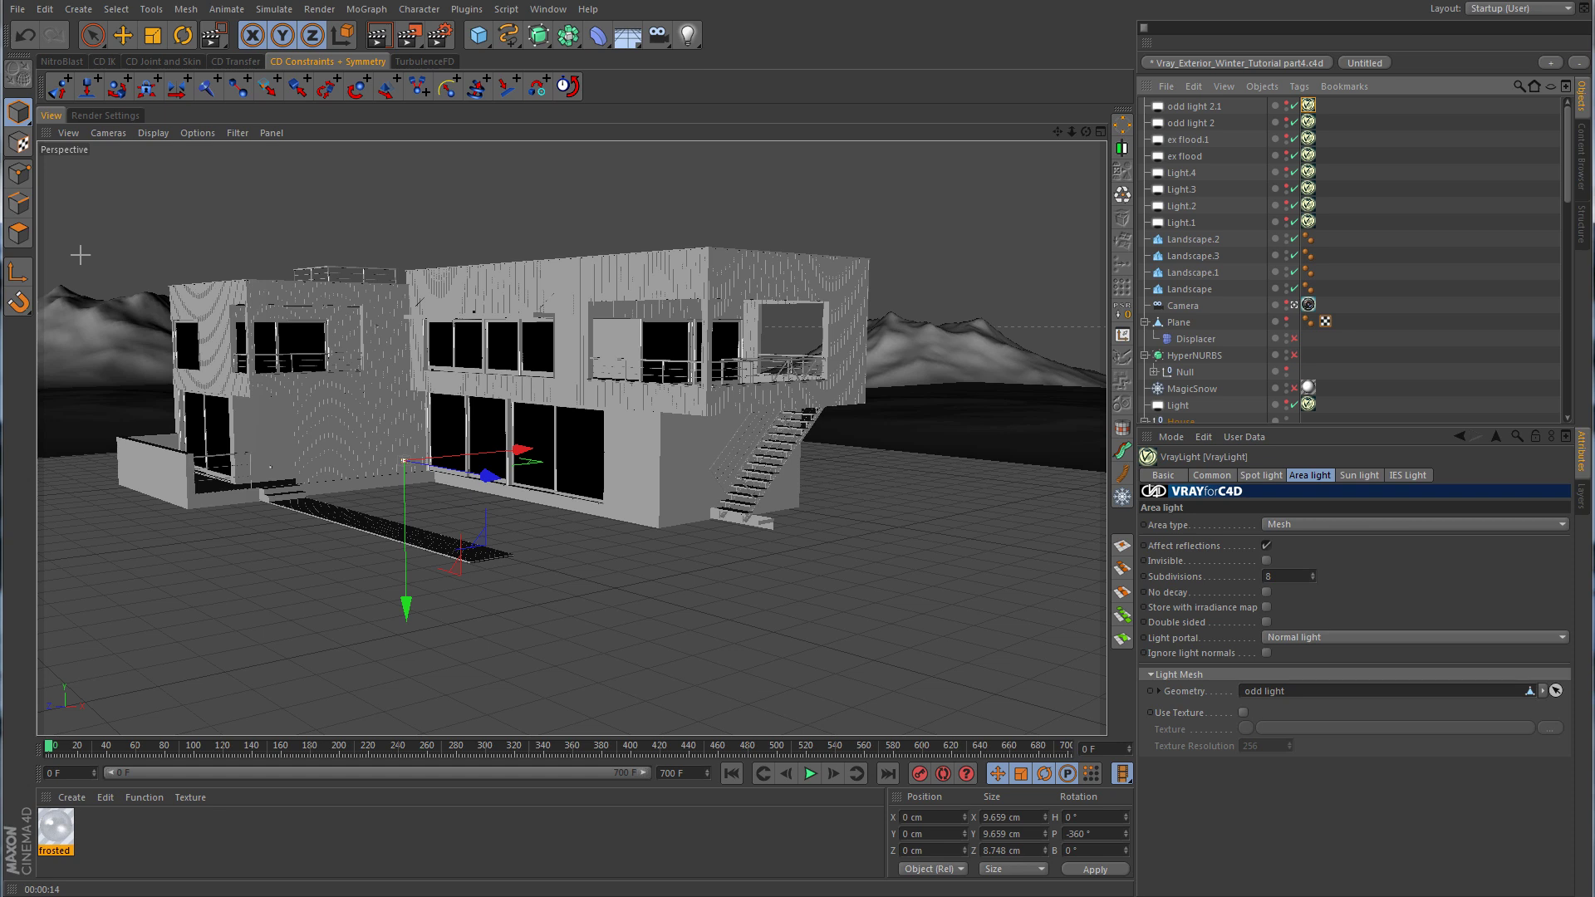
drag(72, 262, 987, 629)
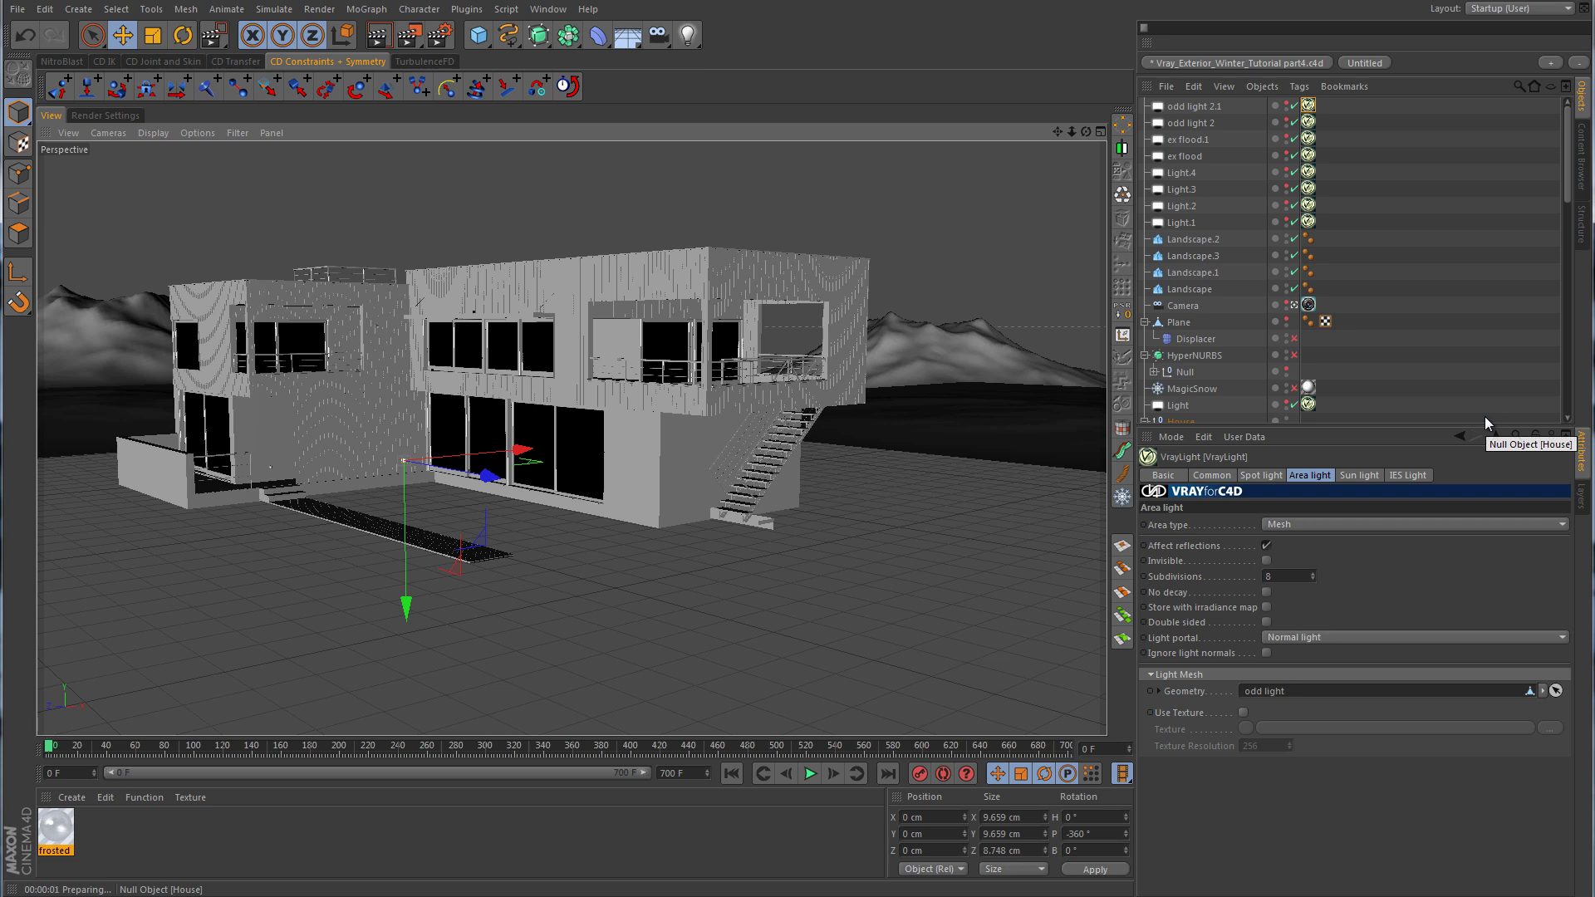